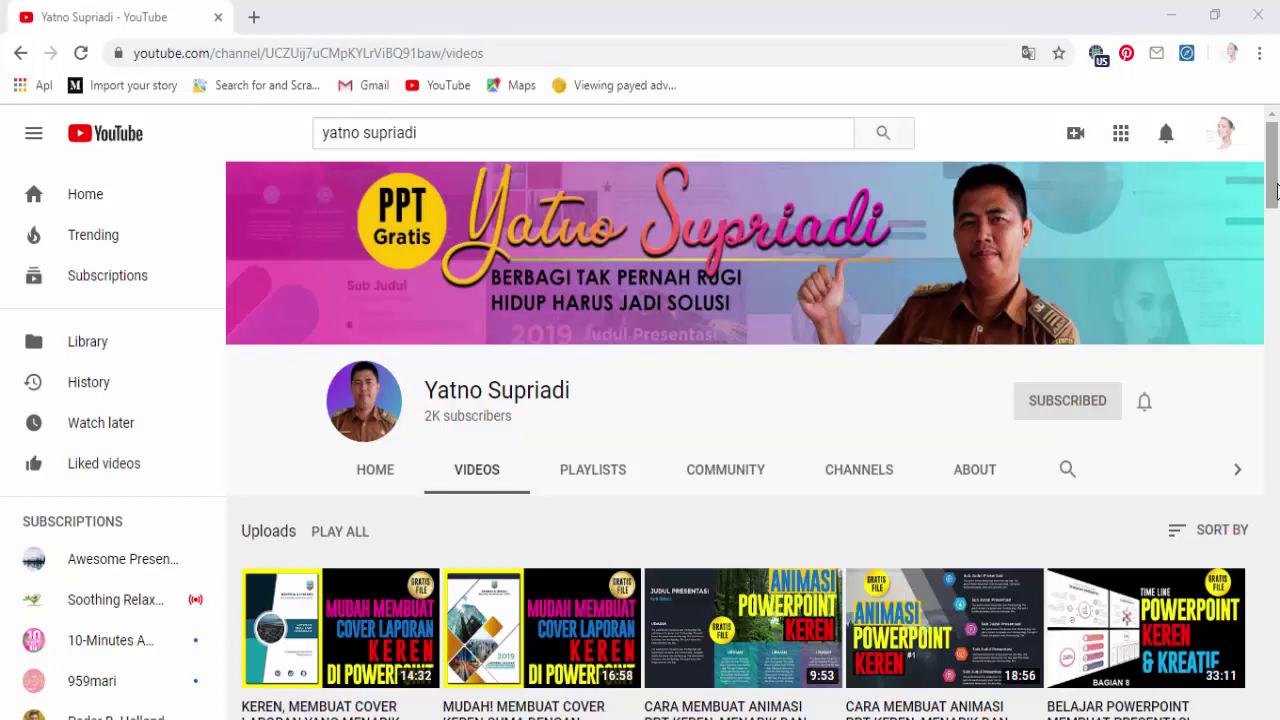
Scroll down the channel's Videos tab to browse the uploaded PowerPoint tutorials.
drag(1275, 190, 1276, 210)
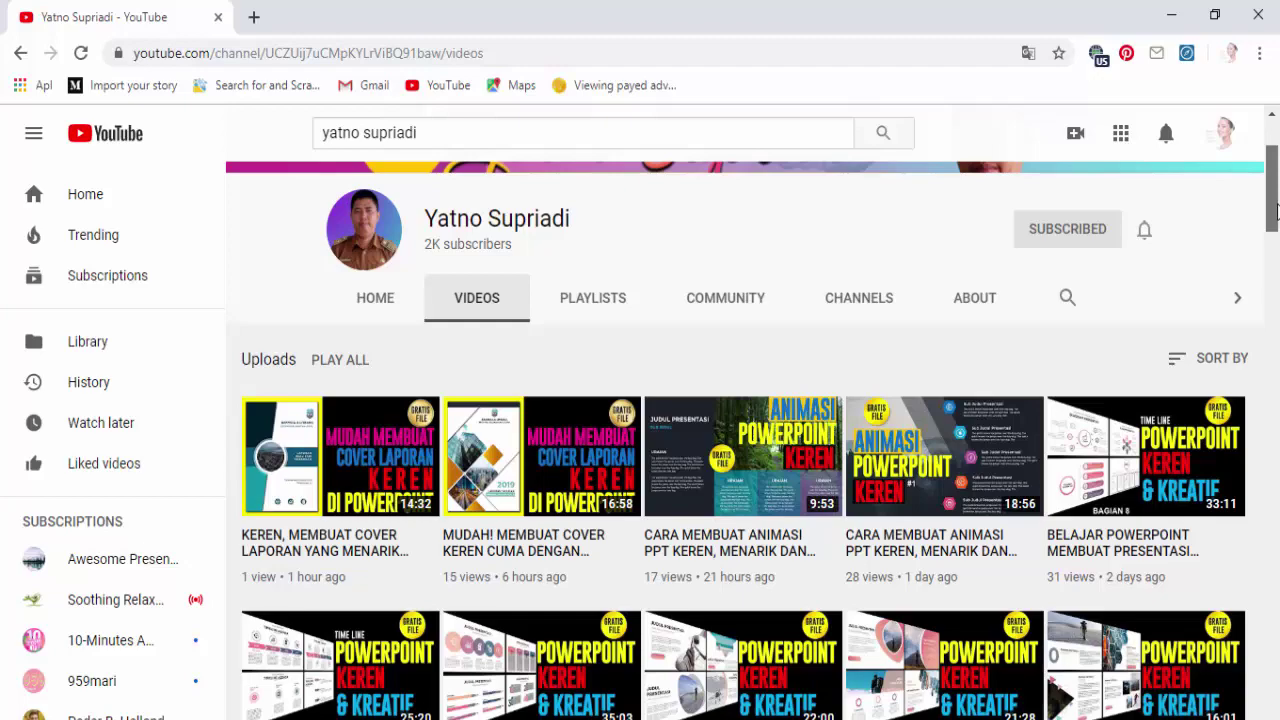
mouse_move(1276, 208)
mouse_down()
mouse_move(1276, 650)
mouse_move(1260, 268)
mouse_up()
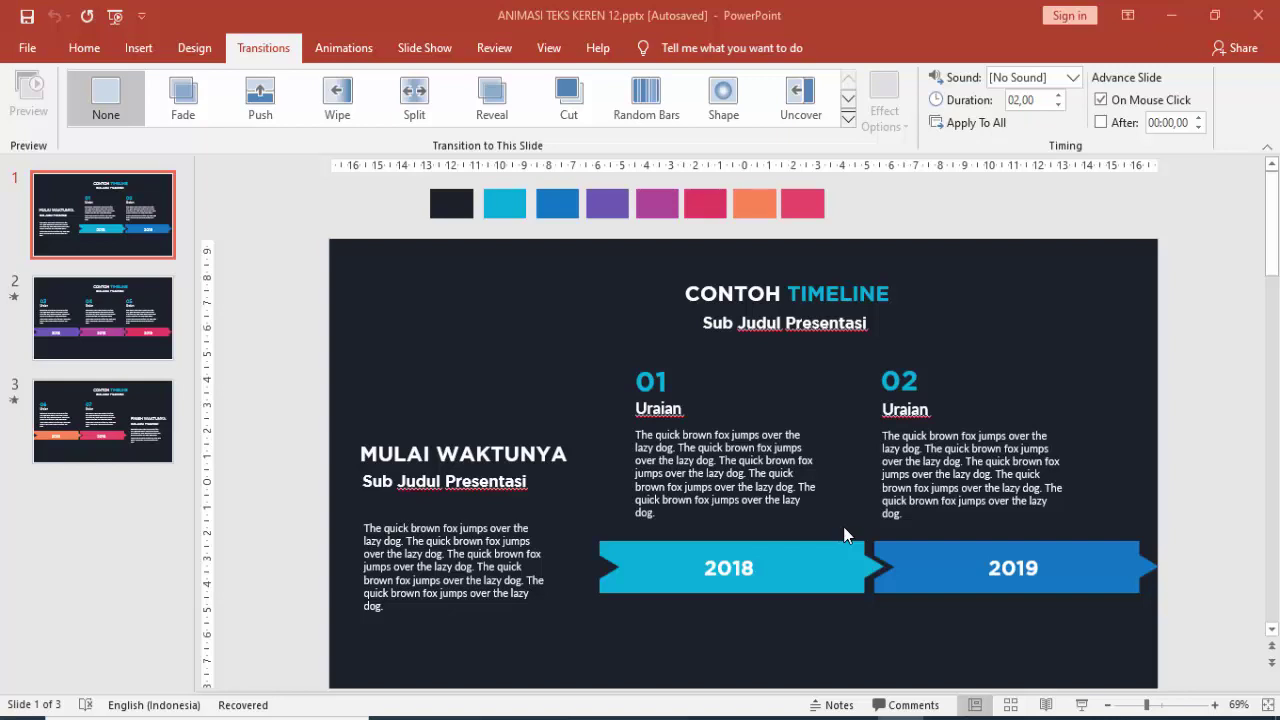
Review slides 2 and 3 of ANIMASI TEKS KEREN 12 and their transitions, then return to slide 1.
click(171, 325)
click(128, 435)
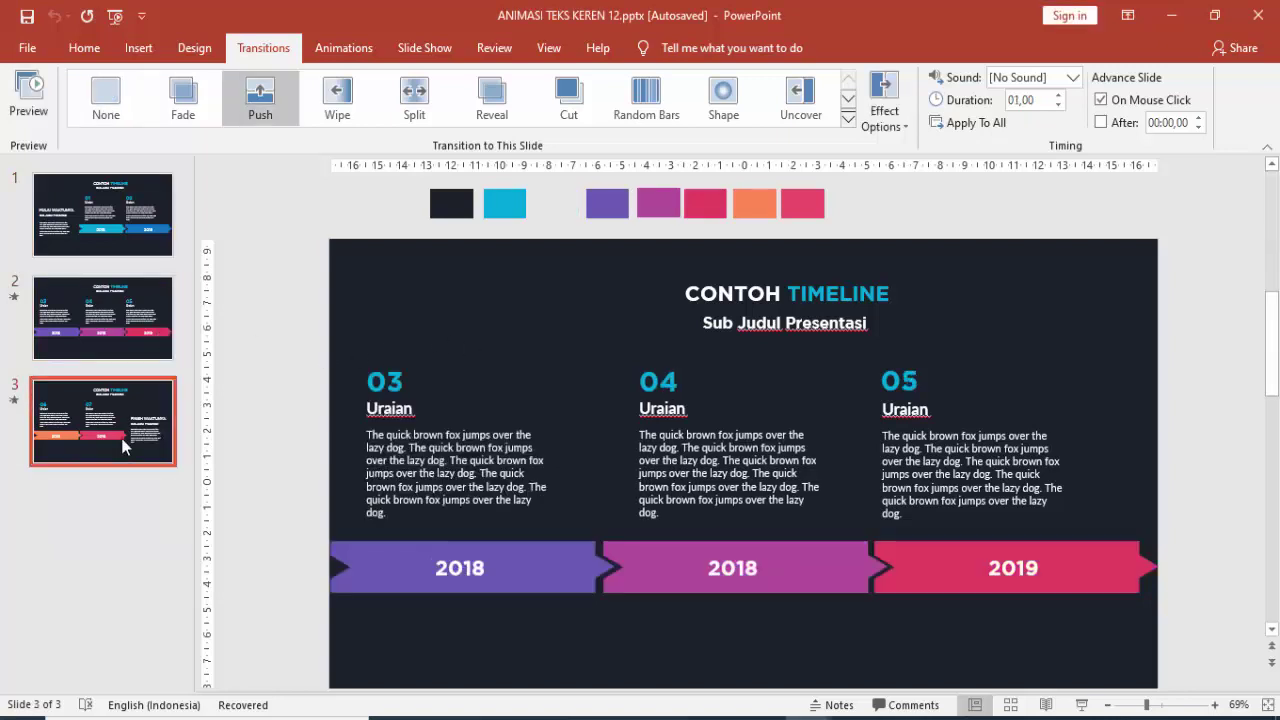
click(157, 358)
click(148, 232)
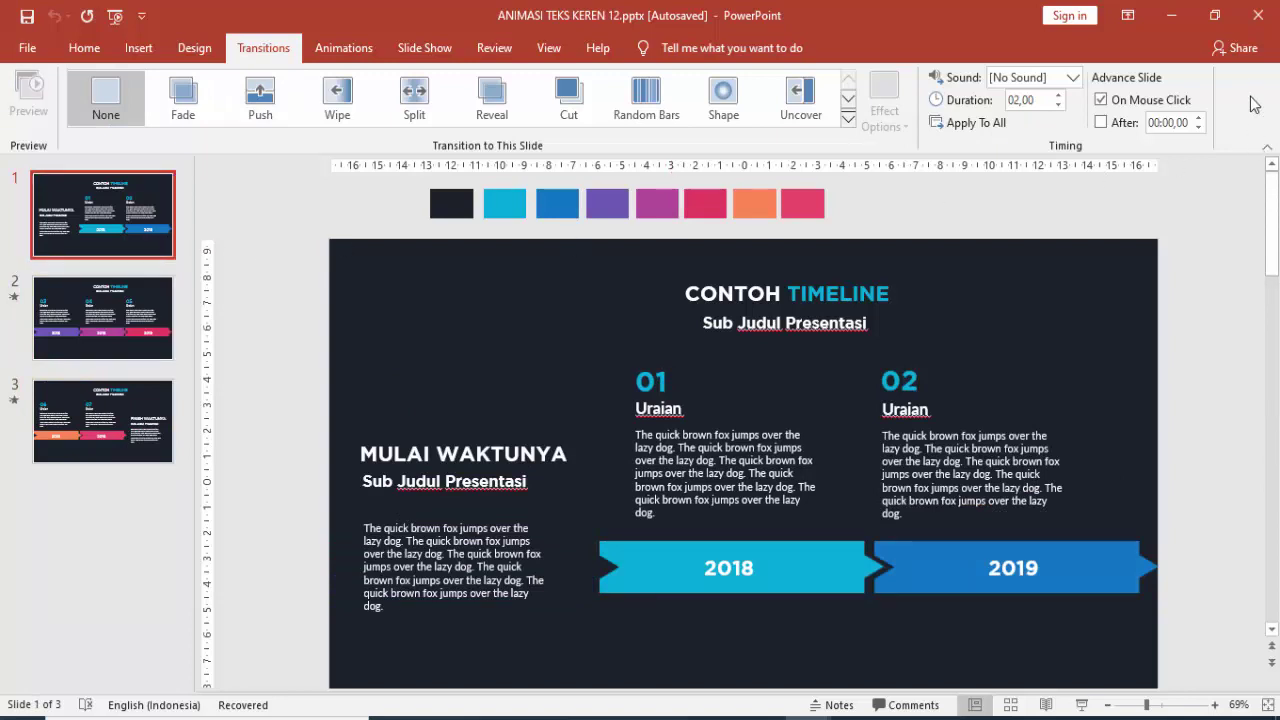
Begin closing the presentation, choose Save, then cancel the Save As dialog.
click(1257, 22)
click(586, 392)
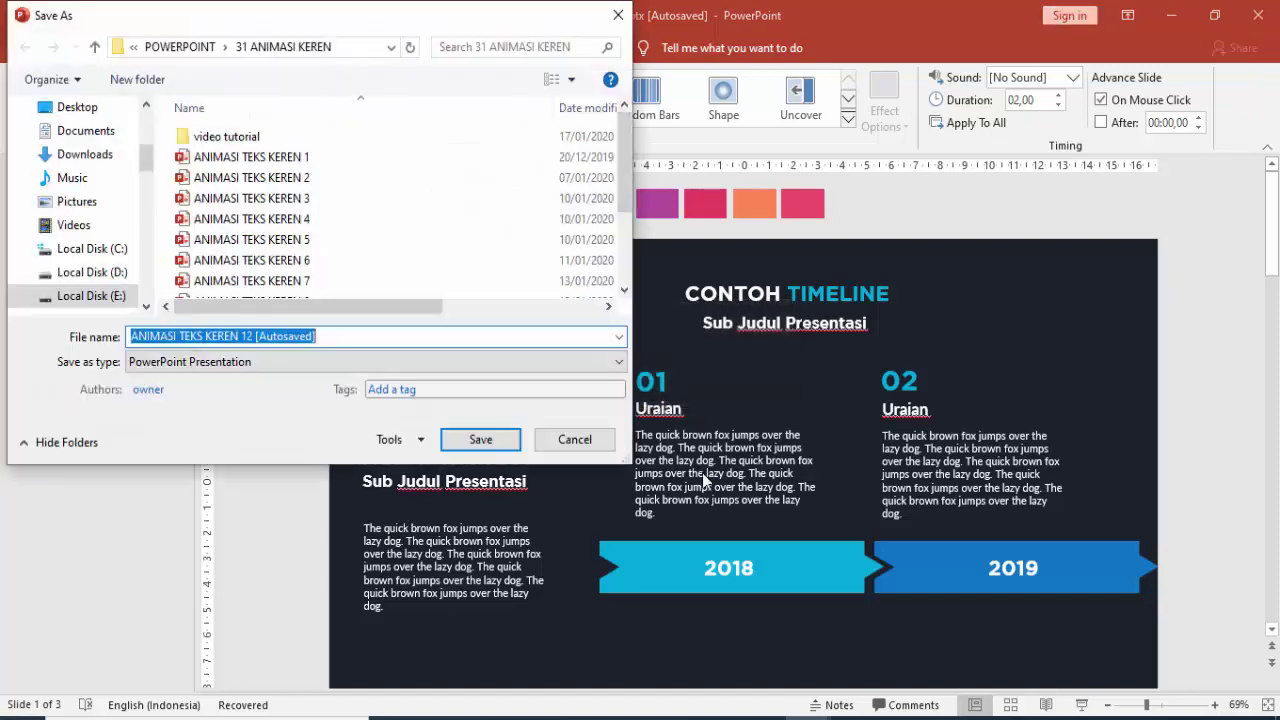
click(580, 440)
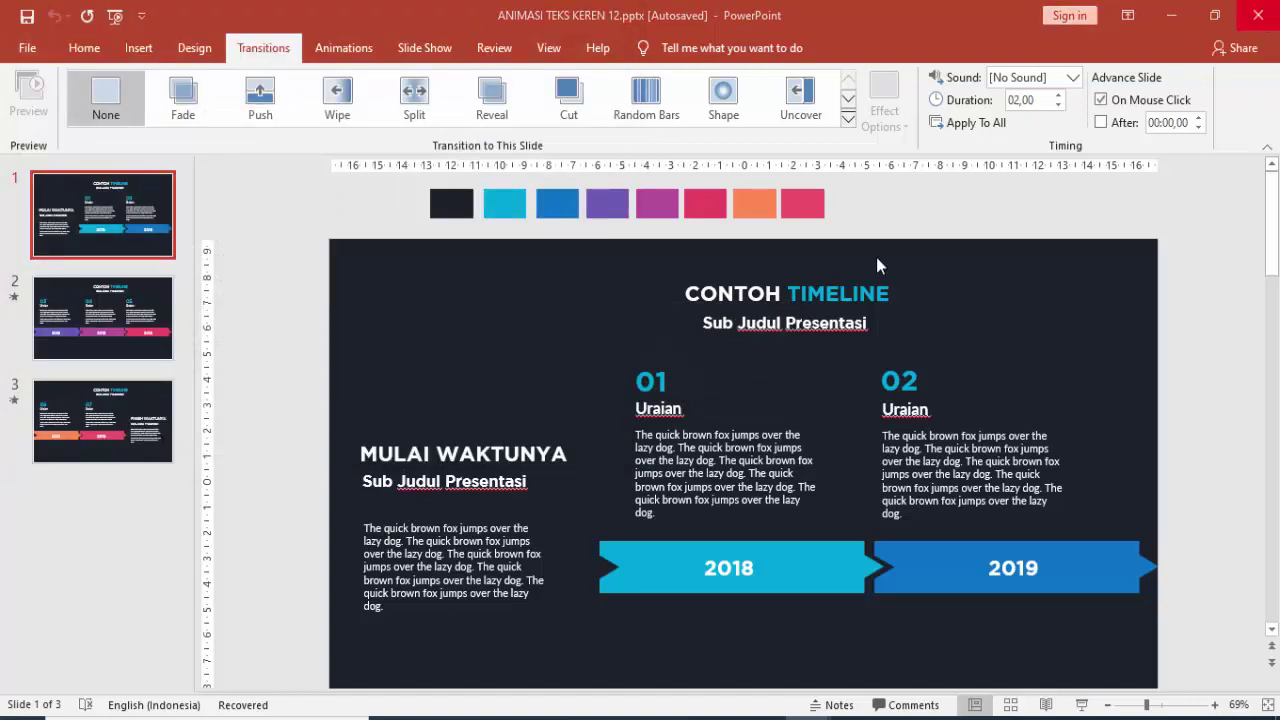
Close the old deck without saving and flip through the three slides of ANIMASI TEKS KEREN 13.
click(643, 392)
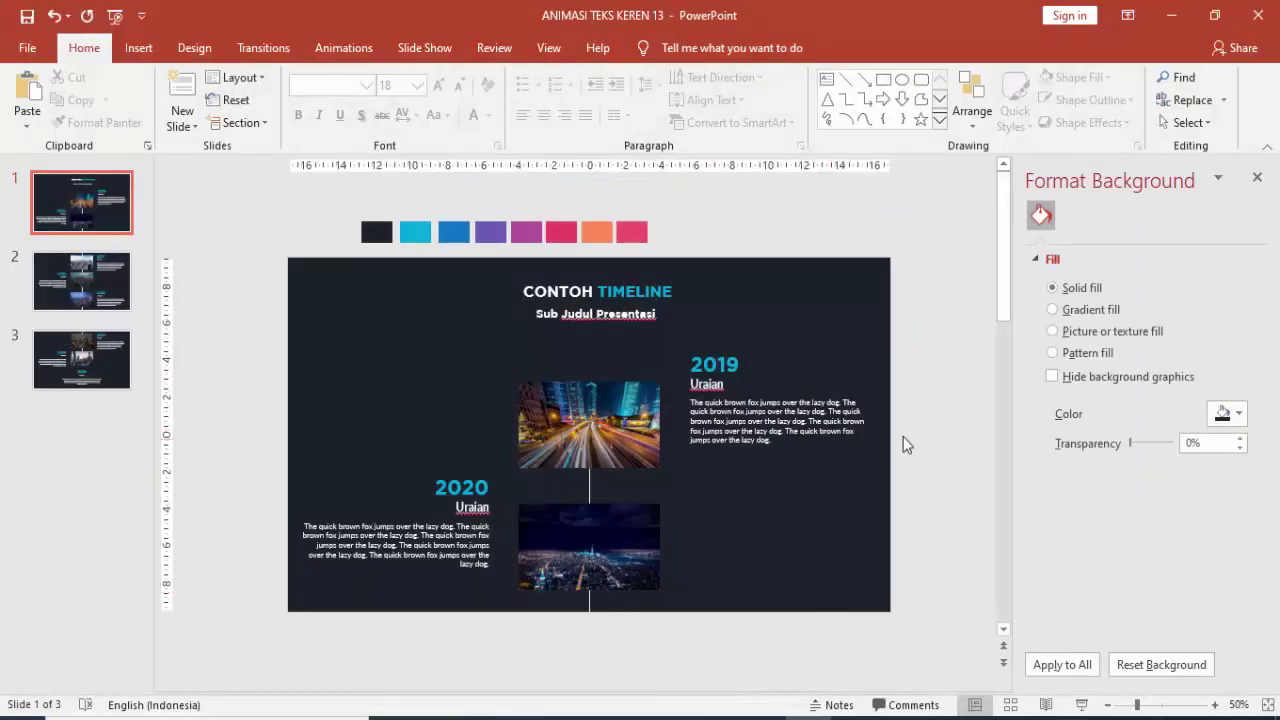
click(115, 300)
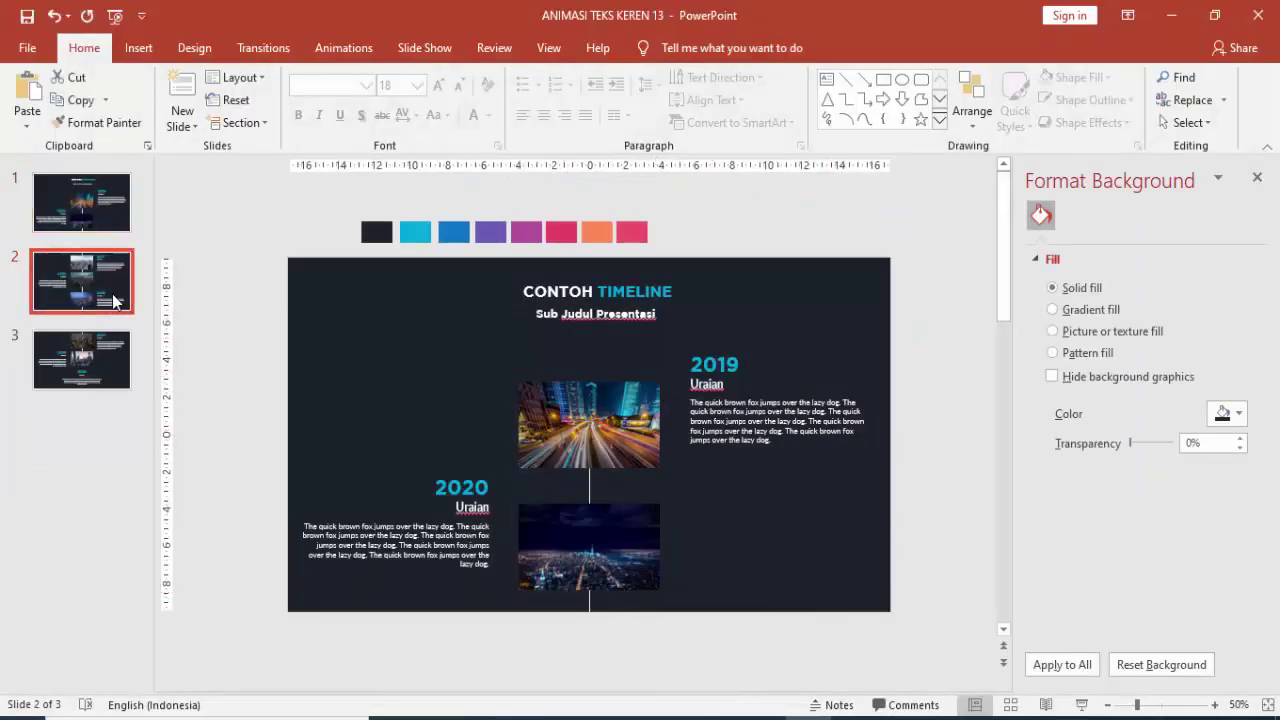
click(106, 361)
click(110, 235)
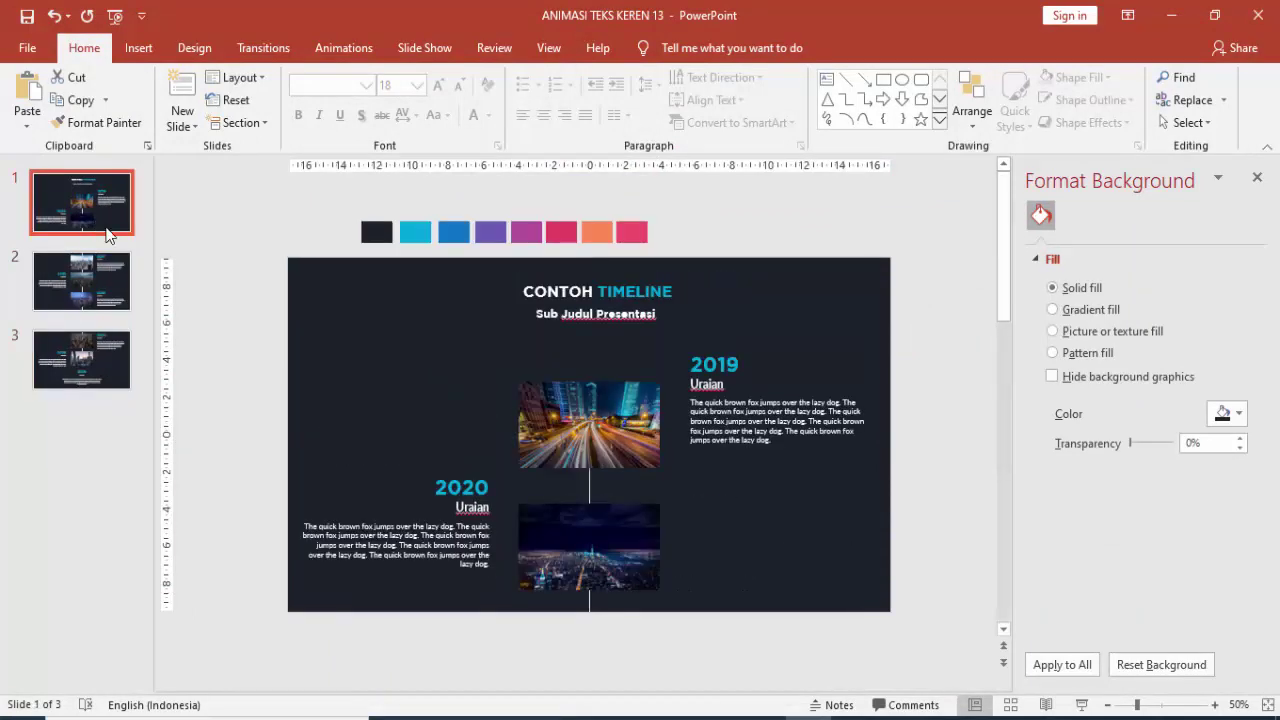
Close the Format Background pane and review the 2021–2023 and 2024–2026 slides.
click(1257, 177)
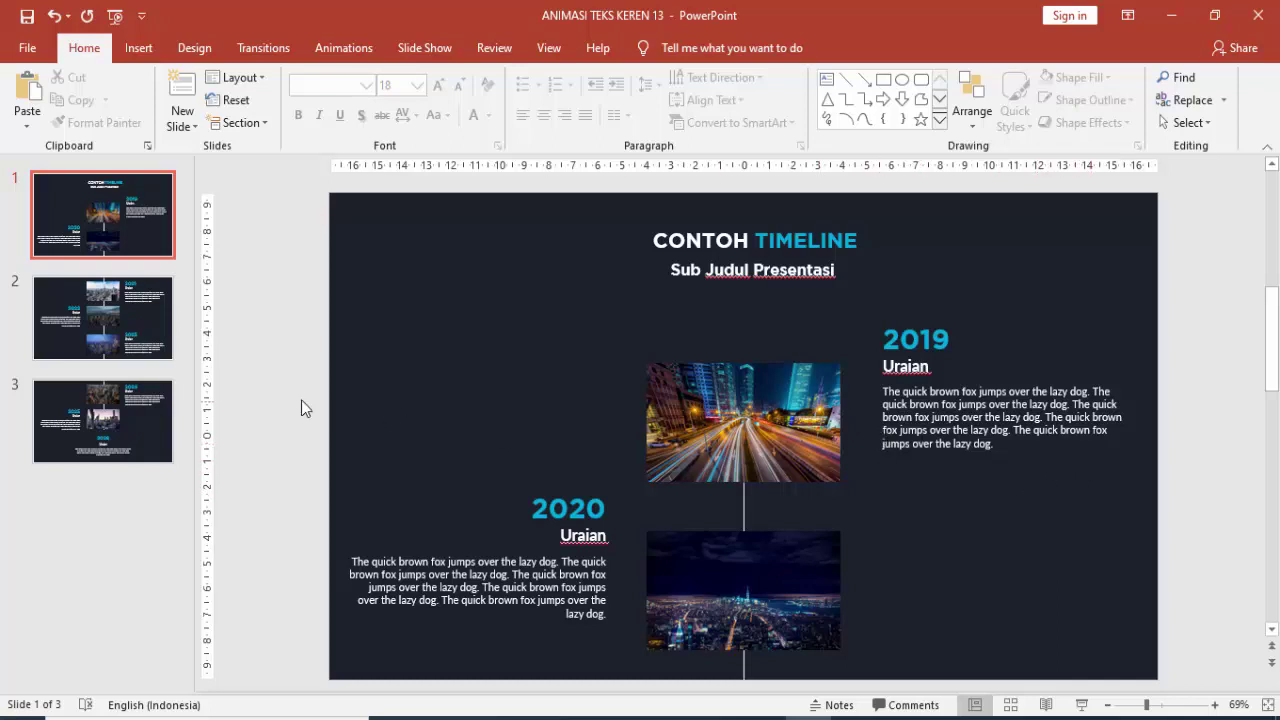
click(165, 350)
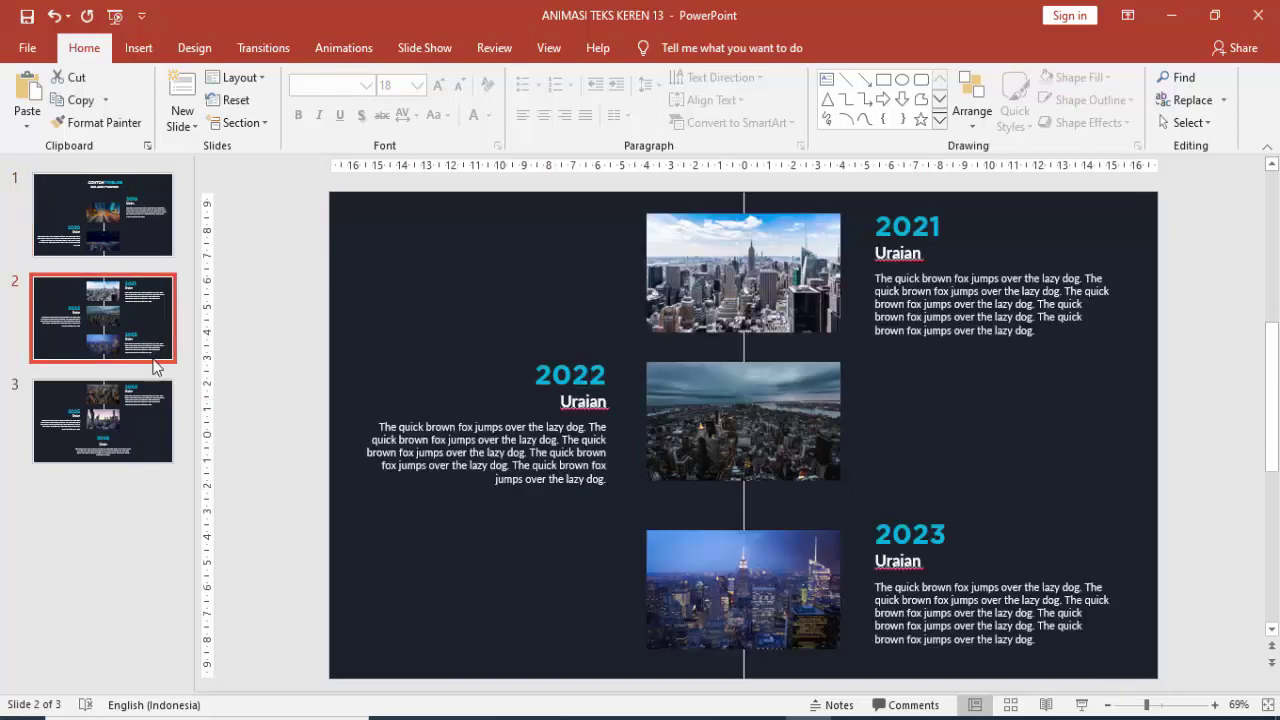
click(154, 413)
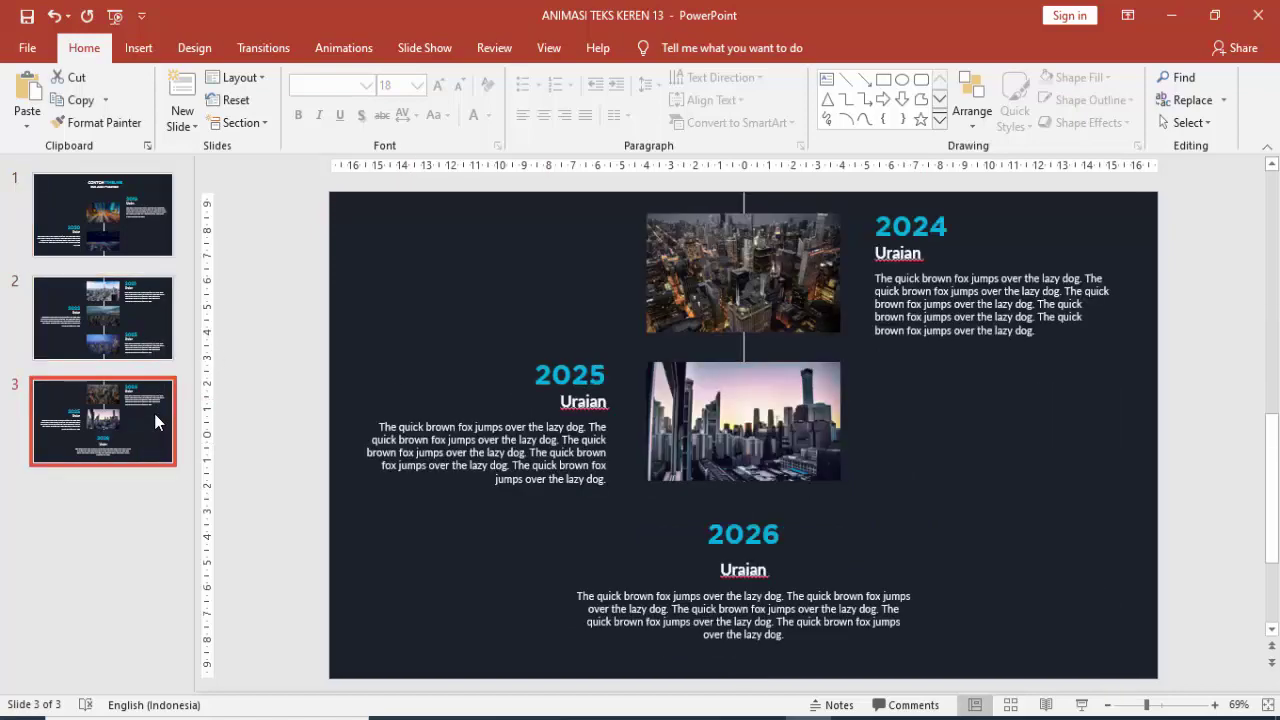
click(144, 235)
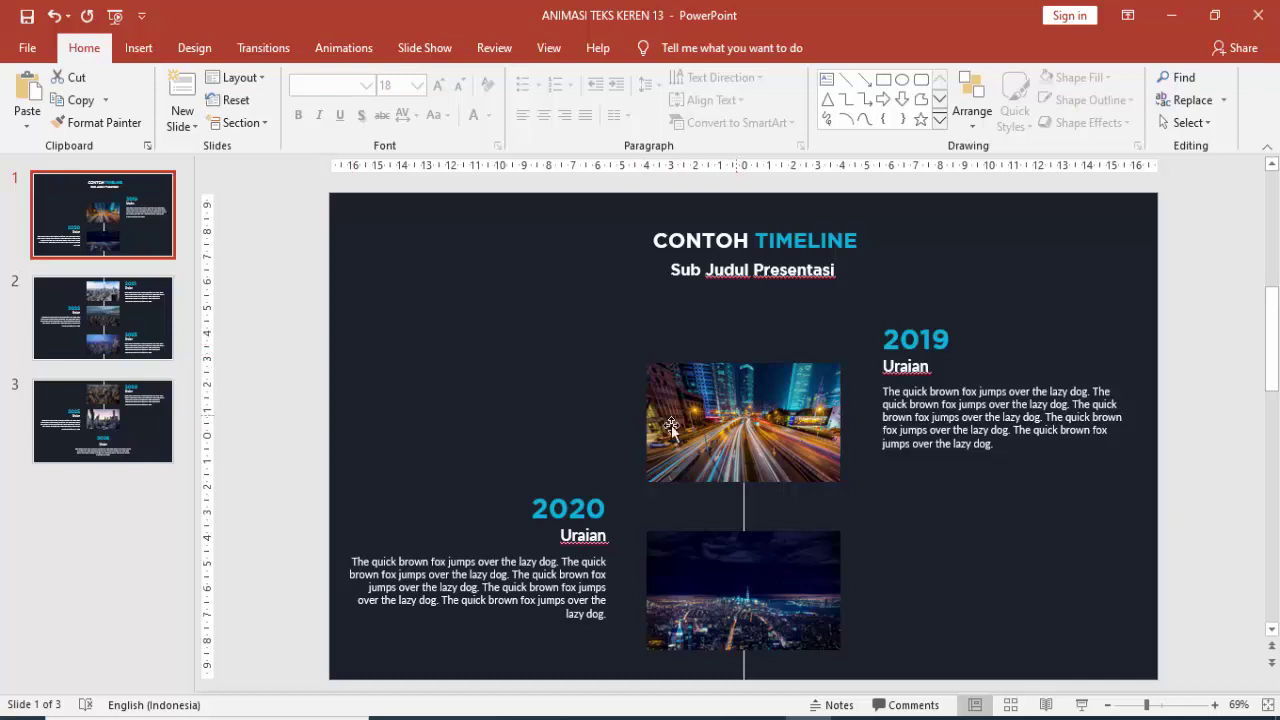
Inspect the top city photo and bottom night-city photo on slide 1, then glance at slide 2.
click(750, 428)
click(762, 560)
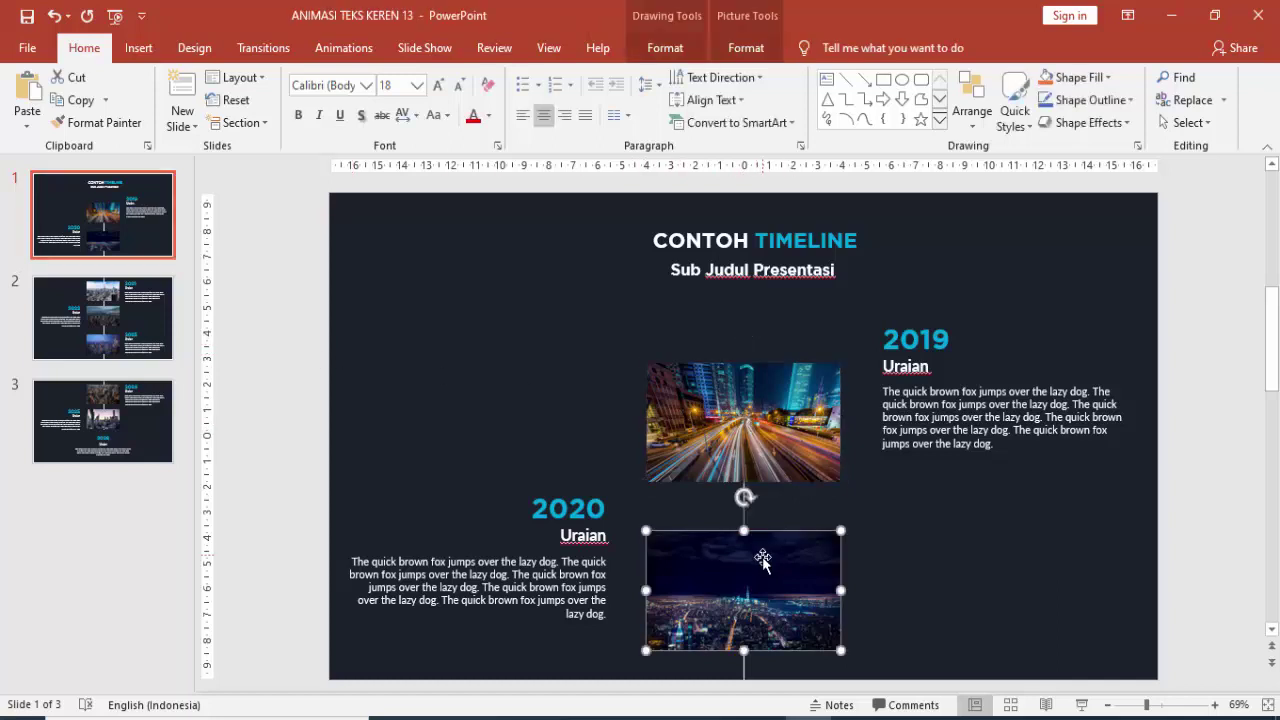
click(754, 432)
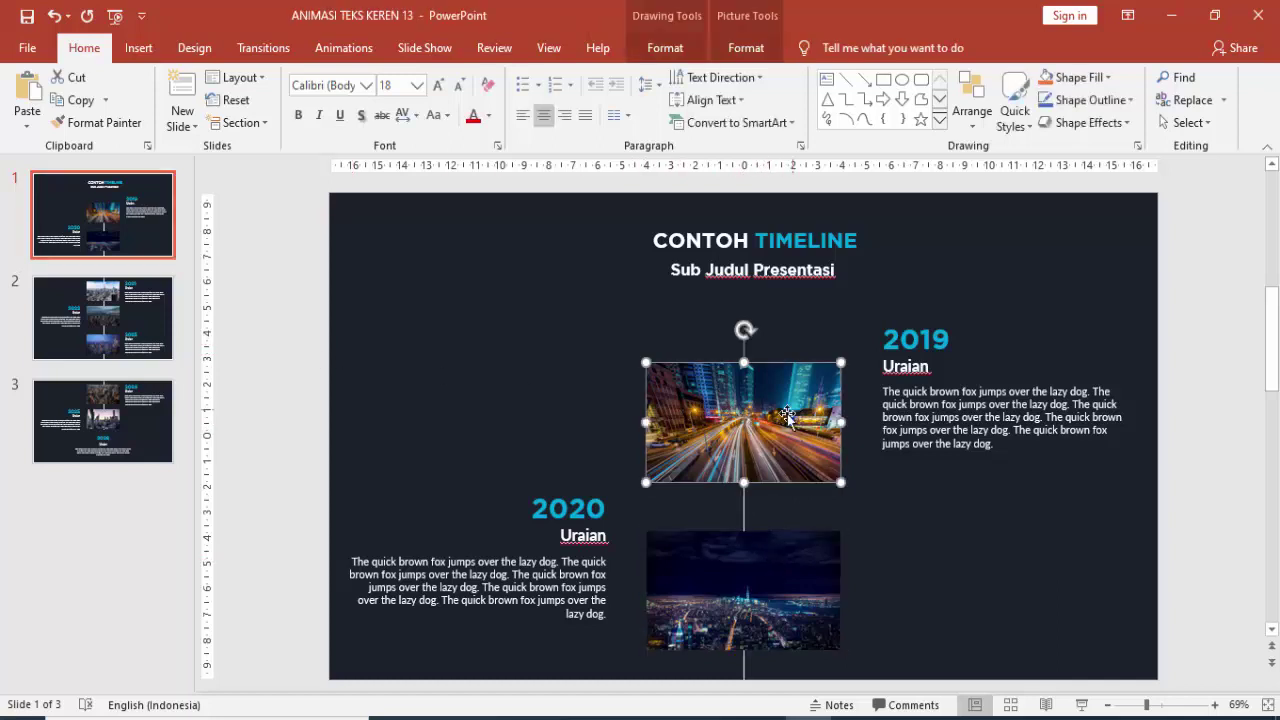
click(760, 562)
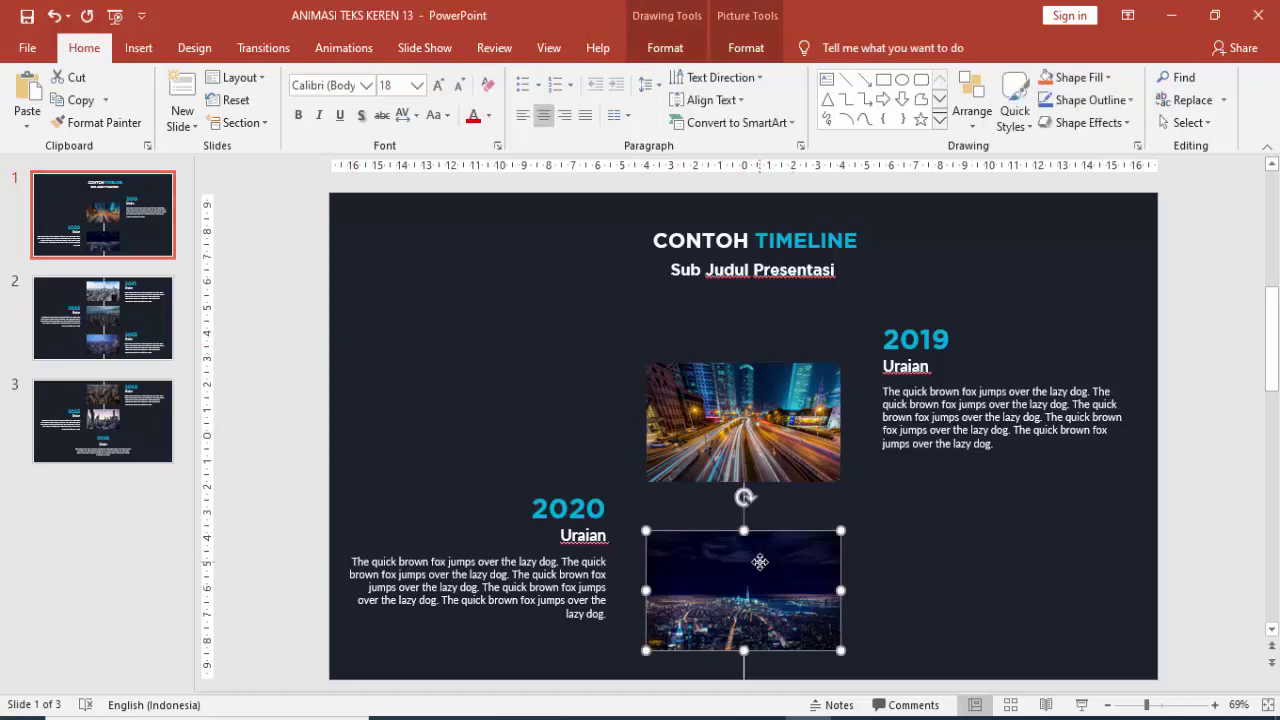
click(141, 305)
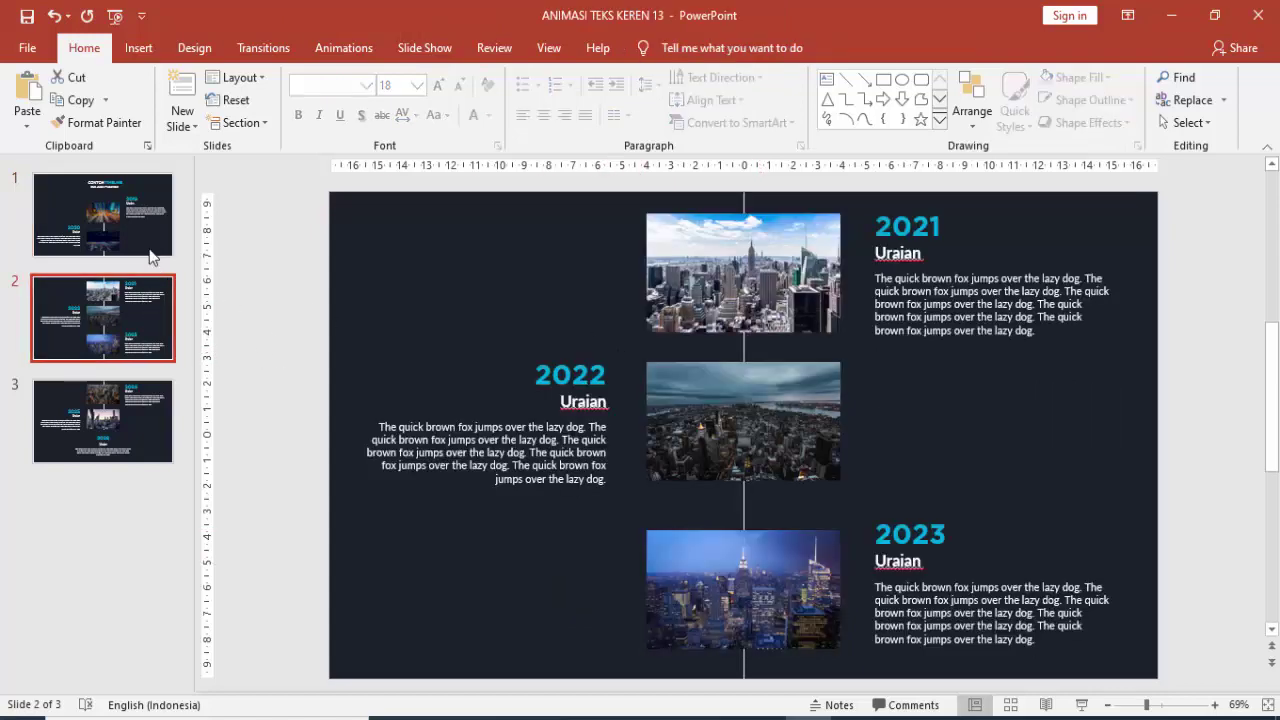
click(159, 251)
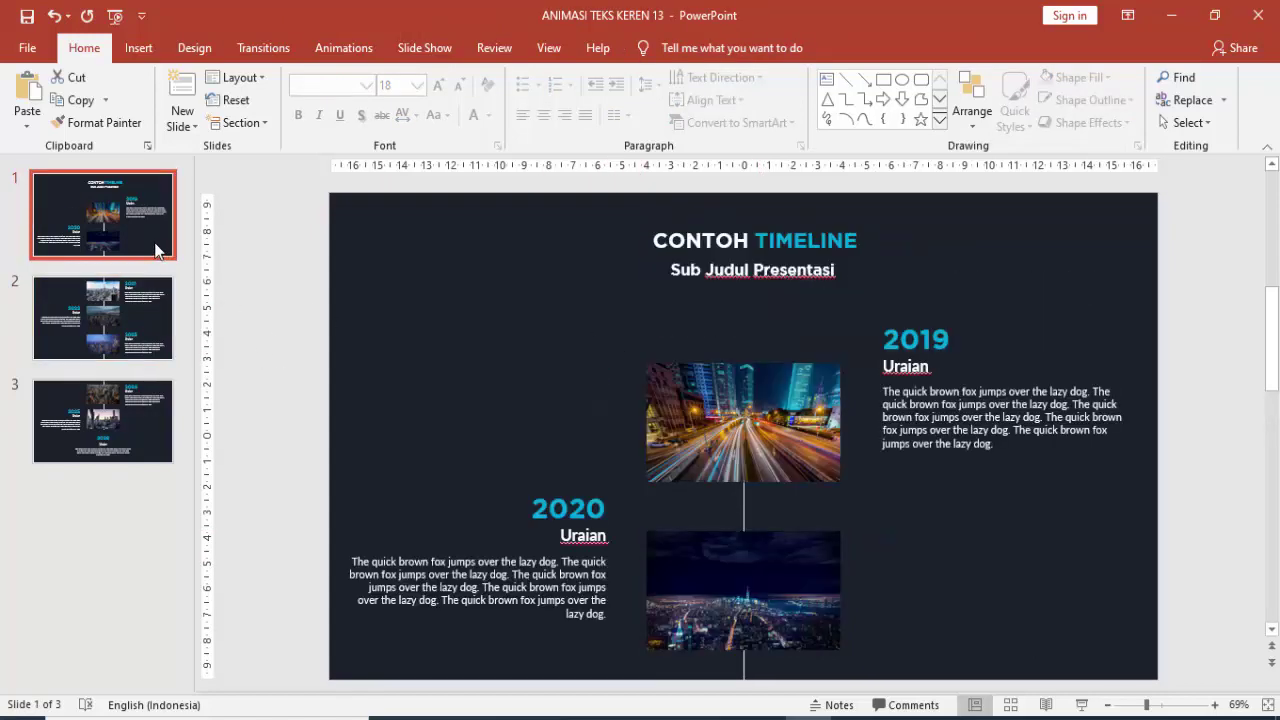
On slide 2, check the 2021 city photo and the vertical timeline line.
right_click(157, 250)
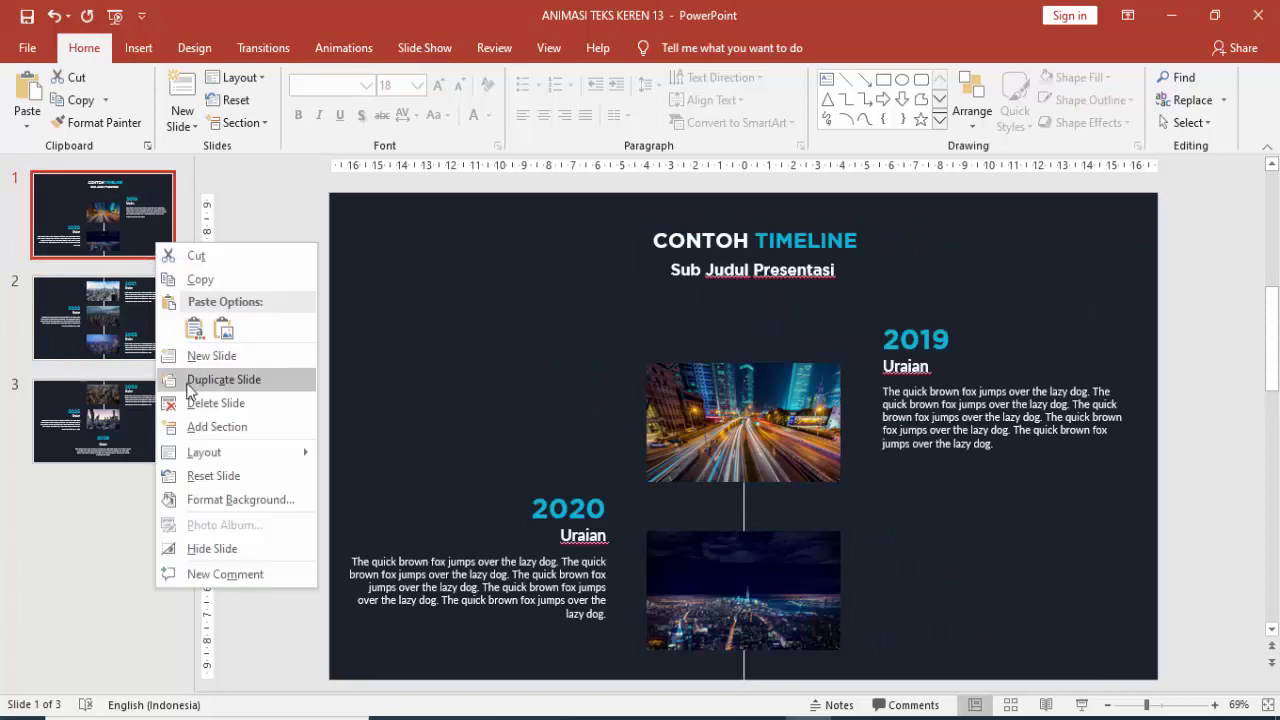
click(158, 332)
click(150, 320)
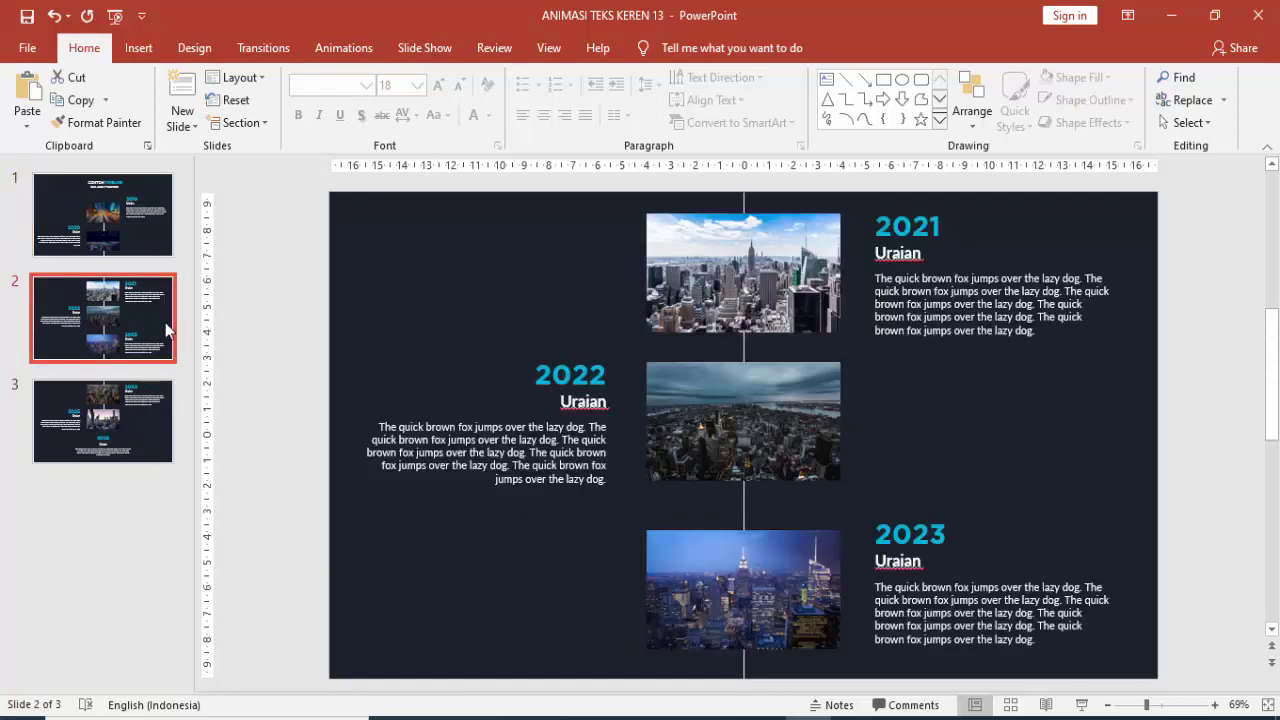
click(745, 276)
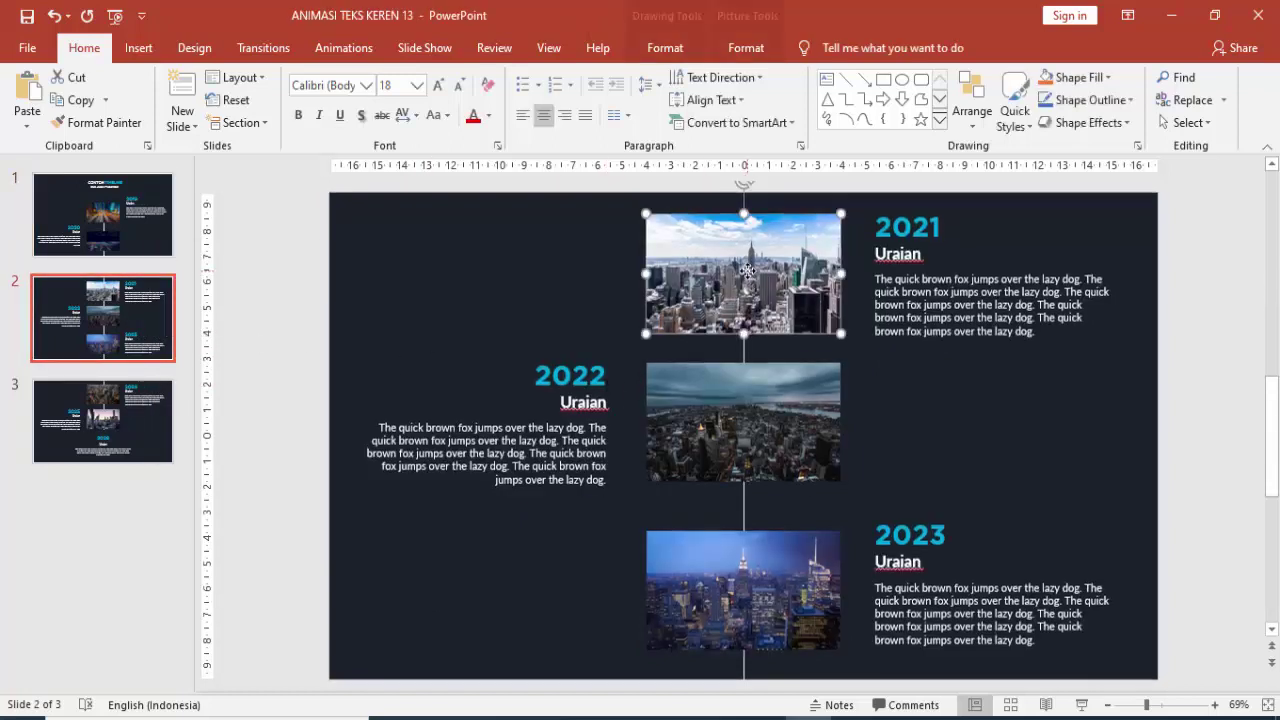
click(744, 356)
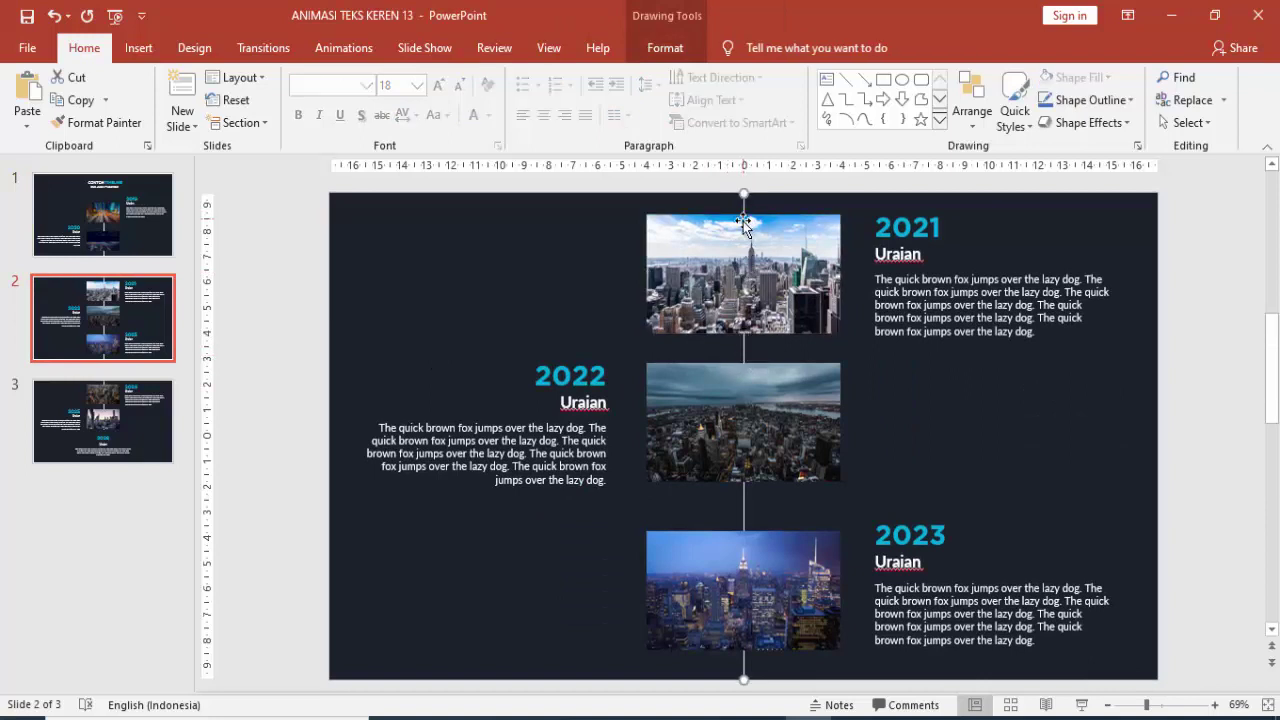
click(146, 250)
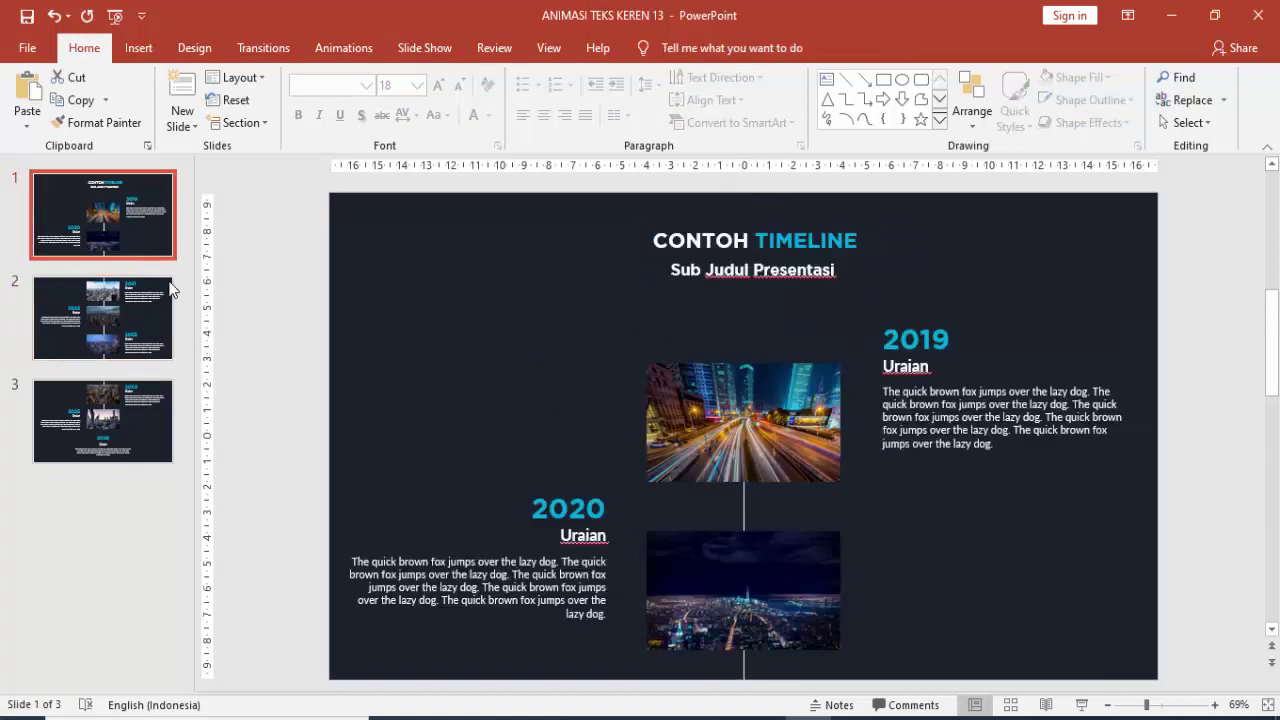
Check slide 1's vertical timeline line, look over slides 2 and 3, and return to slide 1.
click(743, 676)
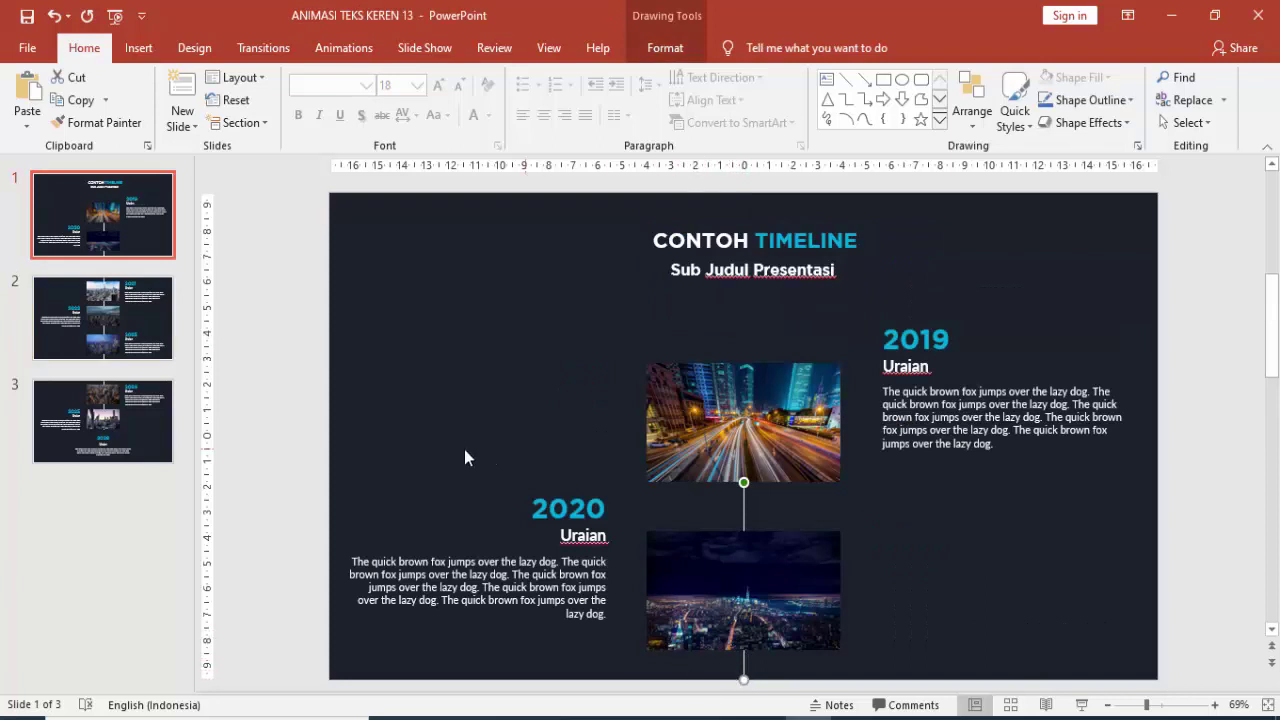
click(147, 320)
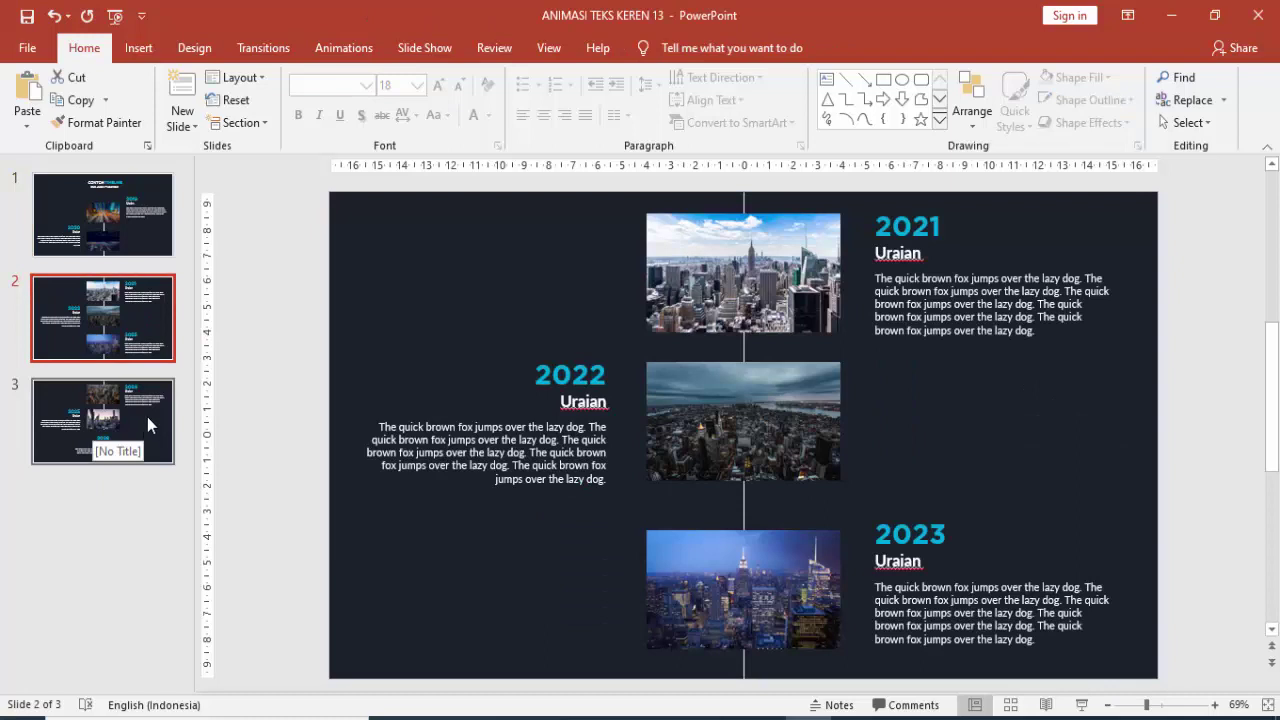
click(147, 417)
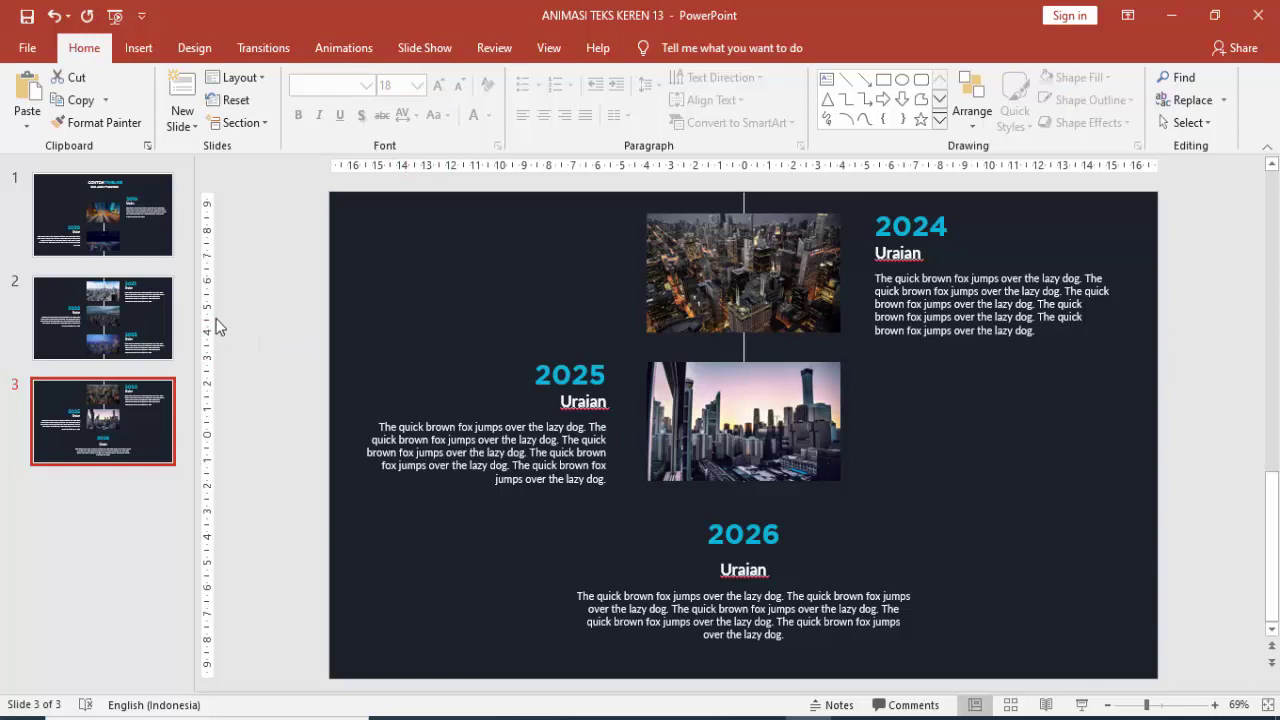
click(155, 236)
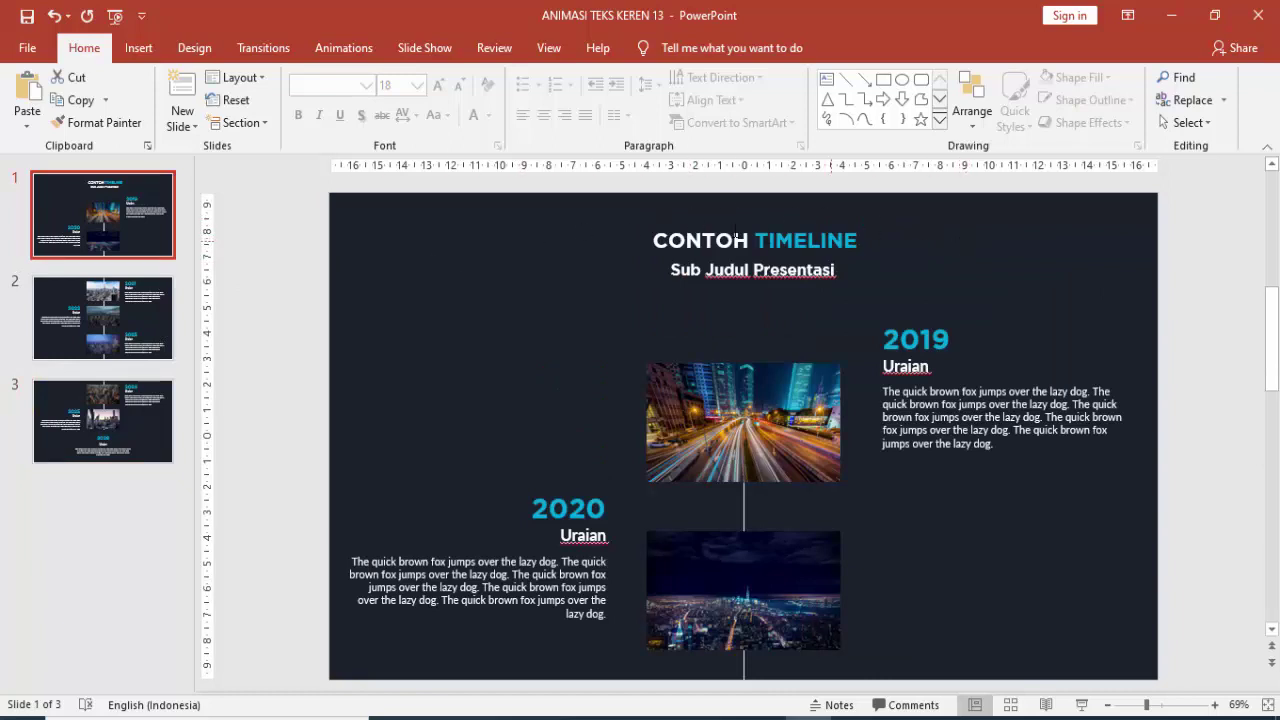
Show slide 1's animation list in the Animation Pane and zoom out the slide view.
click(360, 49)
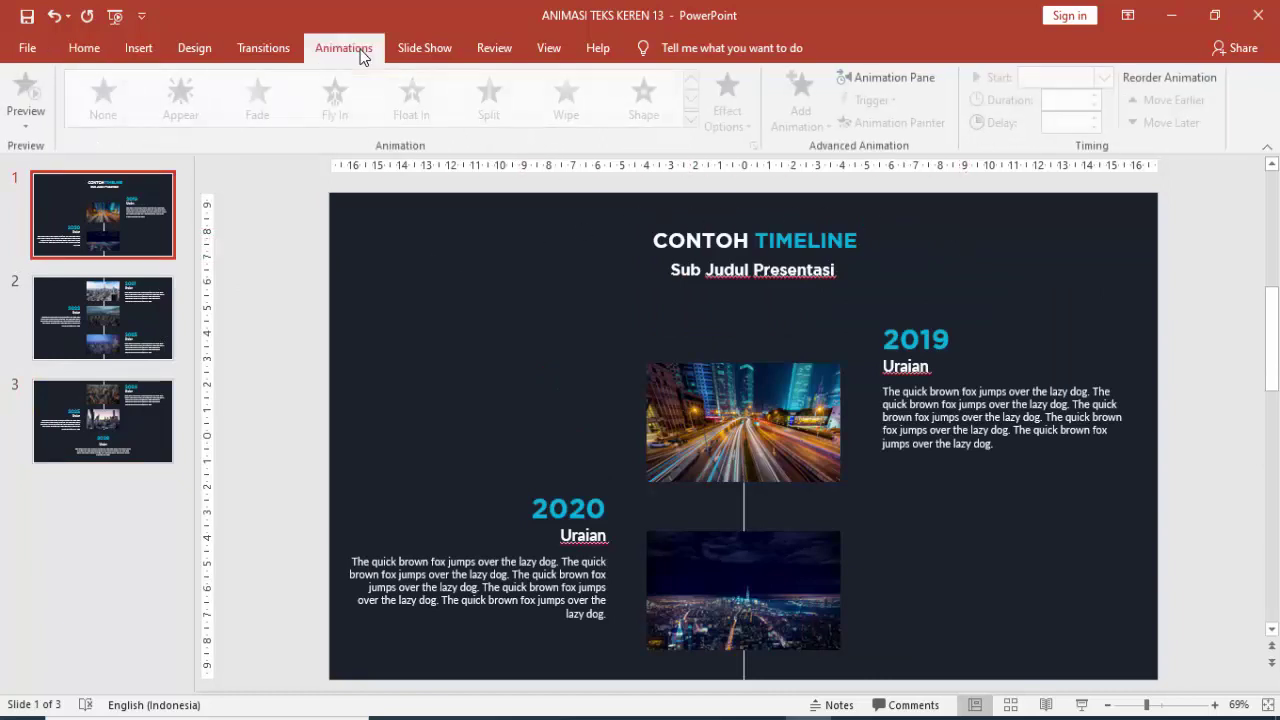
click(893, 85)
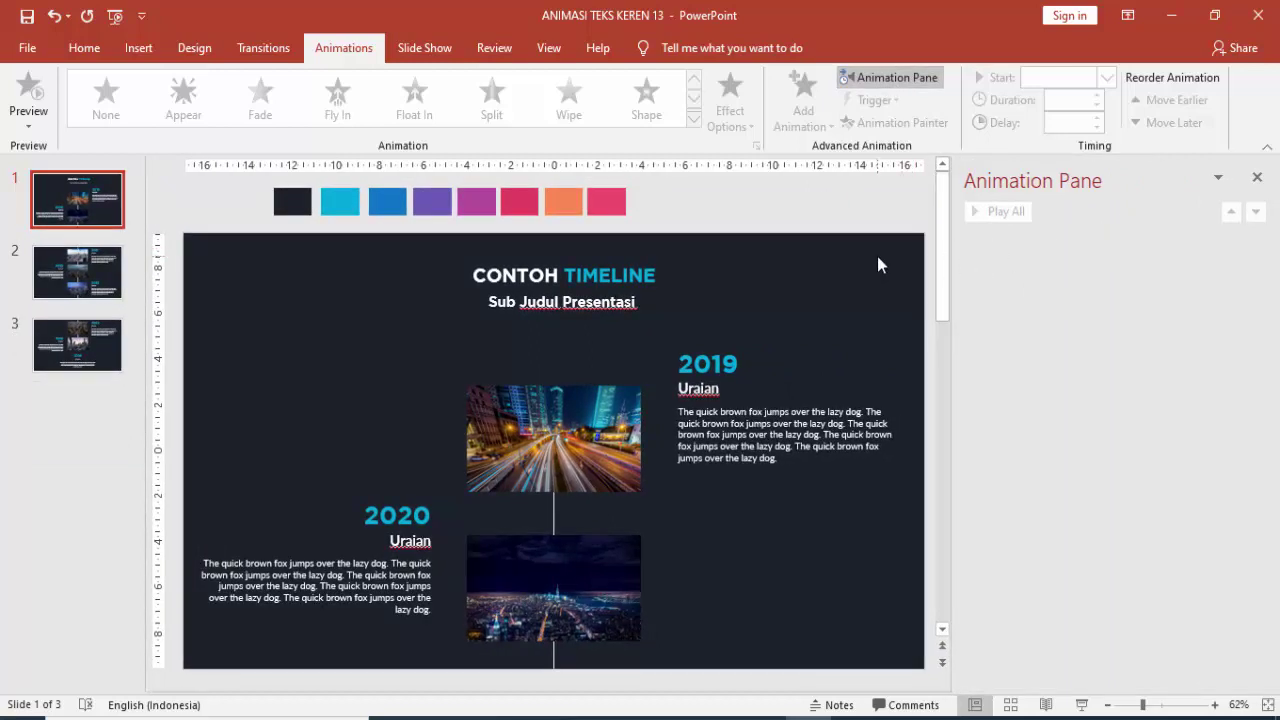
click(635, 455)
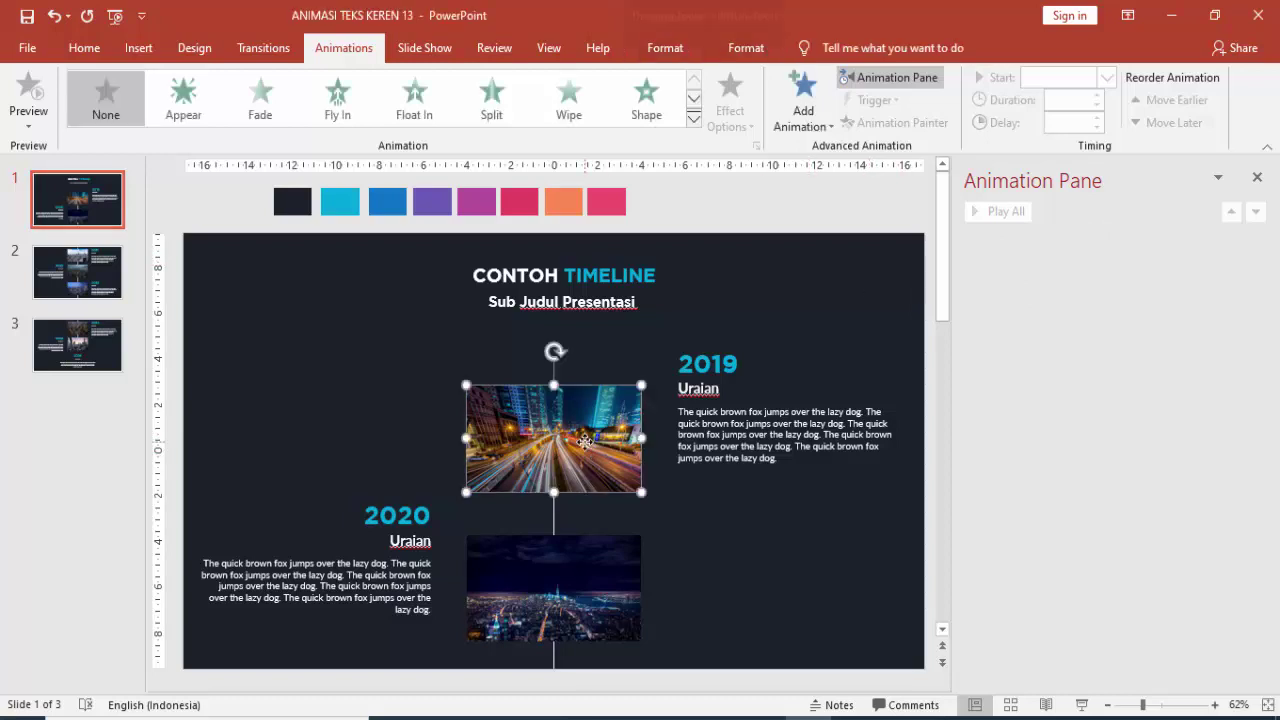
scroll(635, 455, down, 1)
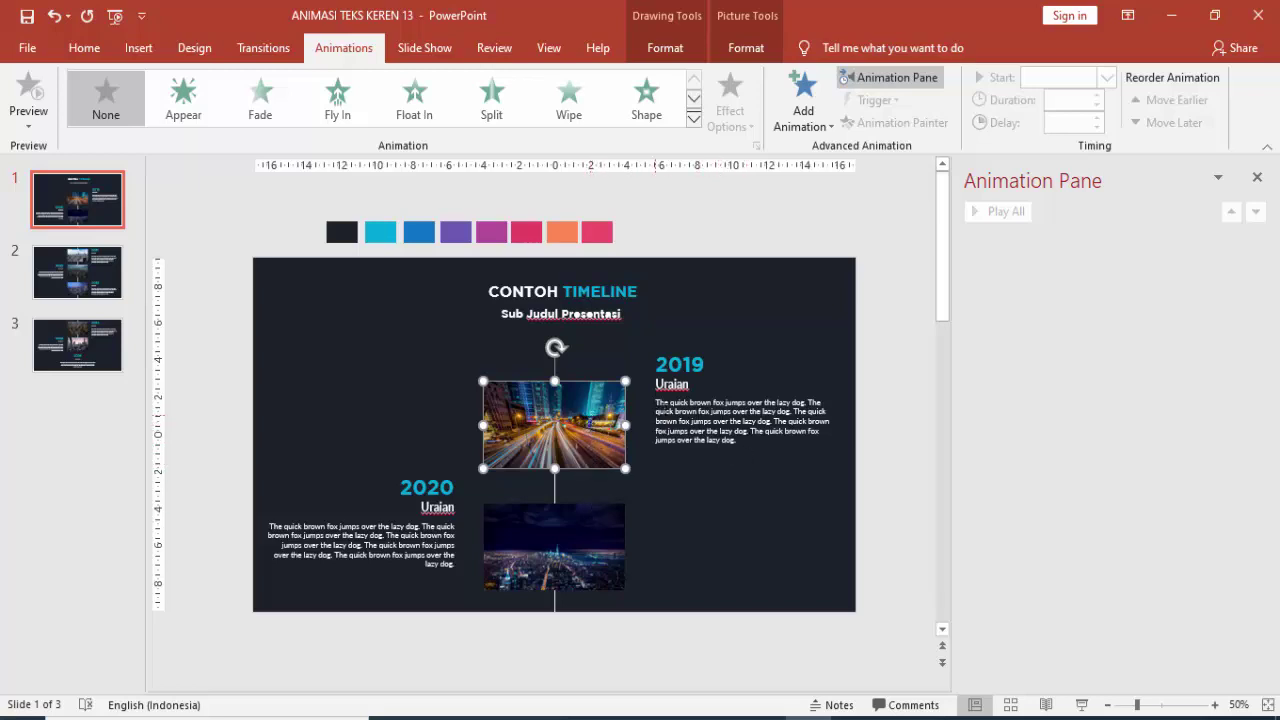
Move the 2019 heading, Uraian label and description slightly lower as one group.
click(668, 431)
shift+click(672, 385)
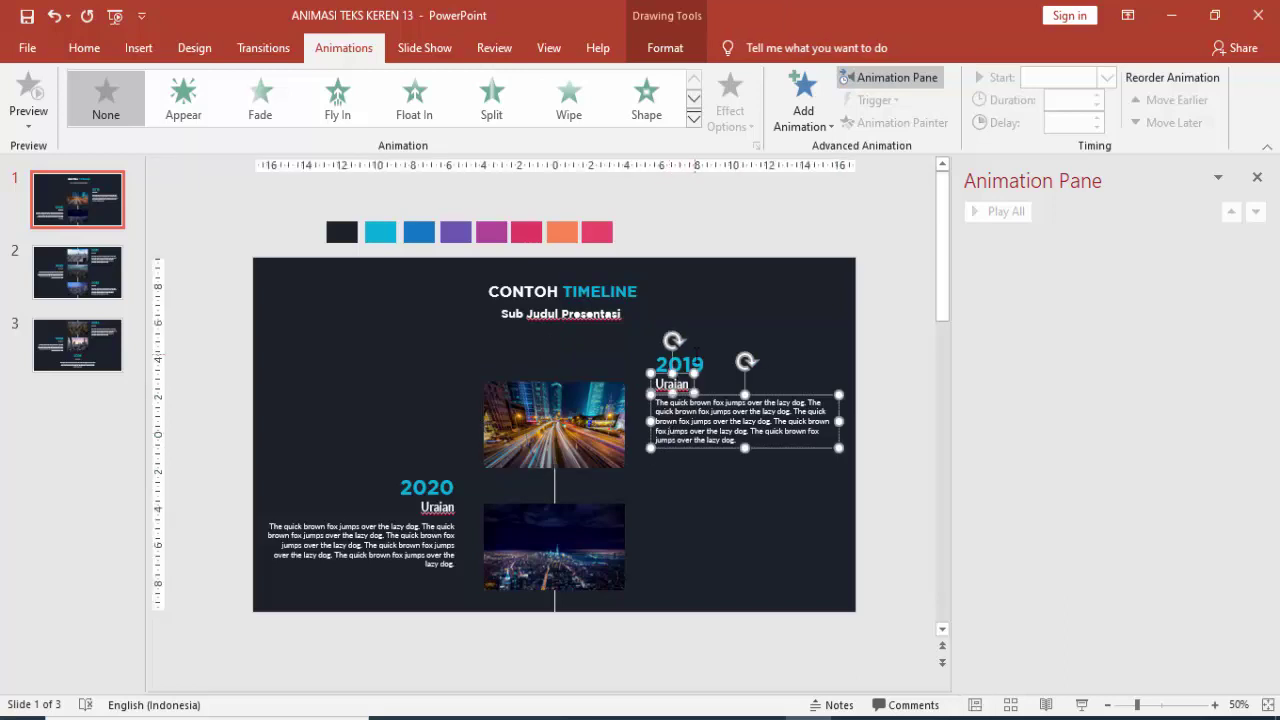
shift+click(690, 362)
drag(694, 351, 694, 374)
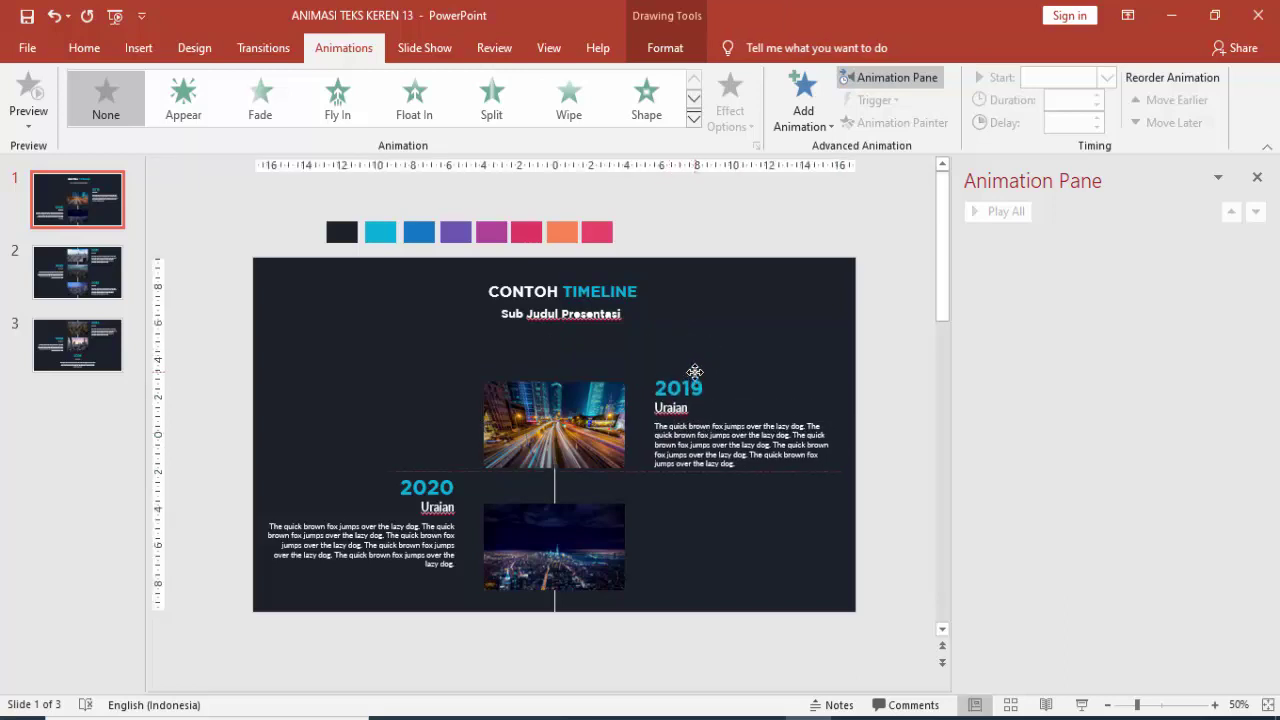
Move the 2020 heading, Uraian label and description slightly lower as one group.
click(438, 495)
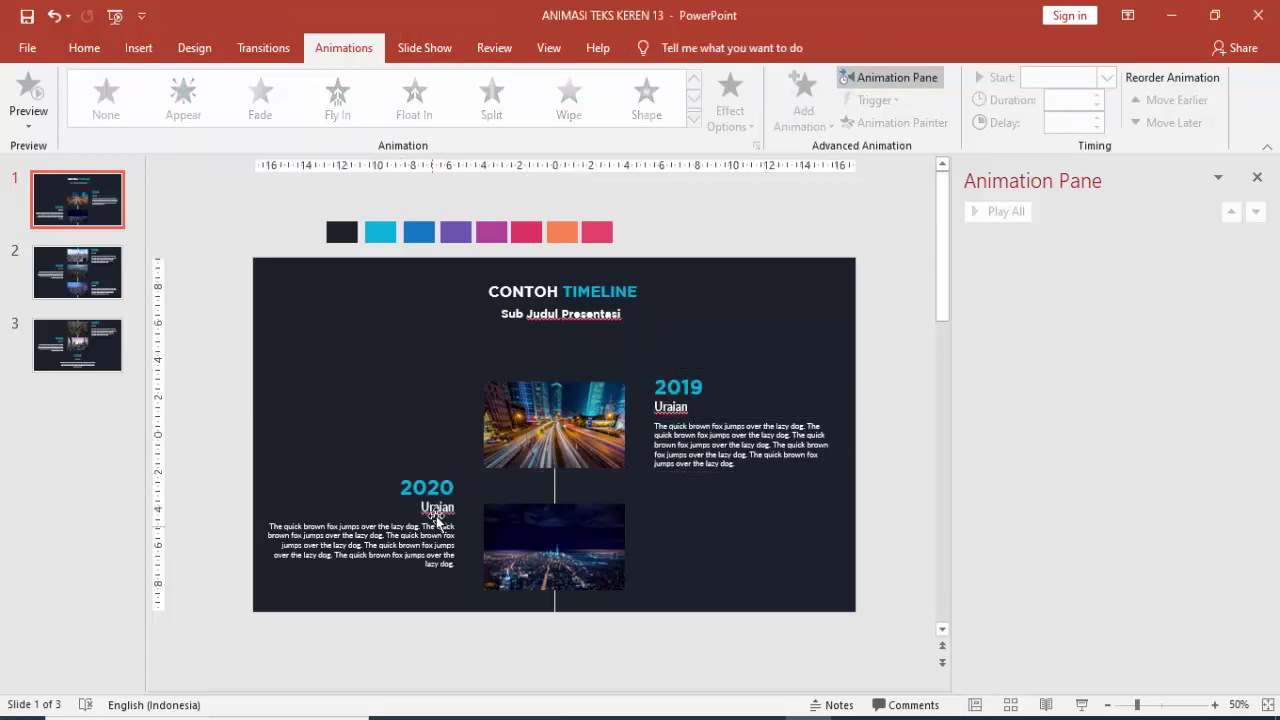
click(427, 488)
shift+click(438, 507)
shift+click(400, 528)
drag(400, 522, 400, 541)
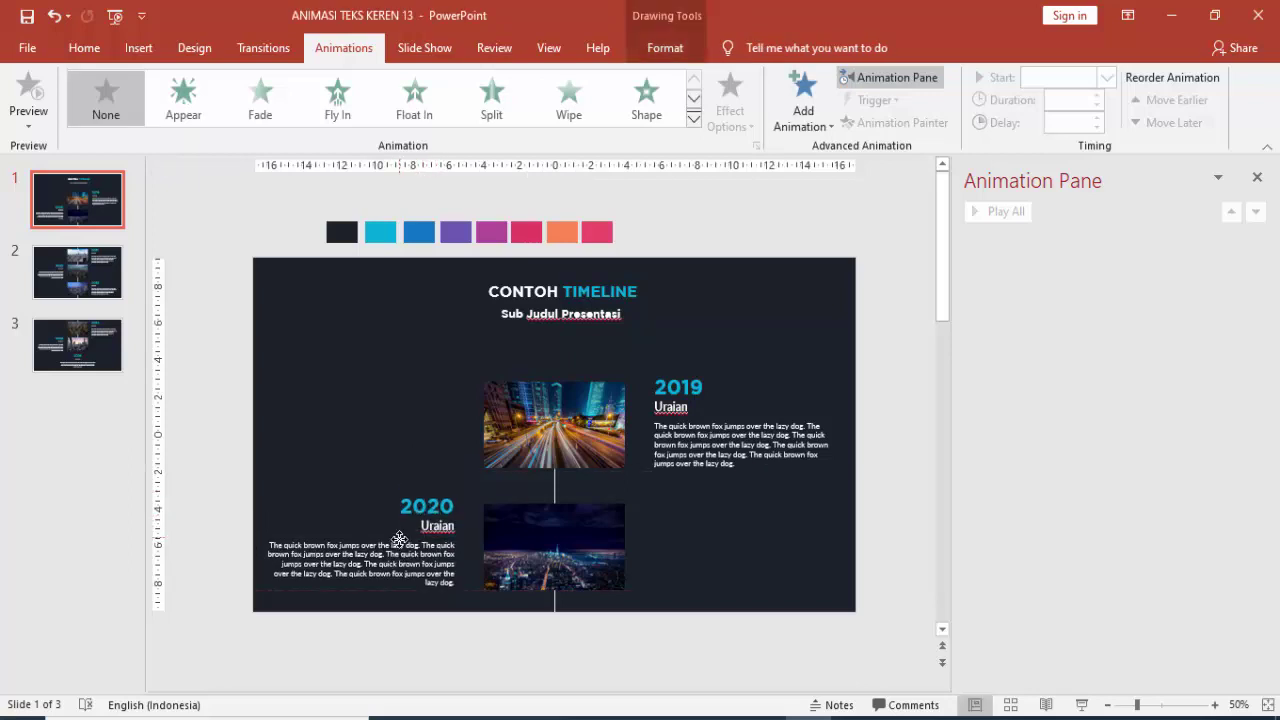
click(520, 486)
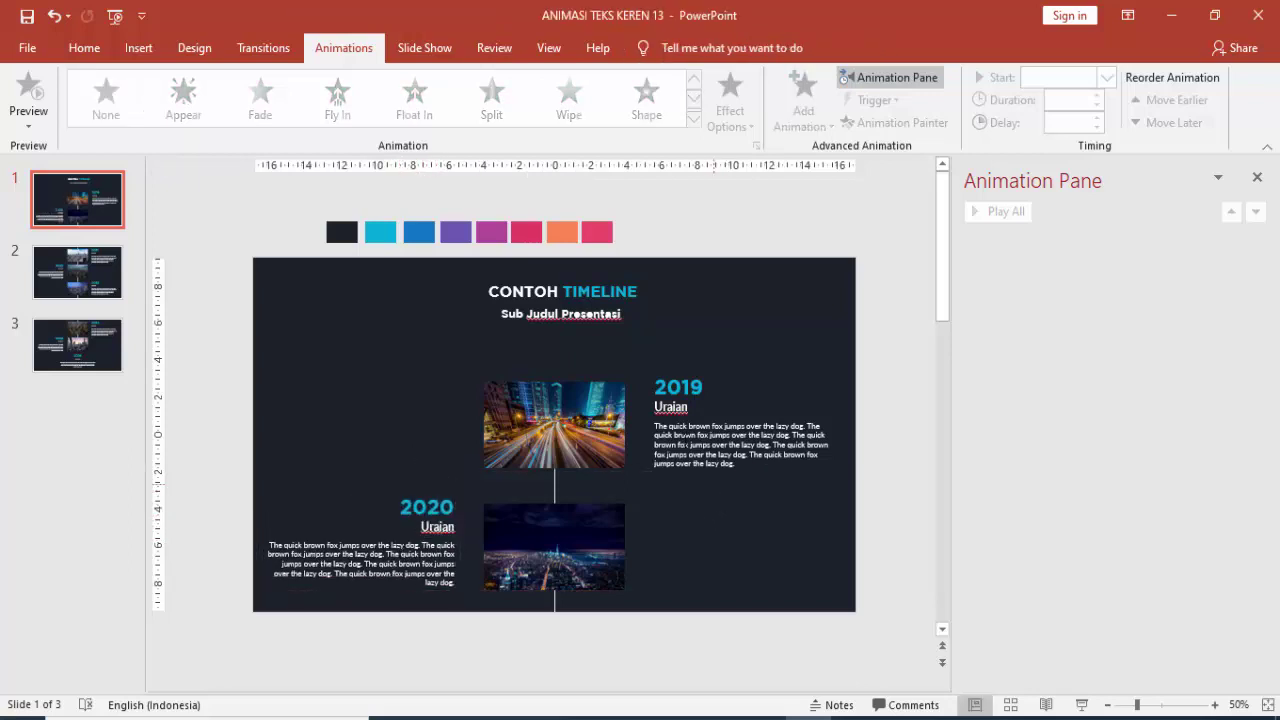
click(554, 425)
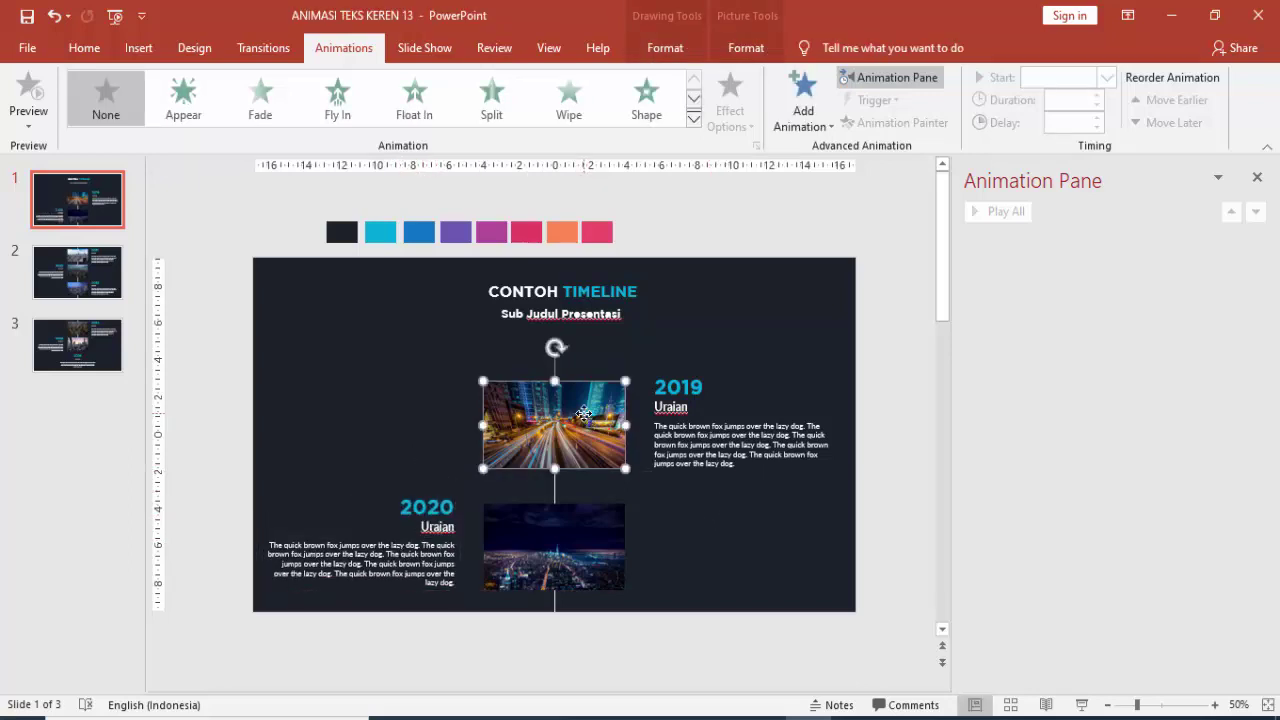
Give the 2019 city photo a Fly In entrance, 0.80 s duration, with a smooth end.
click(820, 100)
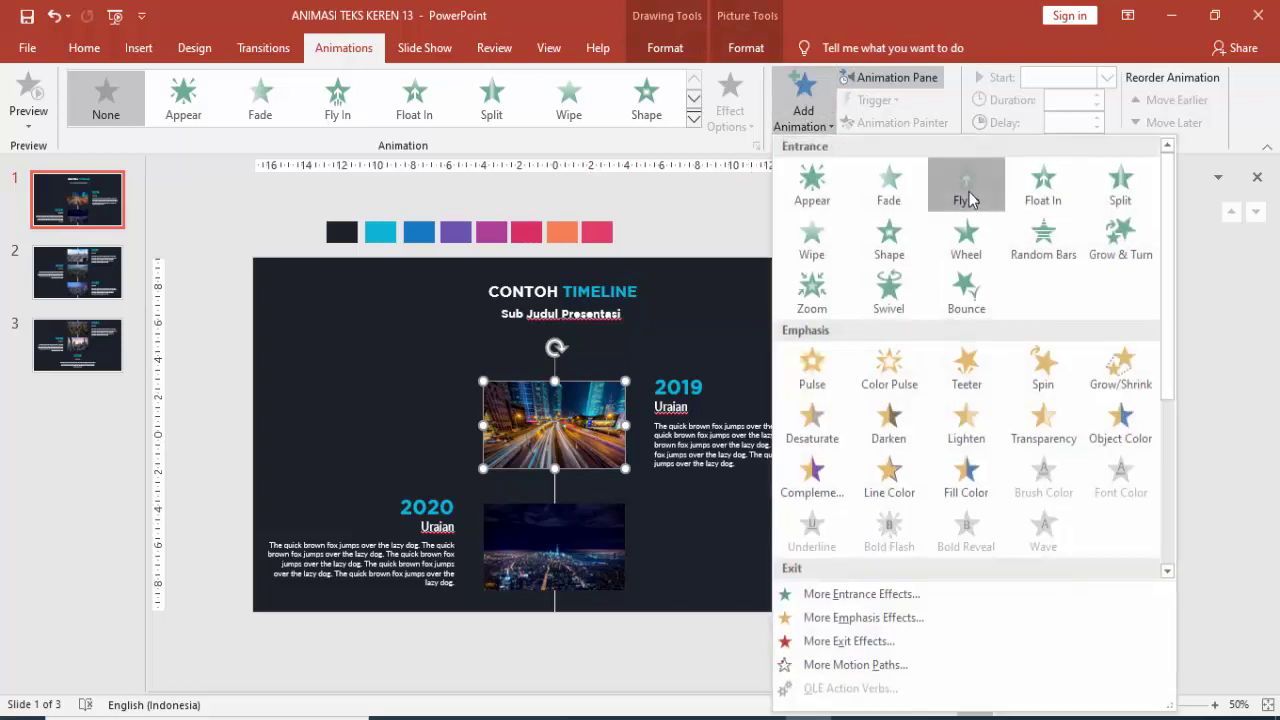
click(966, 185)
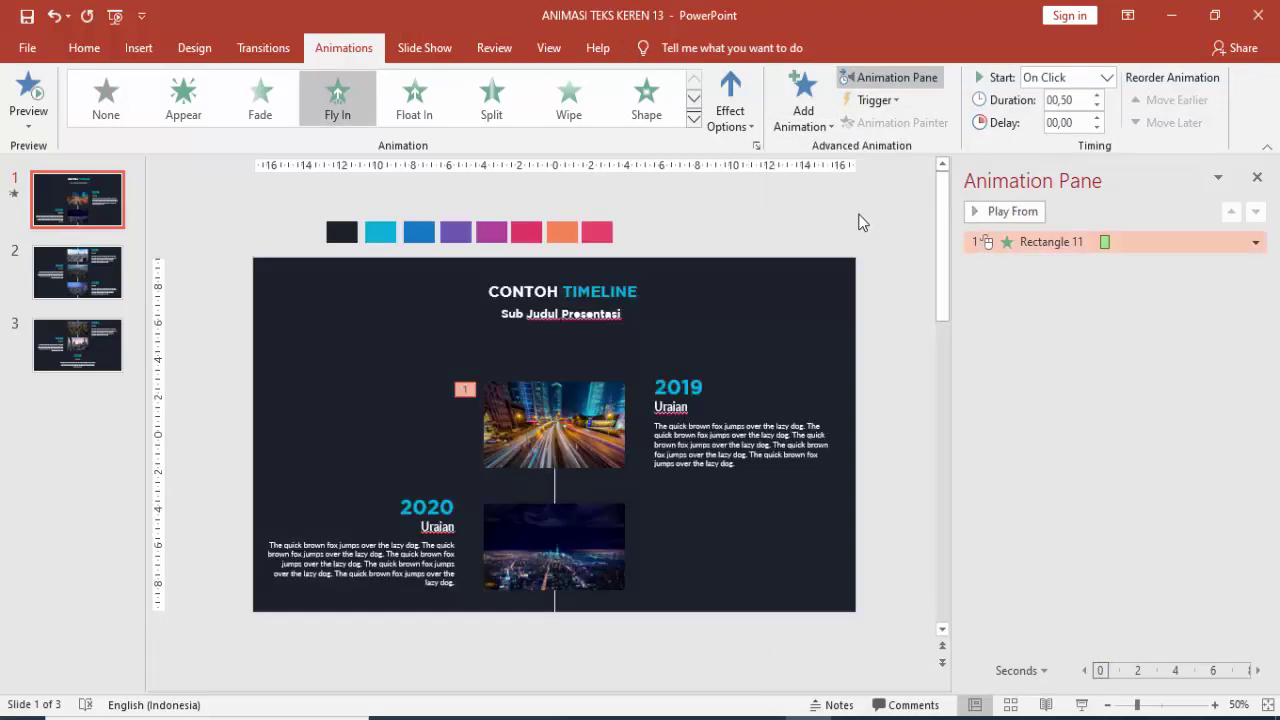
click(1097, 96)
double_click(1110, 244)
click(322, 356)
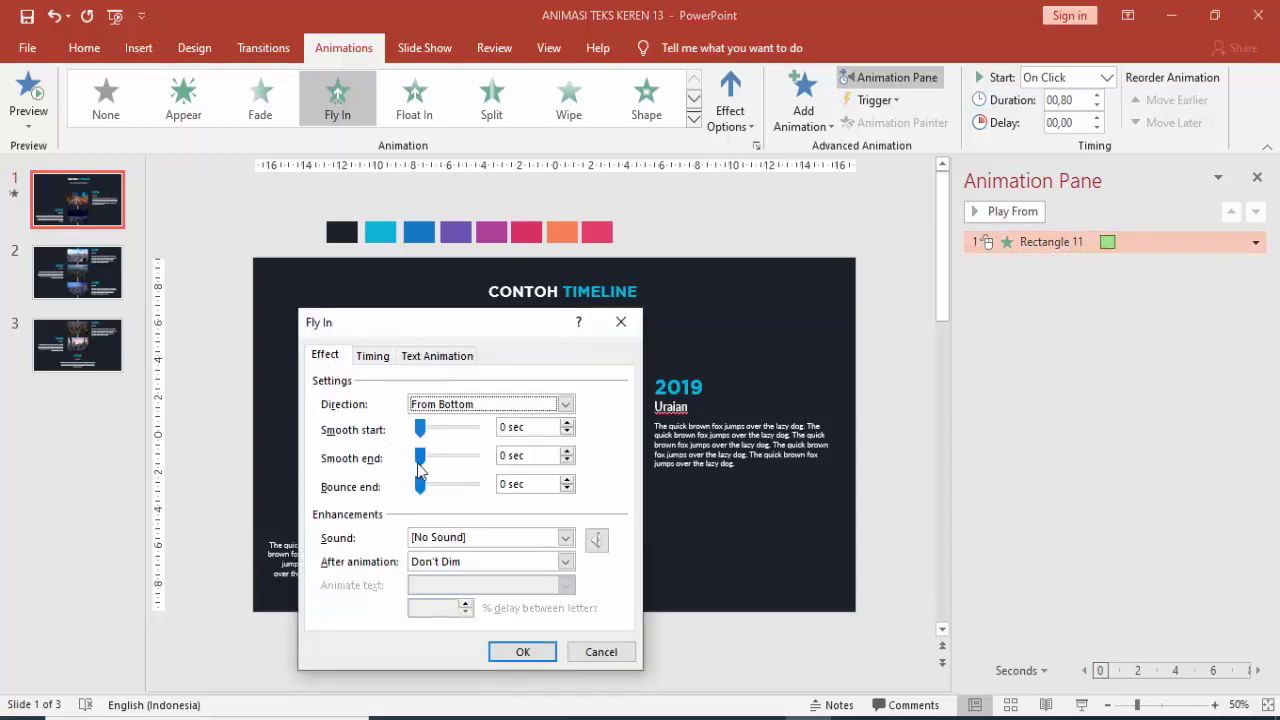
drag(420, 460, 453, 469)
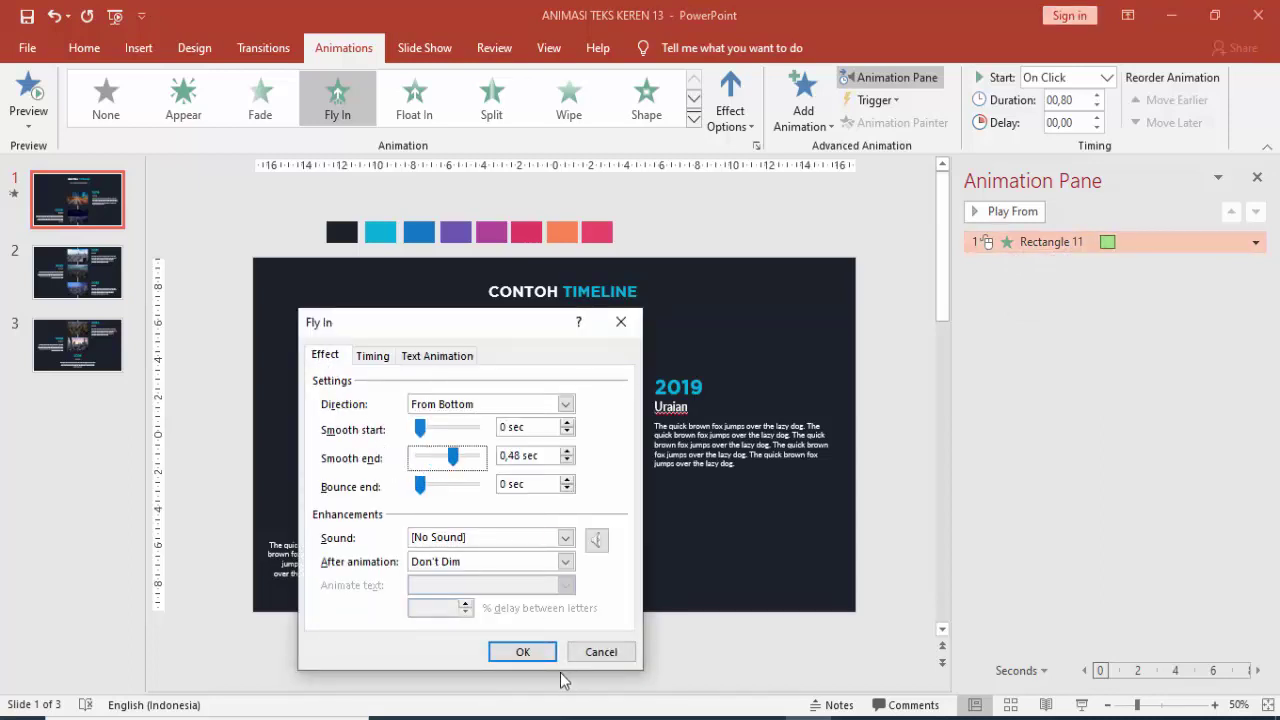
click(525, 652)
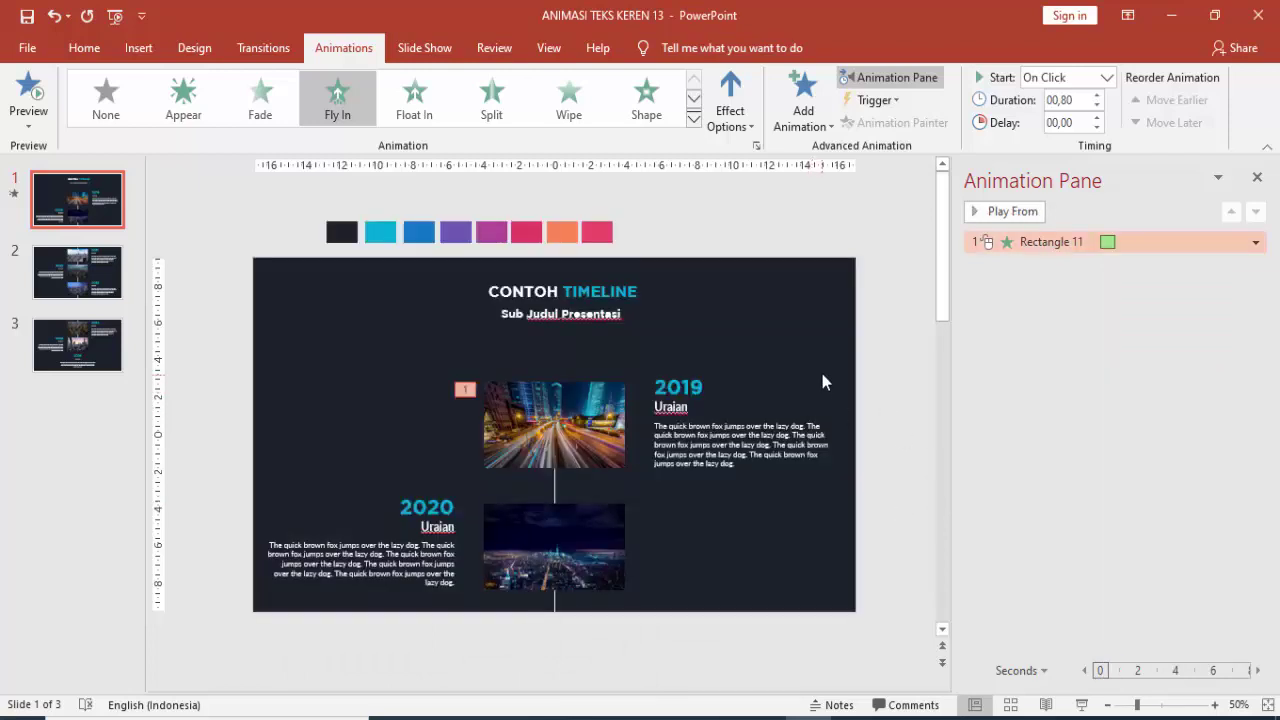
Select the 2019 photo, then the Sub Judul Presentasi subtitle, then the CONTOH TIMELINE title.
click(588, 400)
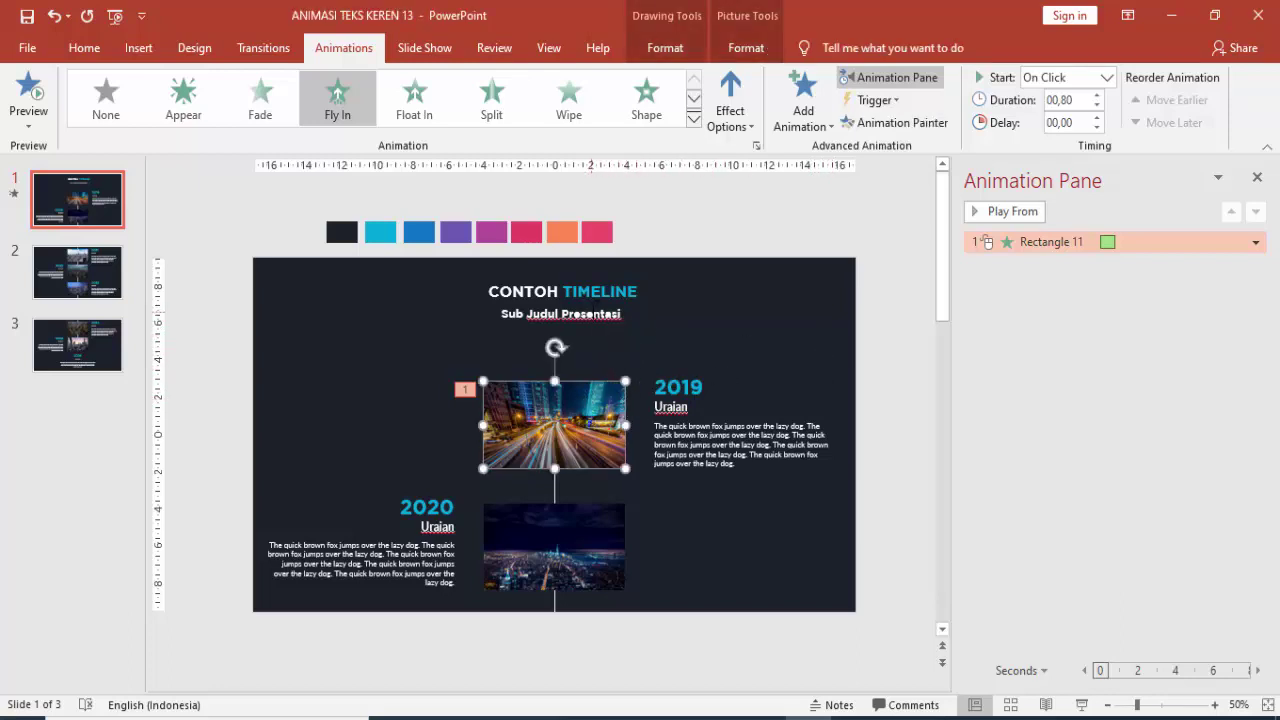
click(561, 313)
click(613, 291)
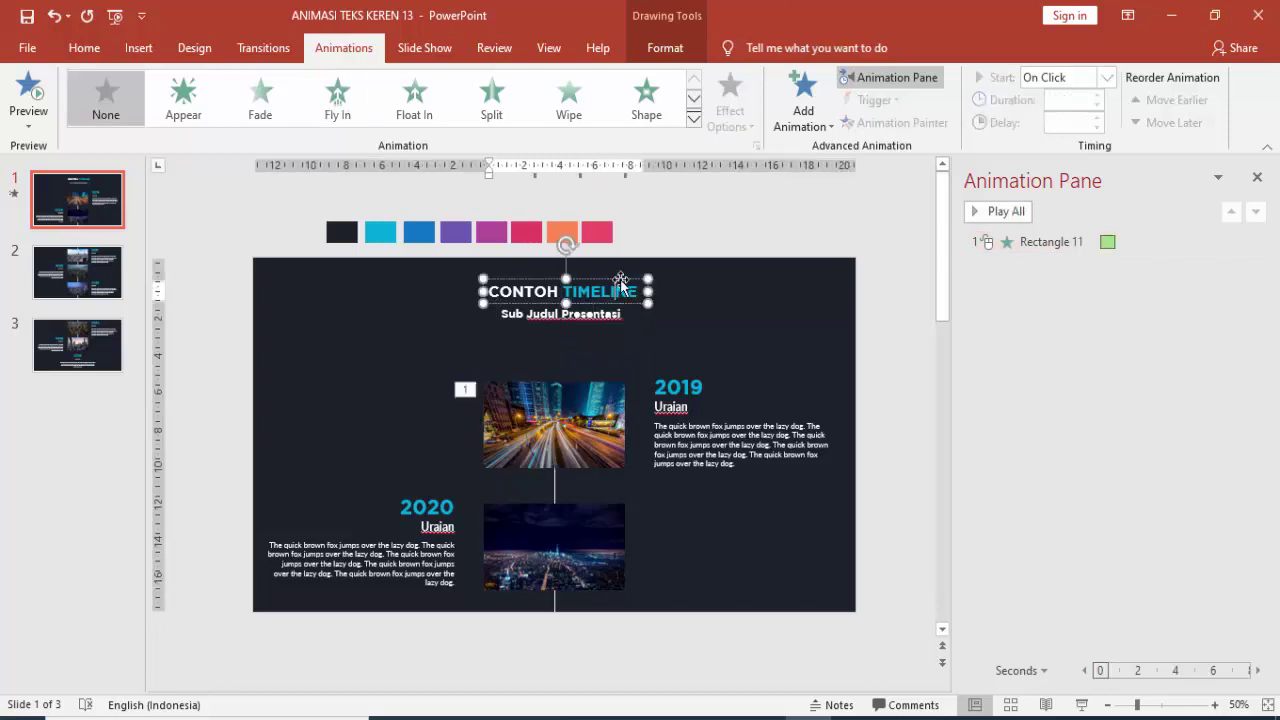
Make the CONTOH TIMELINE title Fly In From Top, With Previous, over 0.75 s, and preview it.
click(805, 110)
click(968, 194)
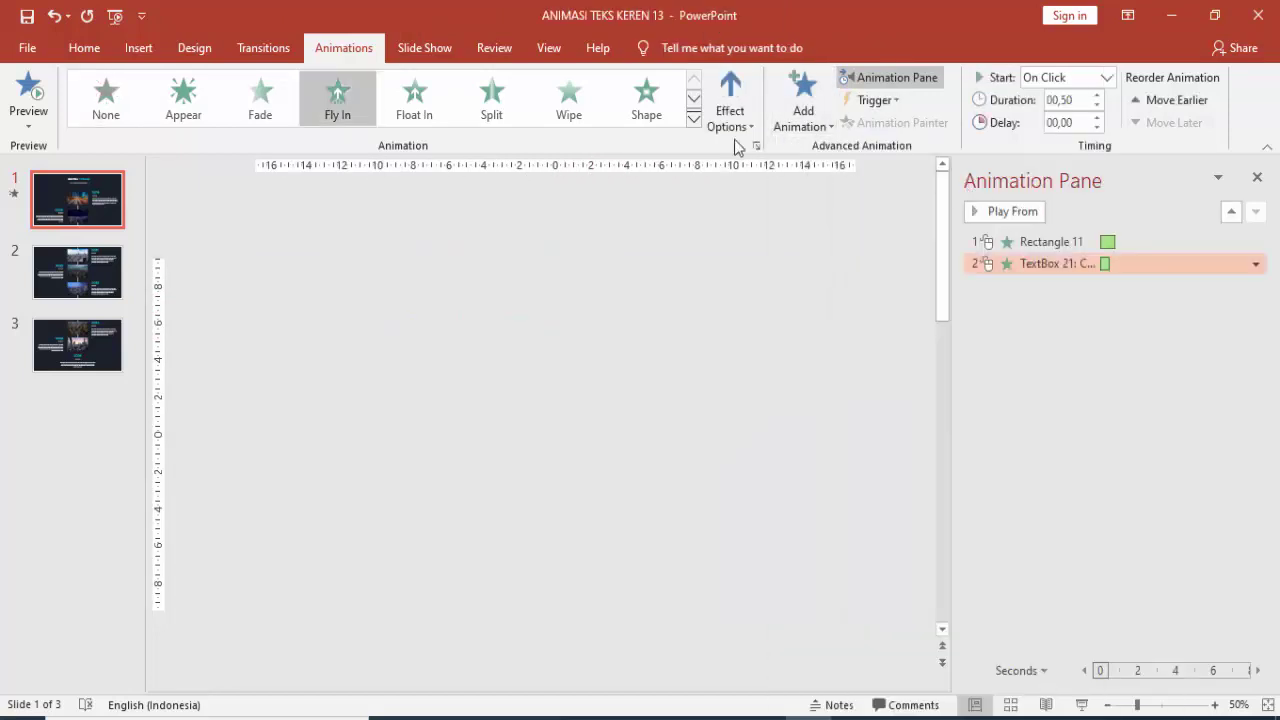
click(730, 112)
click(758, 356)
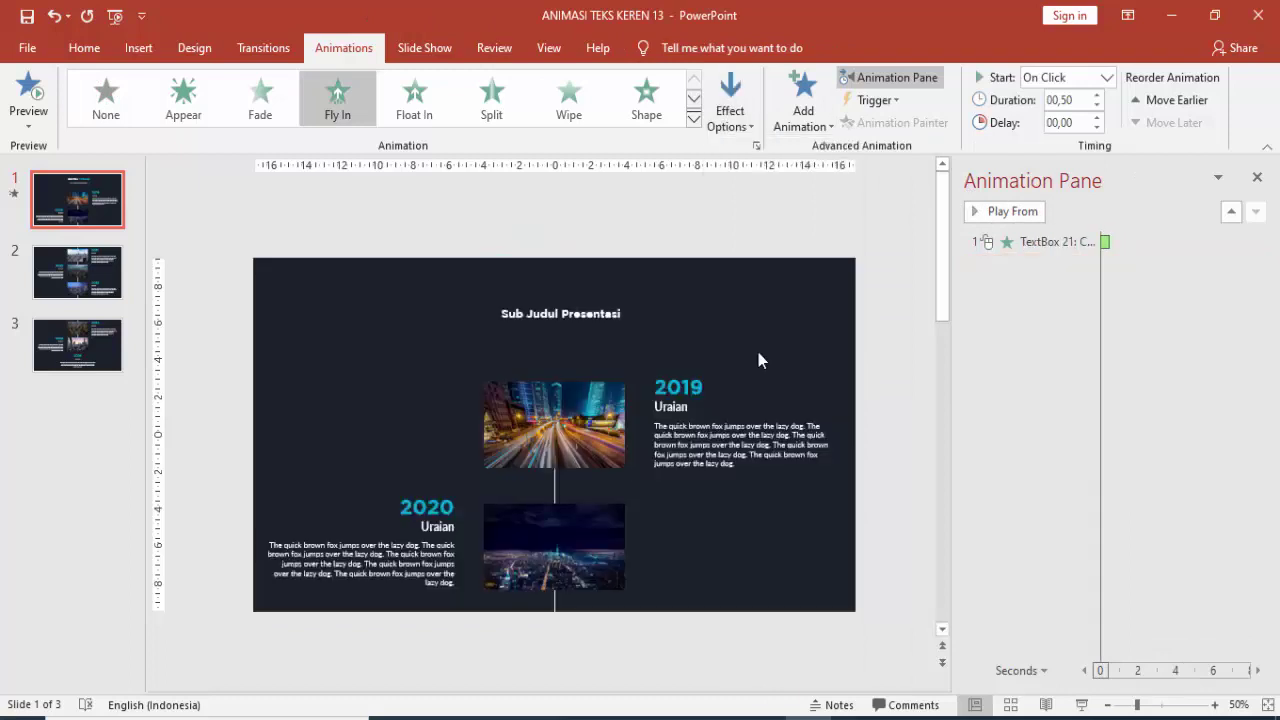
click(1107, 79)
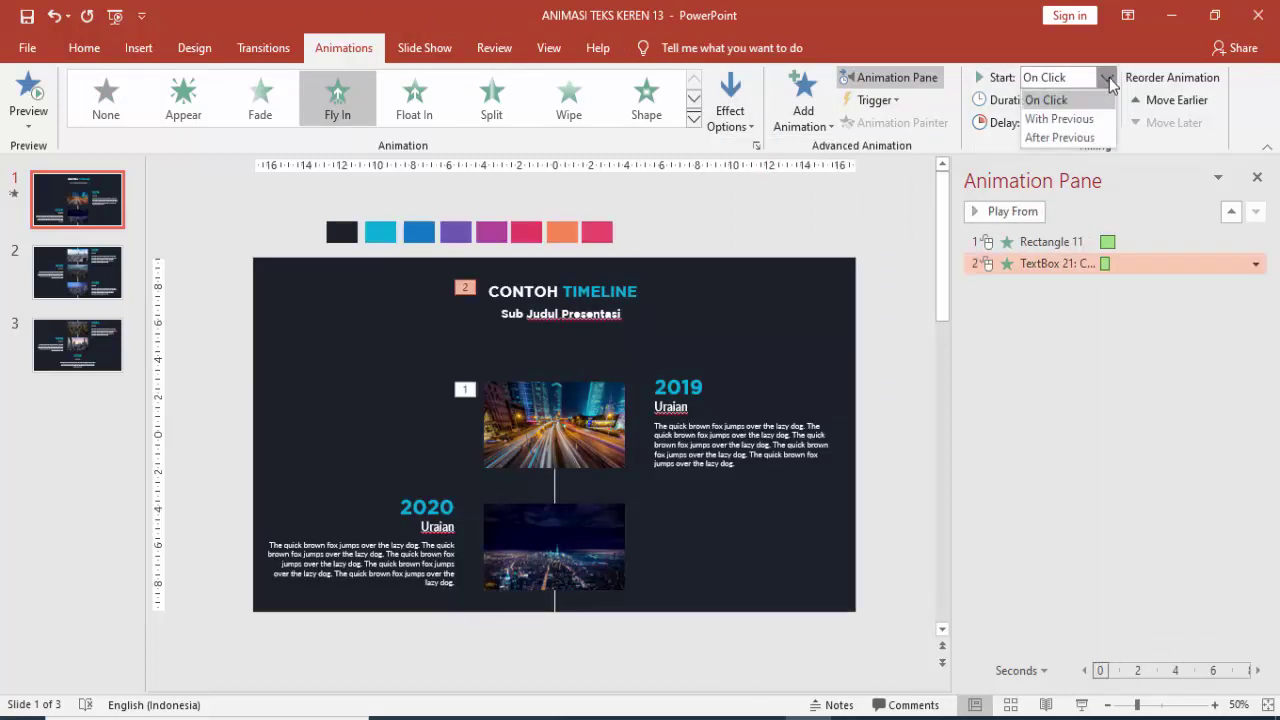
click(1088, 120)
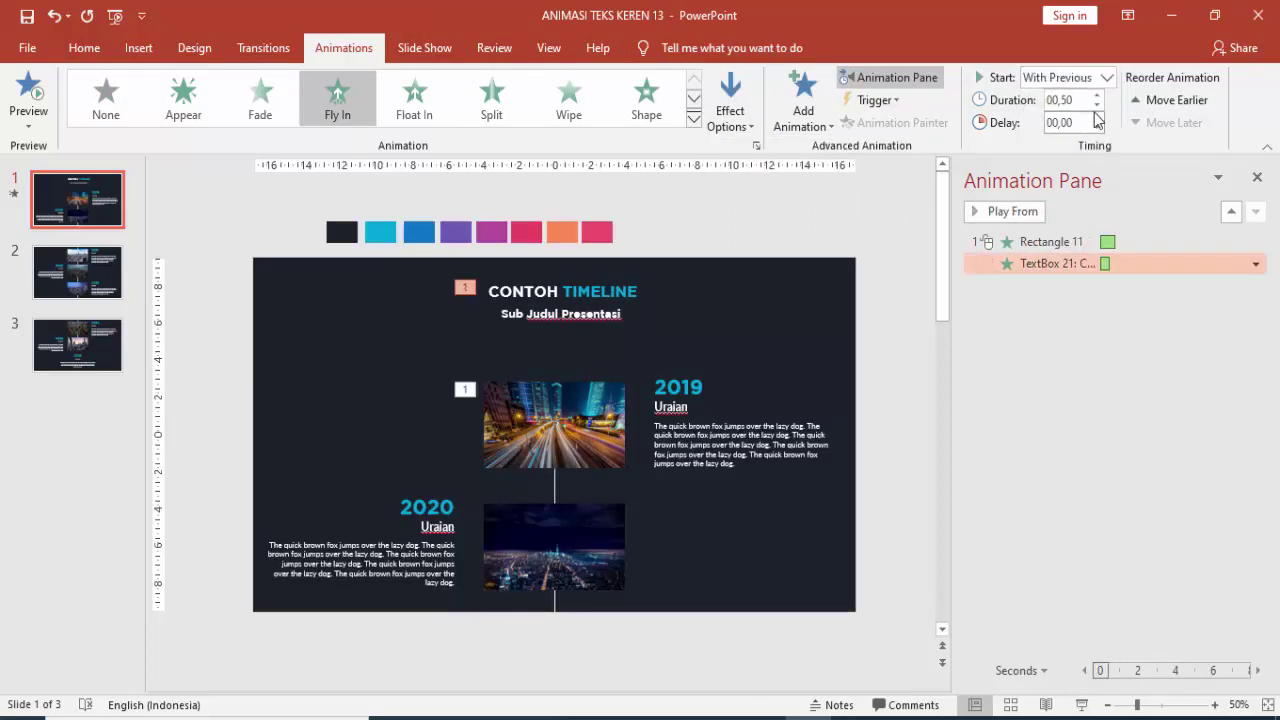
click(1096, 95)
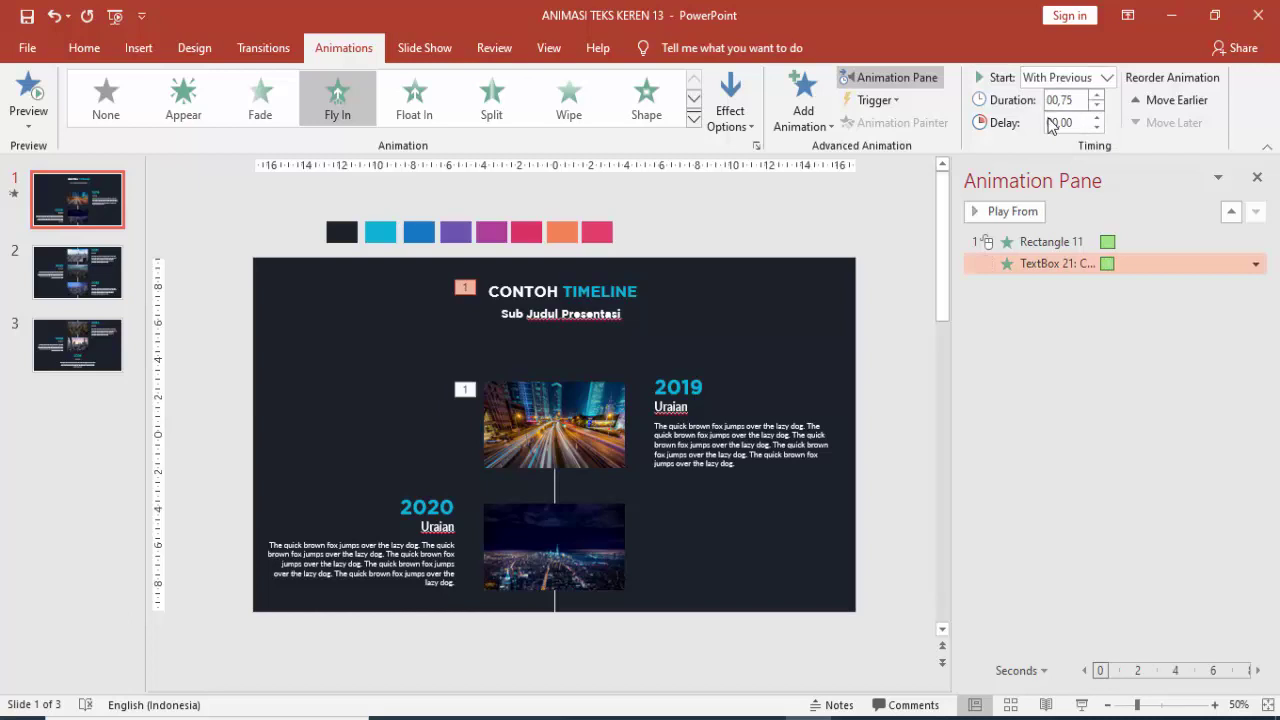
click(980, 211)
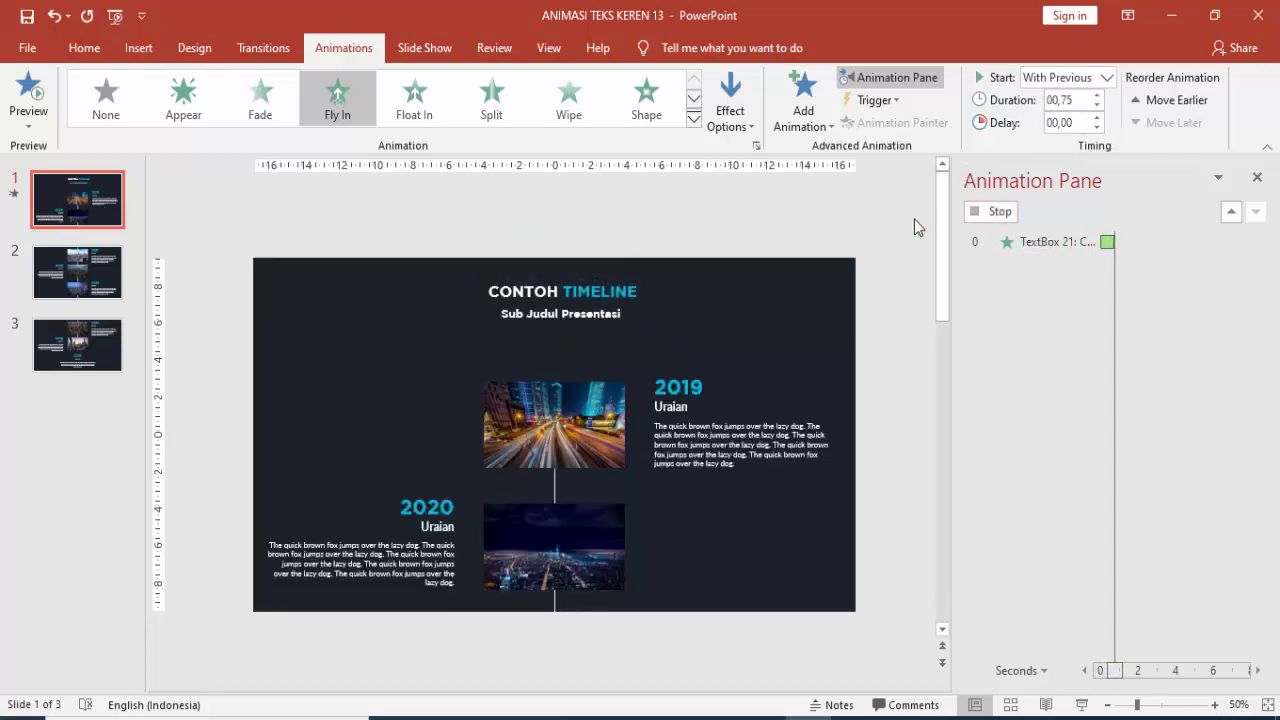
Copy the title's fly-in to the Sub Judul Presentasi subtitle using Animation Painter, delayed 0.25 s.
click(620, 285)
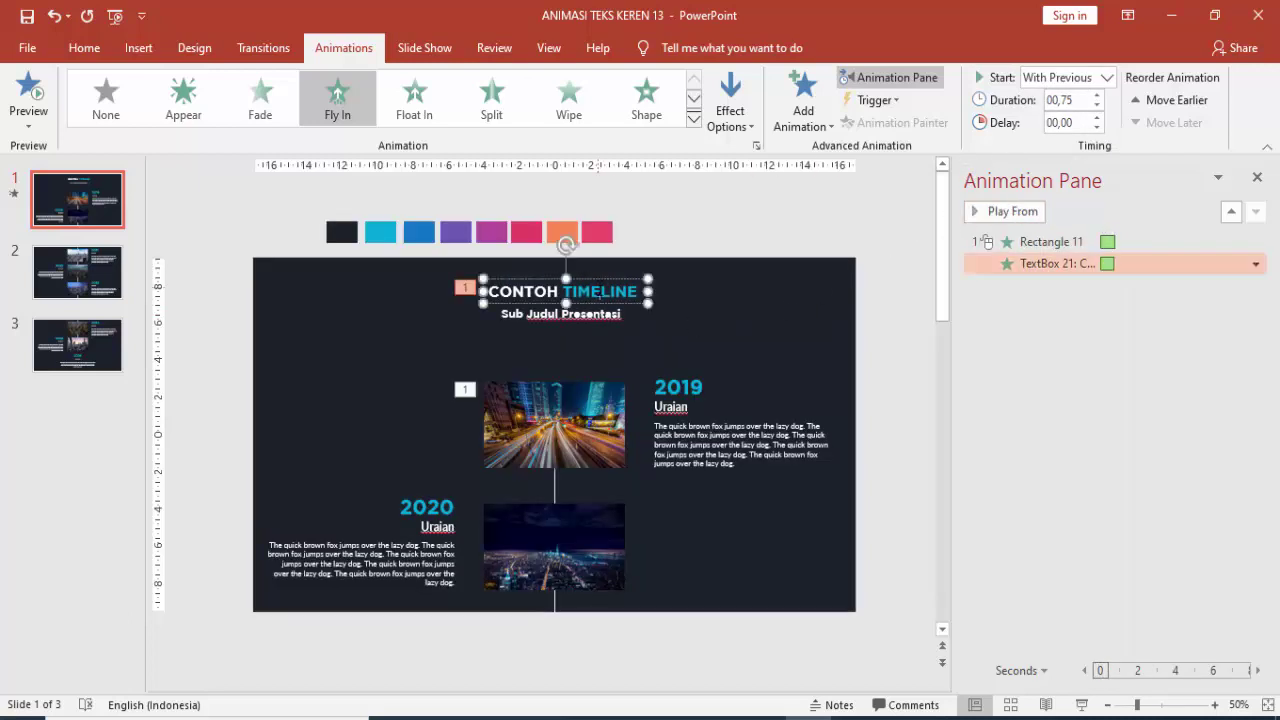
click(845, 122)
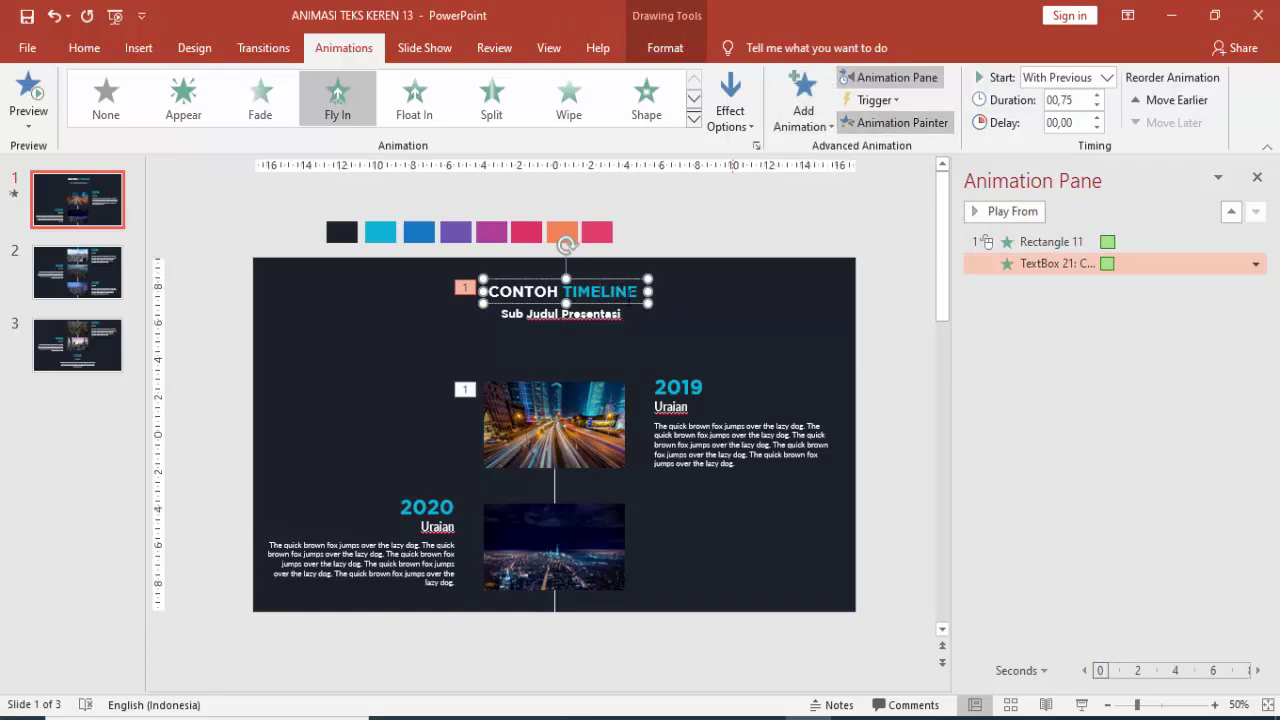
click(588, 316)
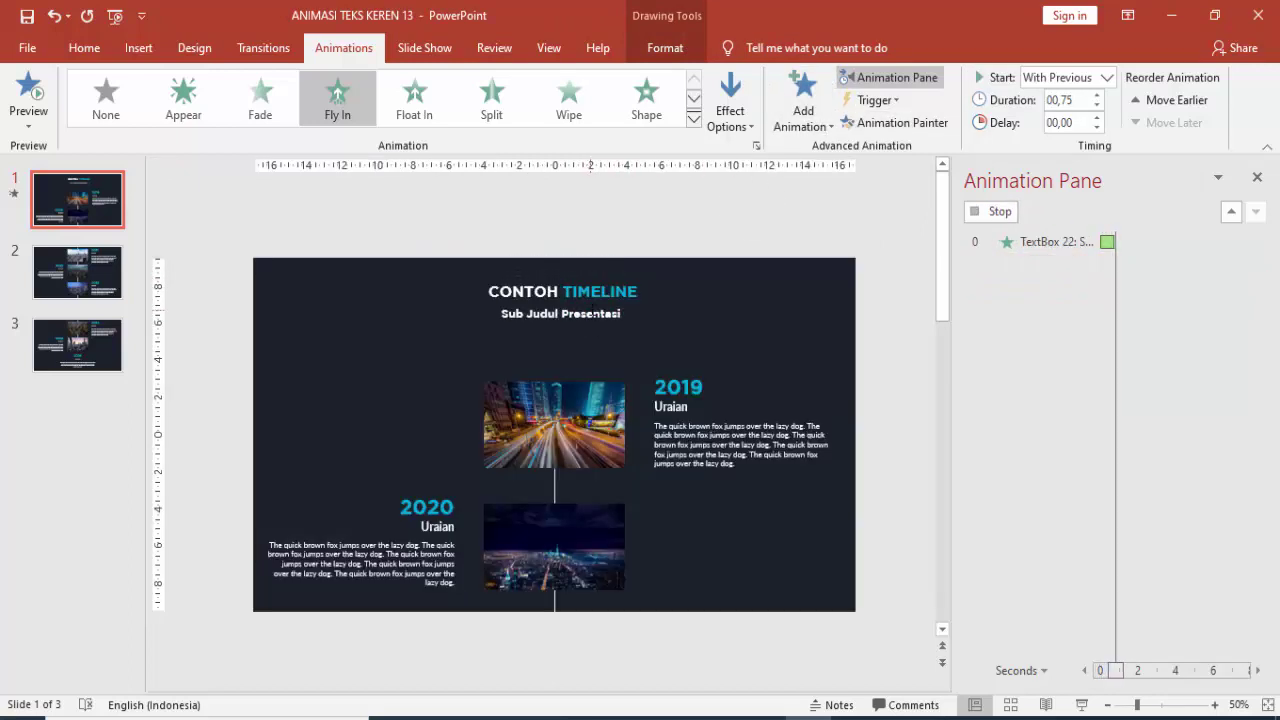
click(1097, 118)
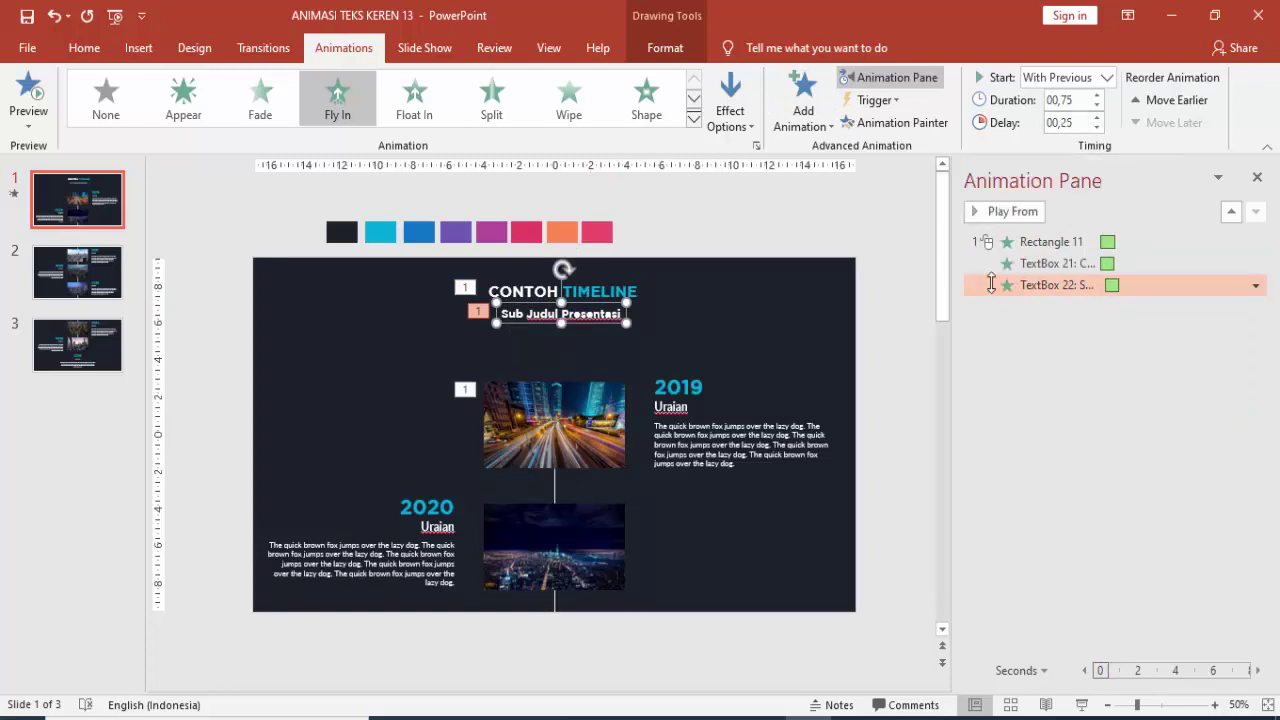
click(585, 463)
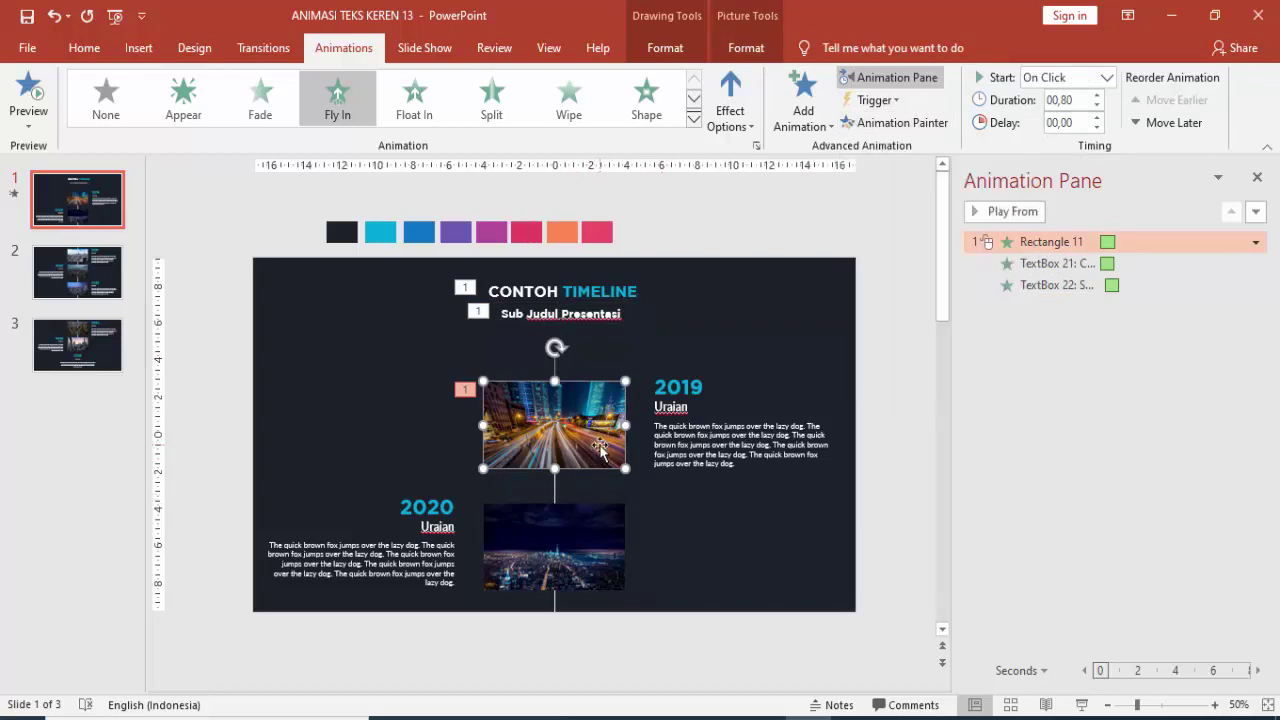
Paint the 2019 photo's Fly In onto the 2020 photo, With Previous, 0.80 s, delayed 0.25 s.
click(895, 124)
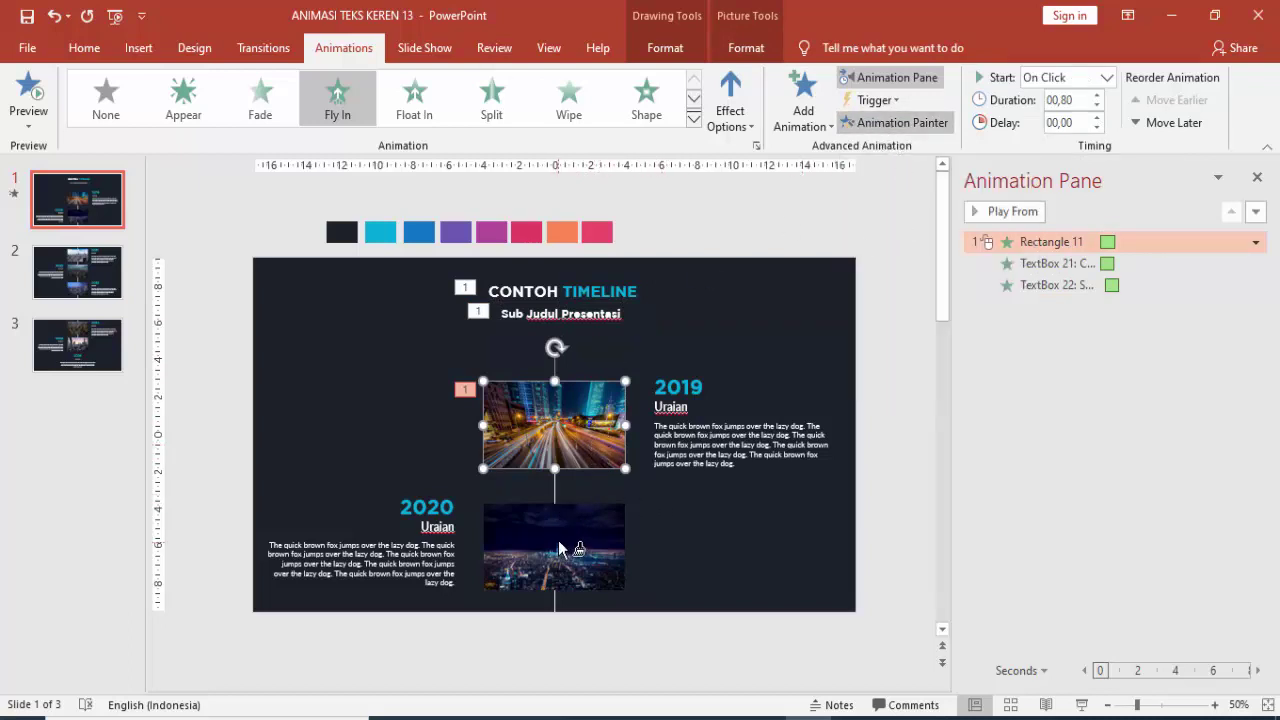
click(558, 541)
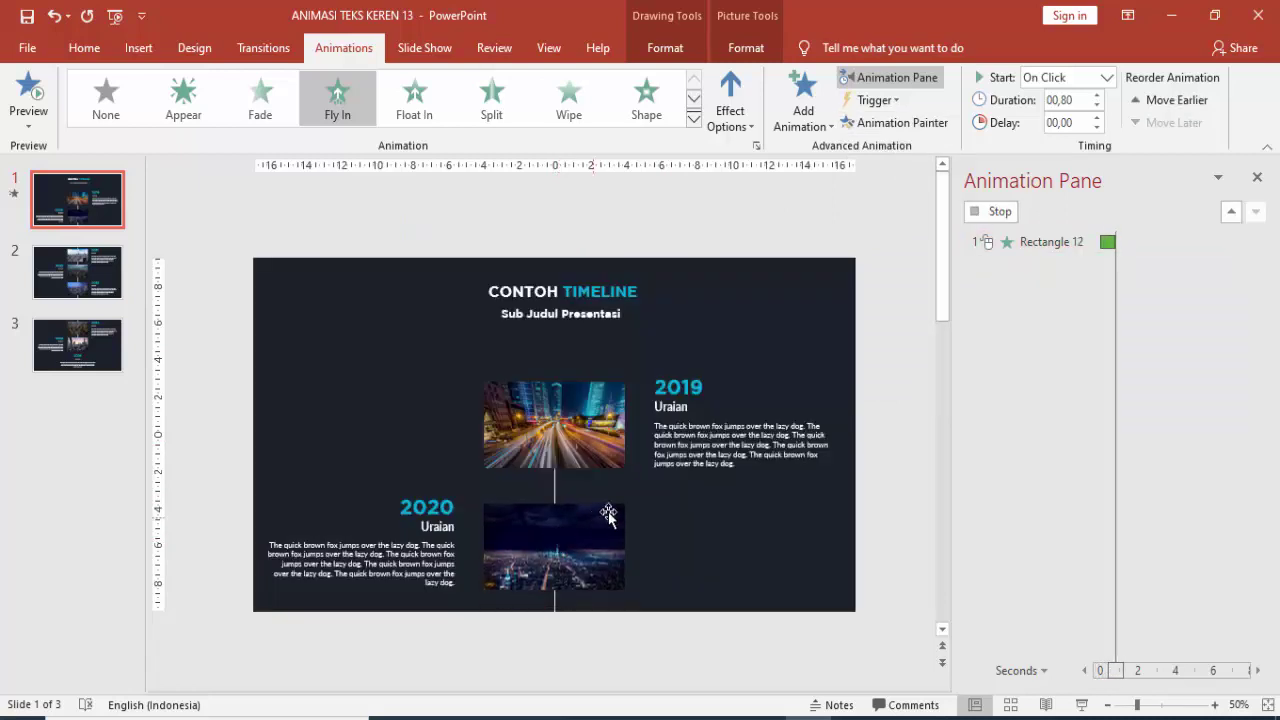
click(1105, 78)
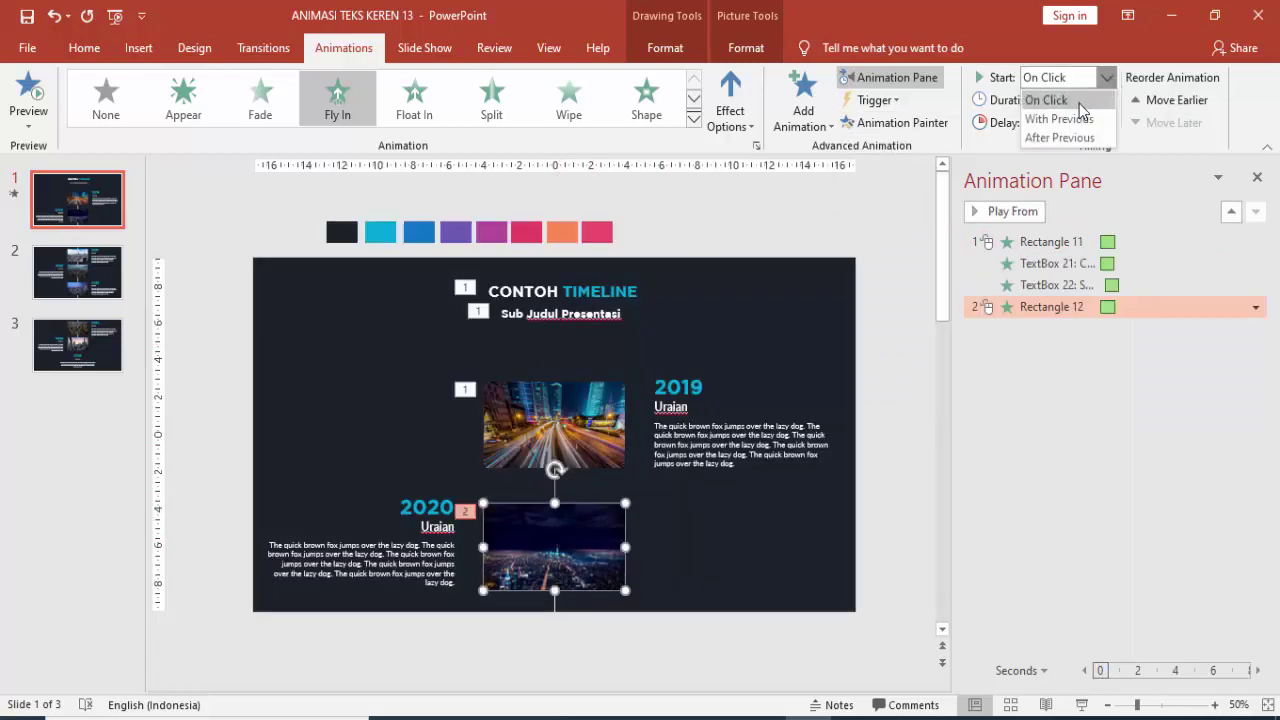
click(1060, 119)
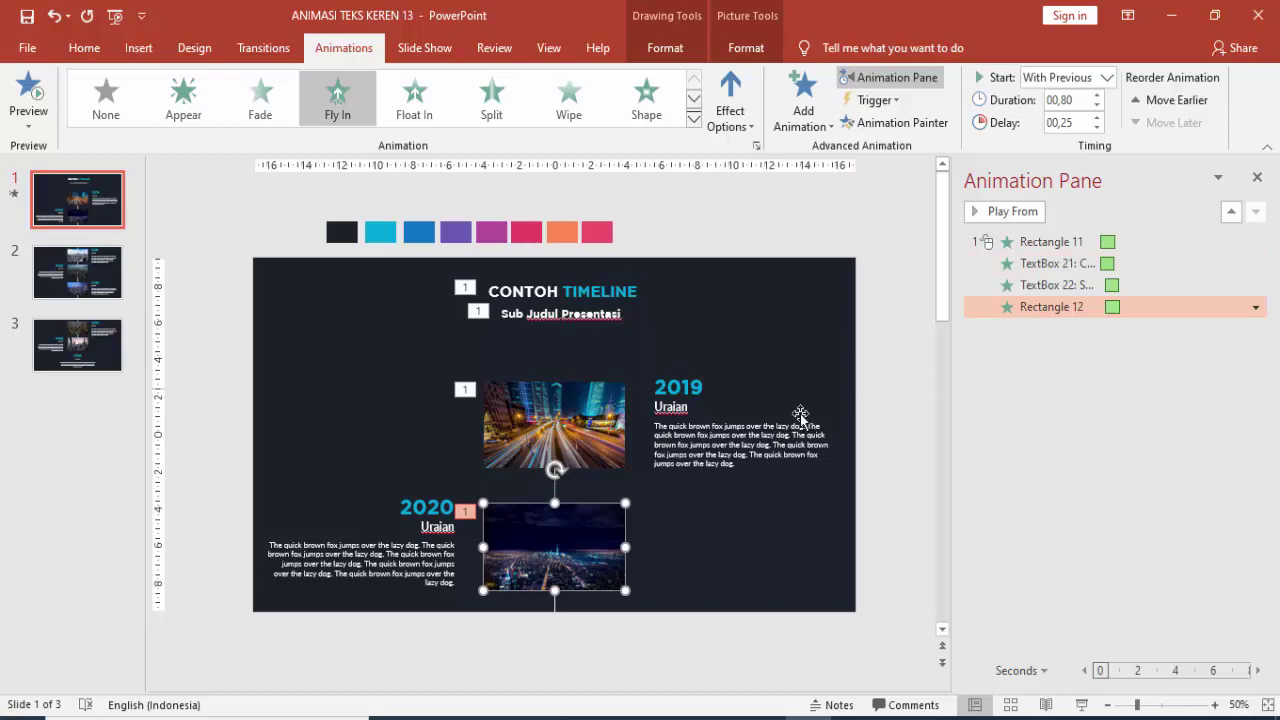
click(575, 450)
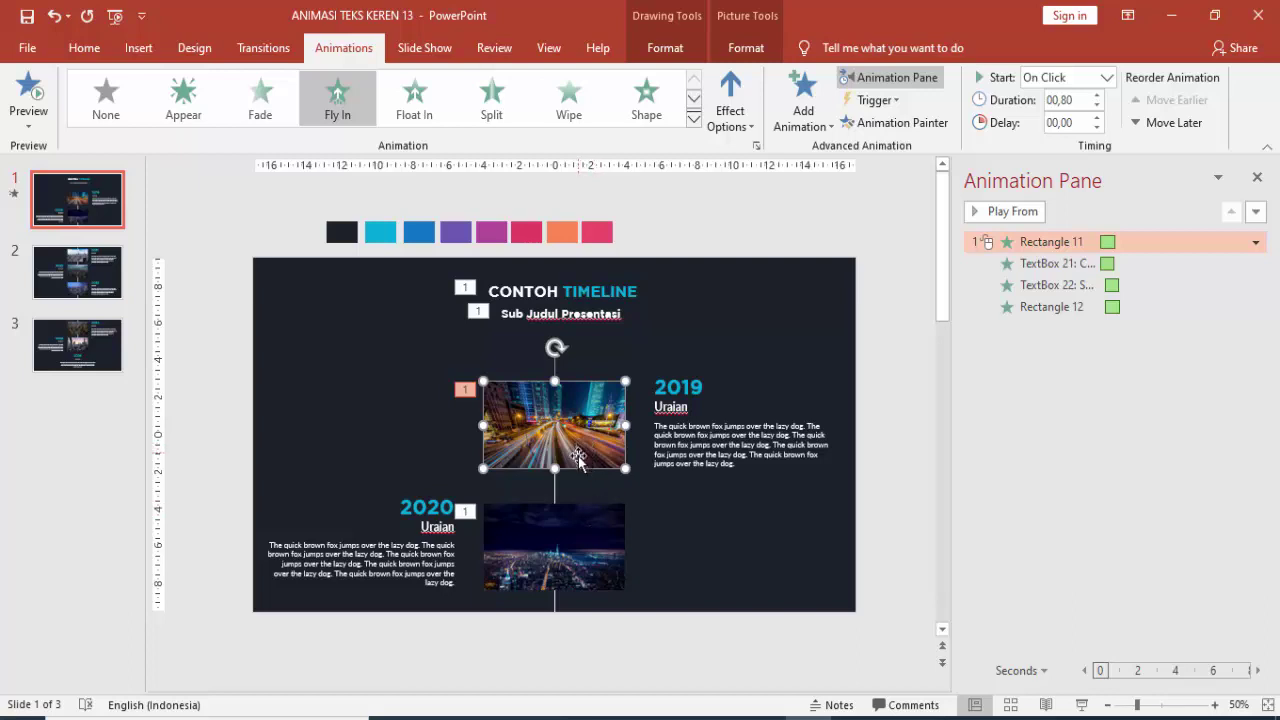
click(580, 535)
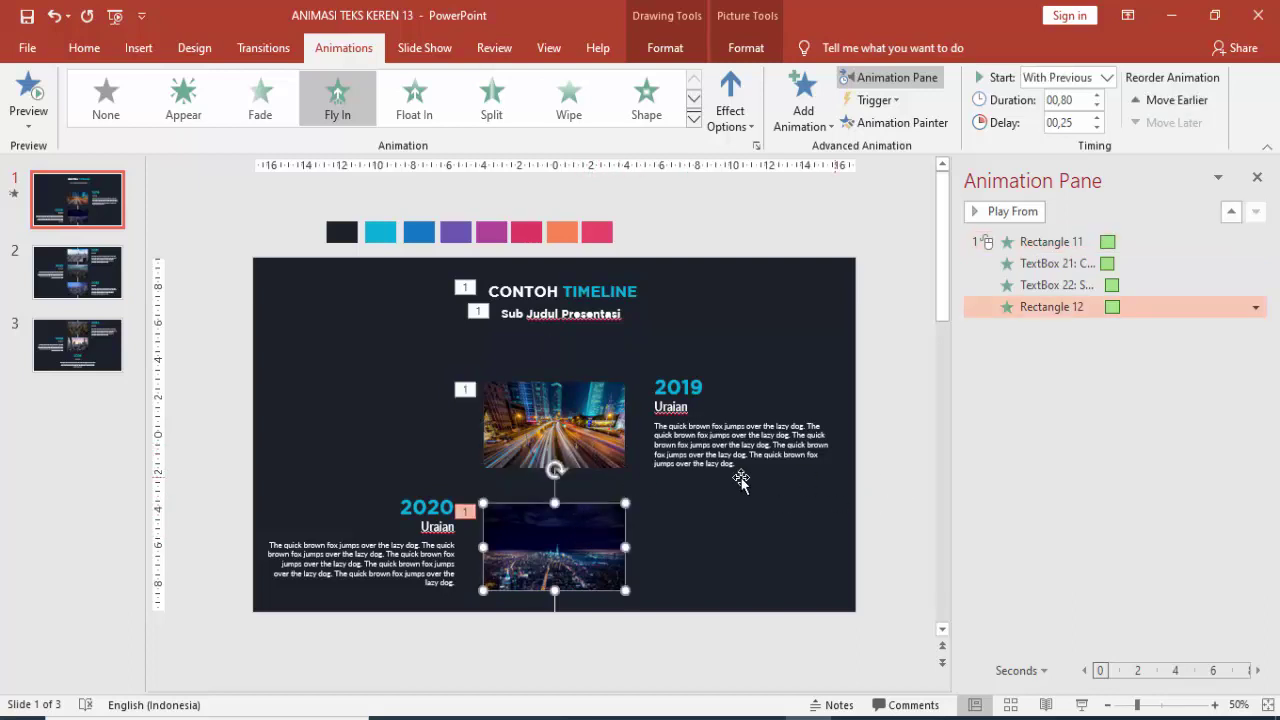
click(603, 499)
Give the vertical timeline line a Wipe From Top entrance, With Previous, delayed 0.50 s.
click(556, 488)
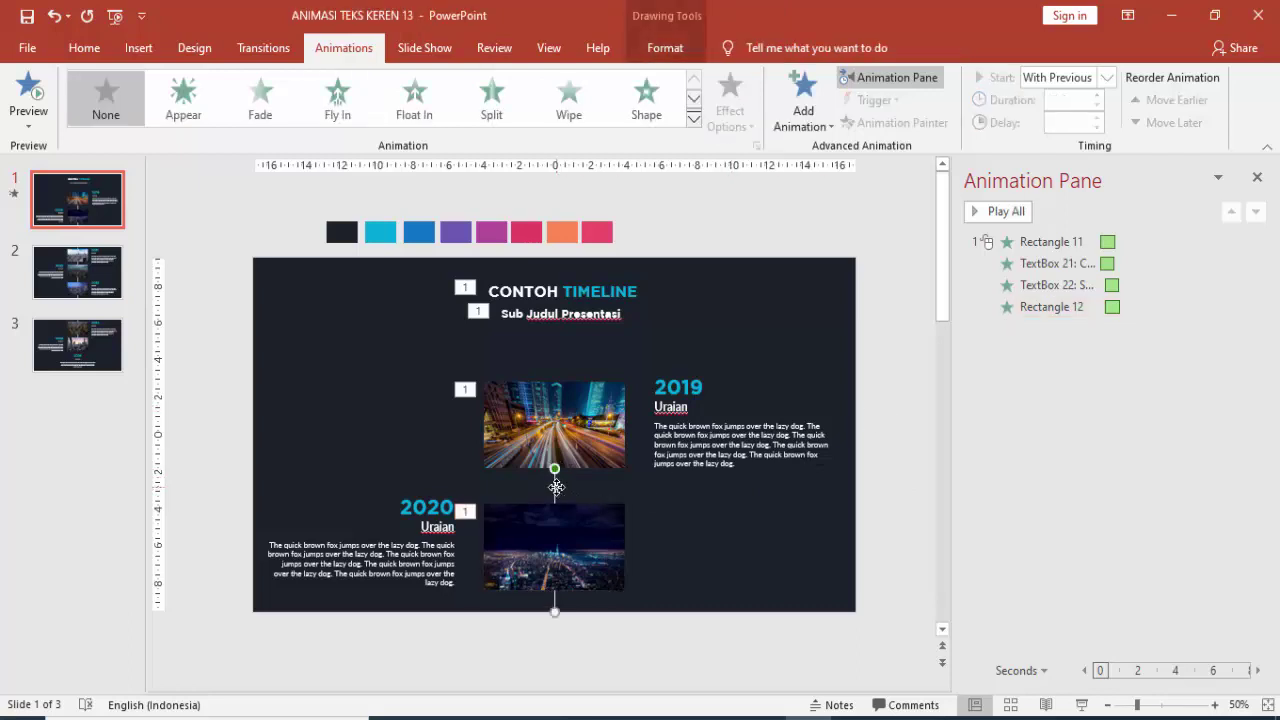
click(802, 103)
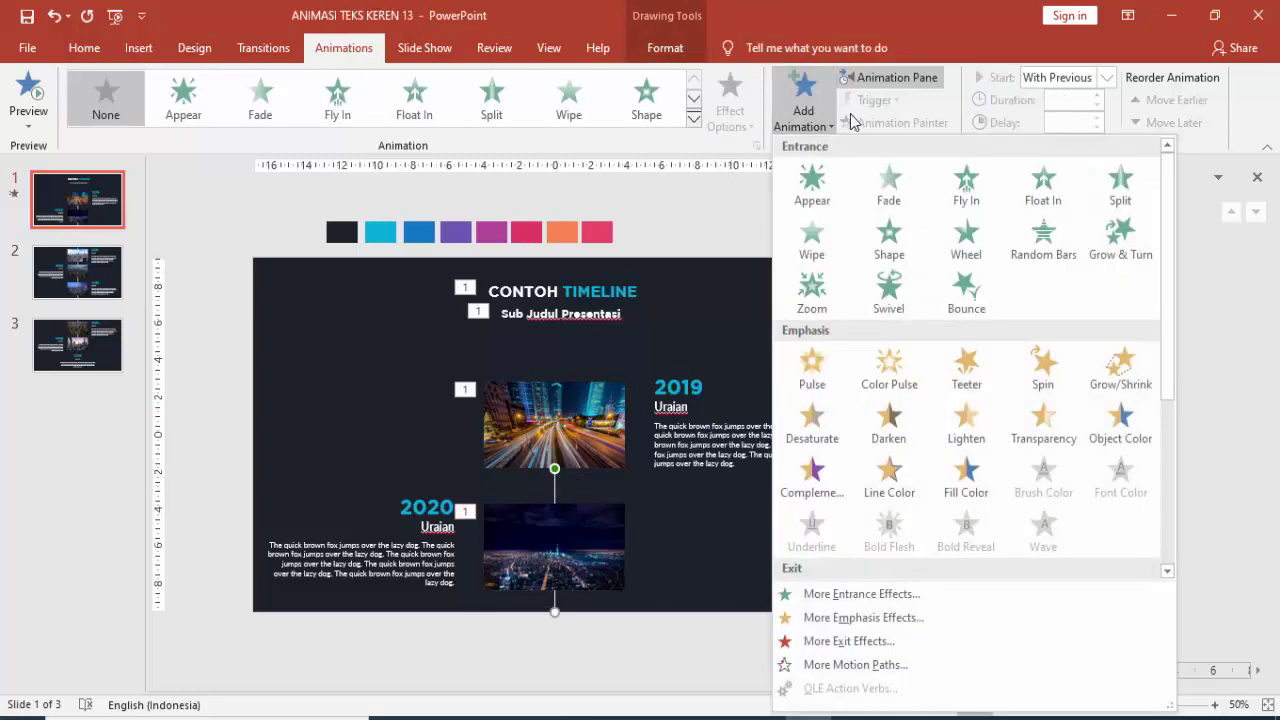
click(812, 236)
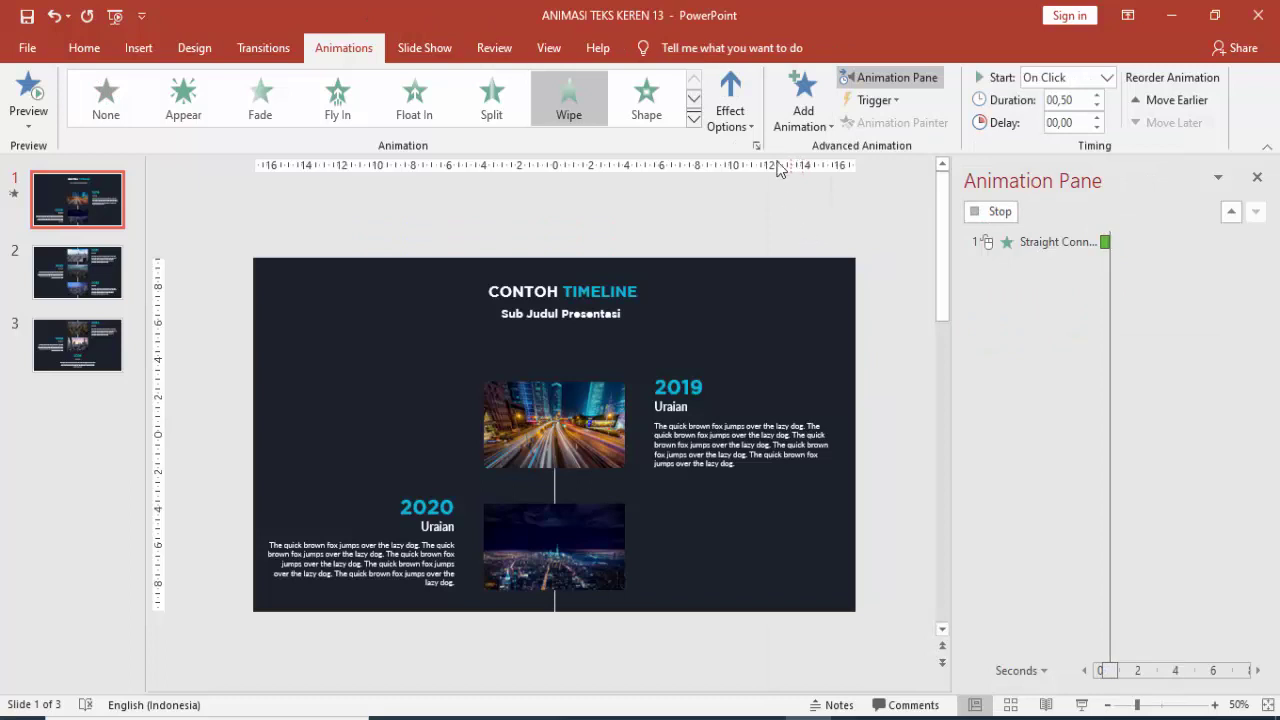
click(730, 108)
click(741, 314)
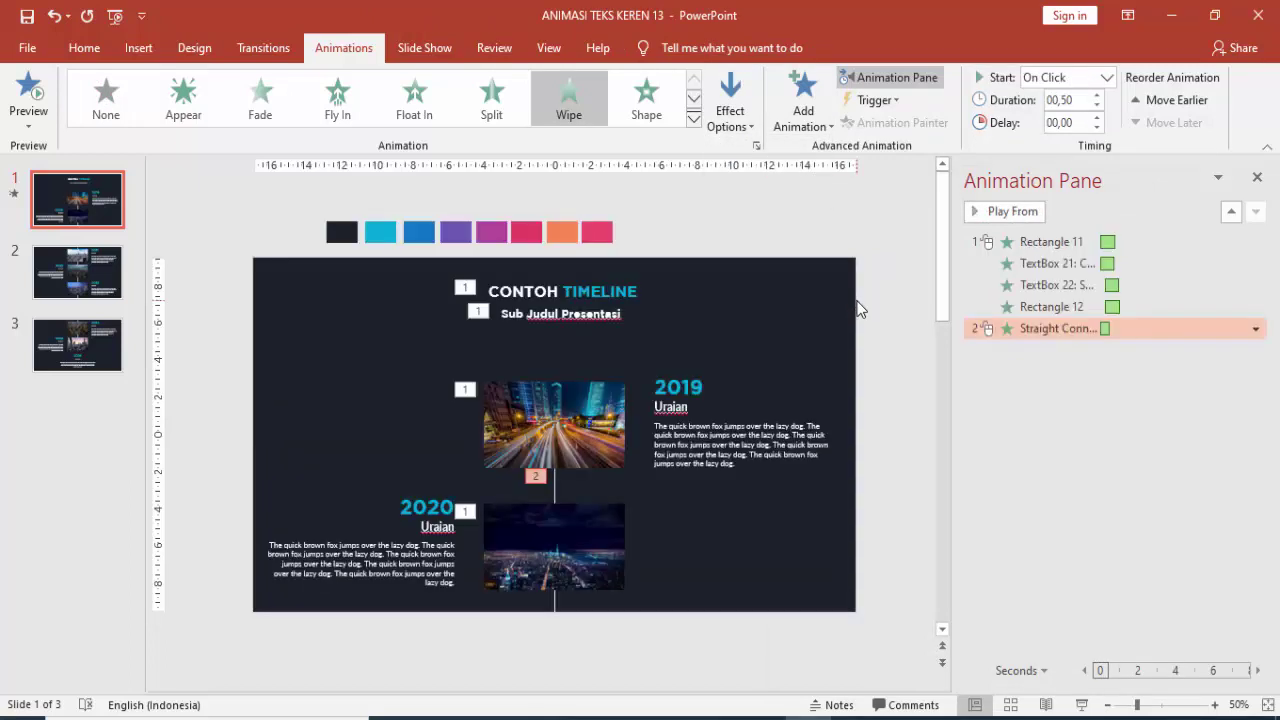
click(1106, 77)
click(1080, 120)
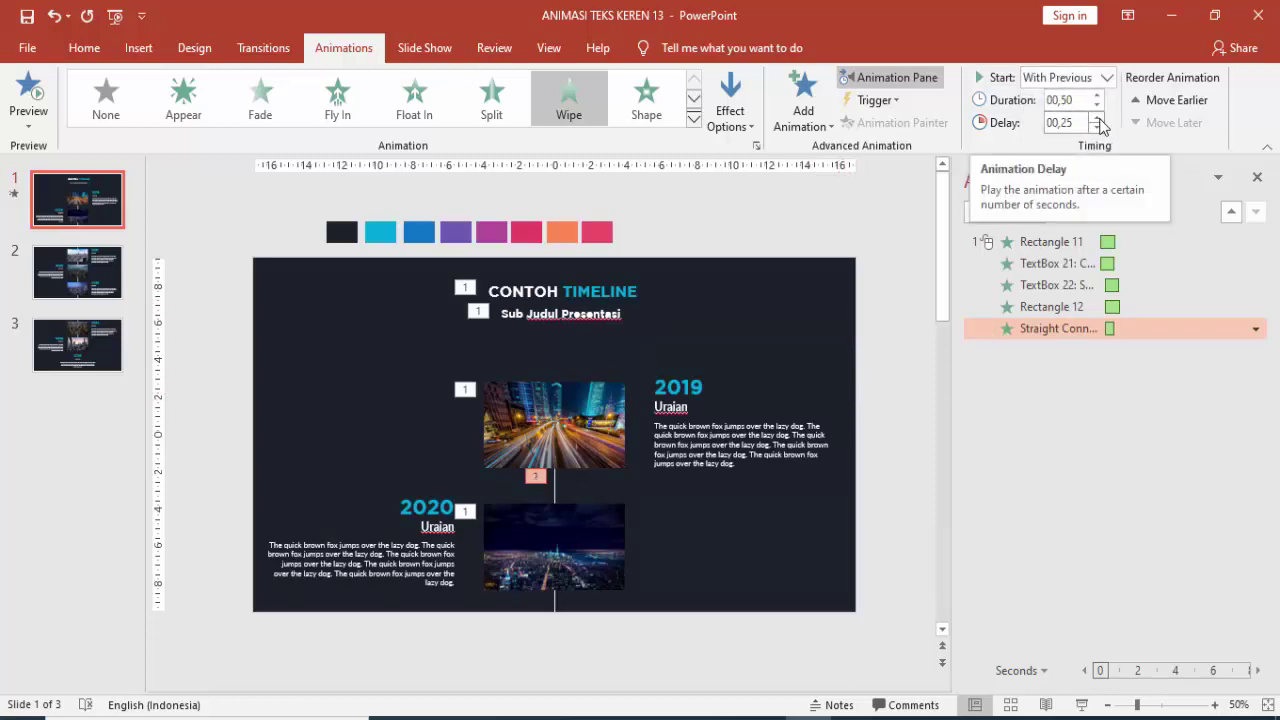
click(1099, 118)
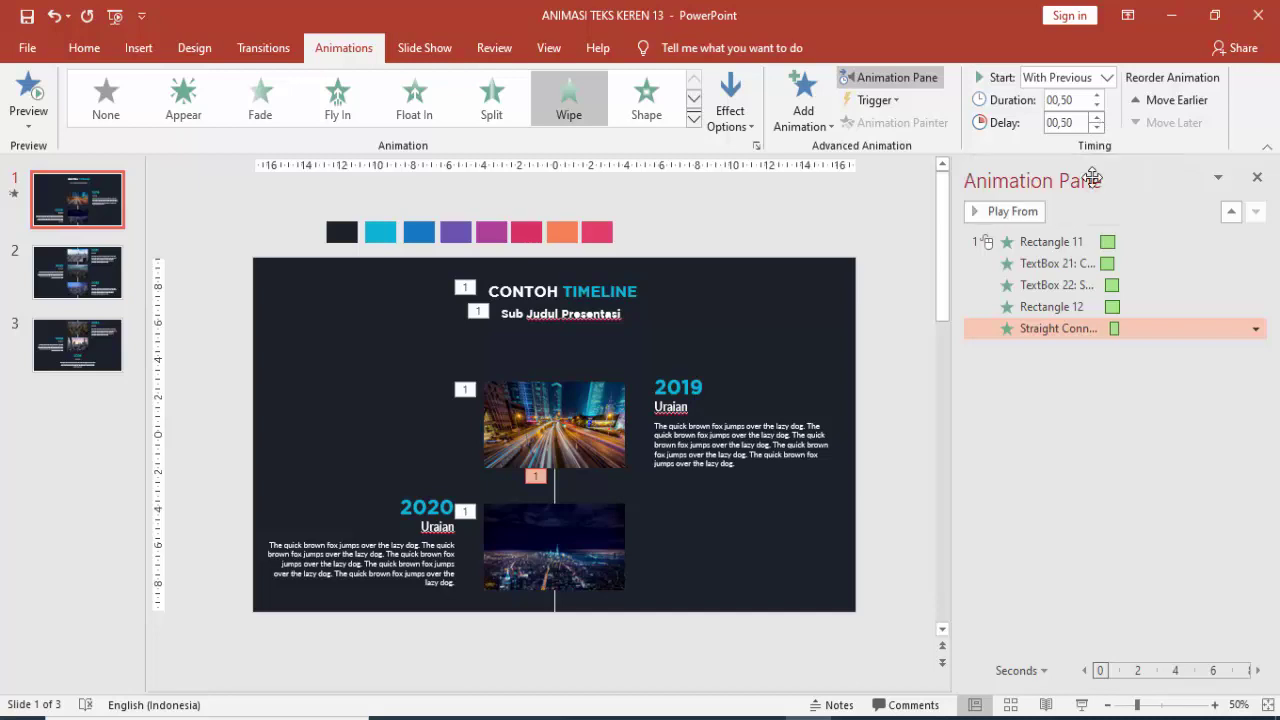
click(597, 522)
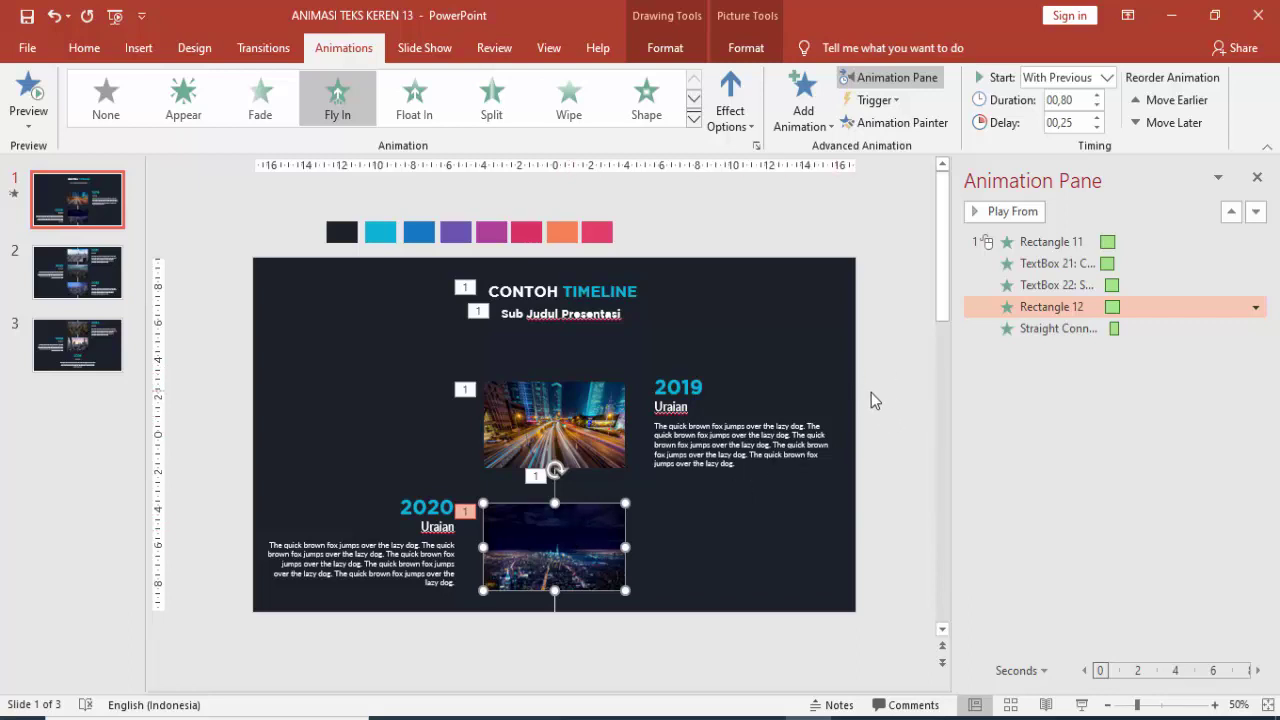
Give the 2019 heading a Fly In From Right entrance starting With Previous.
click(678, 385)
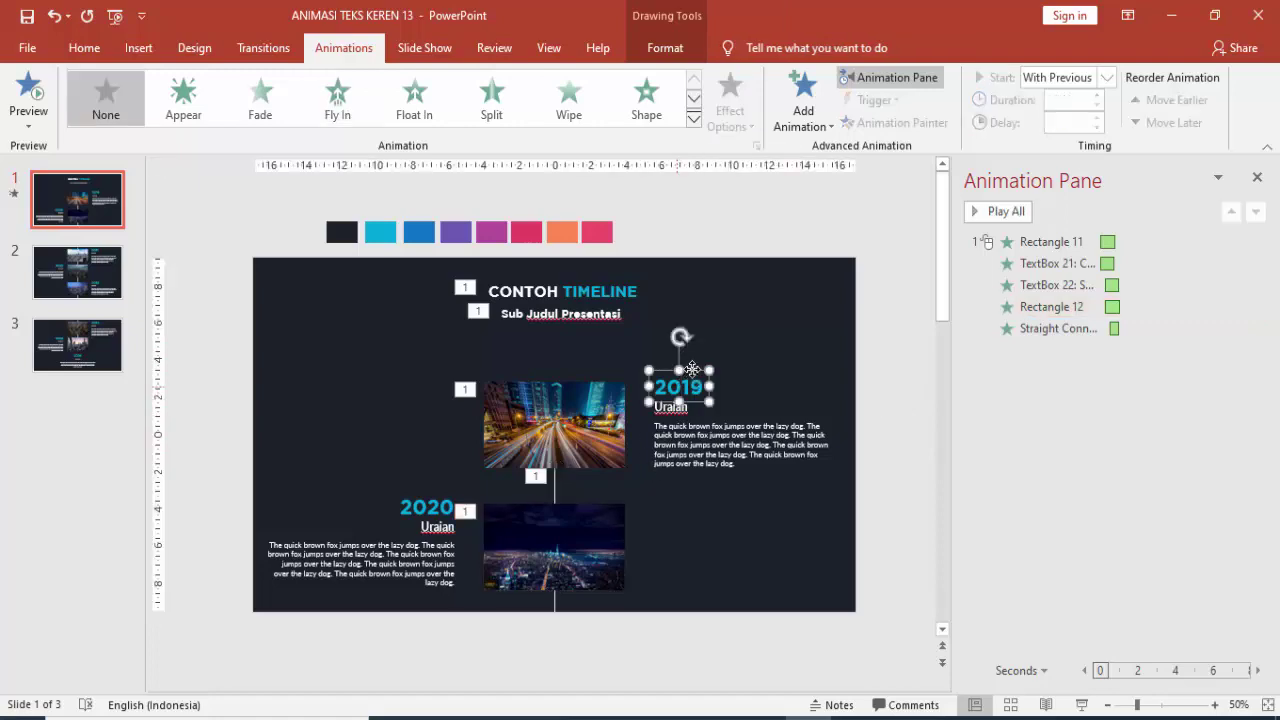
click(805, 95)
click(966, 185)
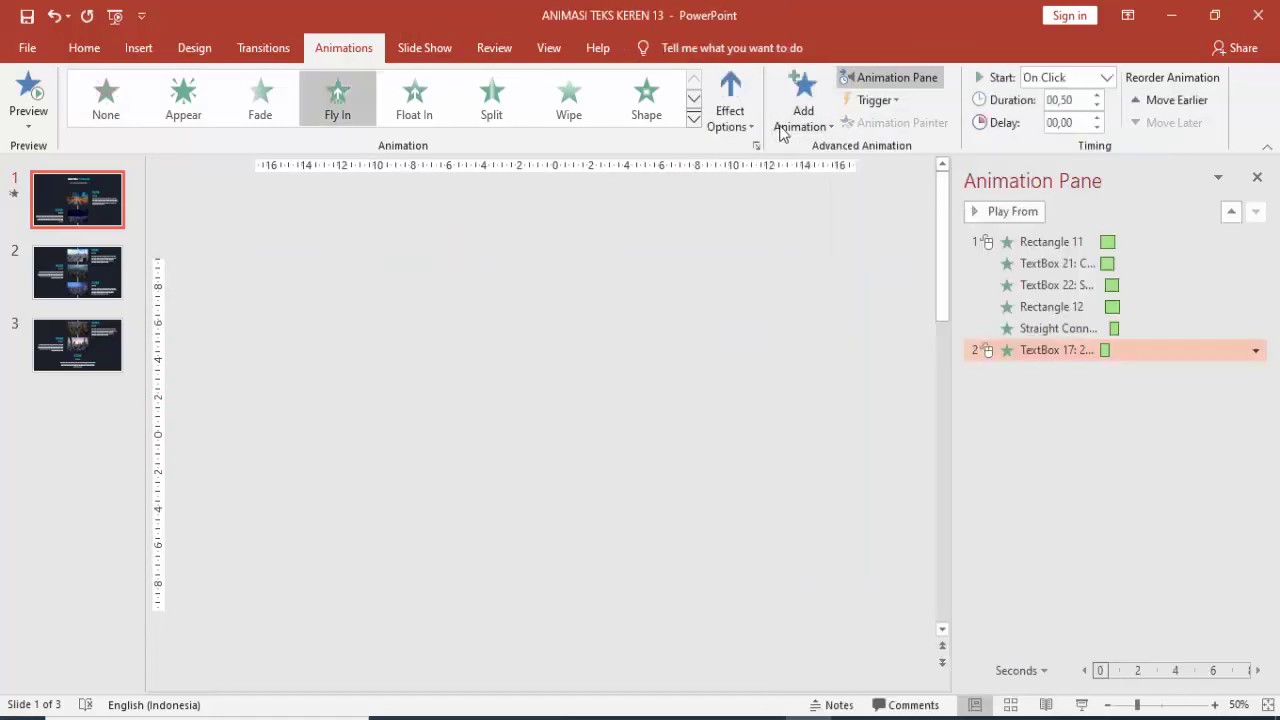
click(730, 100)
click(806, 440)
click(1105, 80)
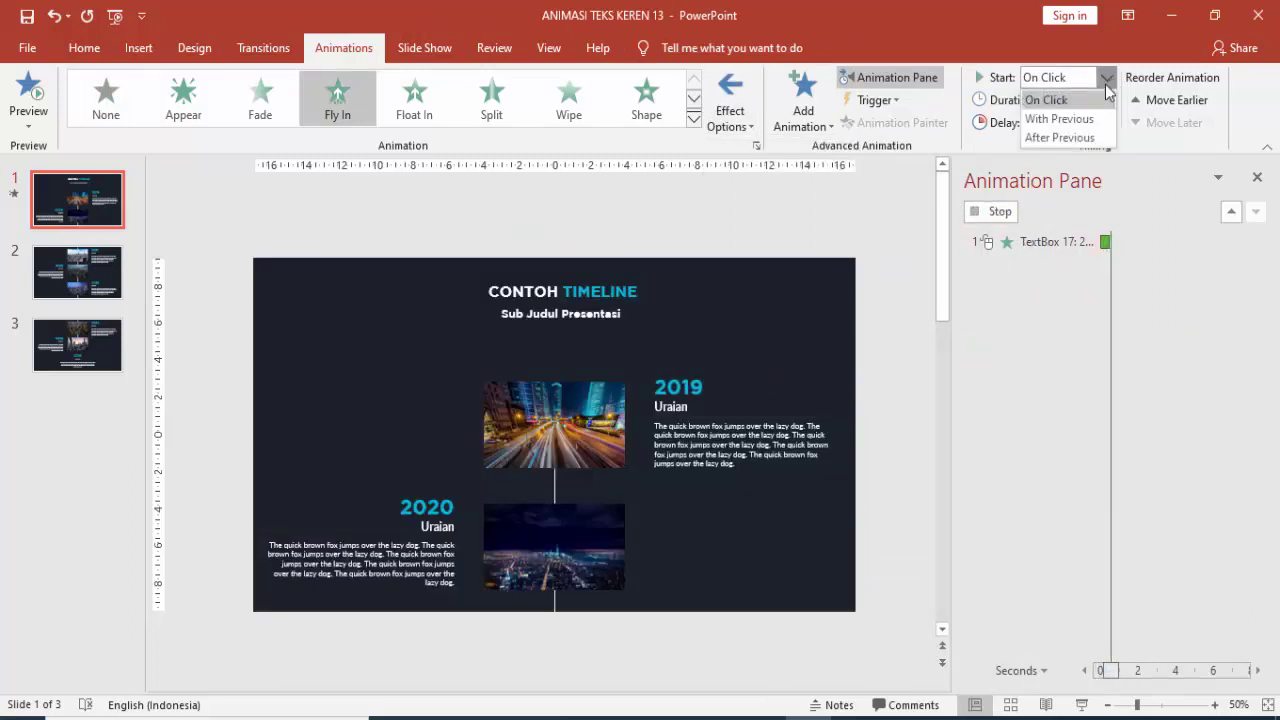
click(1062, 117)
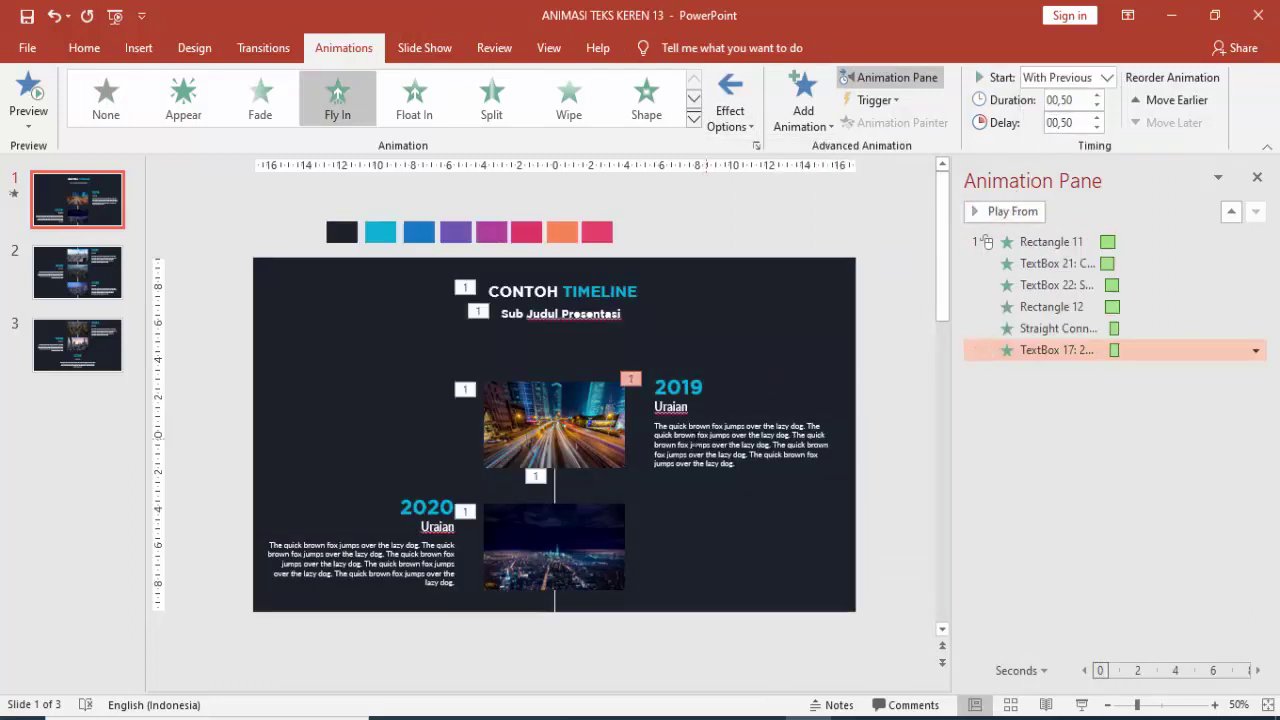
Compare with the upper photo's timing and set the 2019 heading's duration to 0.75 s.
click(679, 388)
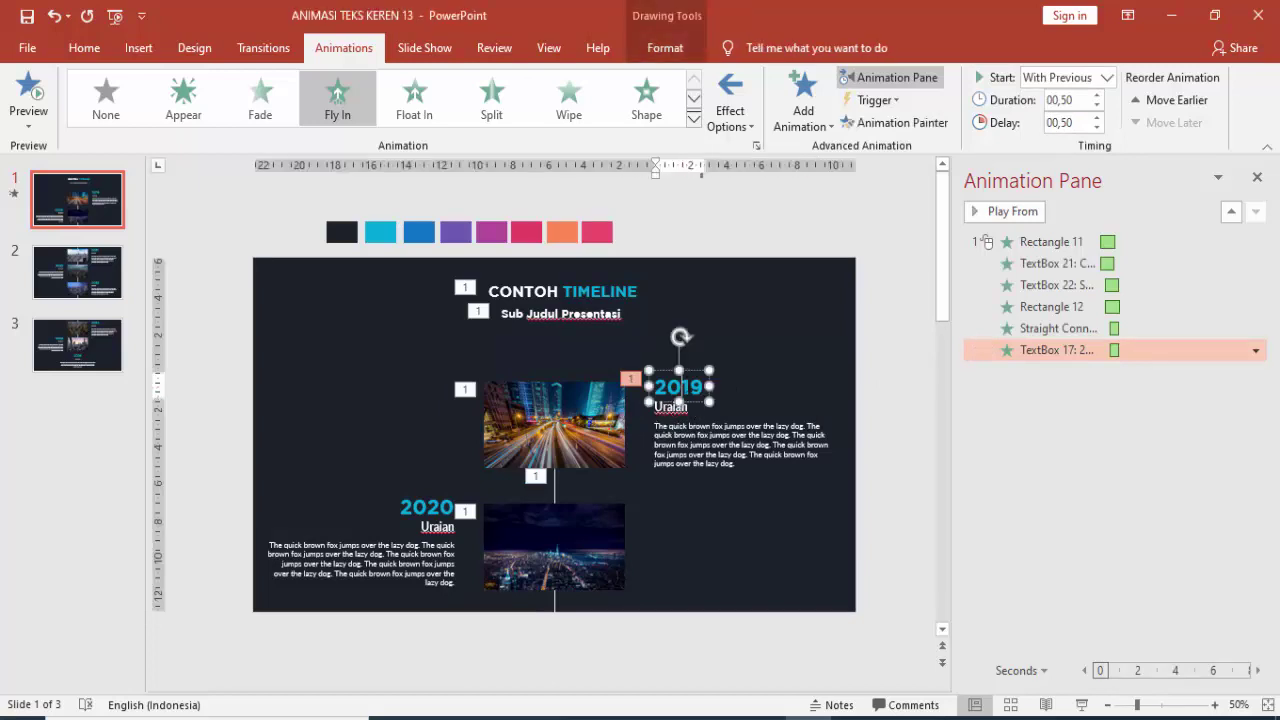
click(692, 372)
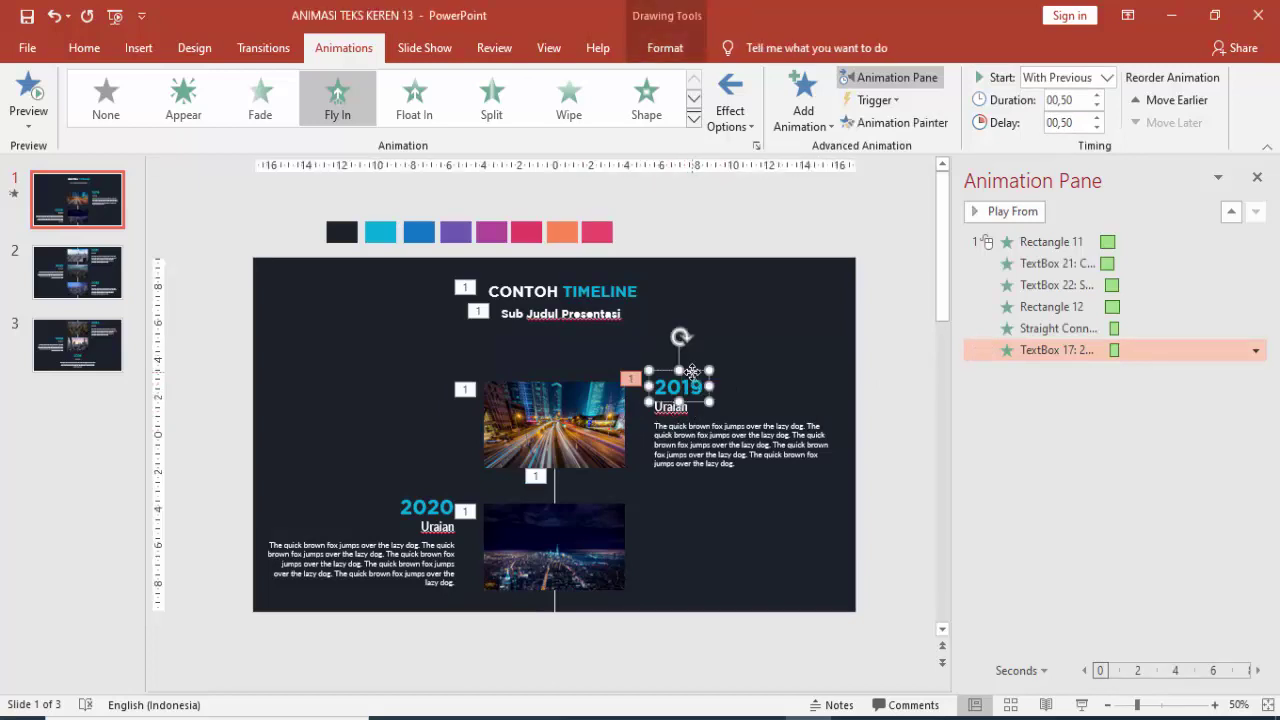
click(591, 429)
click(686, 372)
click(579, 436)
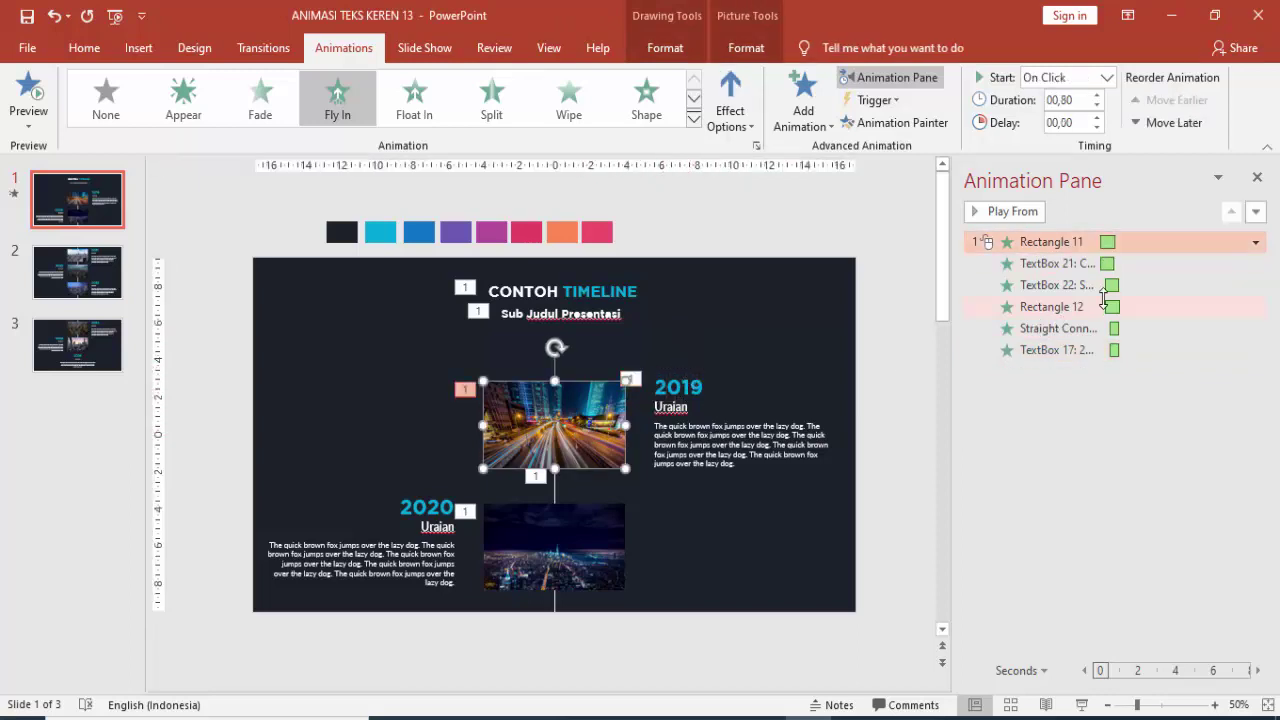
click(693, 370)
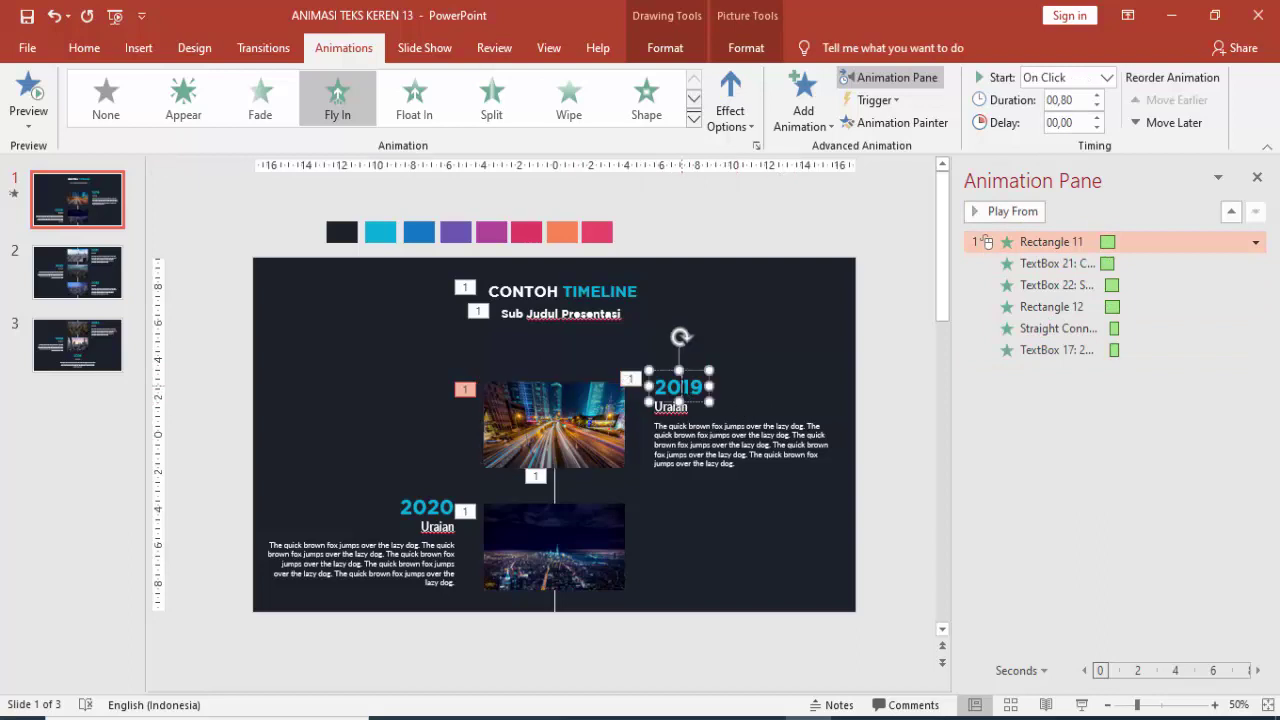
click(693, 368)
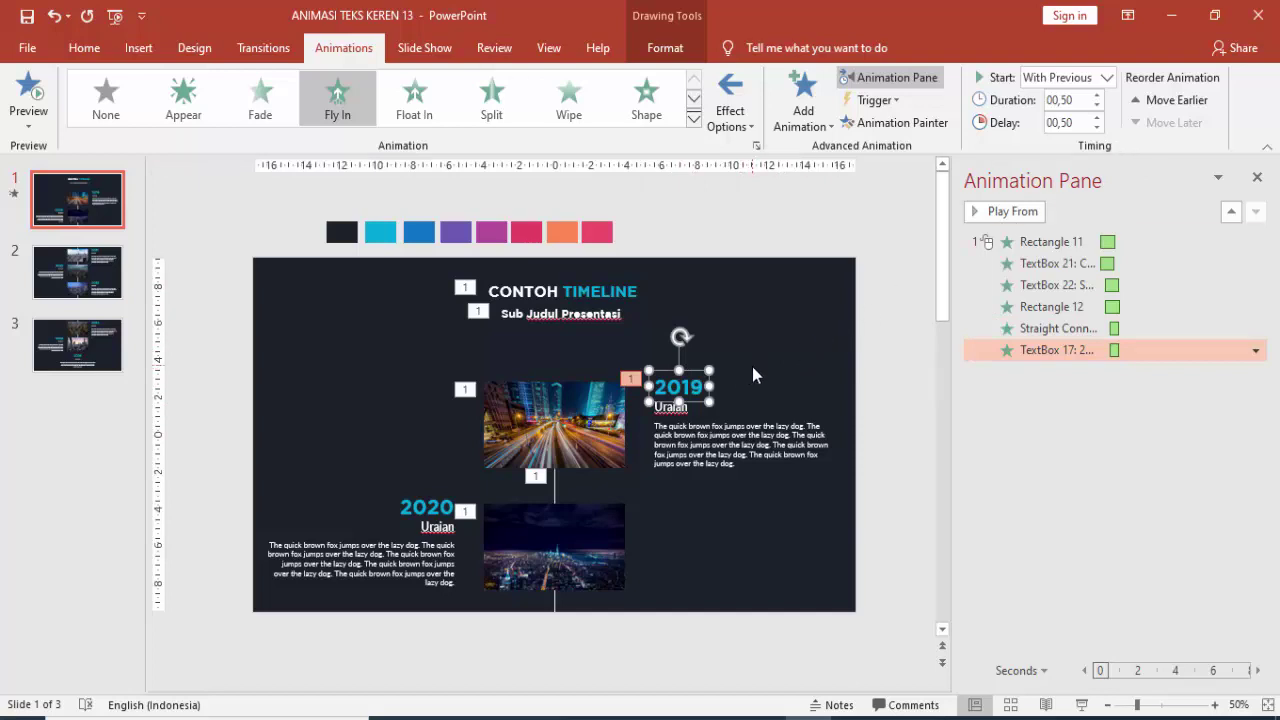
click(1097, 96)
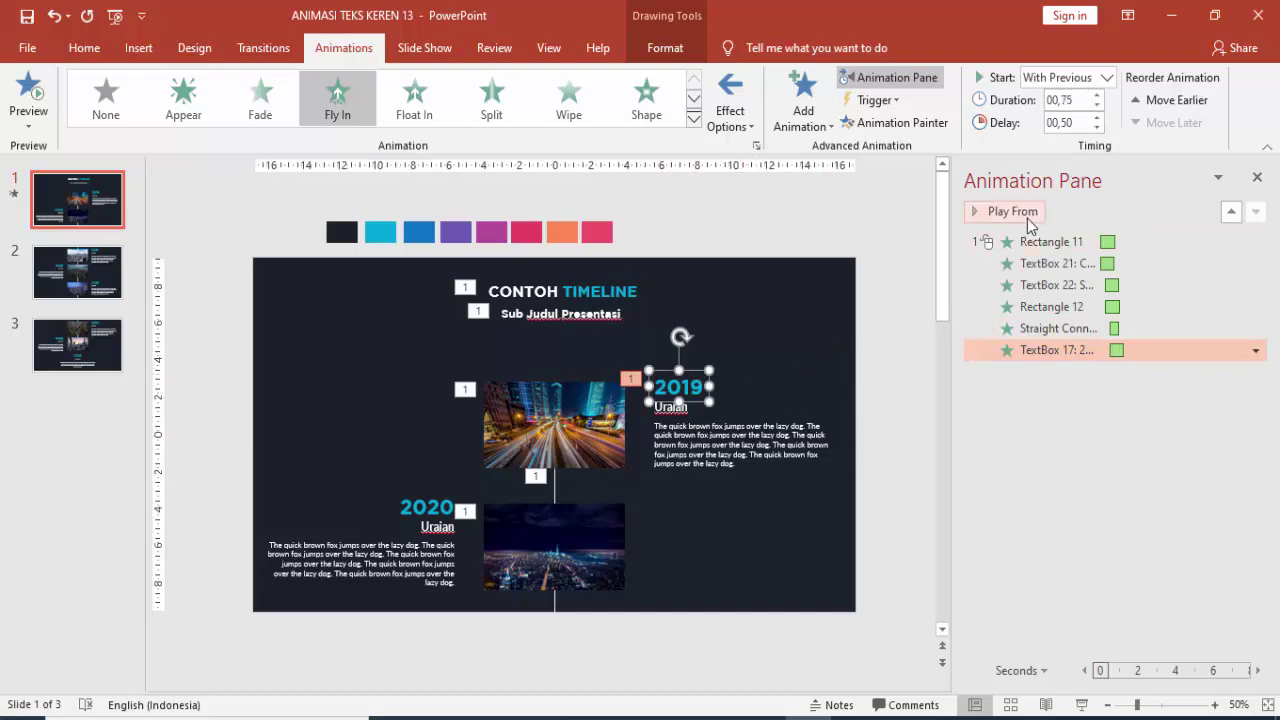
Copy the heading's Fly In to the Uraian label and body text, delayed 0.75 s and 1.00 s.
click(910, 123)
click(671, 410)
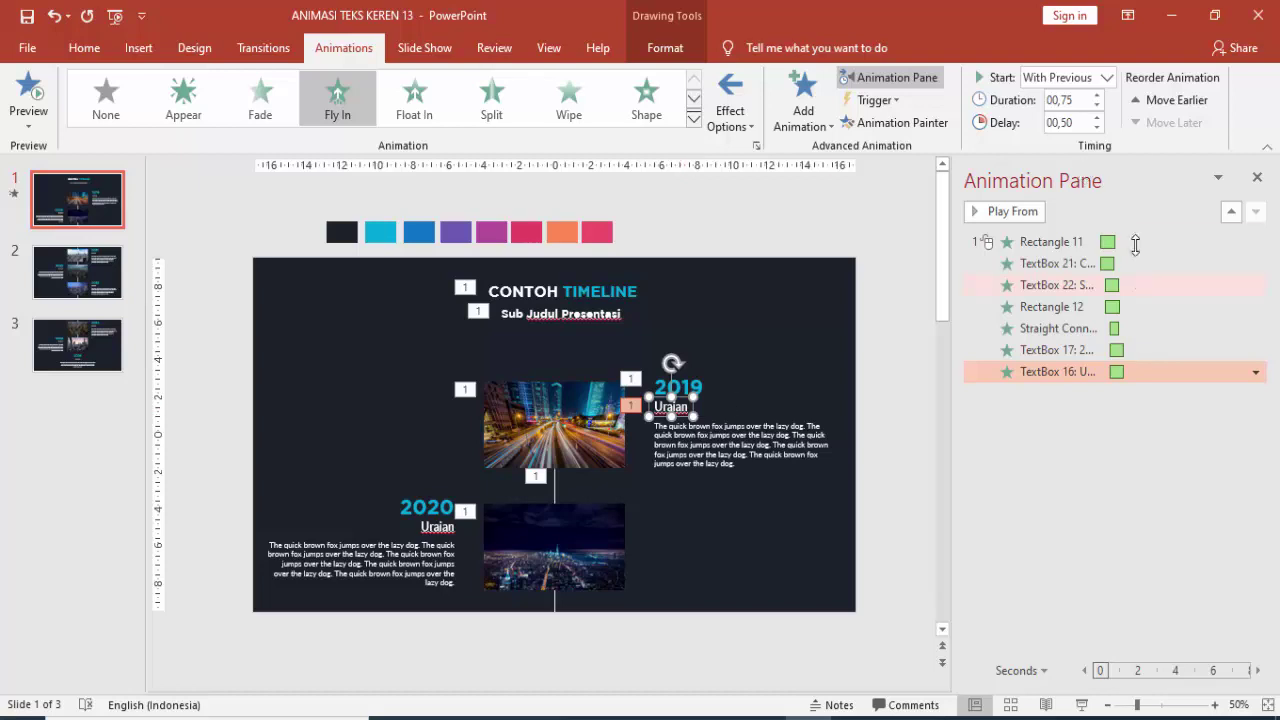
click(1098, 117)
key(alt+shift+c)
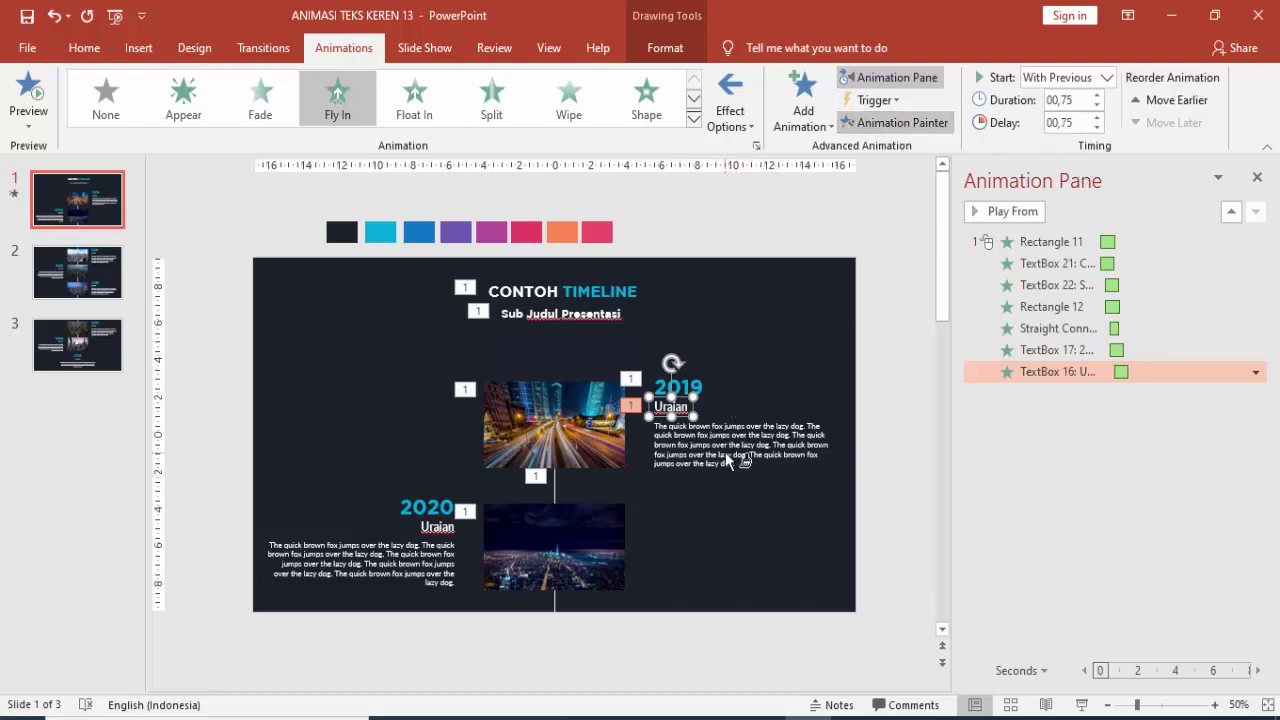
click(725, 452)
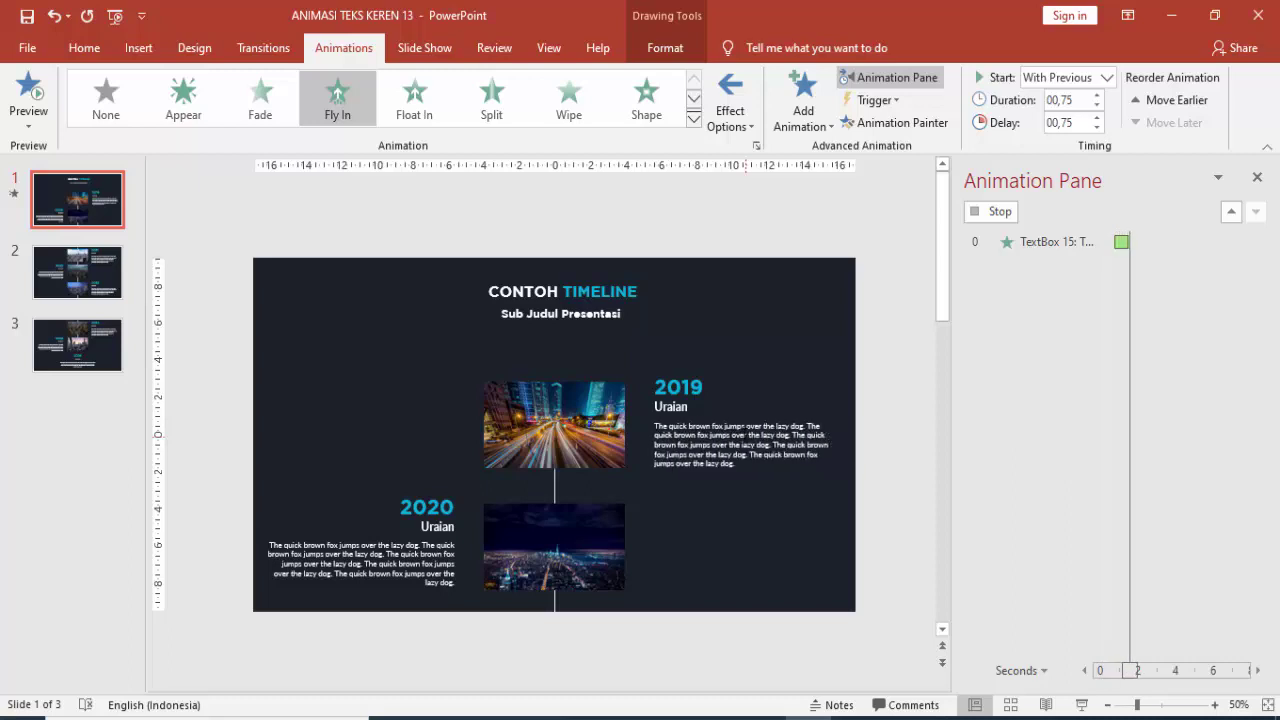
click(1094, 117)
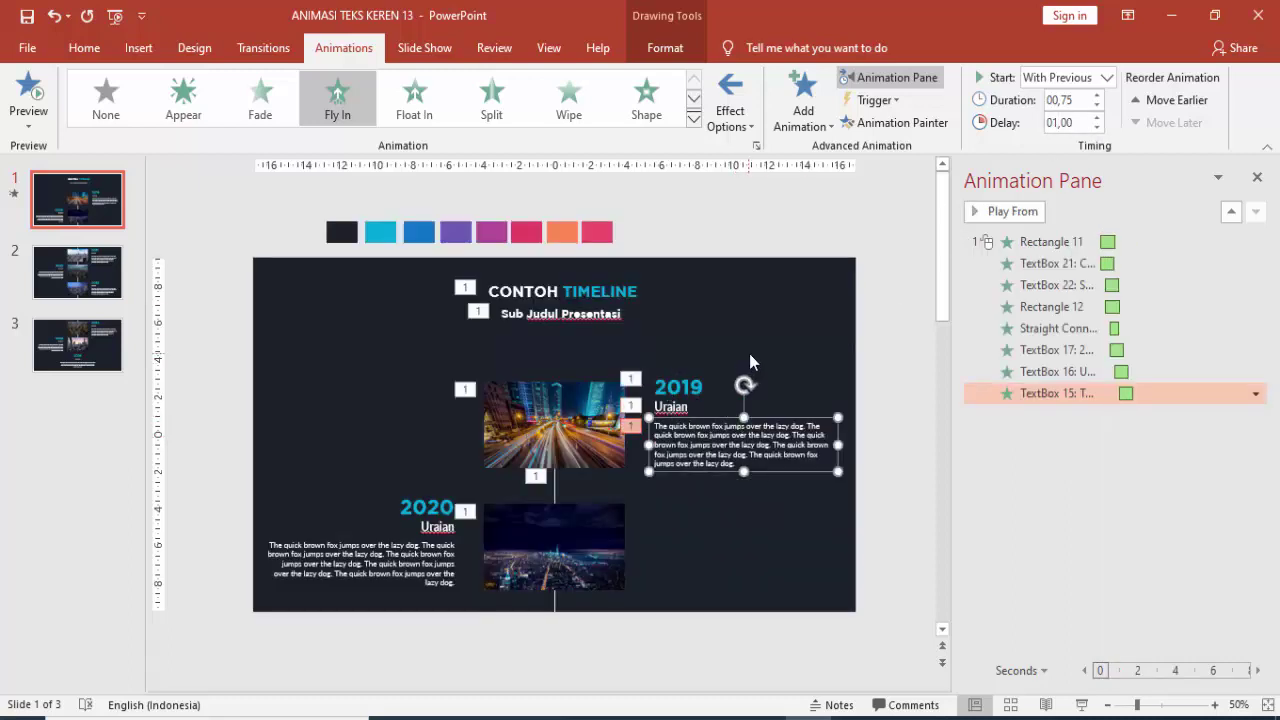
click(437, 489)
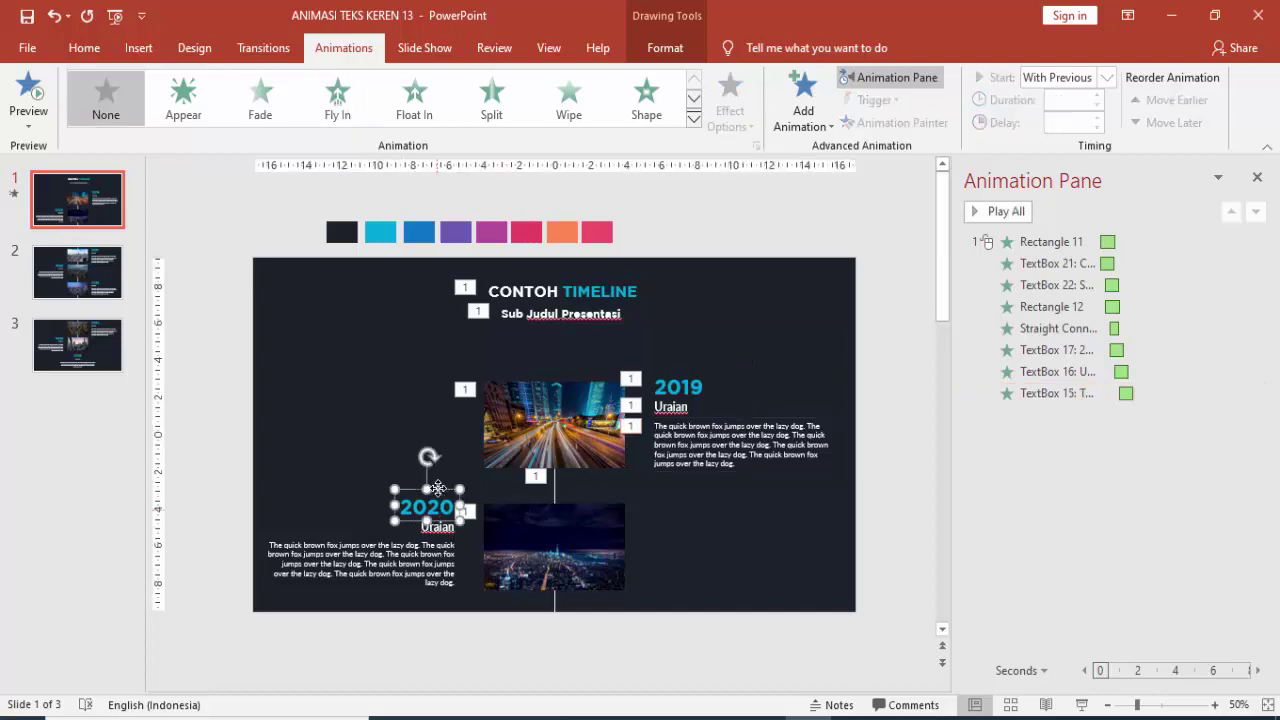
Copy the 2019 body text's Fly In onto the 2020 heading and set its delay to 0.50 s.
click(770, 416)
click(895, 122)
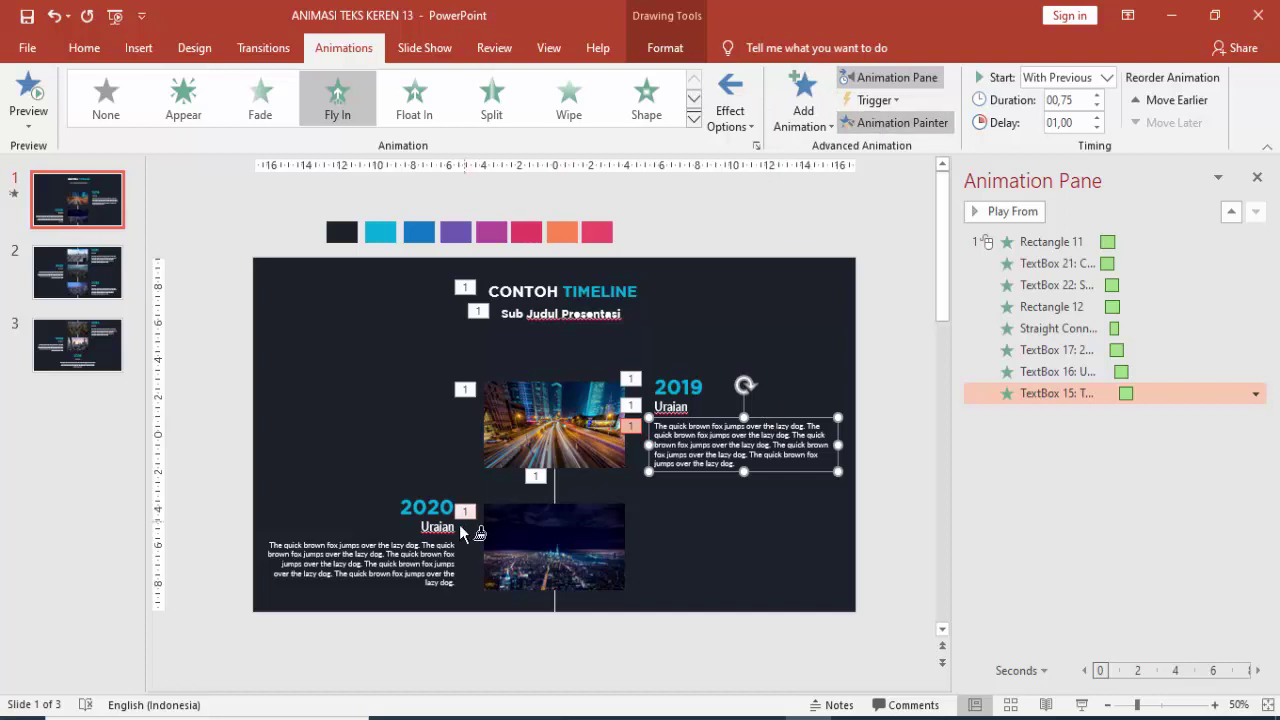
click(439, 509)
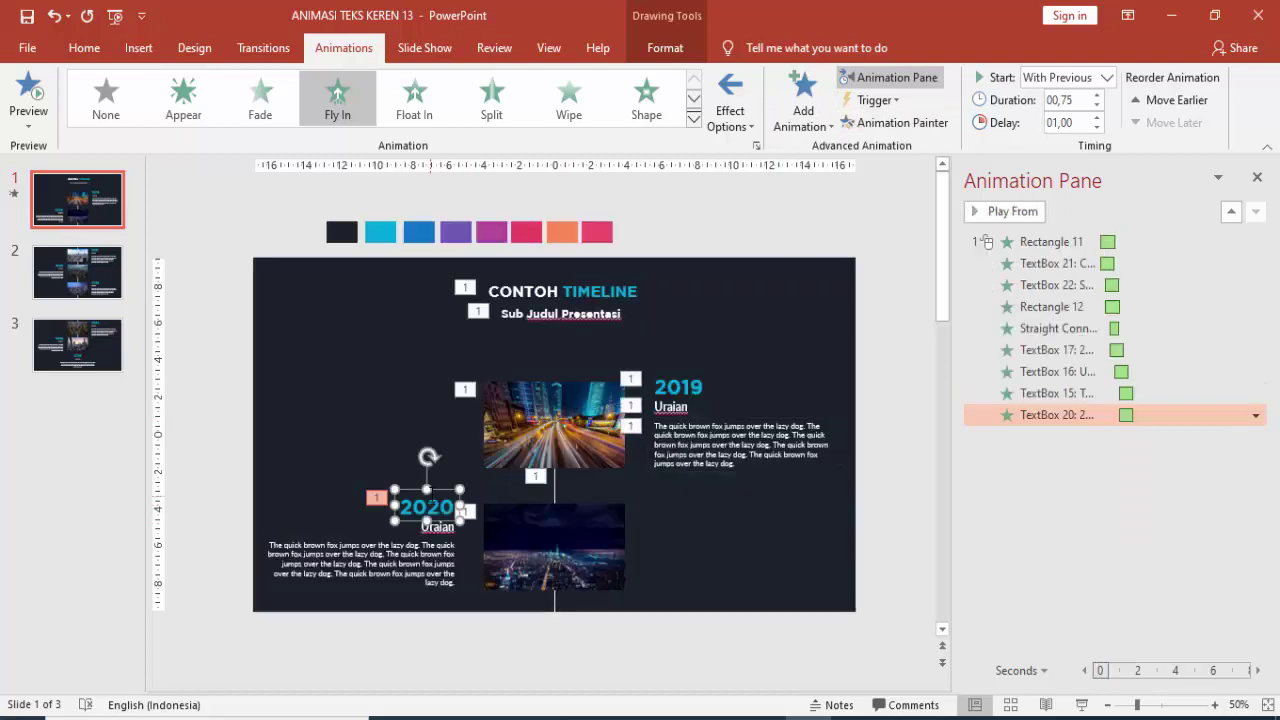
click(1097, 117)
click(678, 387)
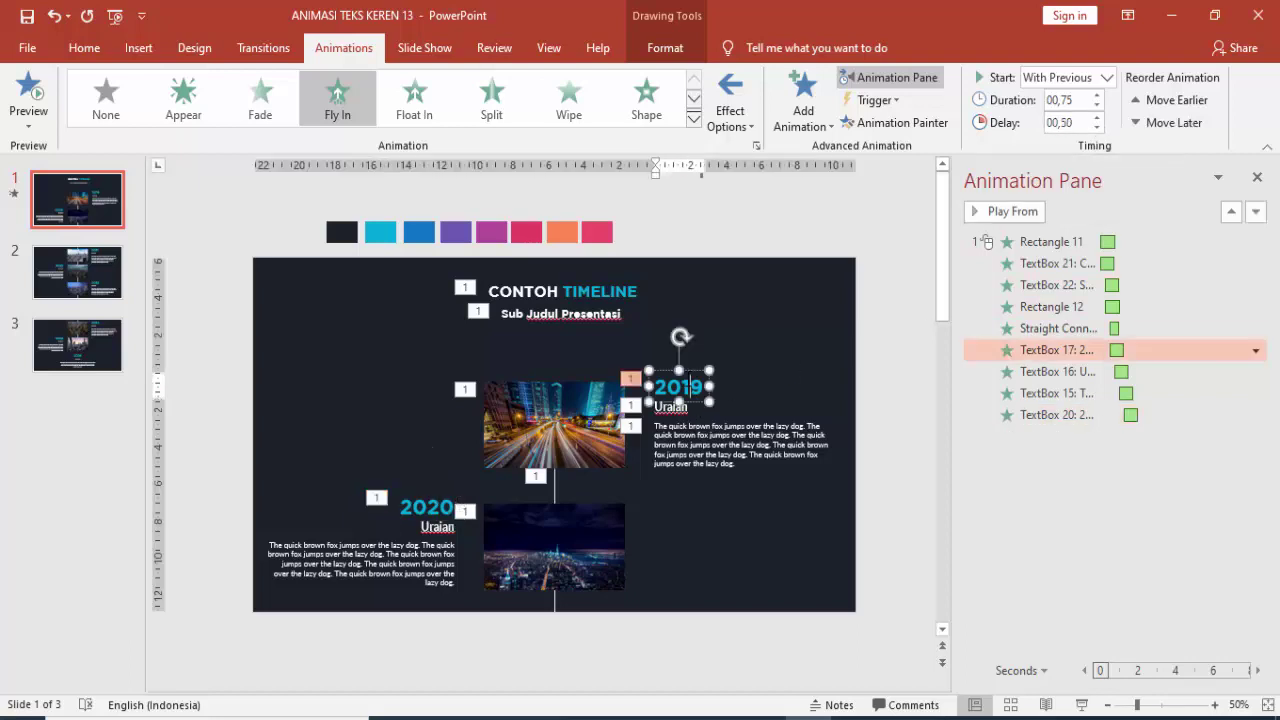
click(428, 508)
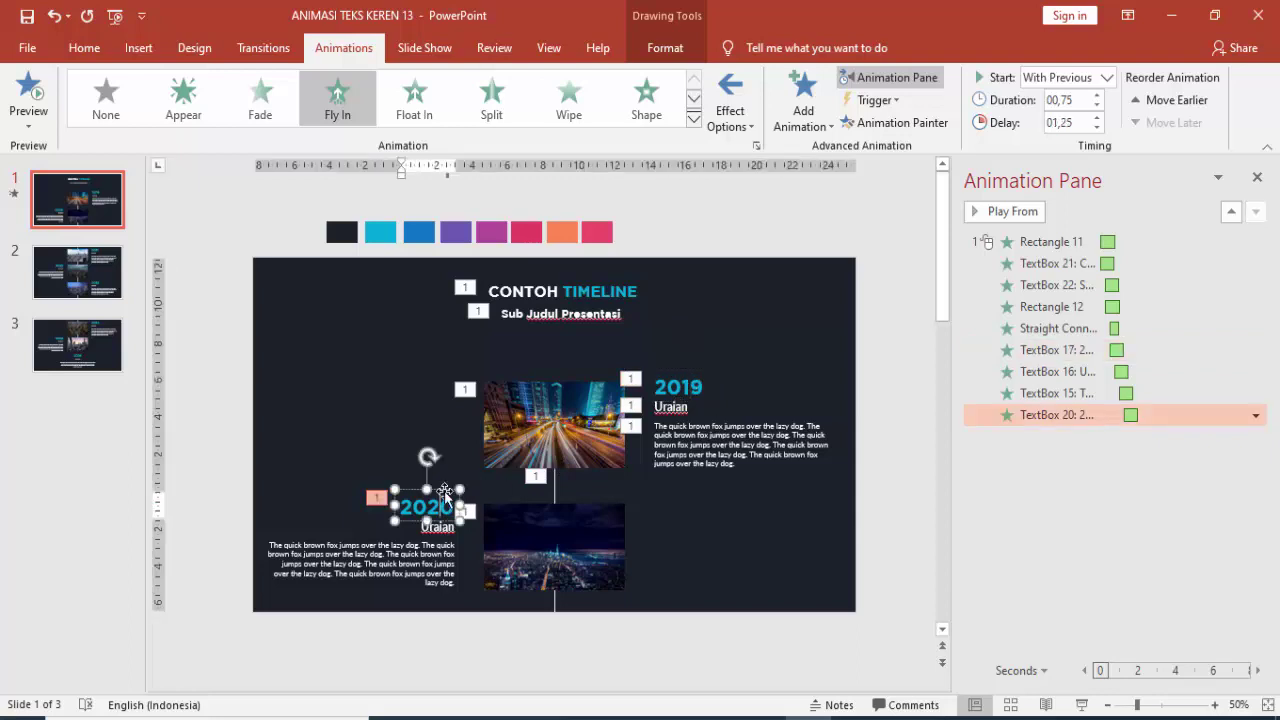
click(444, 492)
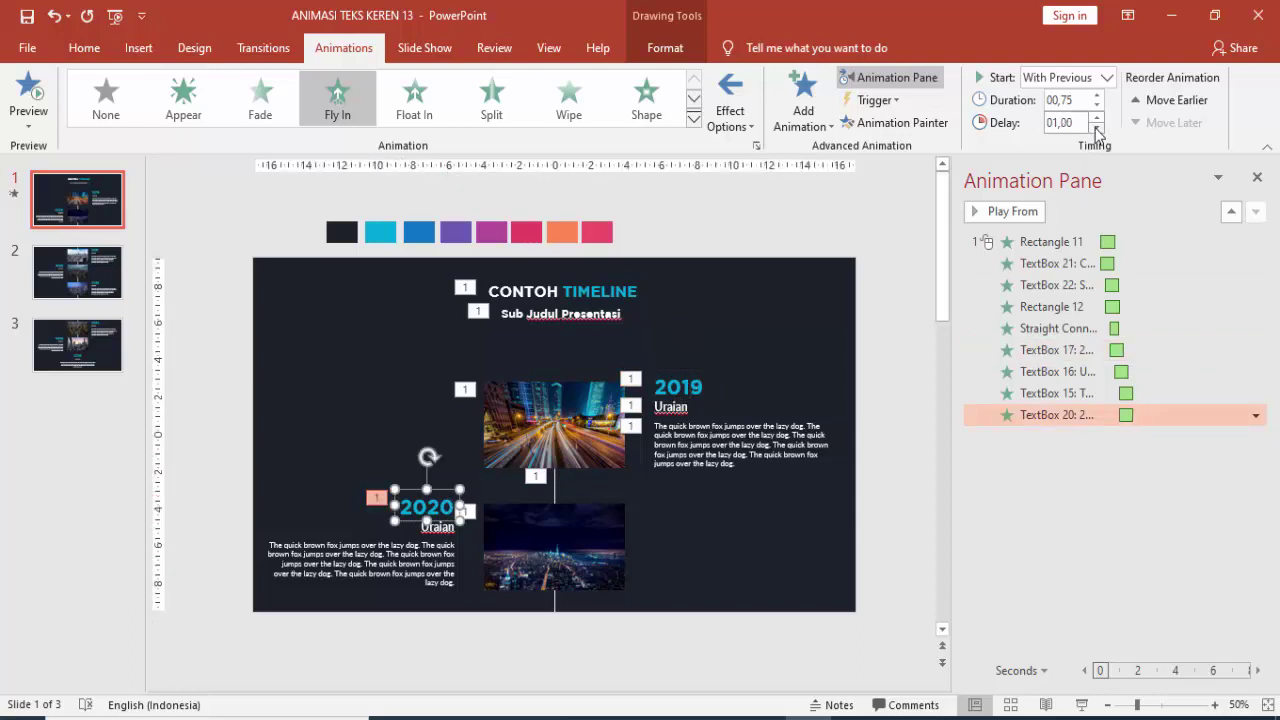
click(678, 387)
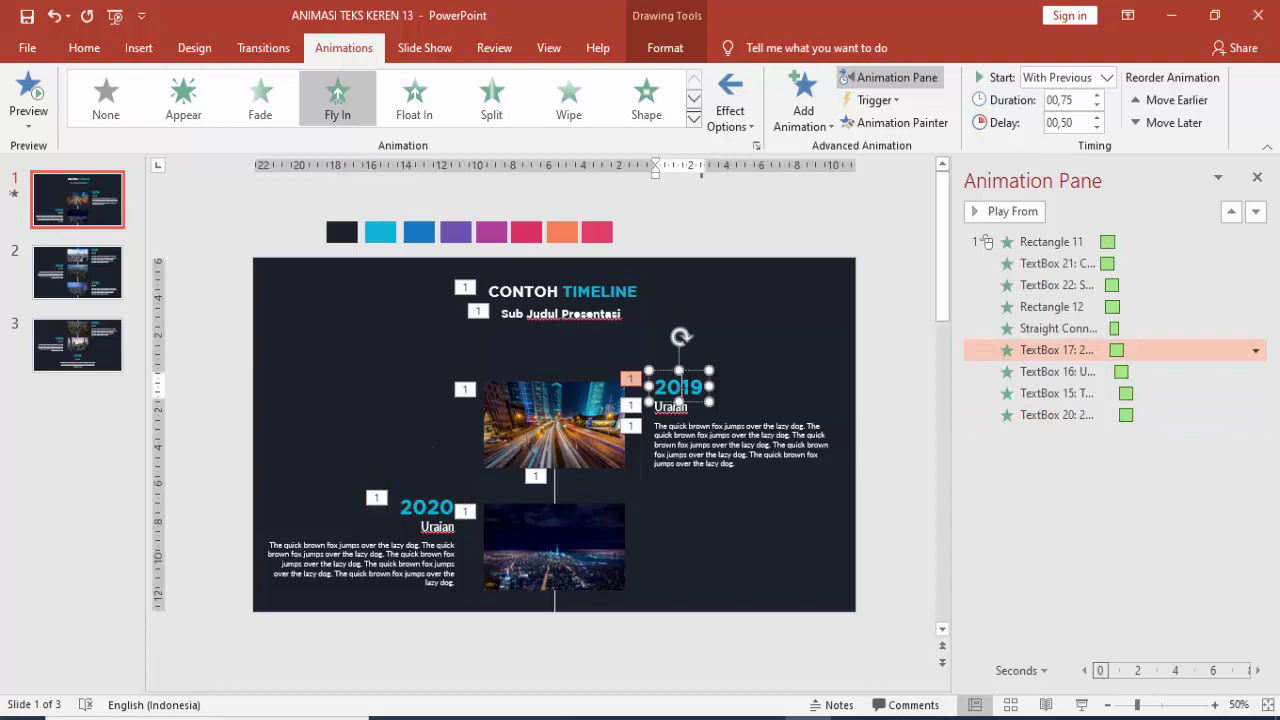
click(437, 505)
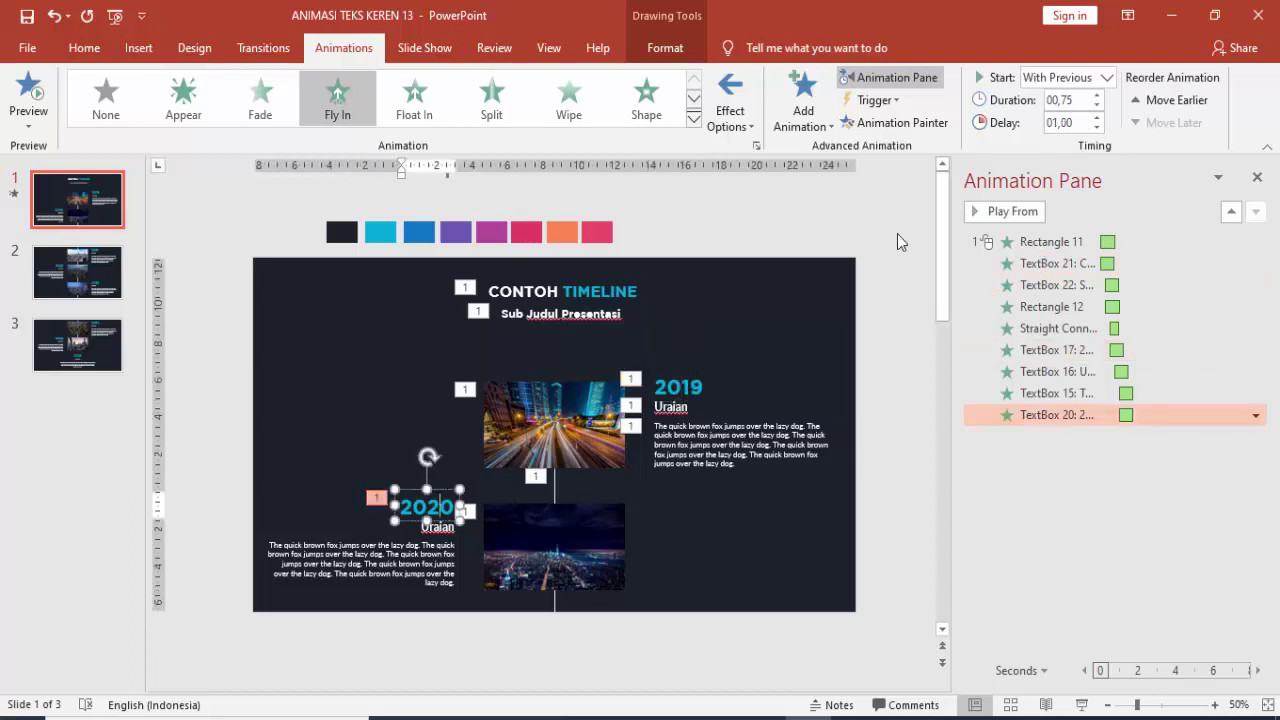
click(1097, 129)
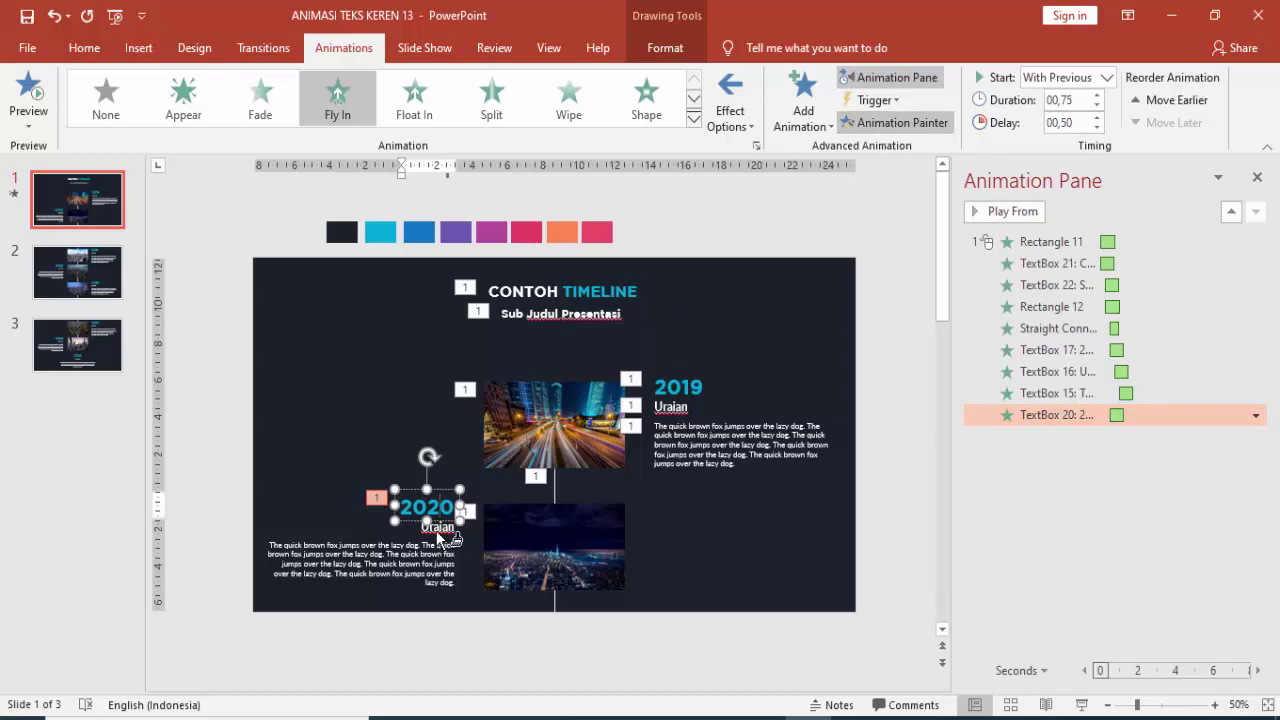
Copy the Fly In to the 2020 Uraian label and description, delayed 0.75 s and 1.00 s, then preview.
click(437, 527)
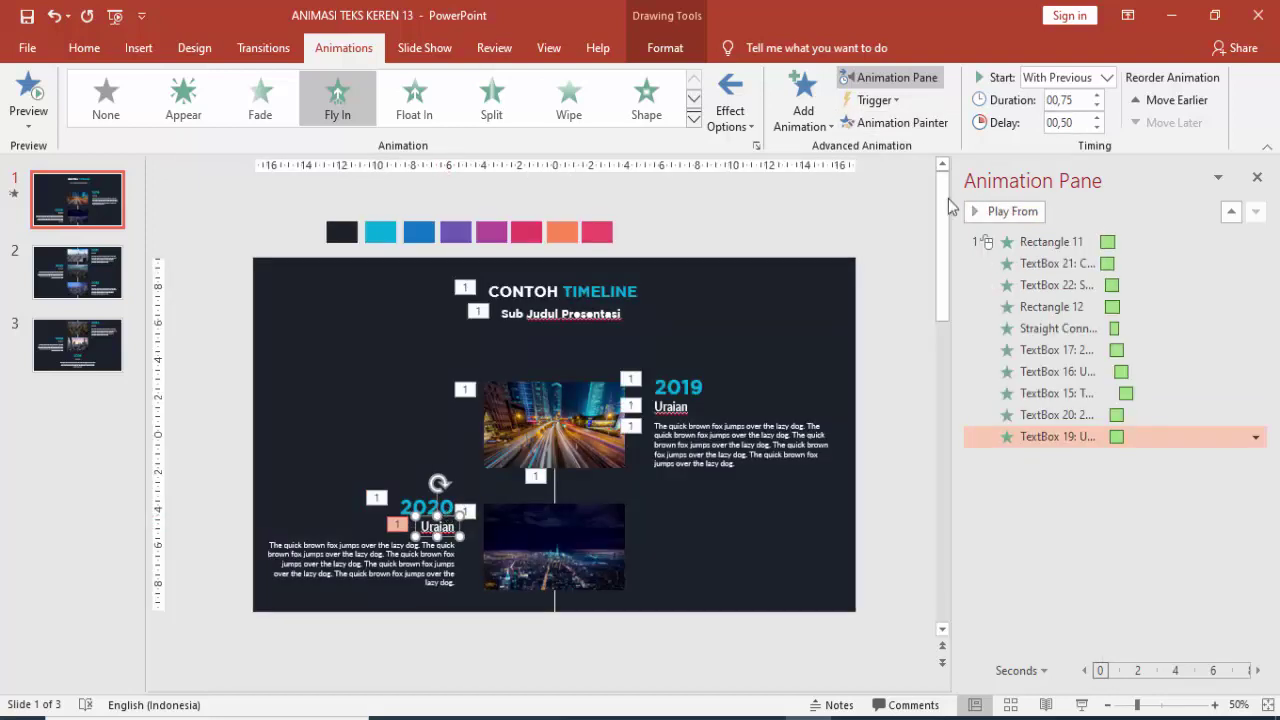
click(1097, 117)
click(893, 122)
click(396, 572)
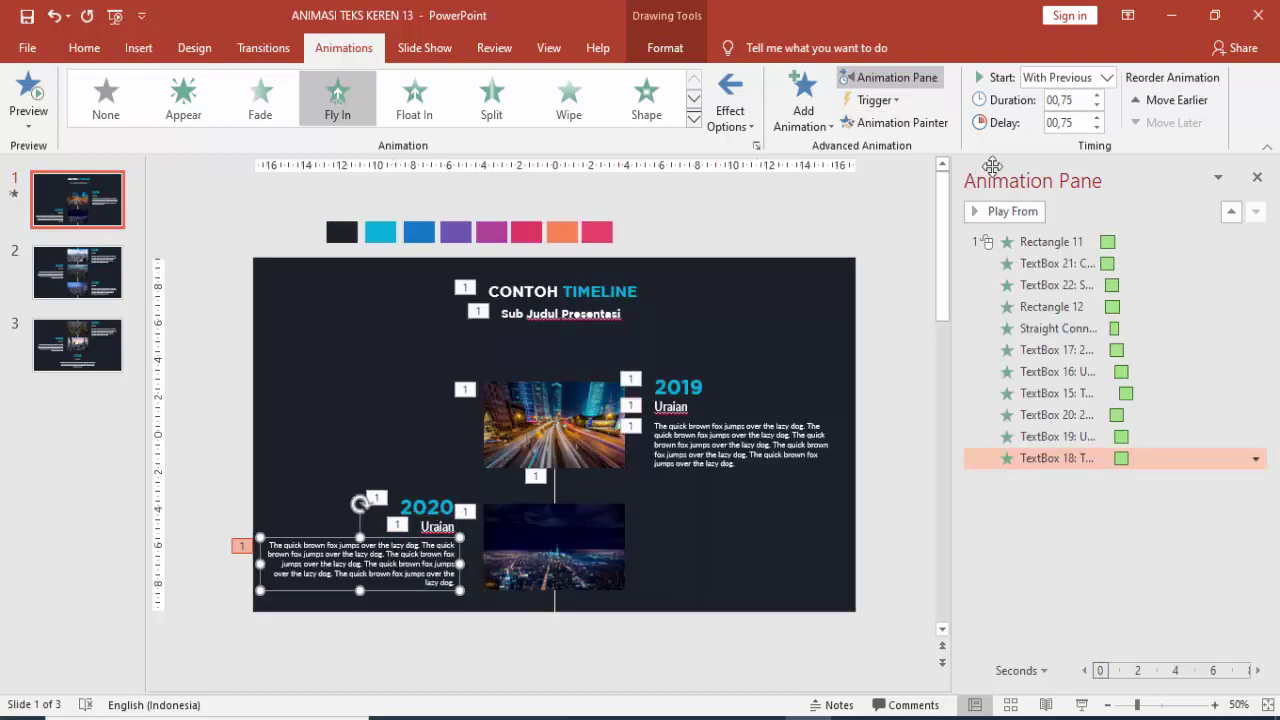
click(1097, 117)
click(432, 528)
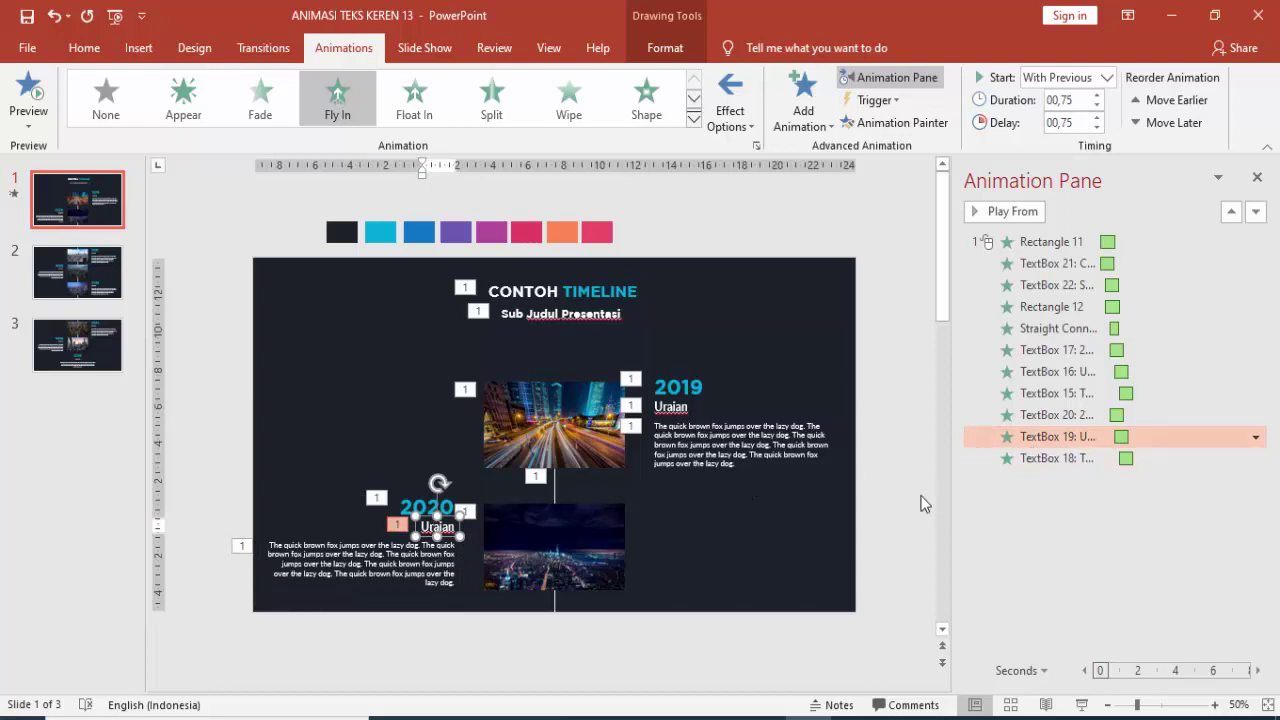
click(1081, 704)
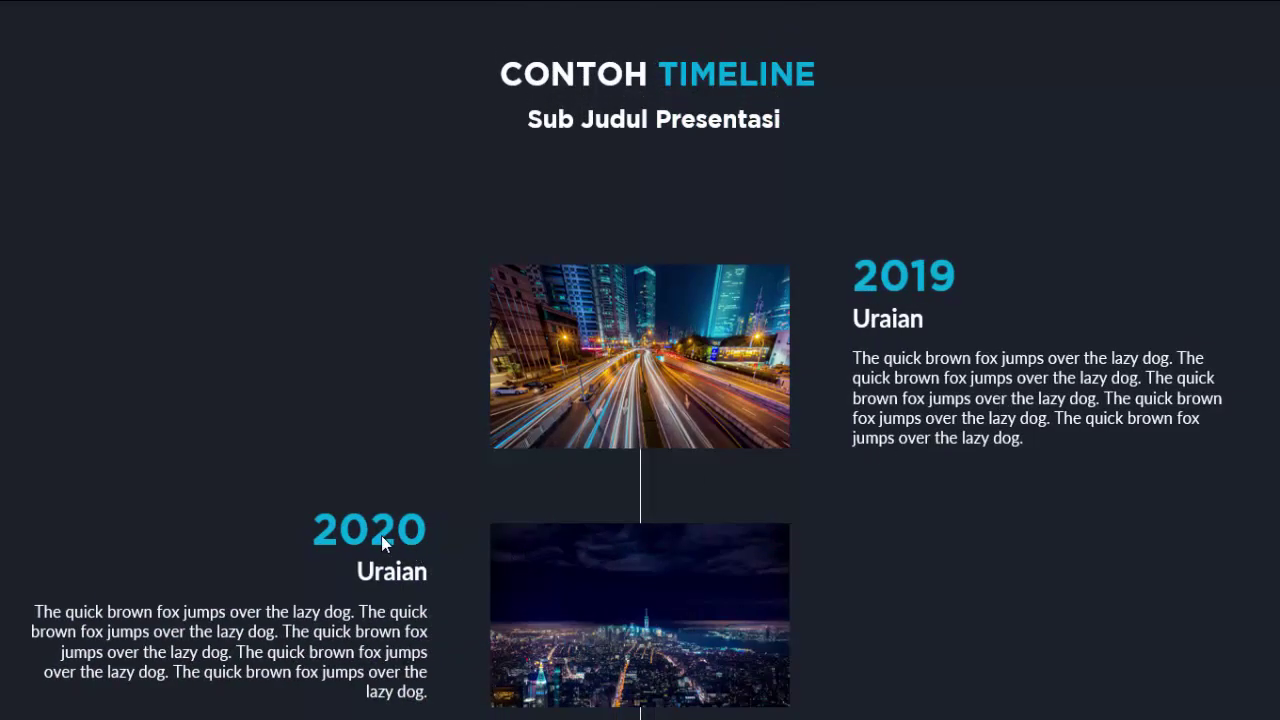
Switch the 2020 year, Uraian heading and description to fly in From Left, then replay the slide show.
key(Escape)
click(415, 505)
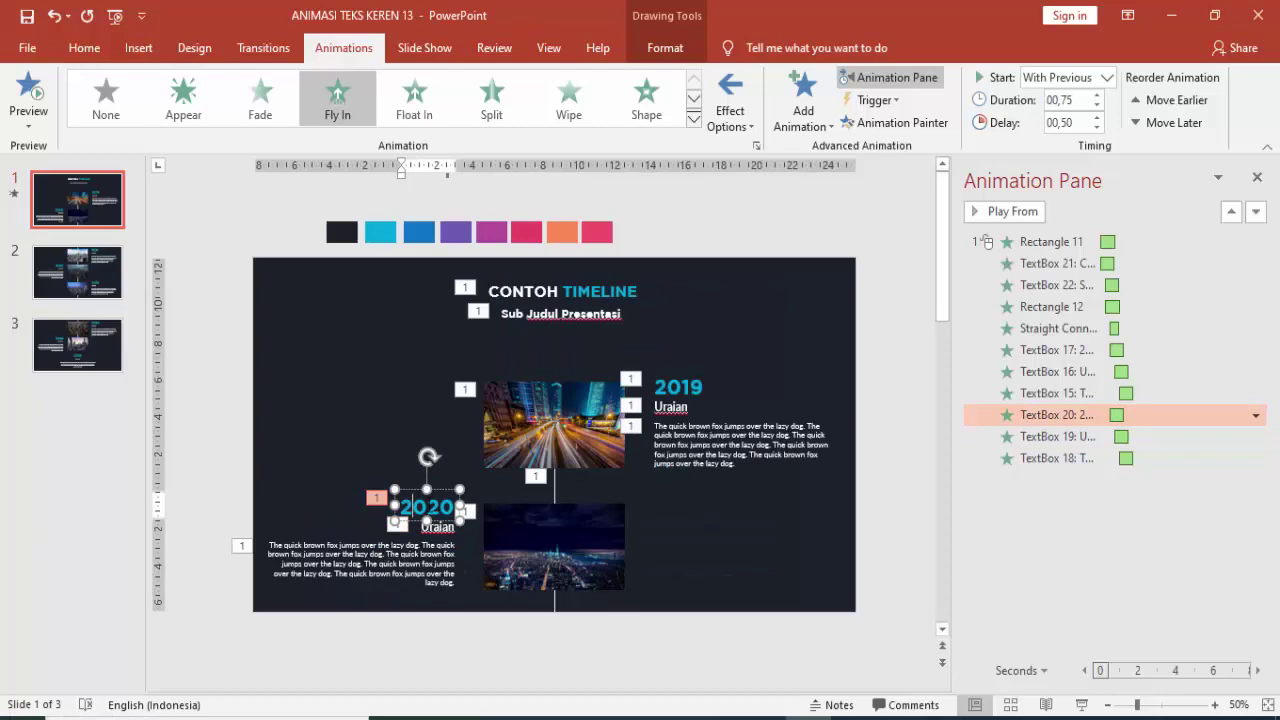
click(730, 110)
click(779, 268)
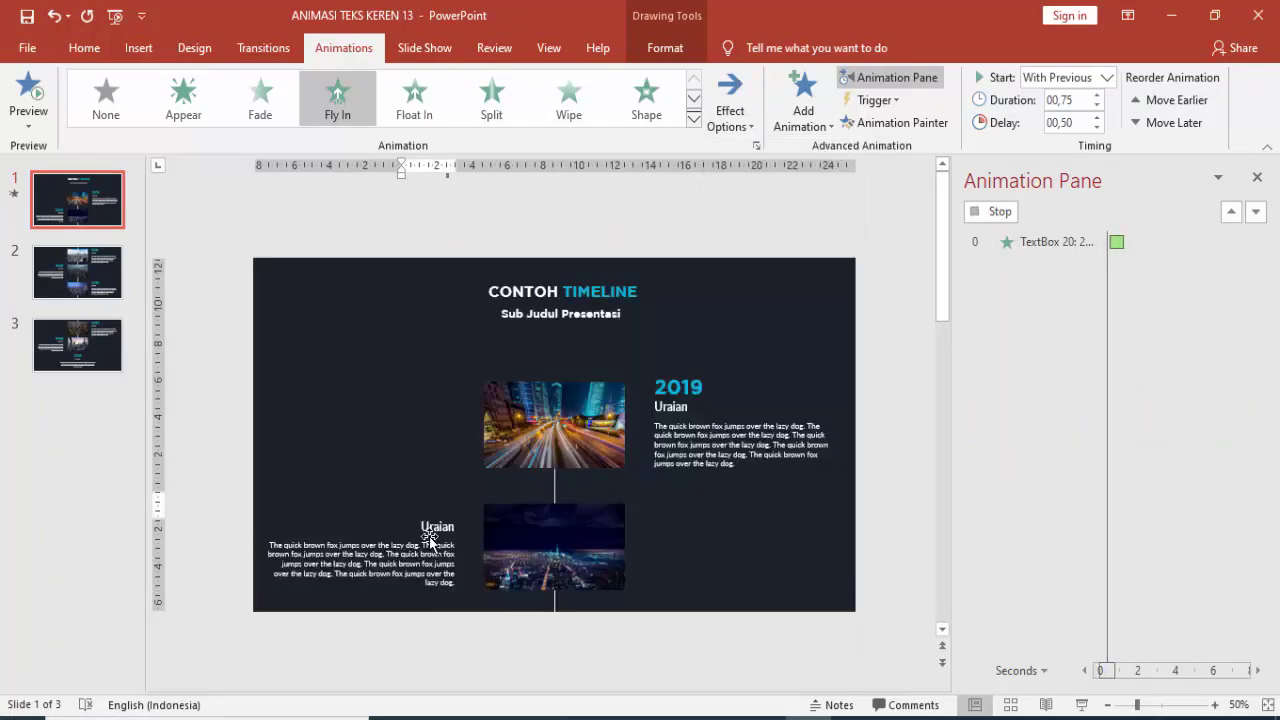
click(438, 528)
click(730, 110)
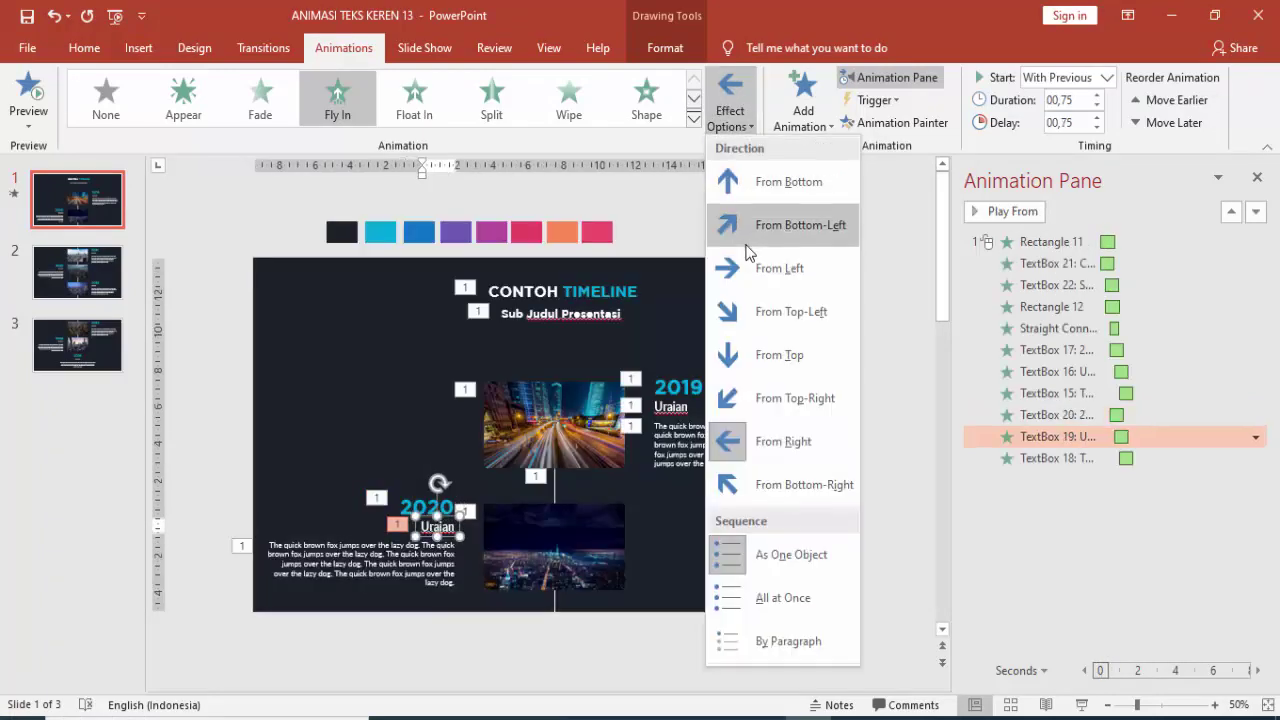
click(775, 266)
click(360, 565)
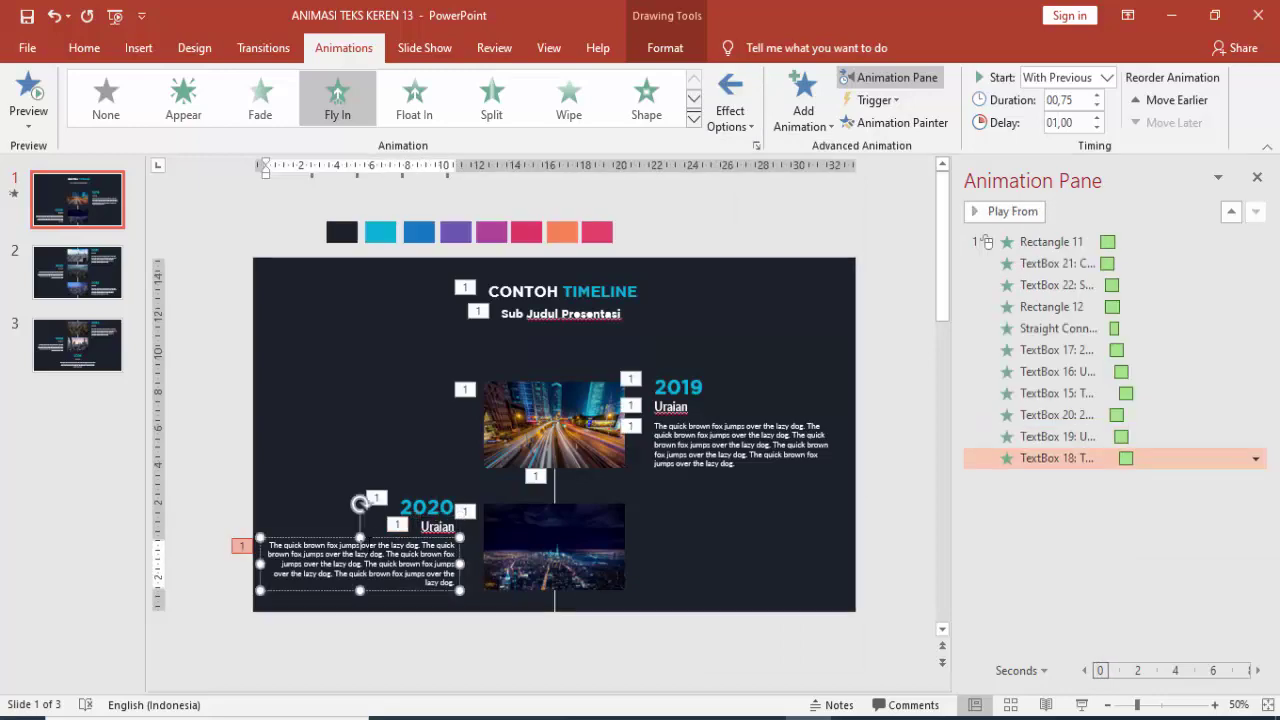
click(730, 110)
click(741, 280)
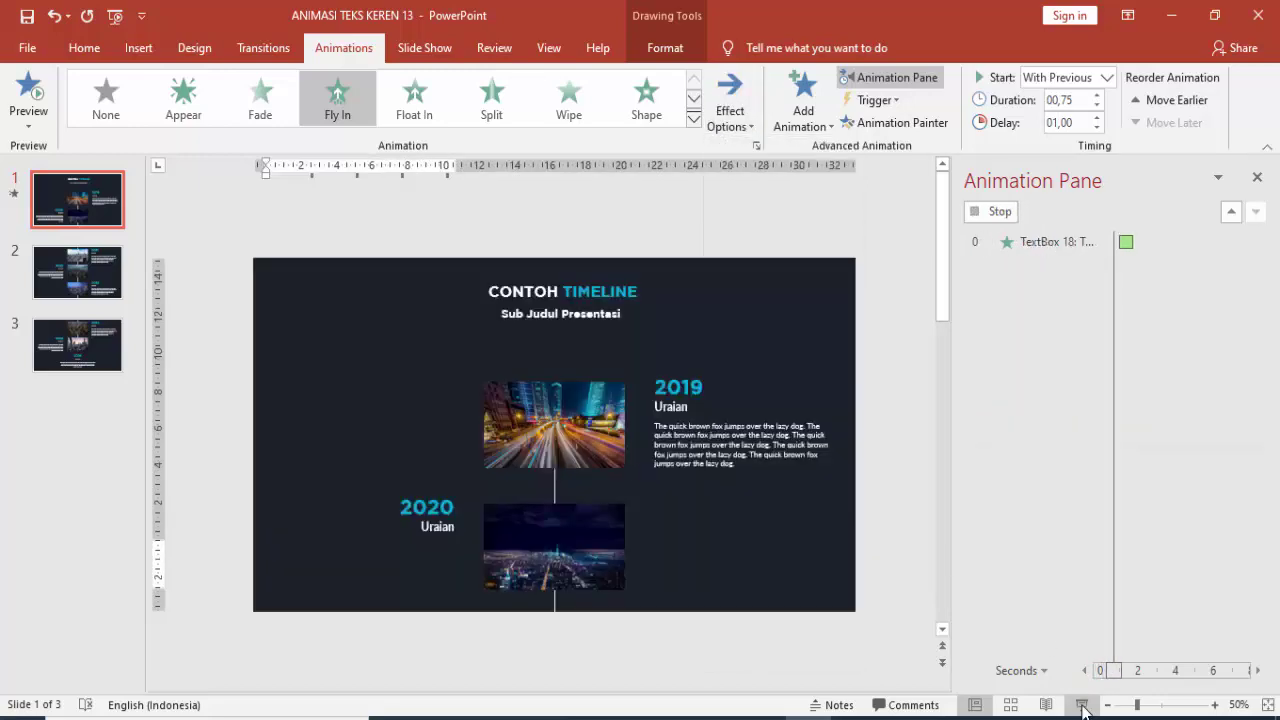
key(F5)
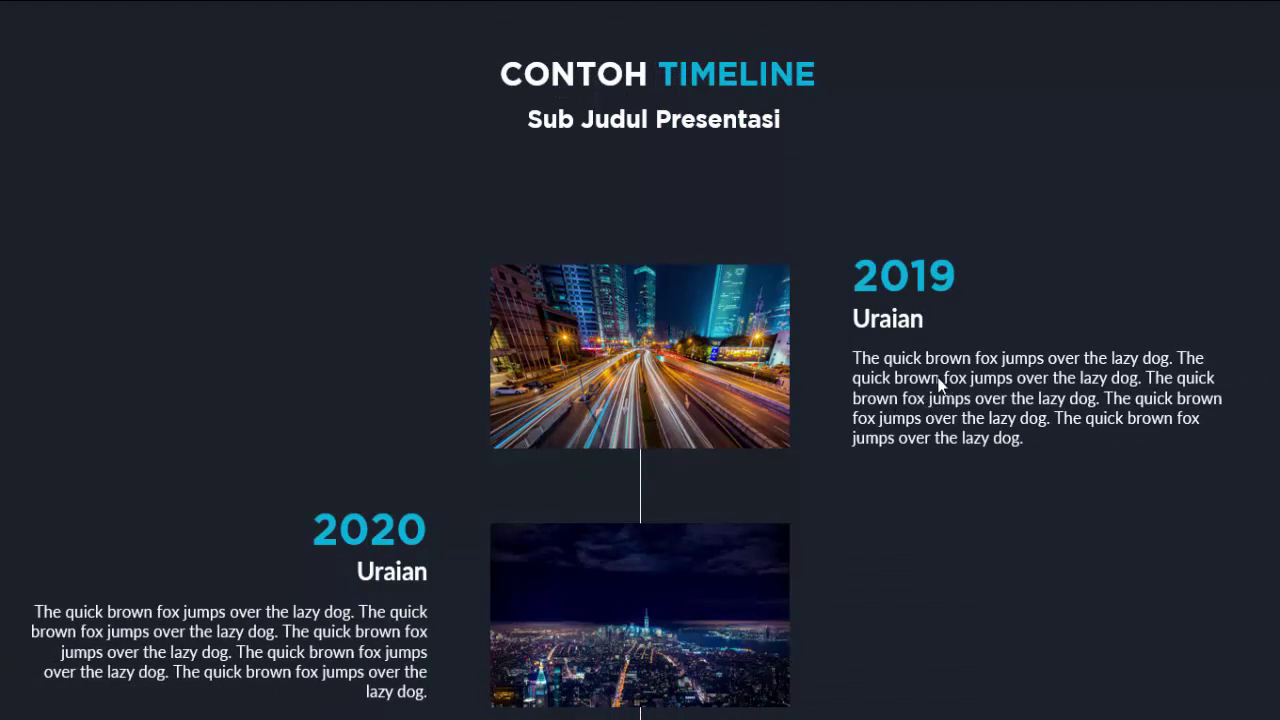
key(Escape)
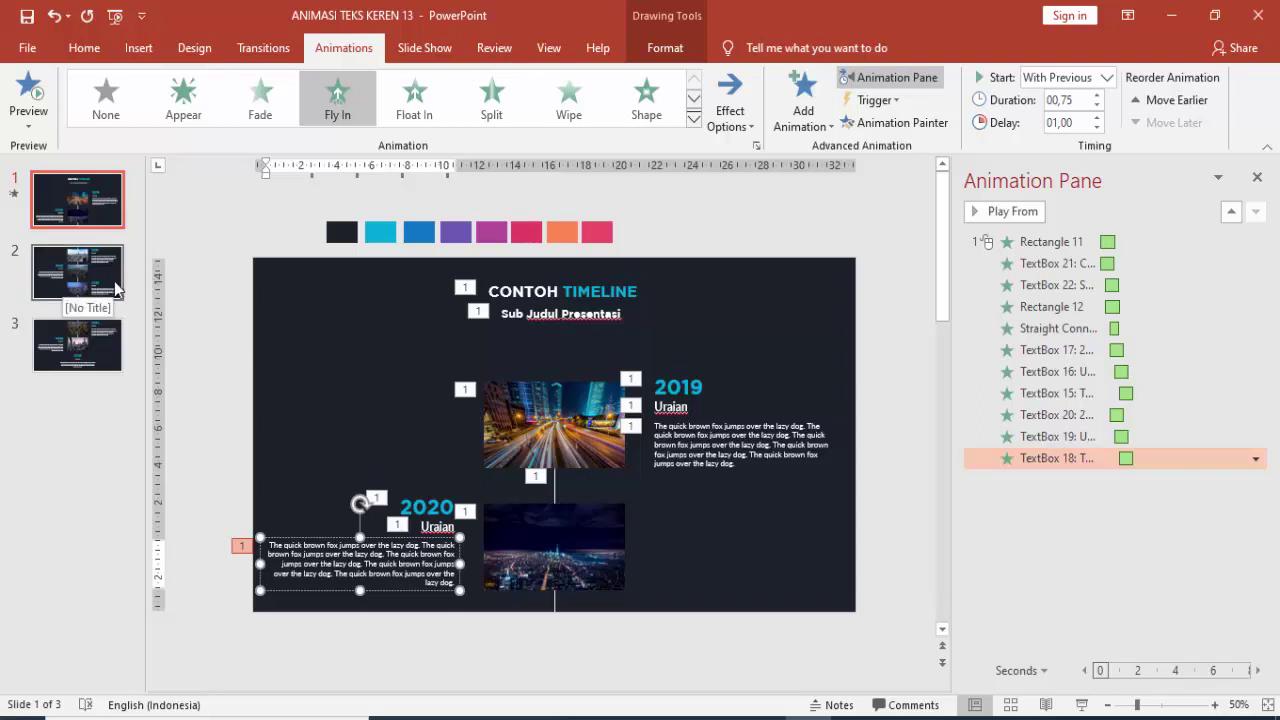
On slide 2, give the 2021 photo a Fly In entrance lasting 0.75 s.
click(77, 272)
click(77, 200)
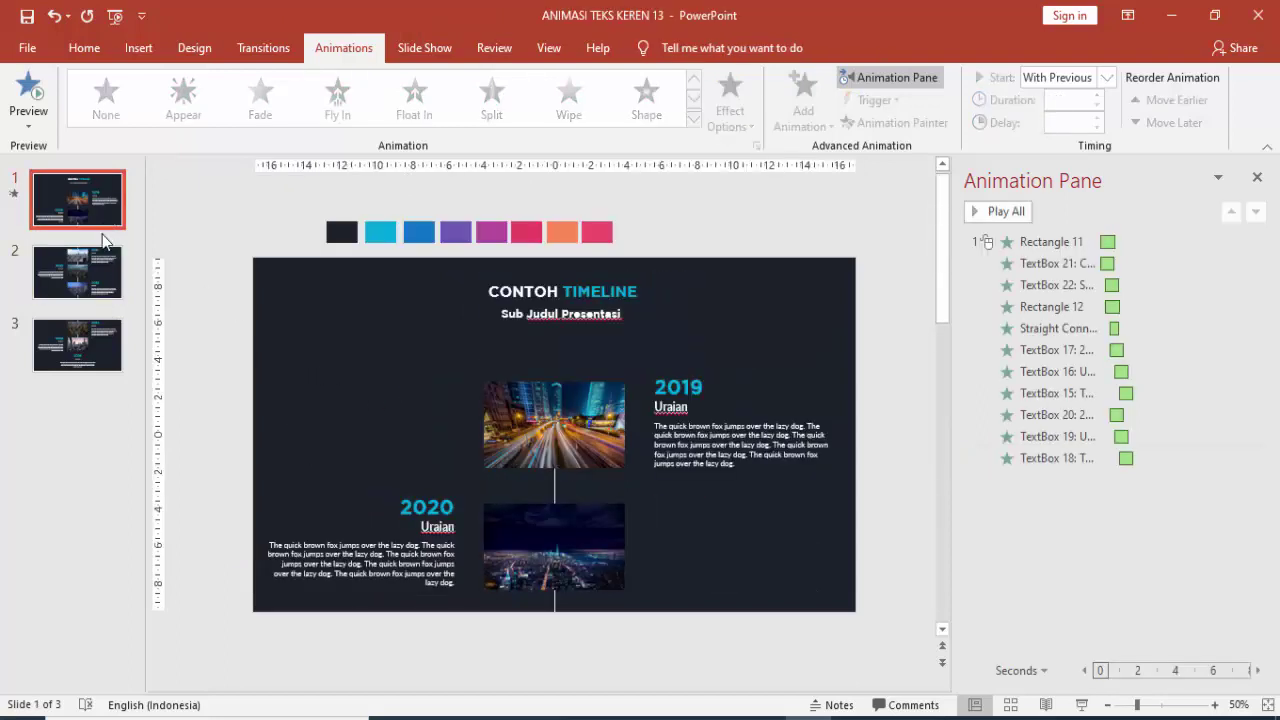
click(106, 288)
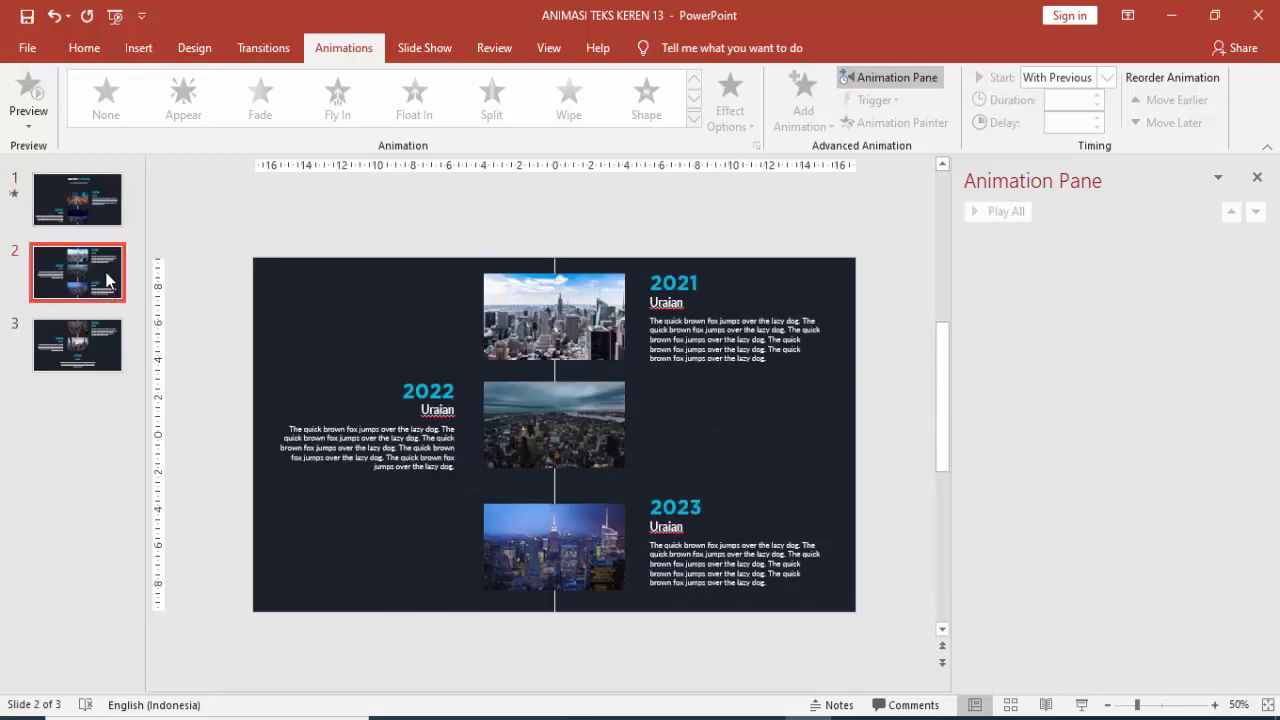
click(97, 205)
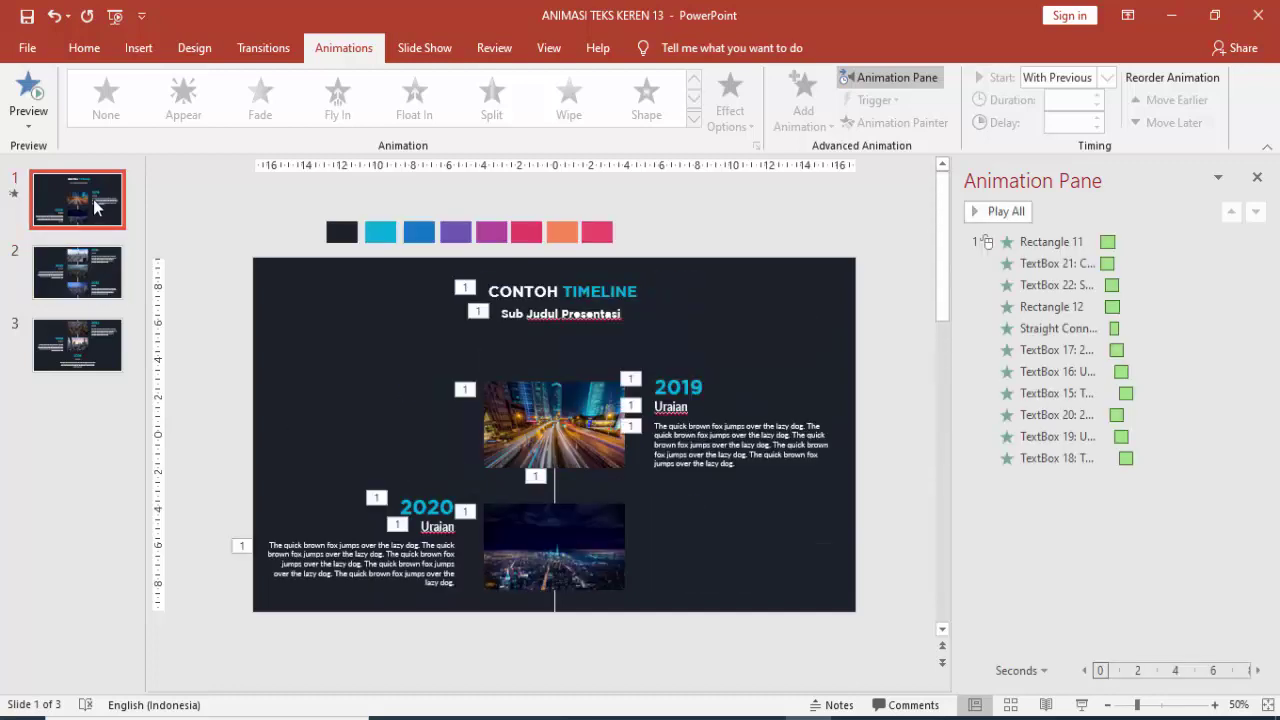
click(97, 288)
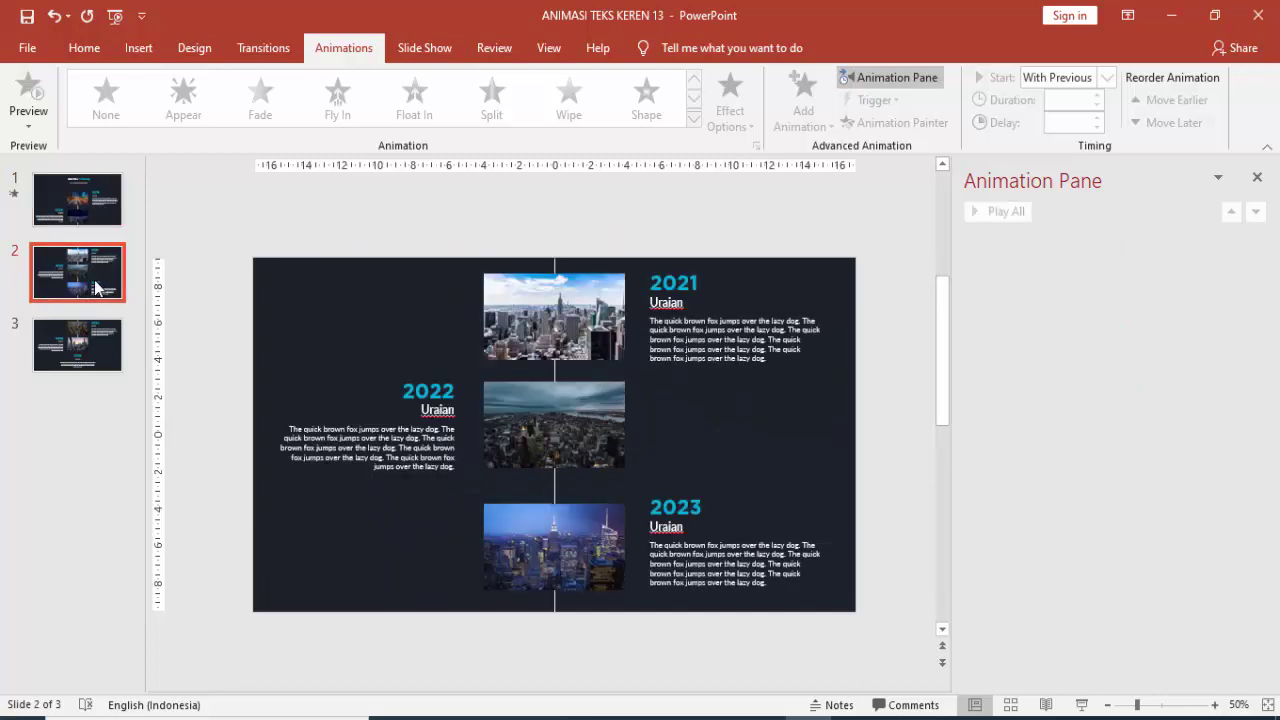
click(551, 263)
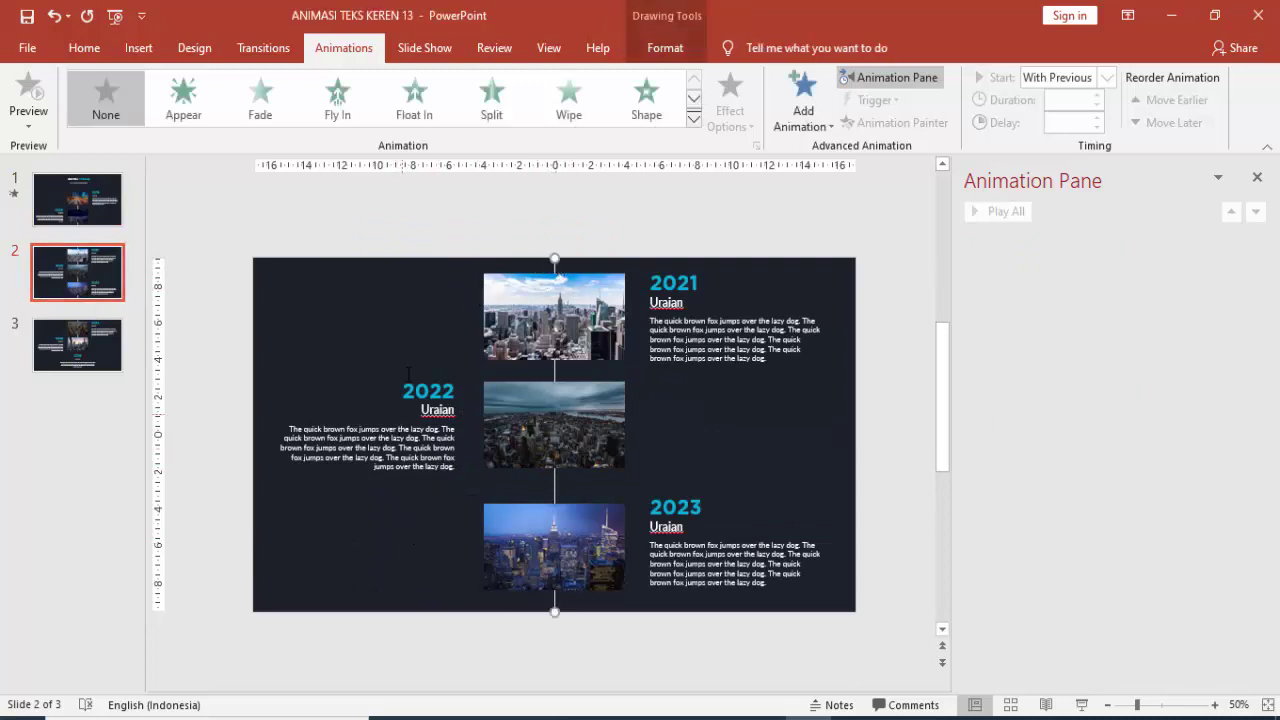
click(365, 198)
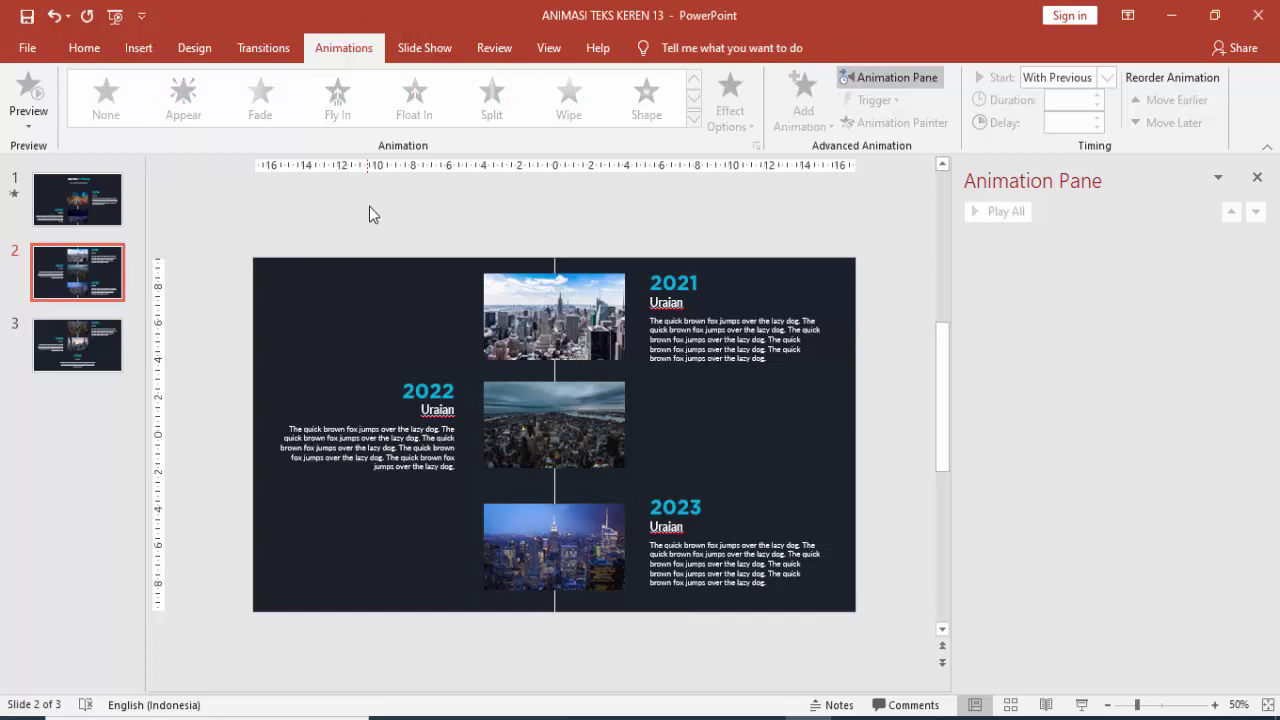
click(513, 306)
click(805, 105)
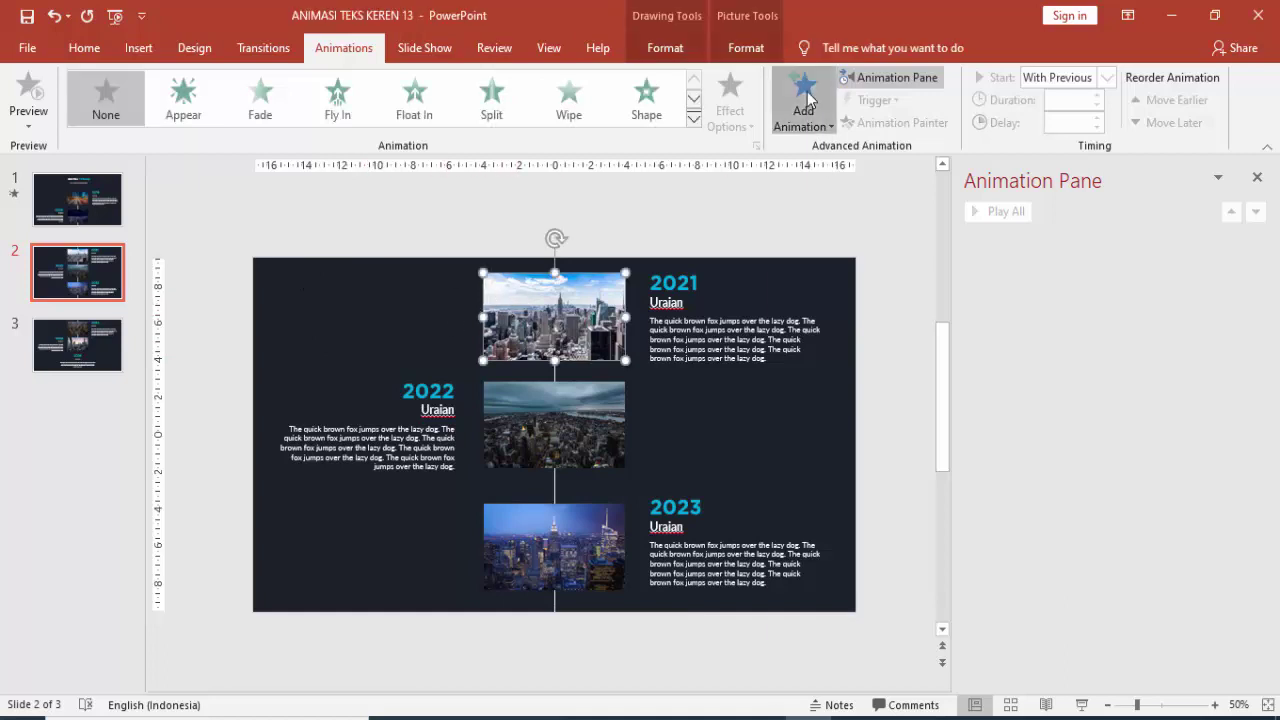
click(960, 182)
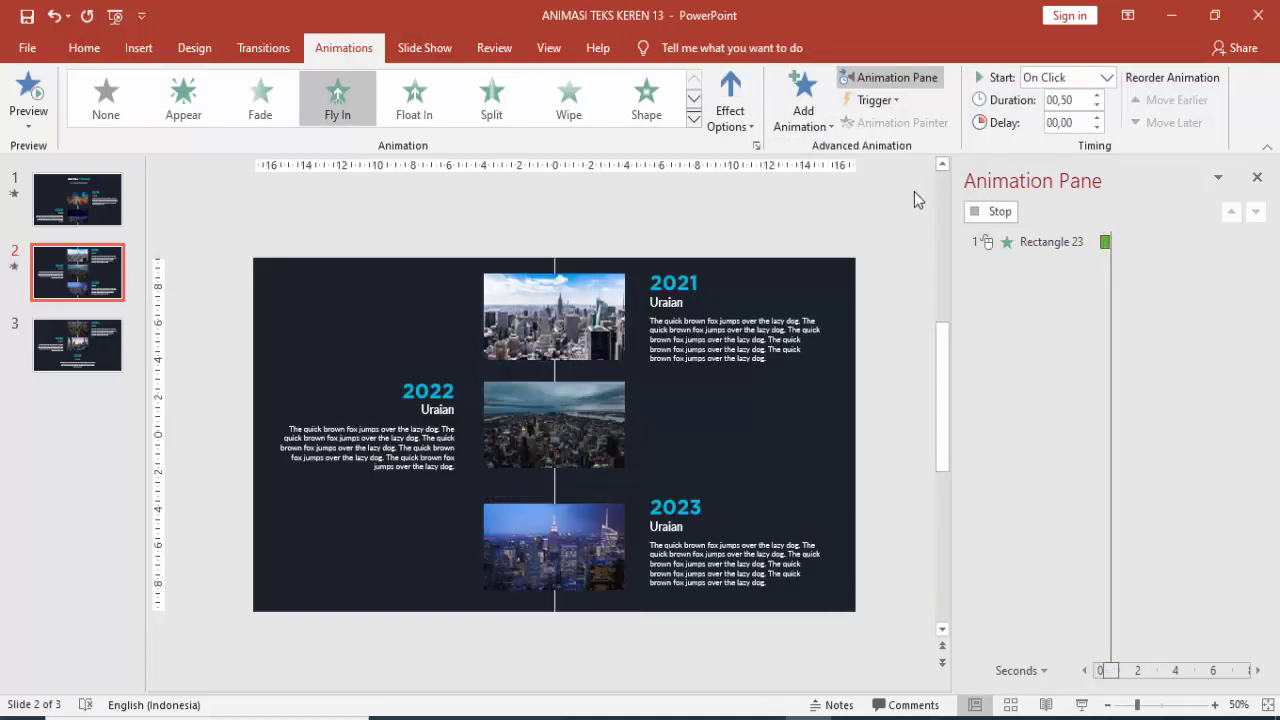
click(1096, 96)
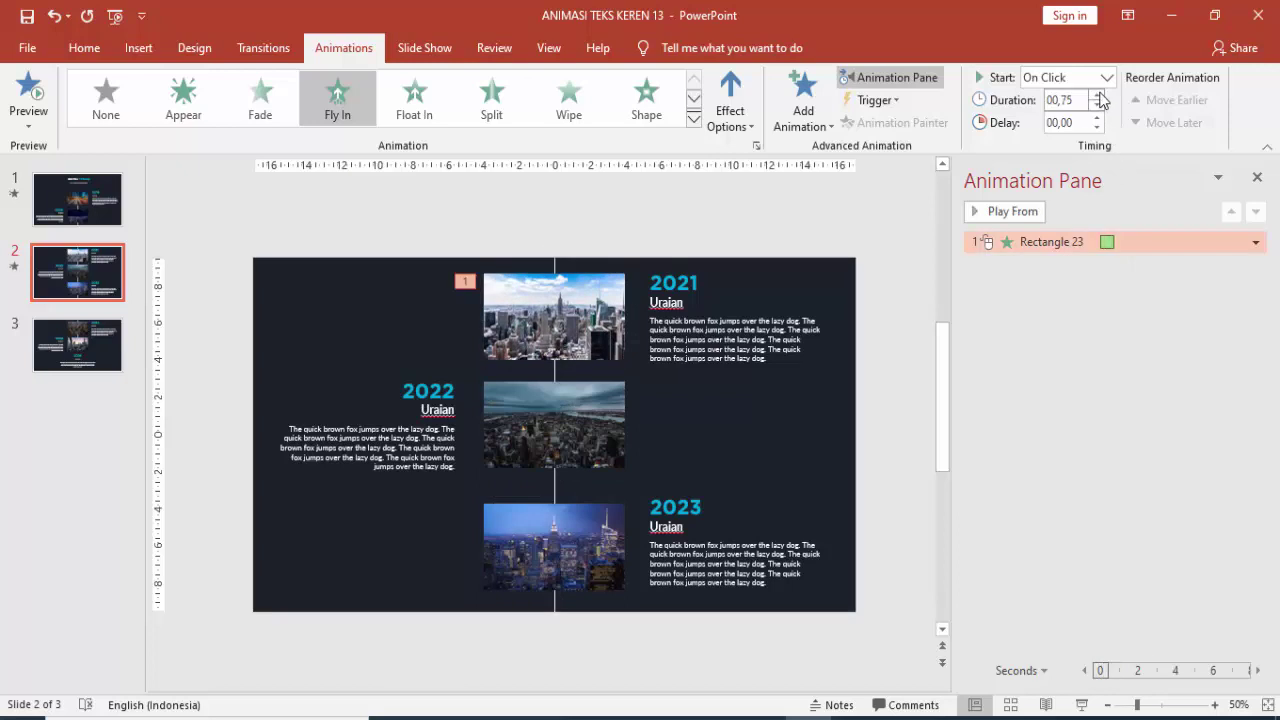
Copy the Fly In onto the 2022 and 2023 photos, delayed 0.25 s and 0.50 s.
click(576, 300)
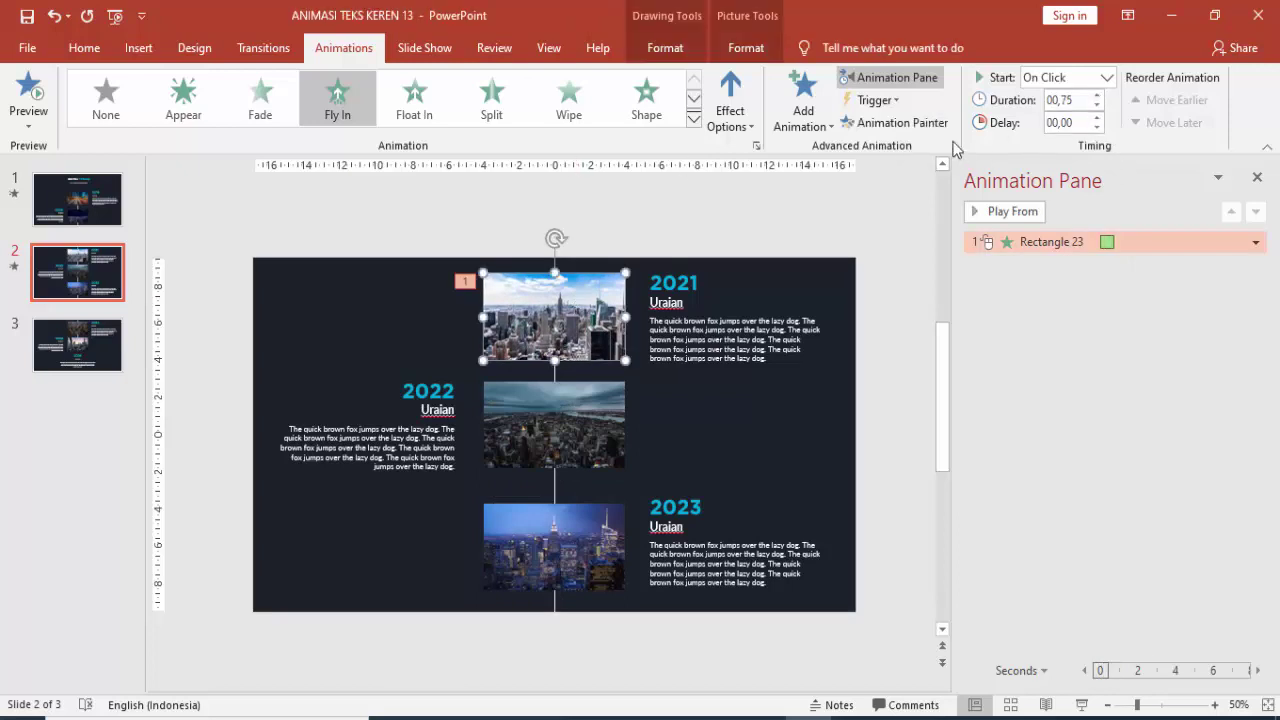
click(893, 122)
click(578, 419)
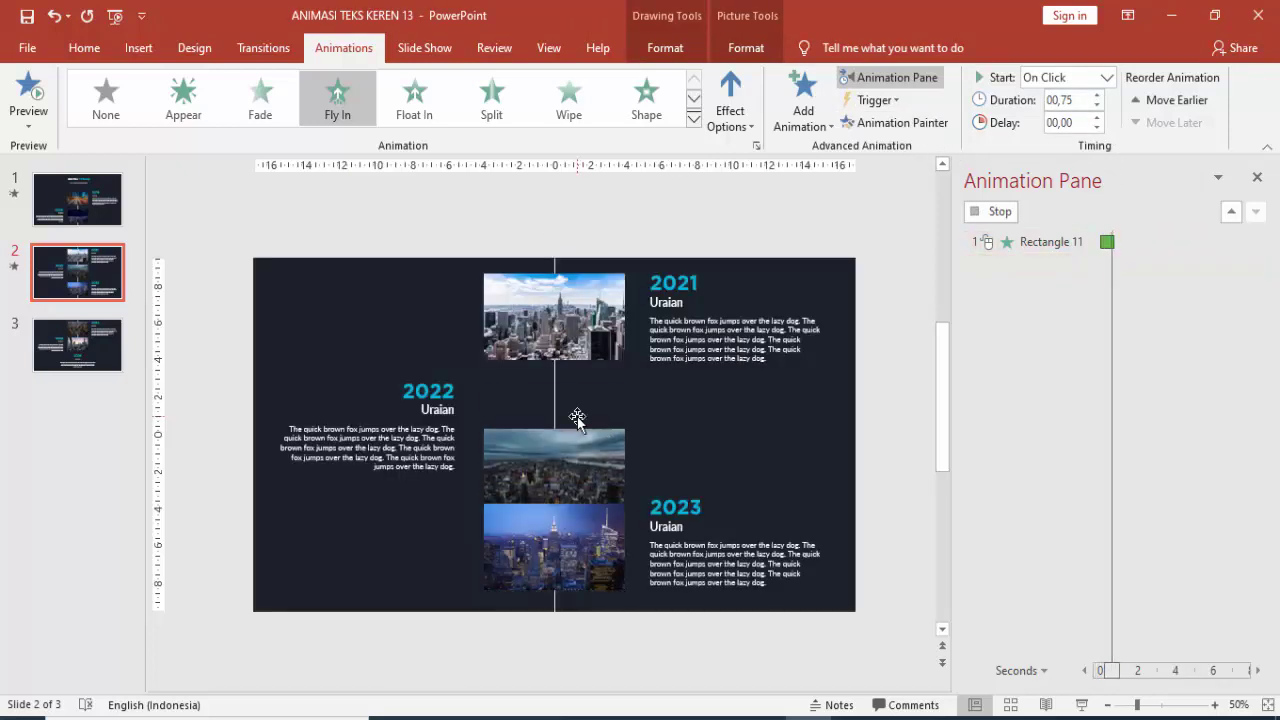
click(1097, 117)
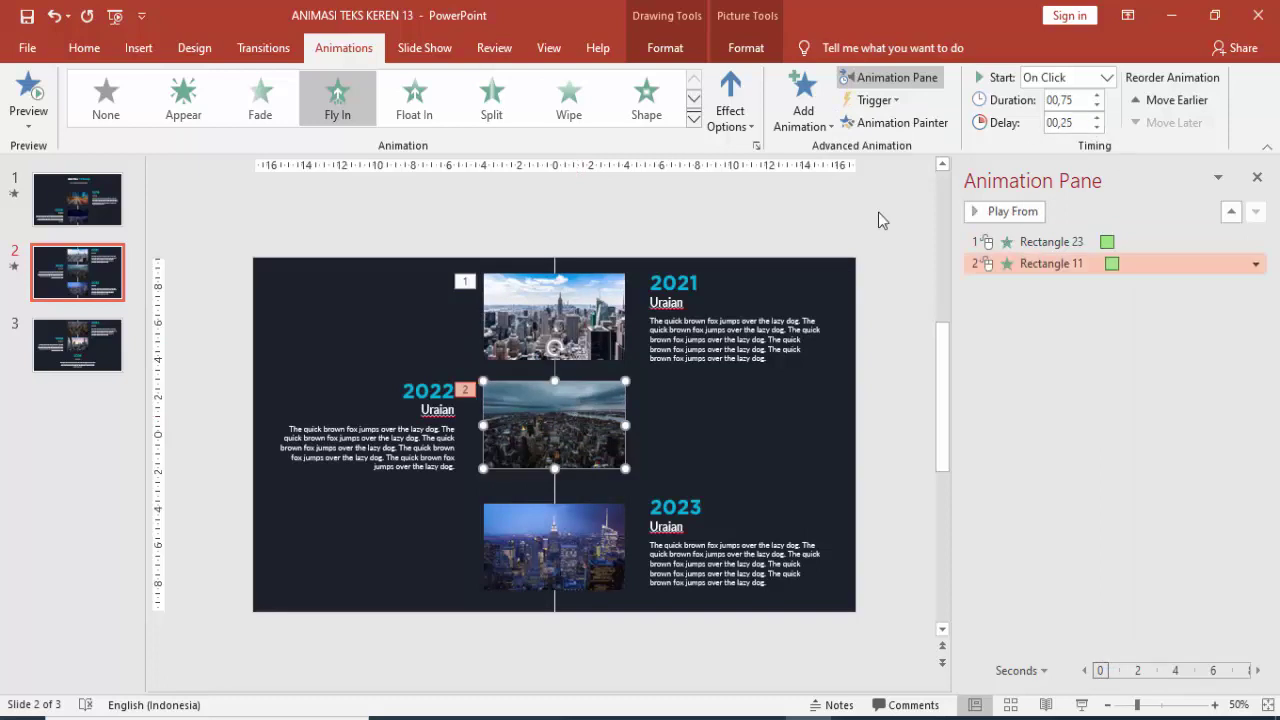
click(893, 122)
click(559, 528)
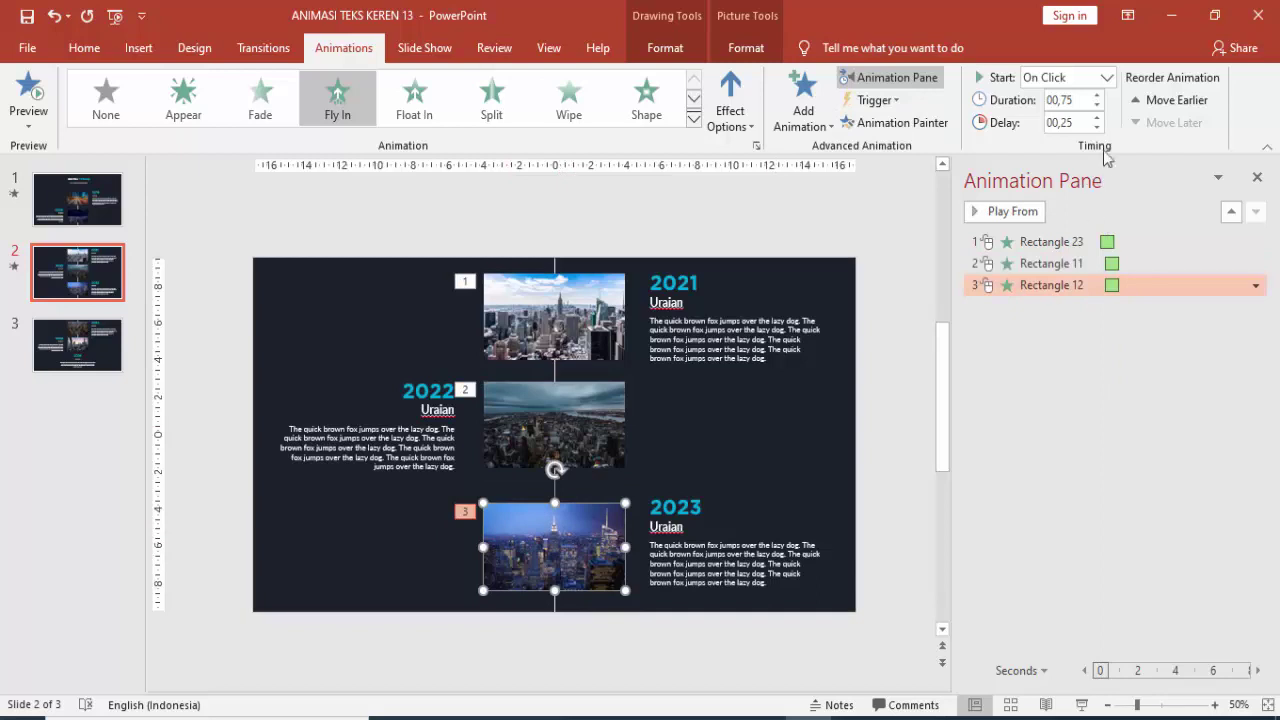
click(1097, 117)
Add a smooth end to the 2021 and 2022 photos' Fly In, about 0.21 s for 2022.
double_click(1108, 242)
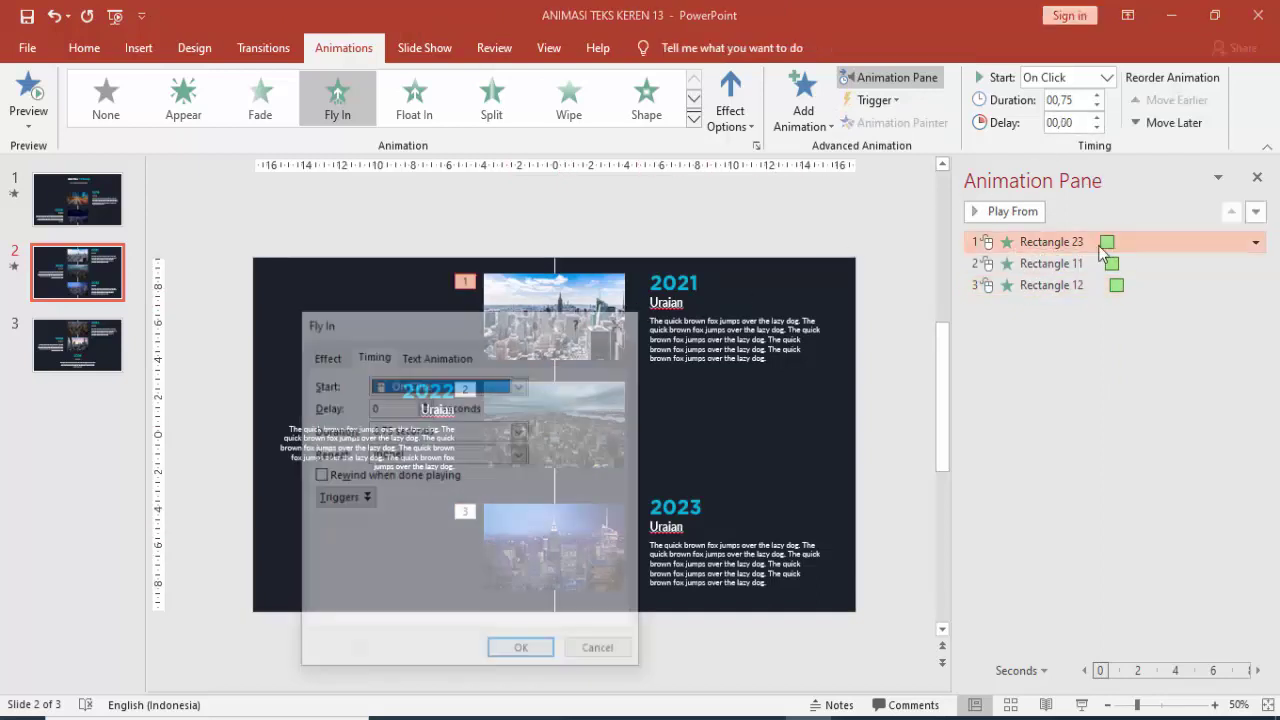
click(323, 355)
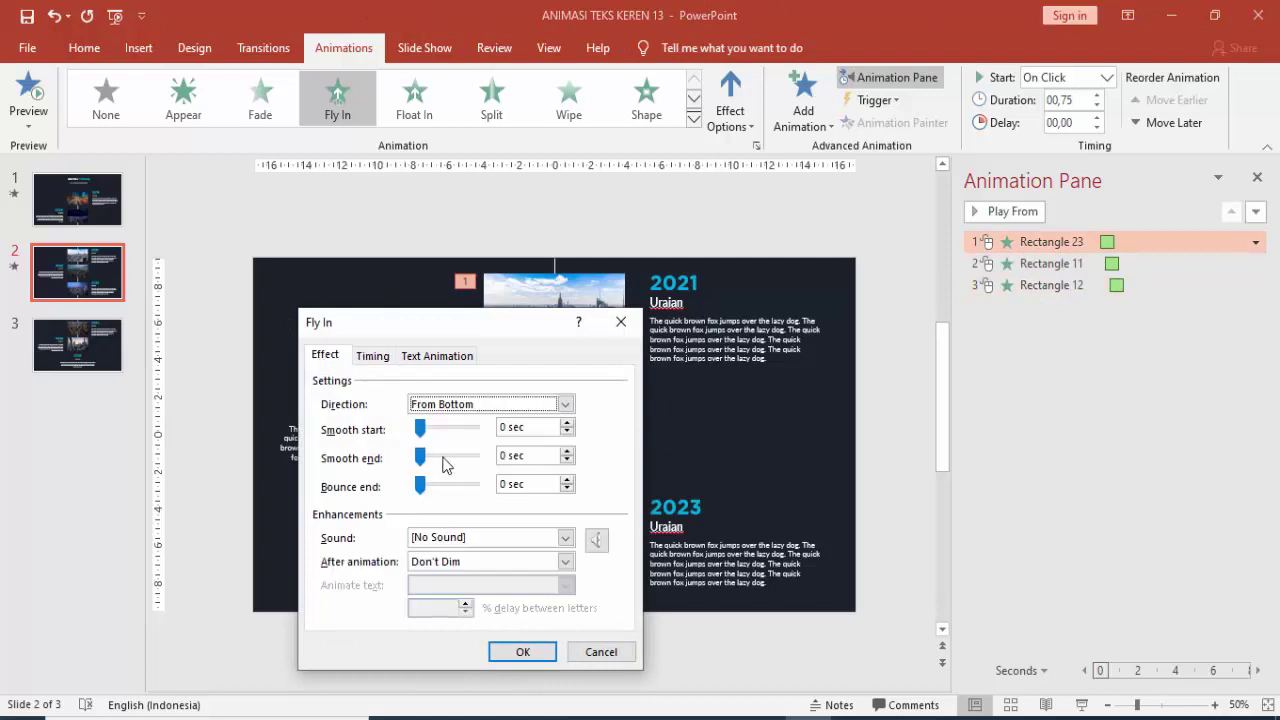
click(444, 458)
click(522, 651)
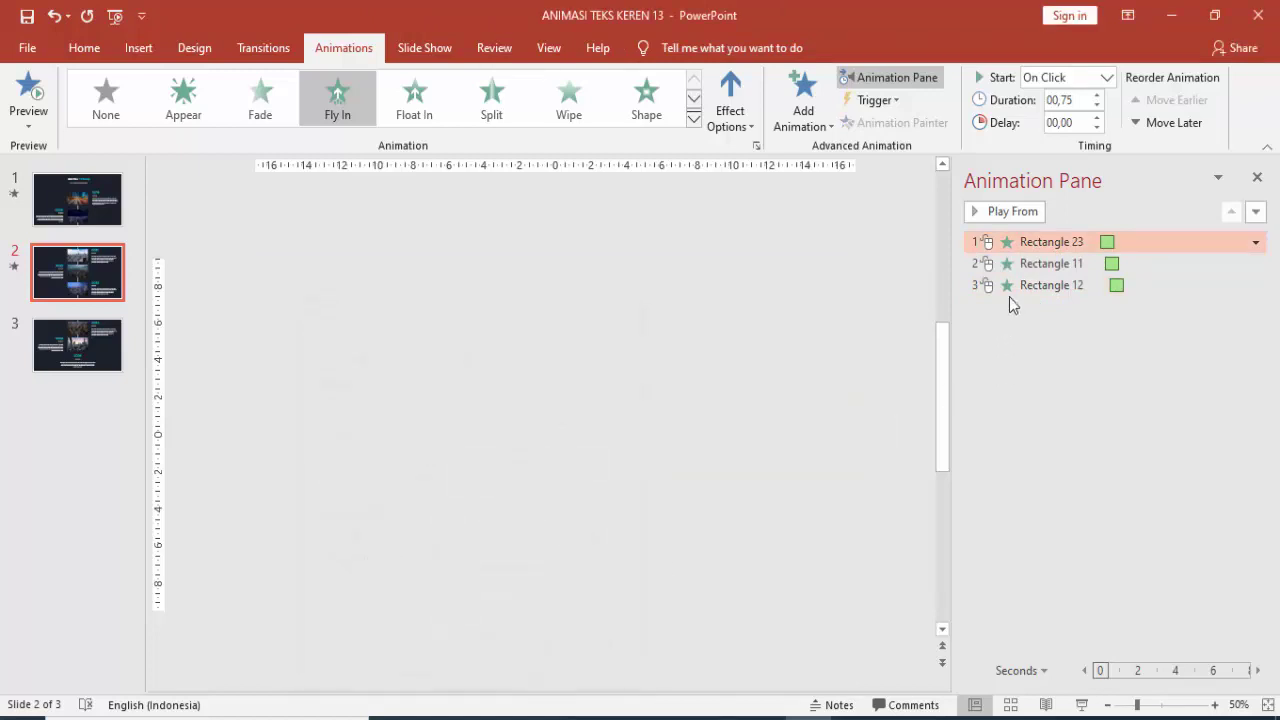
double_click(1111, 263)
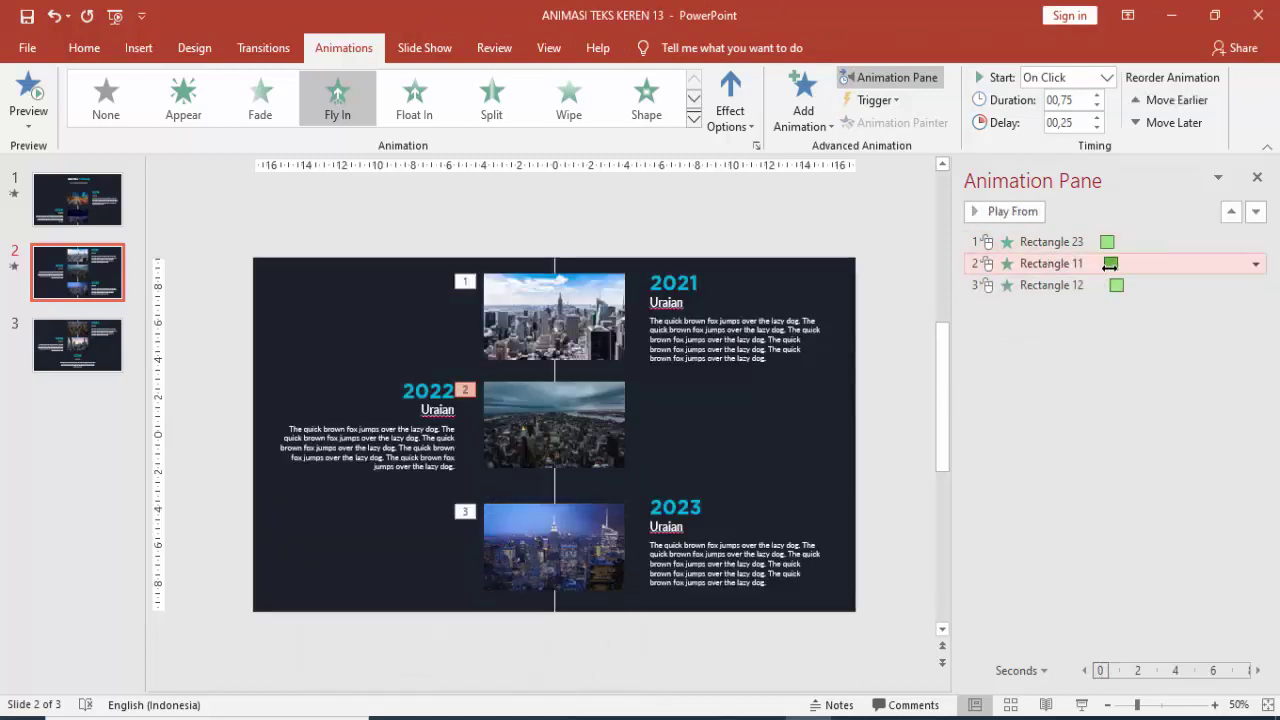
click(325, 355)
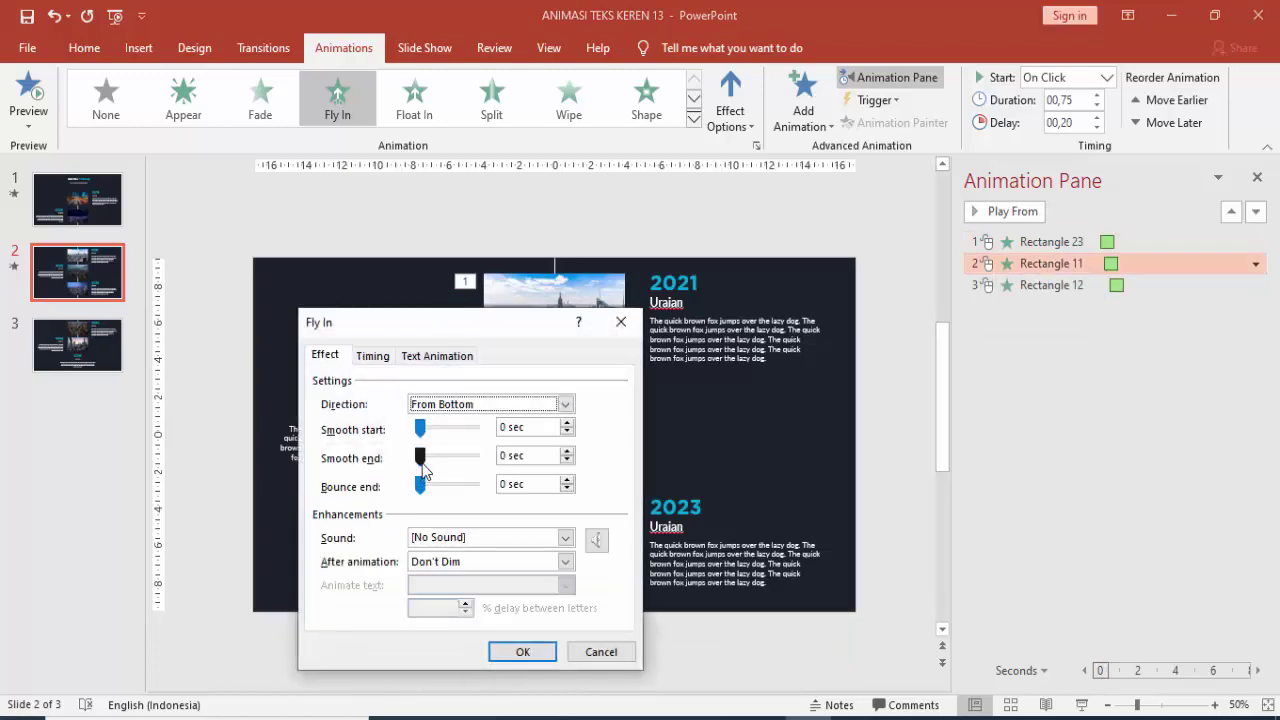
drag(421, 459, 441, 461)
click(550, 656)
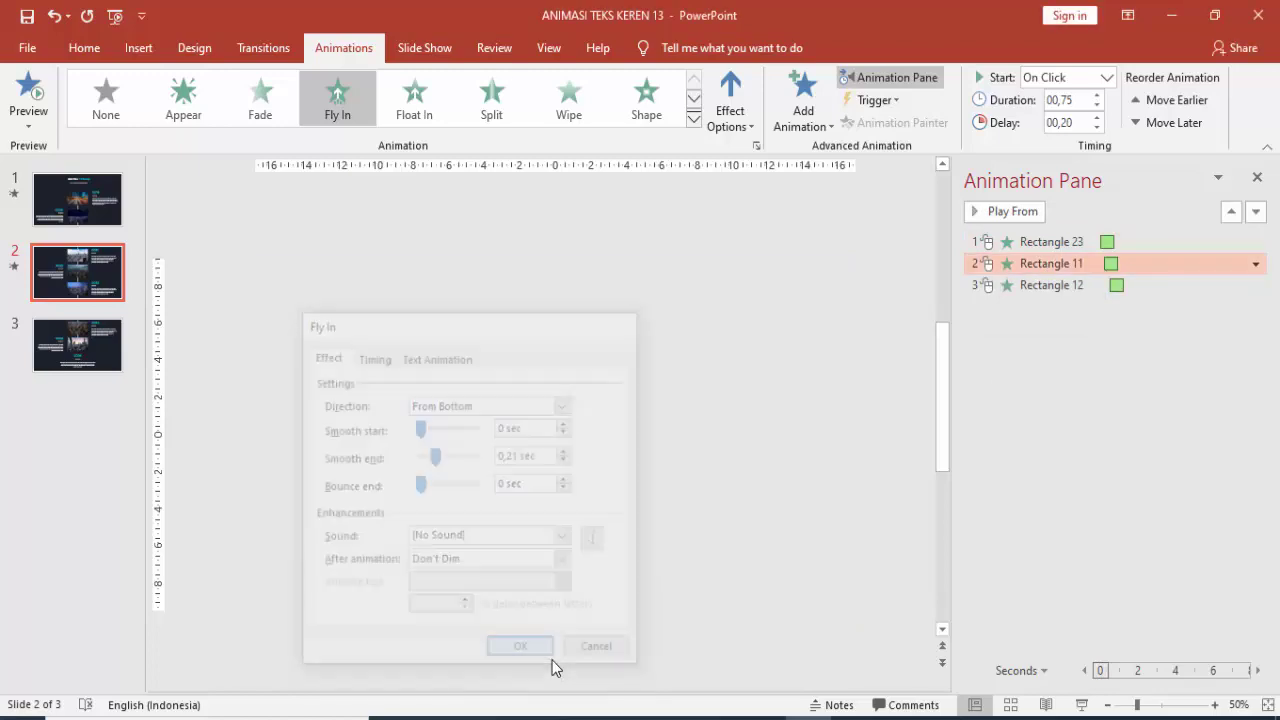
Set the 2023 photo's Fly In smooth end to 0,22 sec.
double_click(1053, 285)
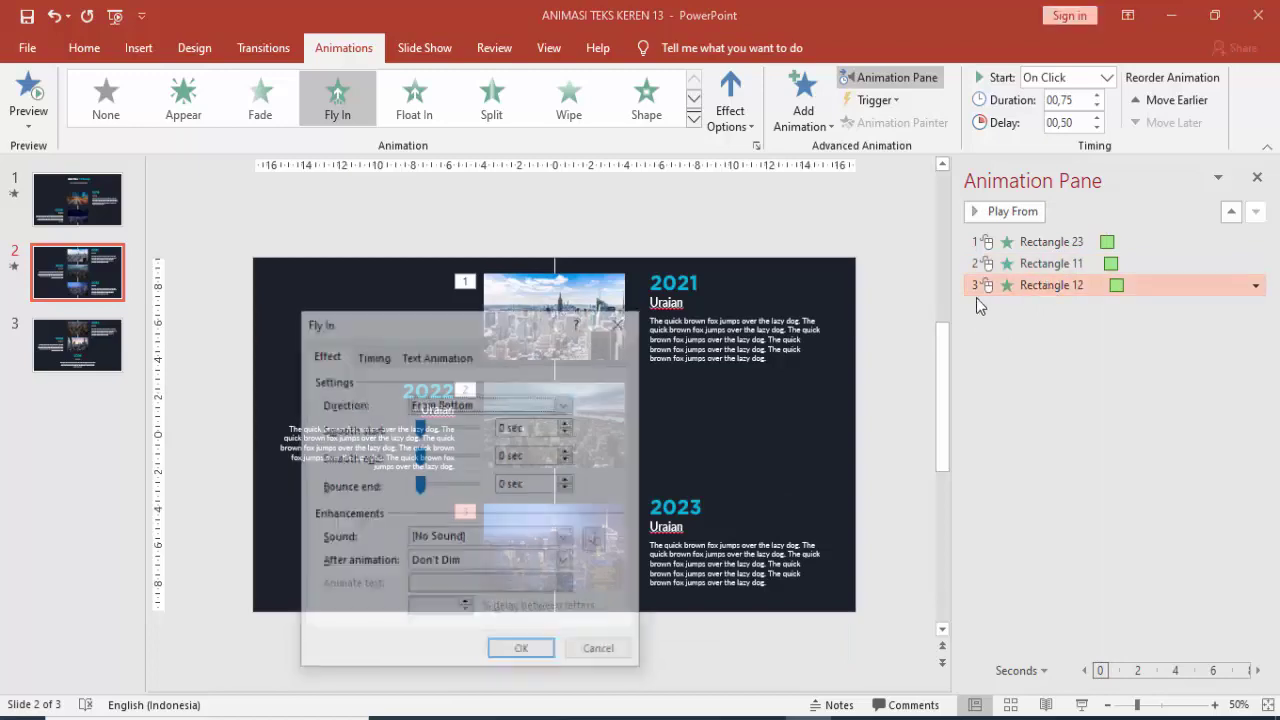
click(421, 458)
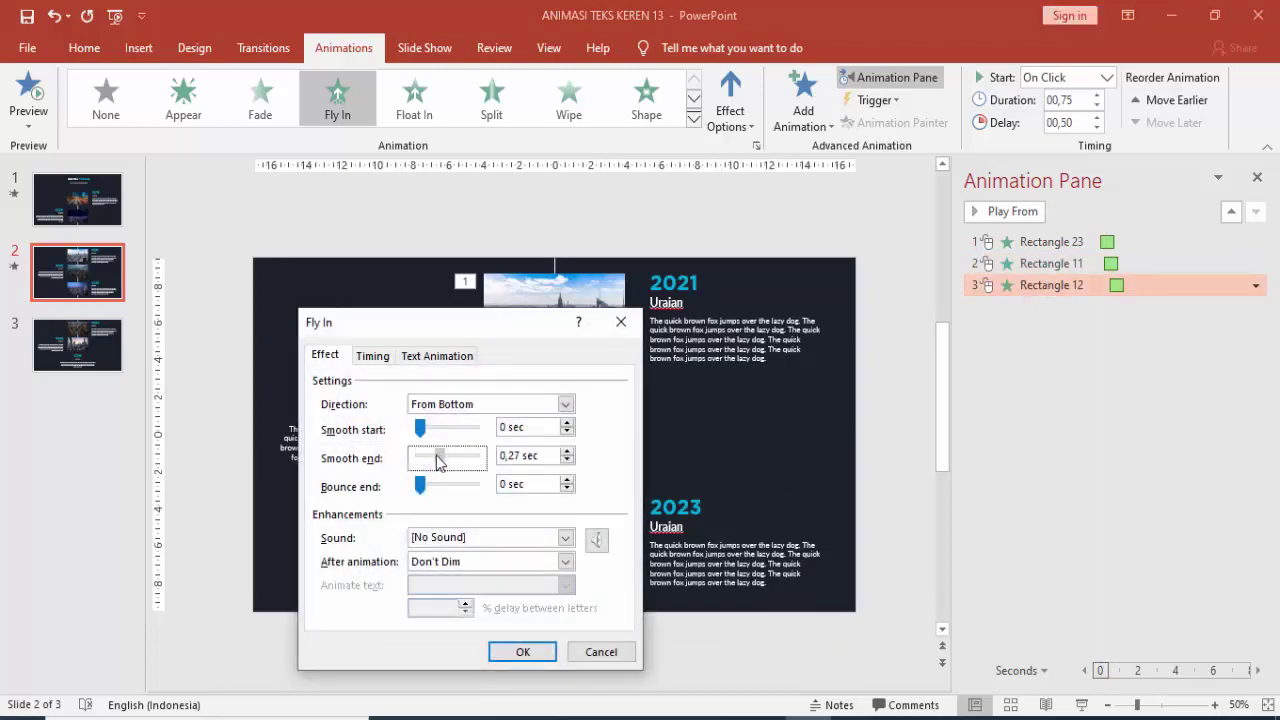
drag(436, 455, 436, 457)
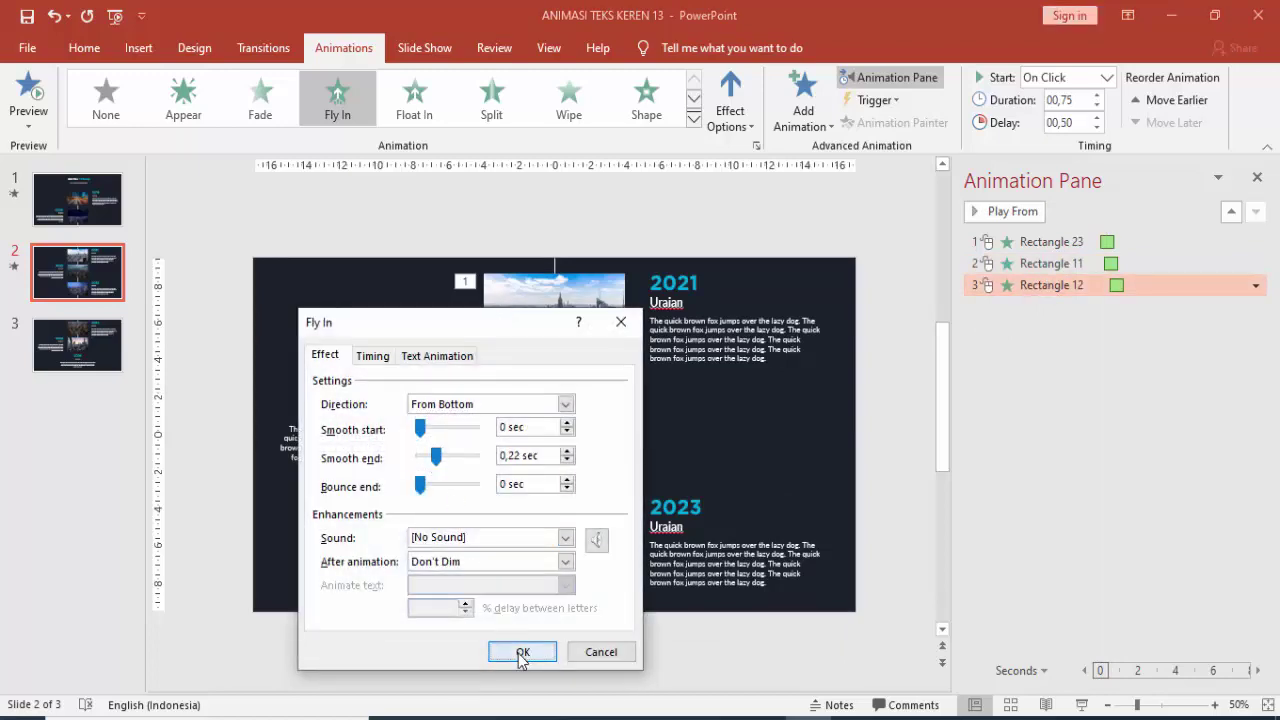
click(521, 652)
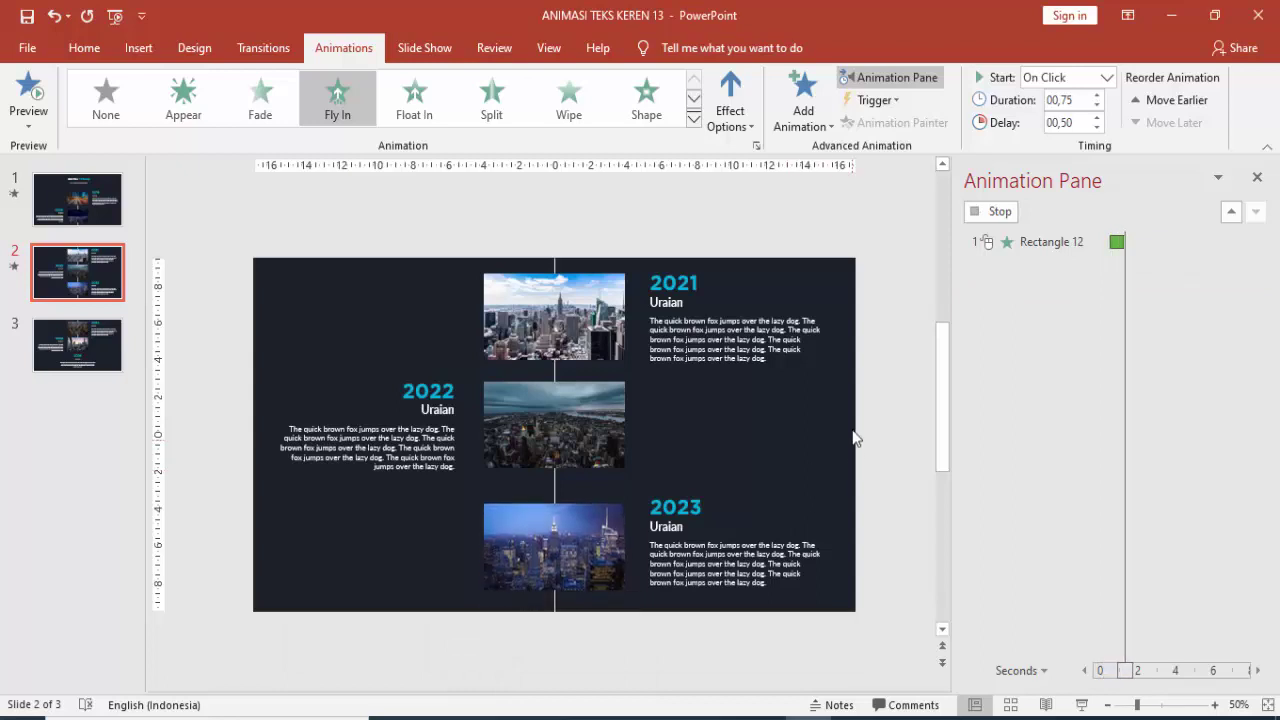
click(598, 290)
Try a Fade entrance on the vertical timeline line, then undo it.
click(555, 375)
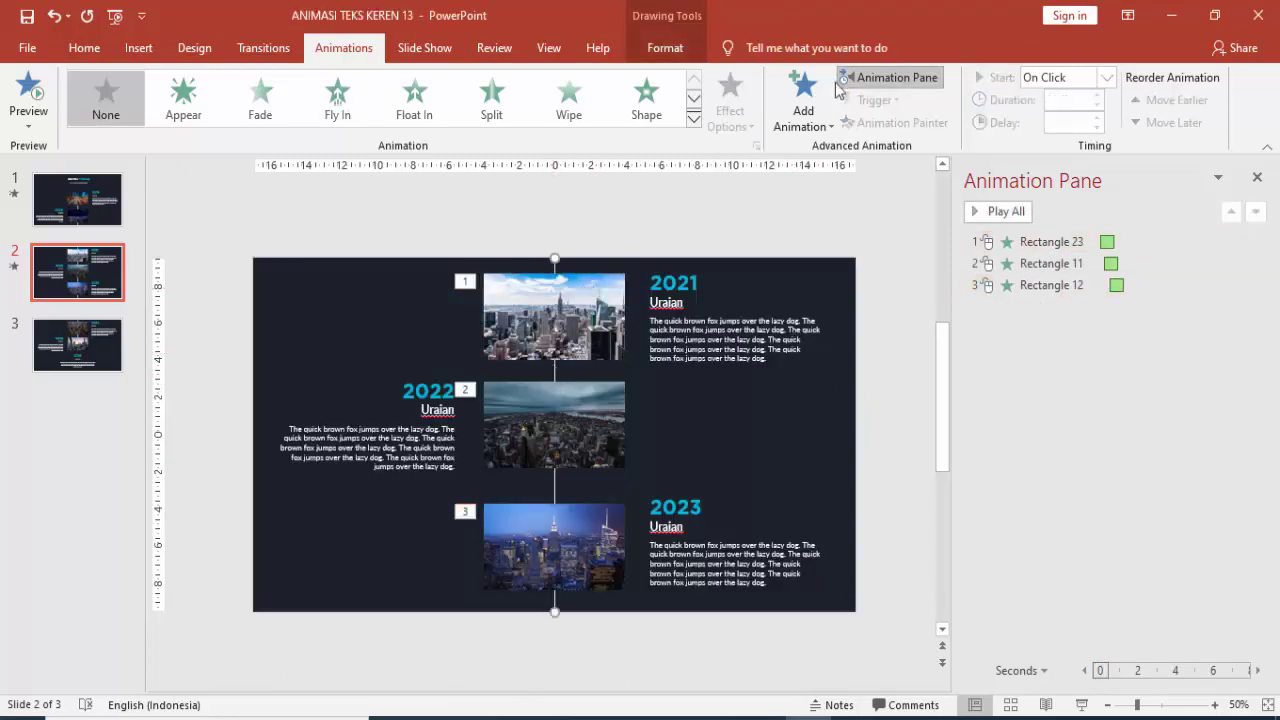
click(803, 105)
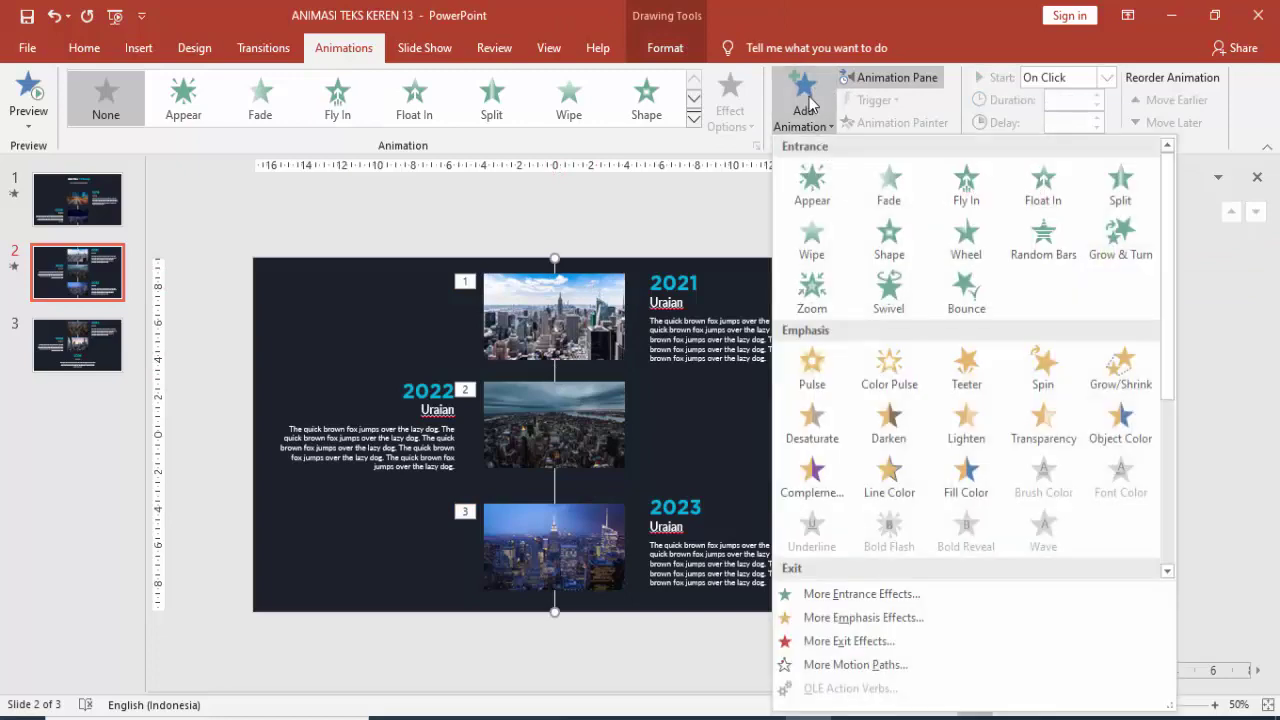
click(901, 192)
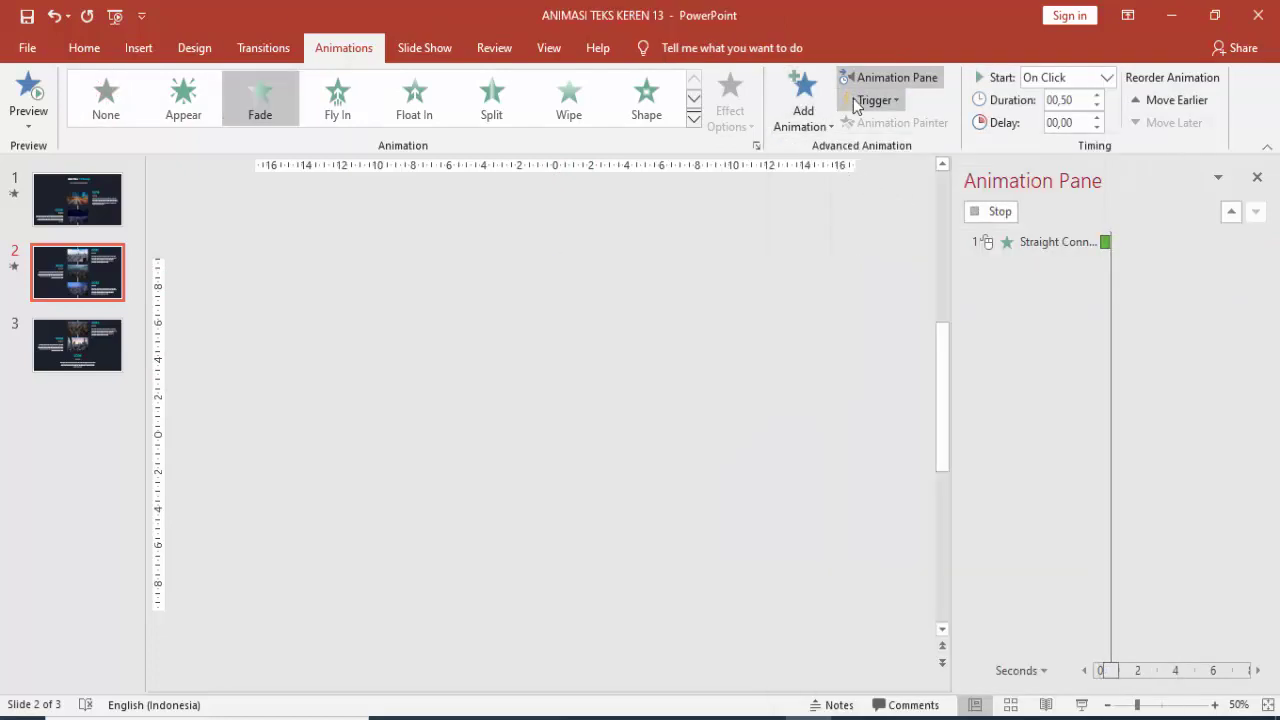
click(808, 110)
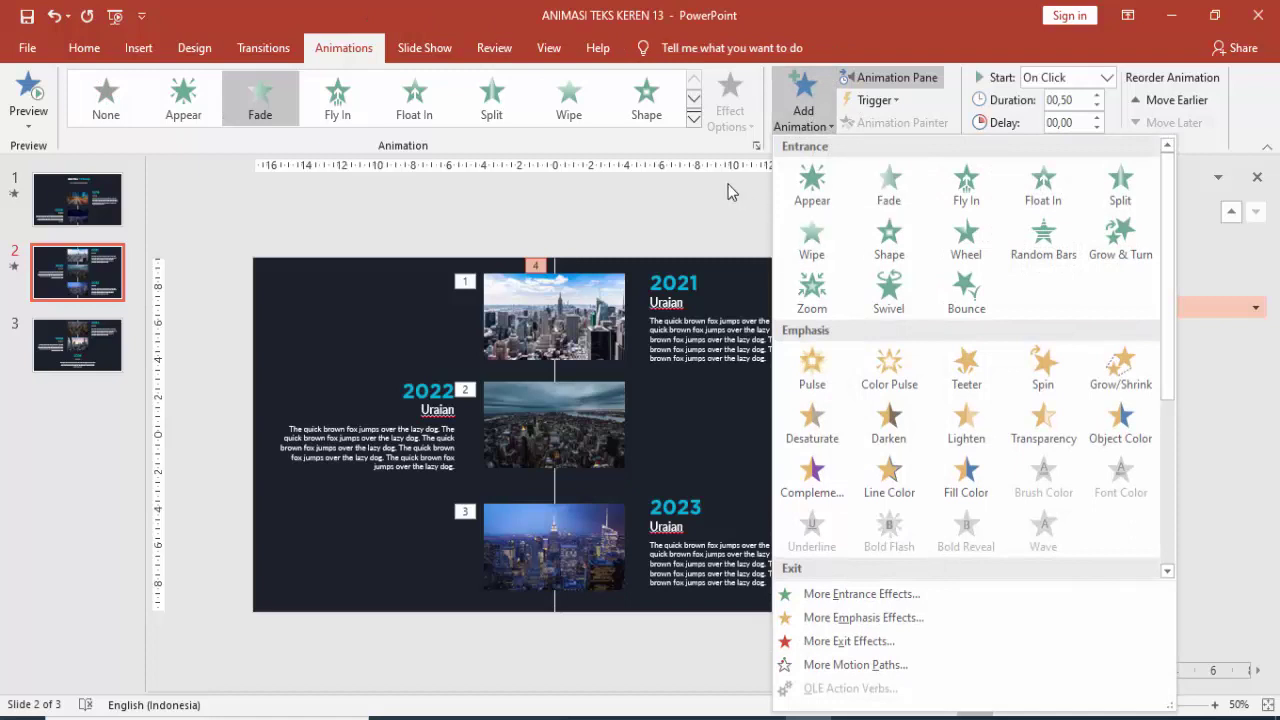
key(Escape)
key(ctrl+z)
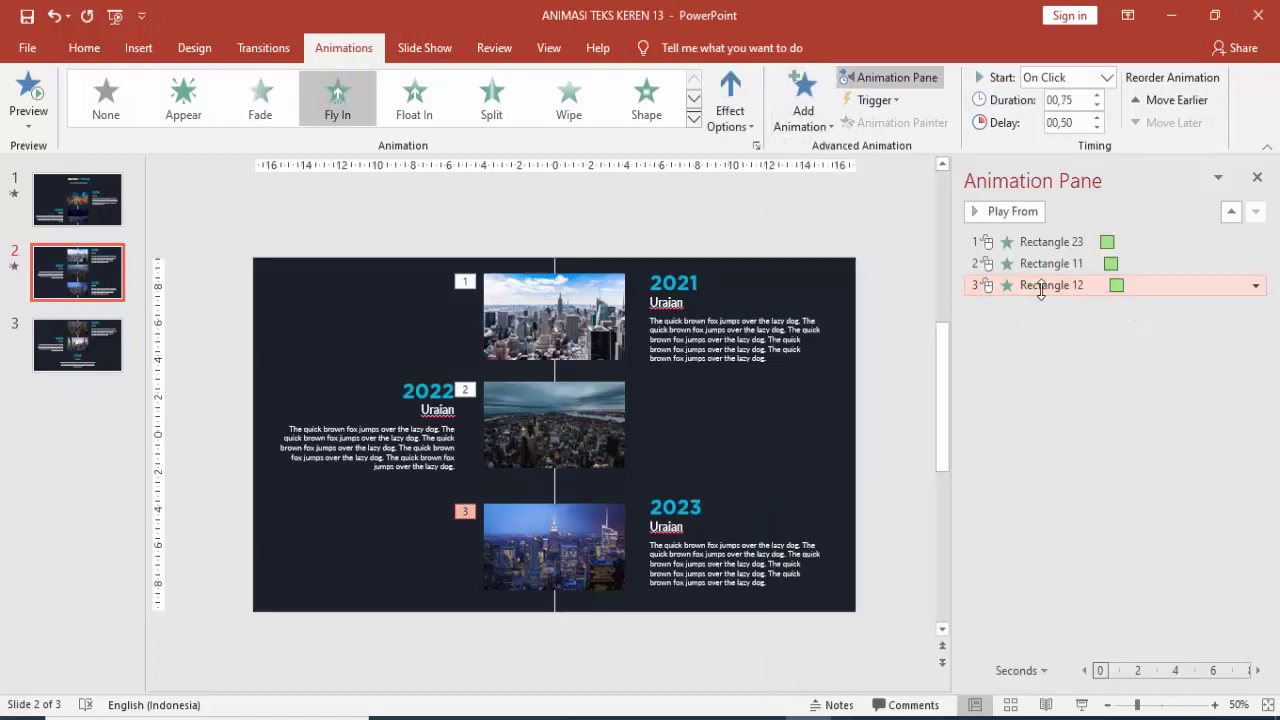
Give the timeline line a Wipe From Top entrance, With Previous, with a 00,75 delay.
click(553, 377)
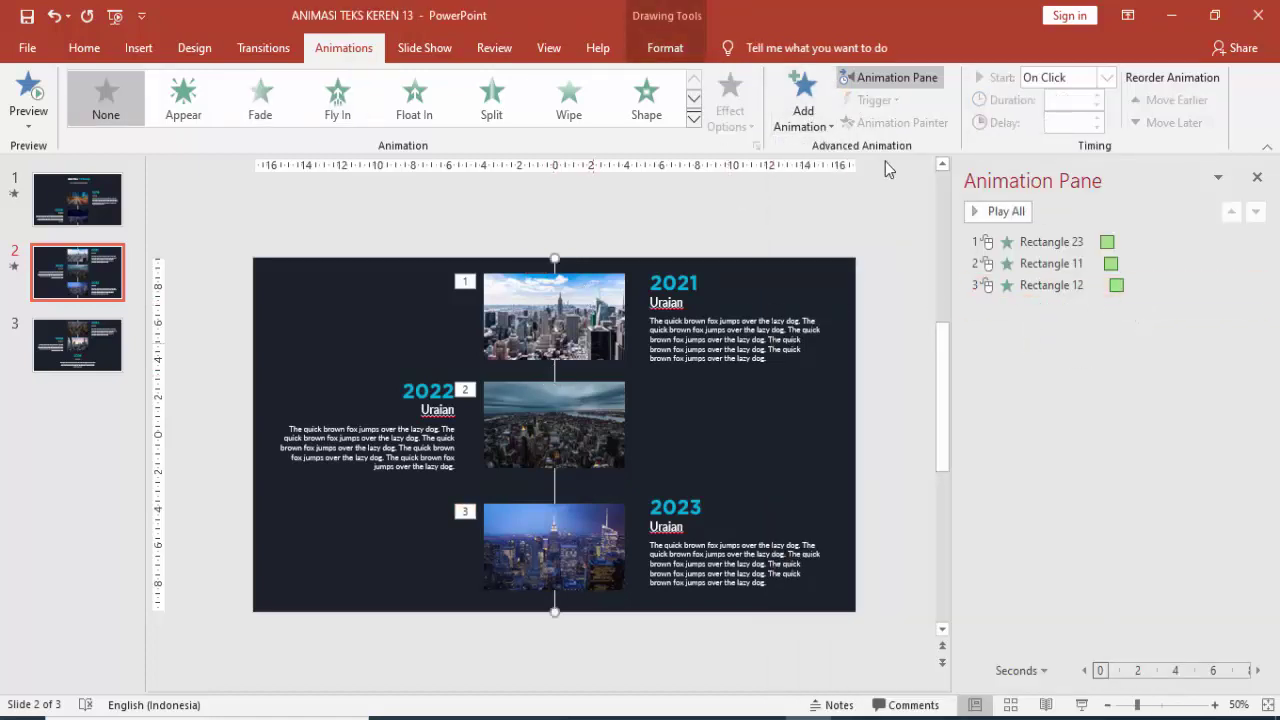
click(803, 100)
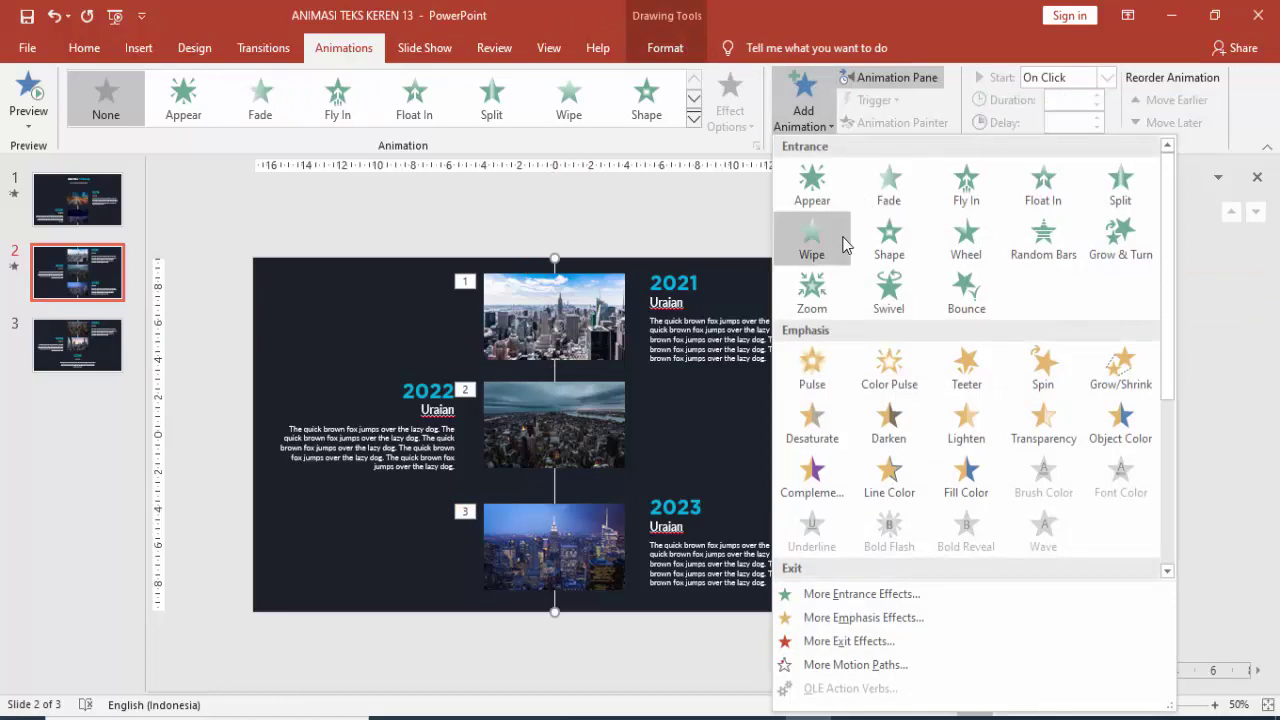
click(812, 244)
click(743, 110)
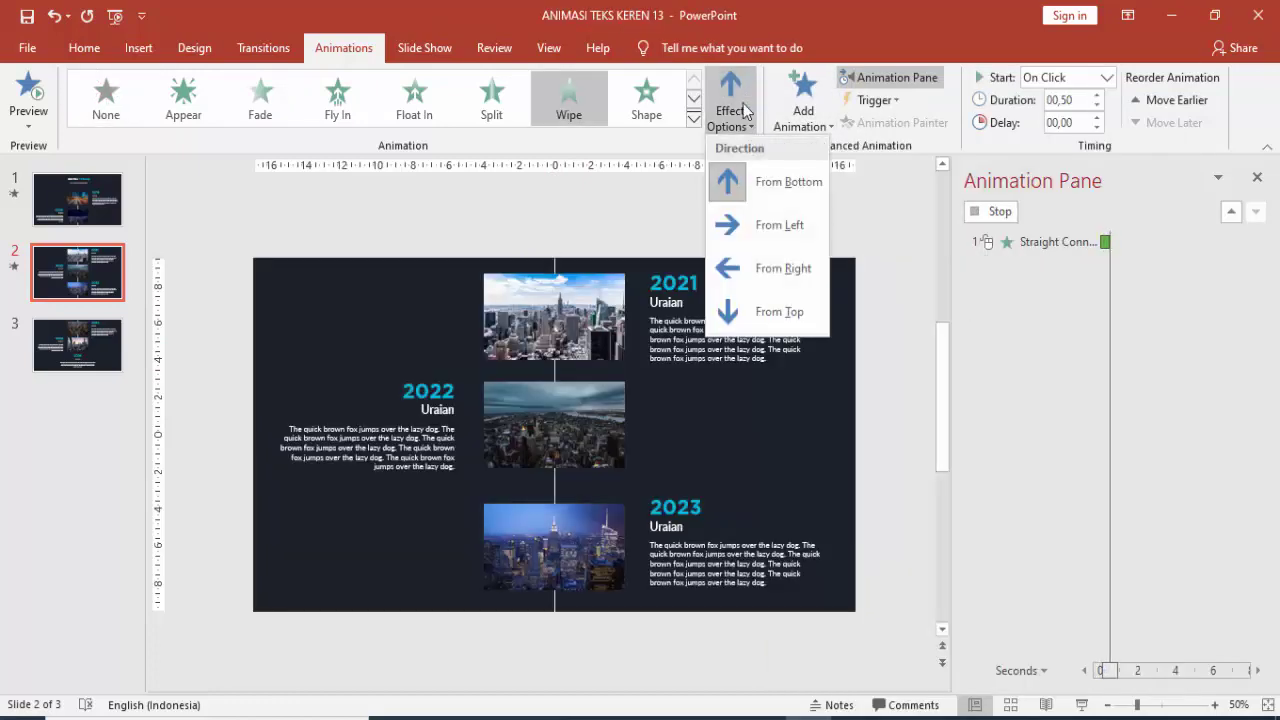
click(766, 310)
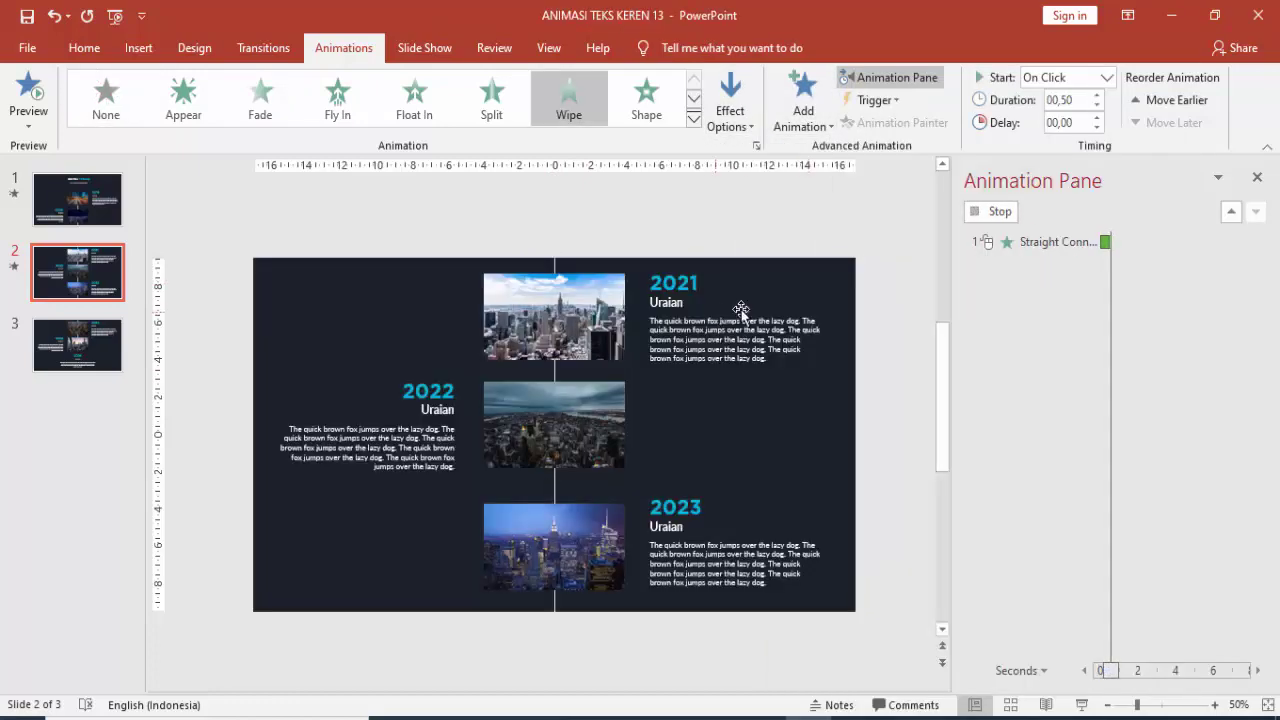
click(1106, 77)
click(1086, 119)
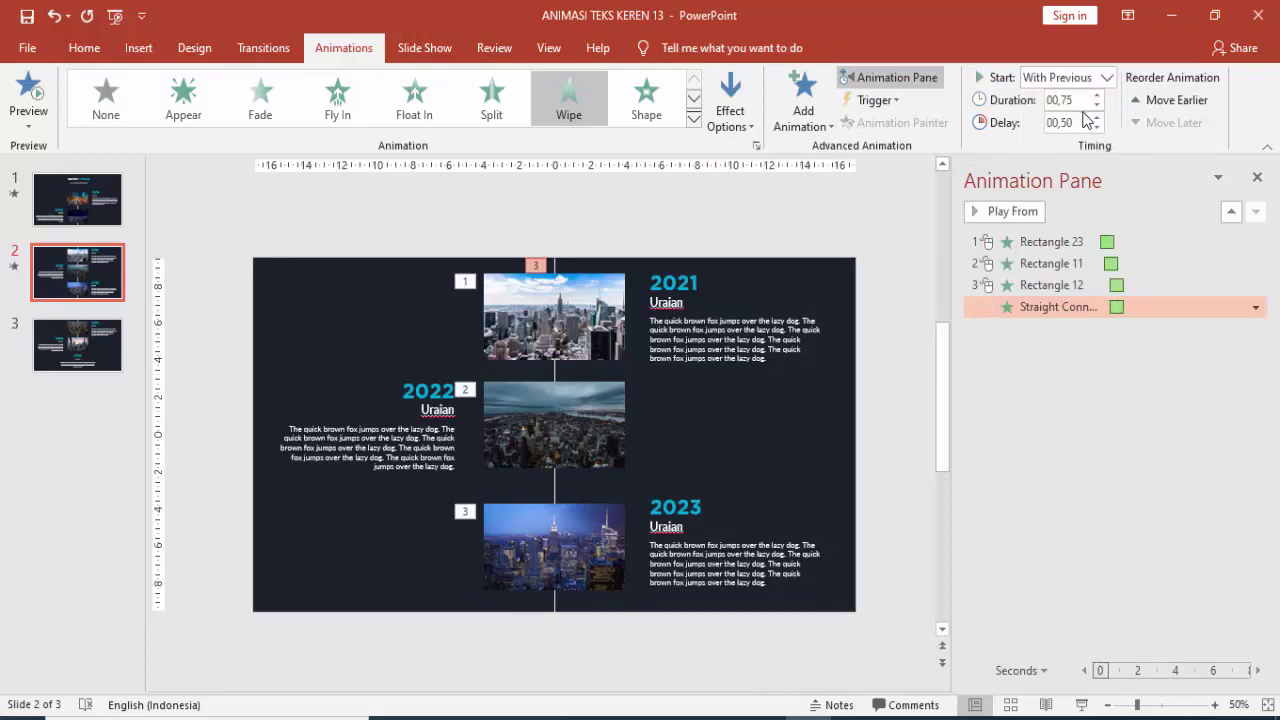
click(1097, 122)
click(594, 552)
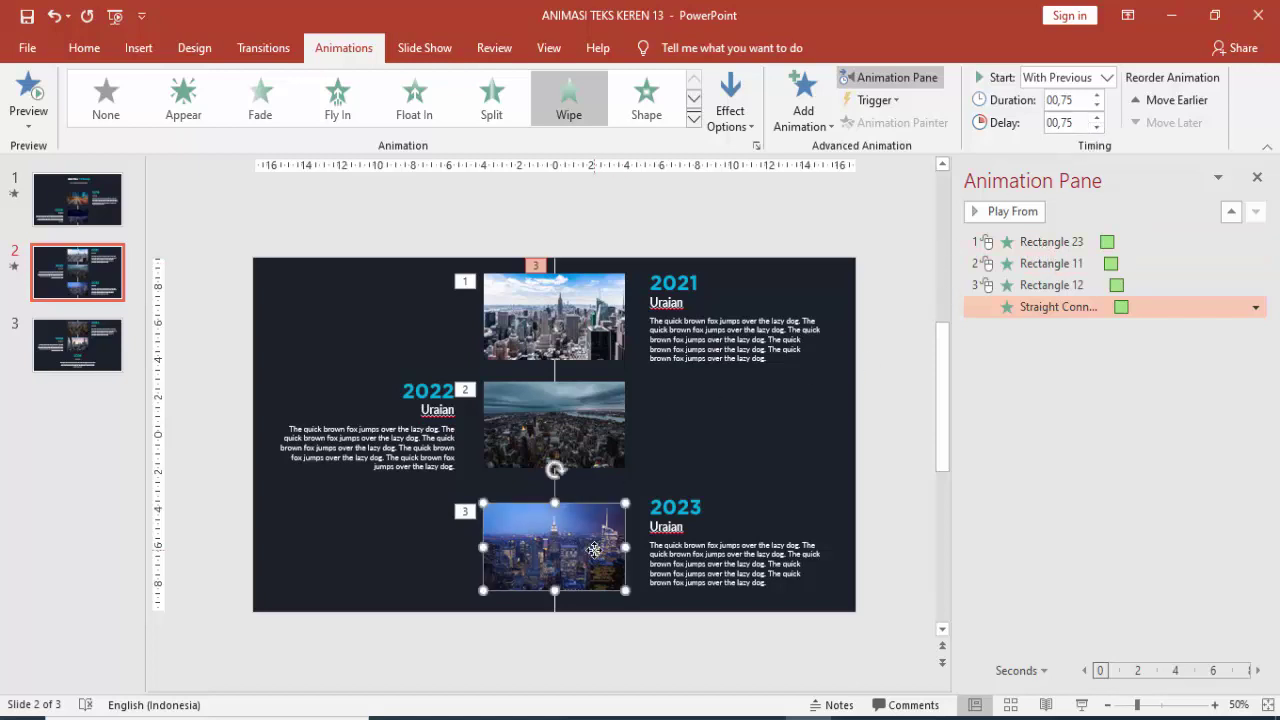
click(555, 266)
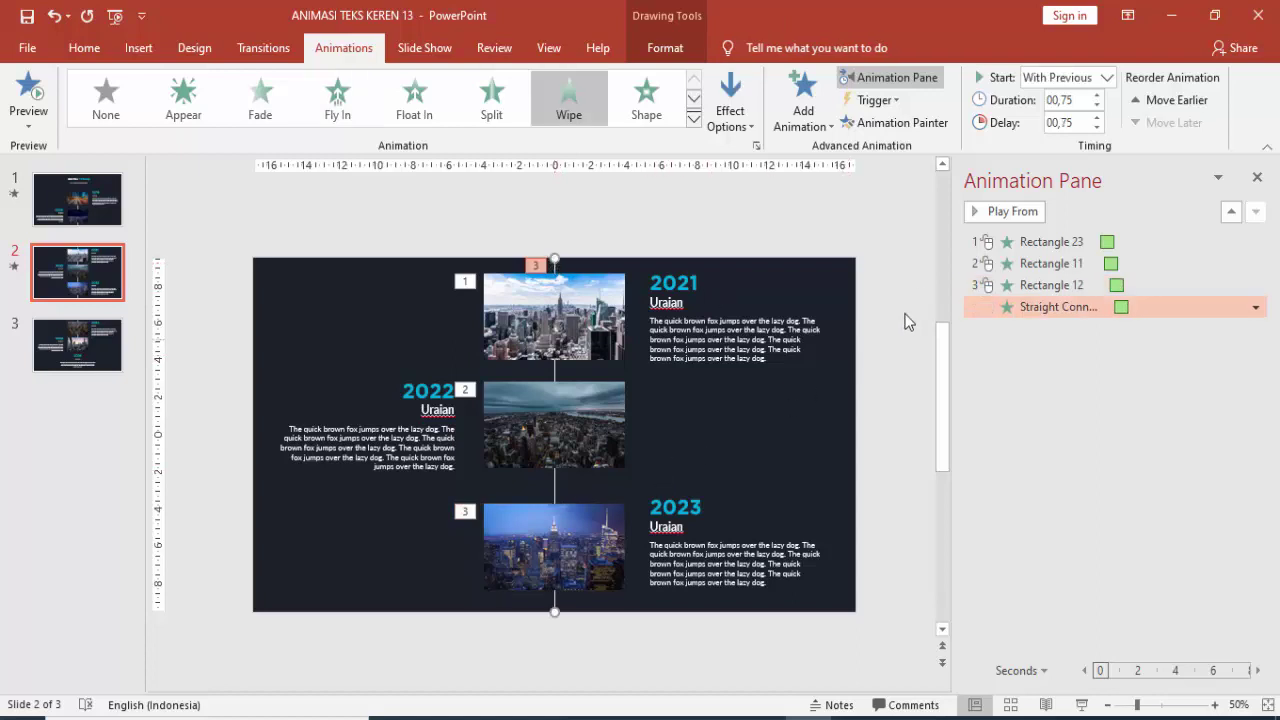
Give the 2021 year text a Fly In From Right entrance starting With Previous.
click(676, 282)
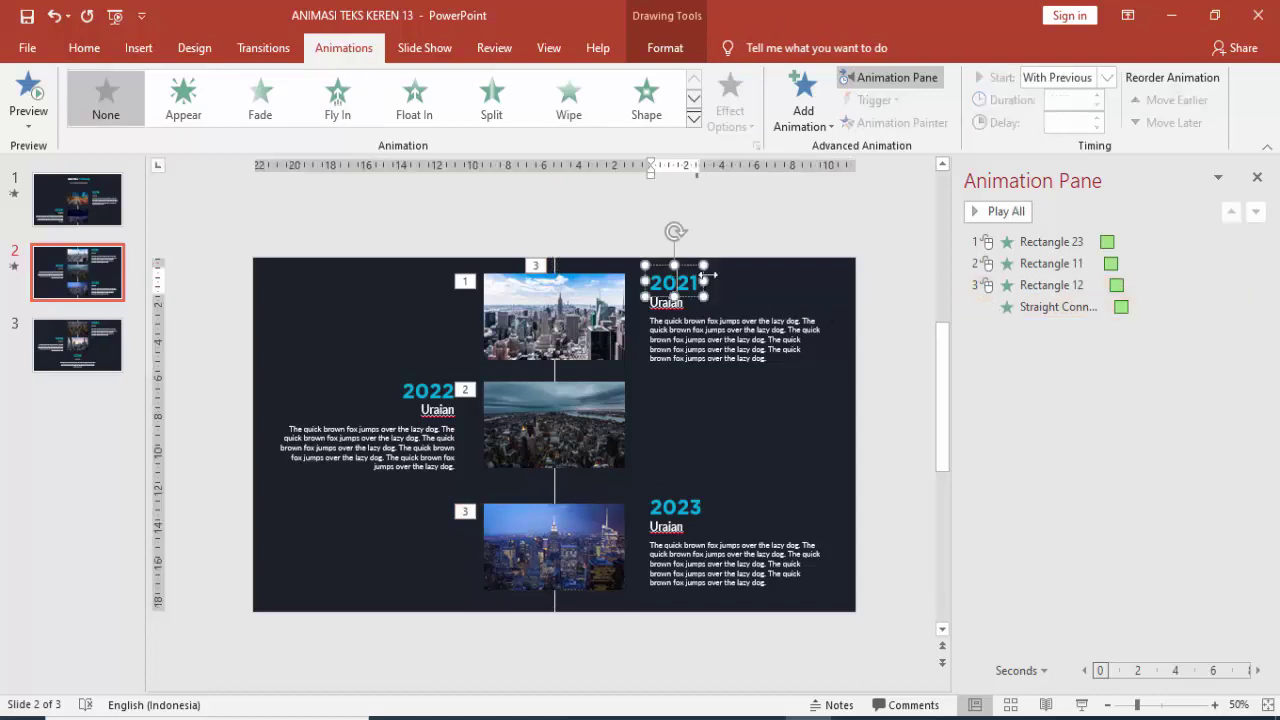
click(700, 262)
click(803, 100)
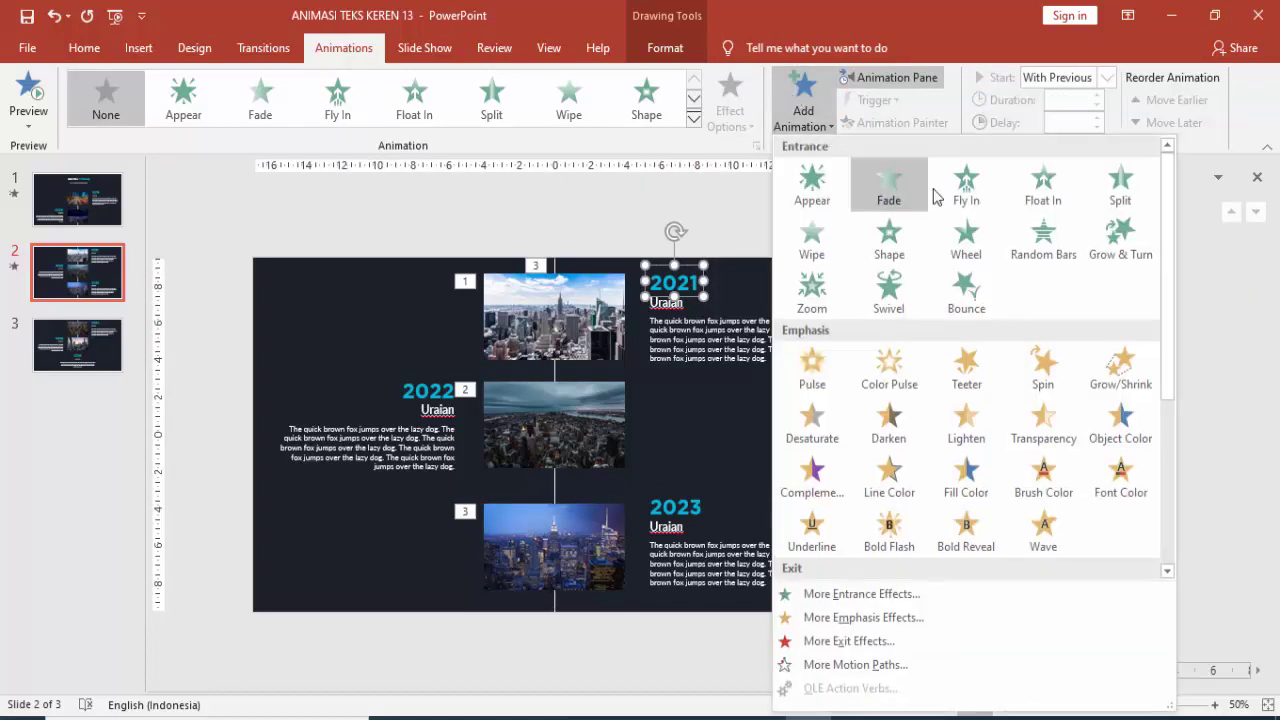
key(Escape)
click(337, 100)
click(730, 110)
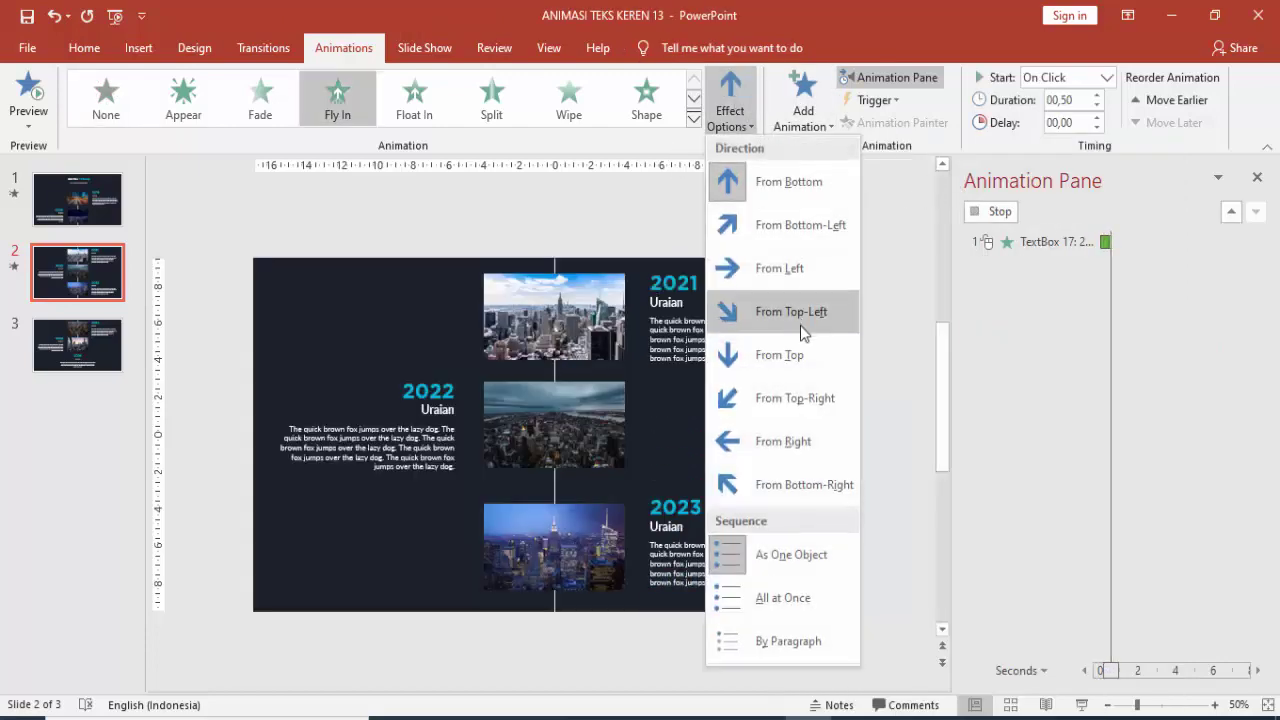
click(808, 430)
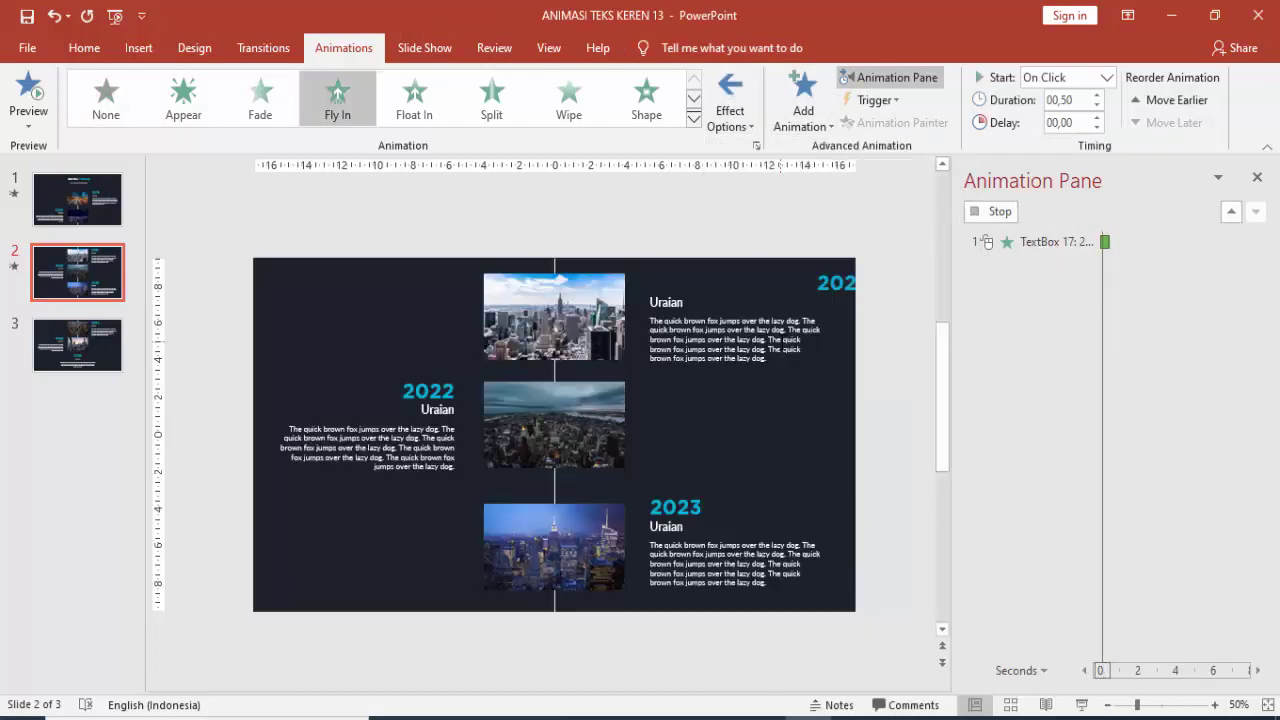
click(1106, 77)
click(1062, 117)
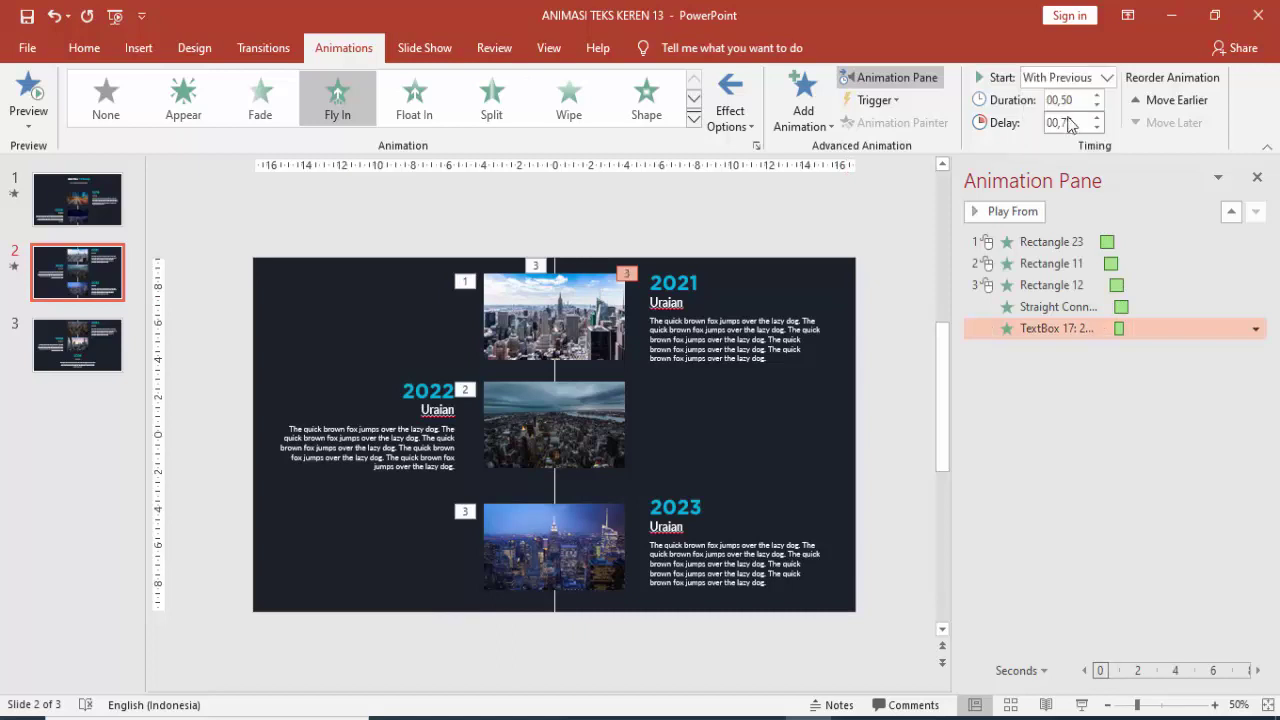
Adjust the 2021 text's start delay against the first photo's timing, settling on 00,50.
click(1097, 117)
click(686, 262)
click(684, 266)
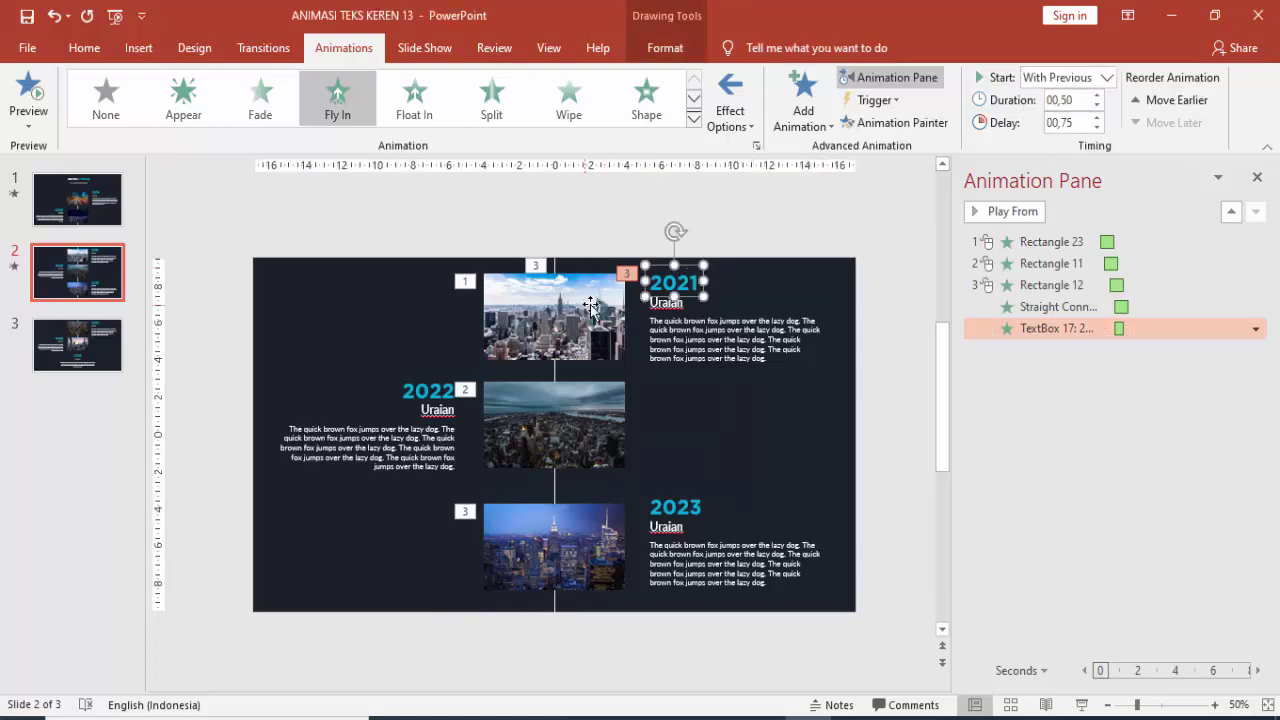
click(1066, 244)
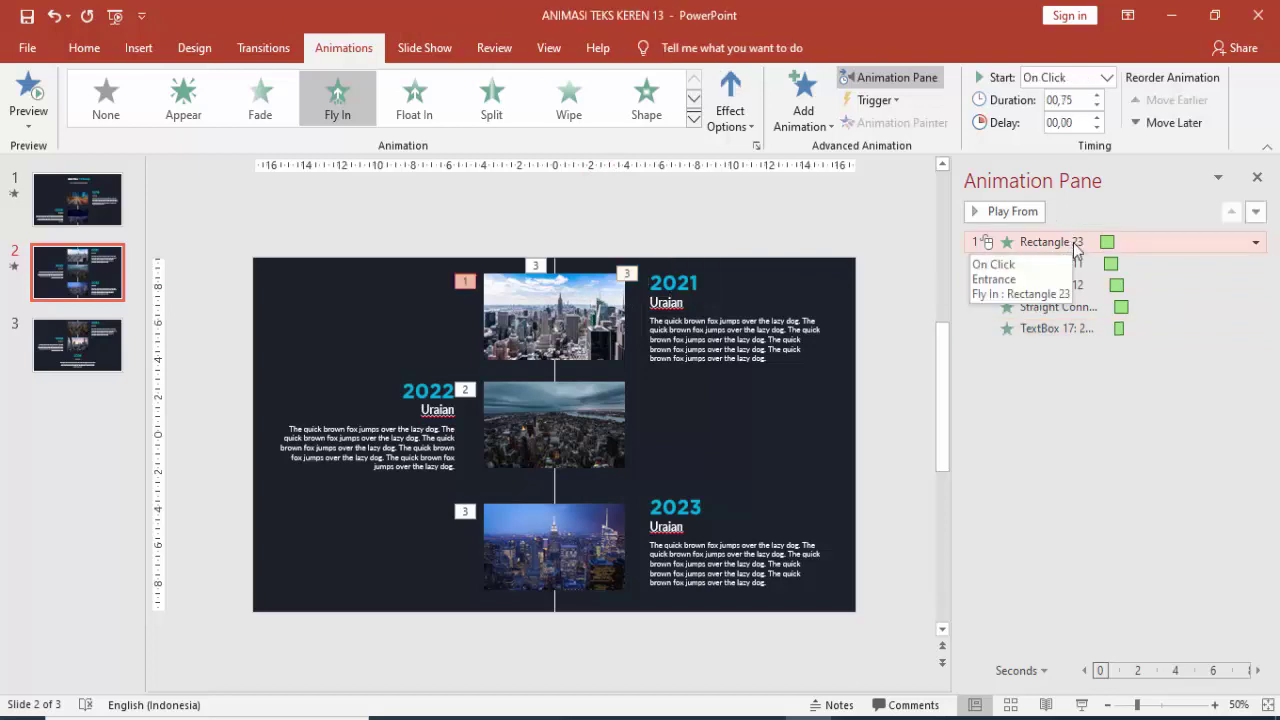
click(1057, 328)
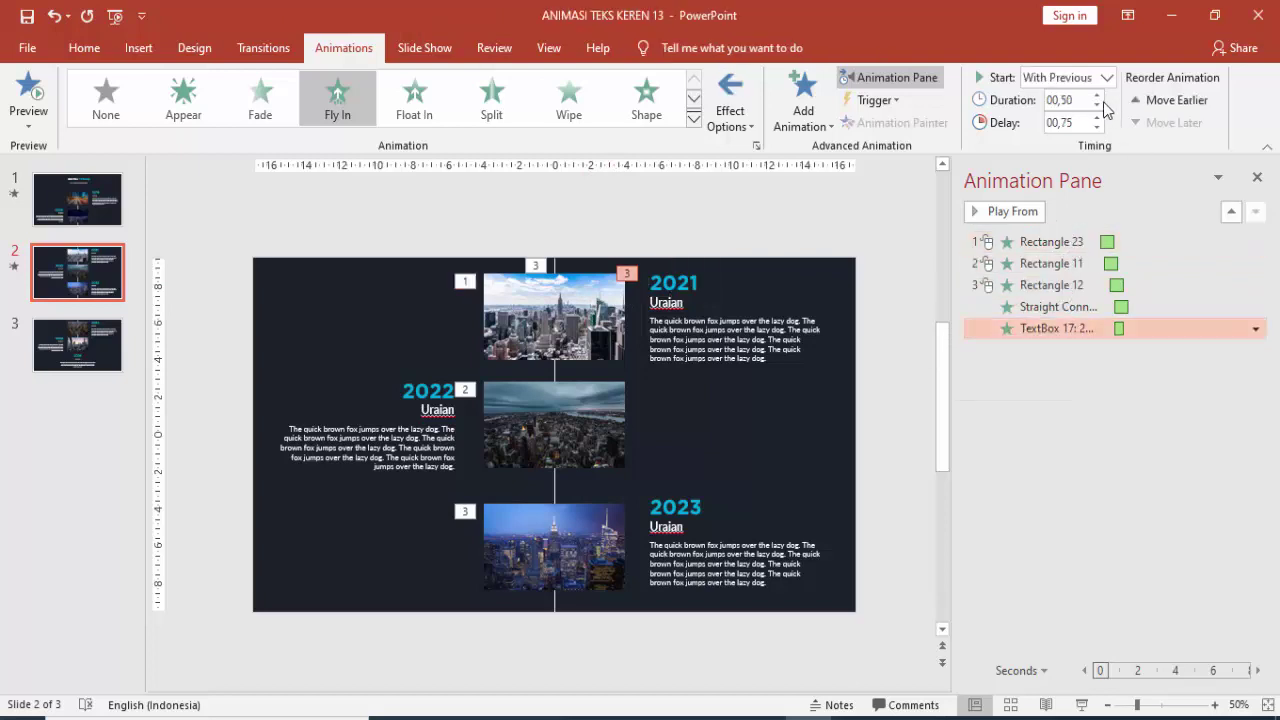
click(1097, 127)
Copy the 2021 year's Fly In onto its Uraian heading and paragraph, delayed 00,25 and 00,50.
click(680, 282)
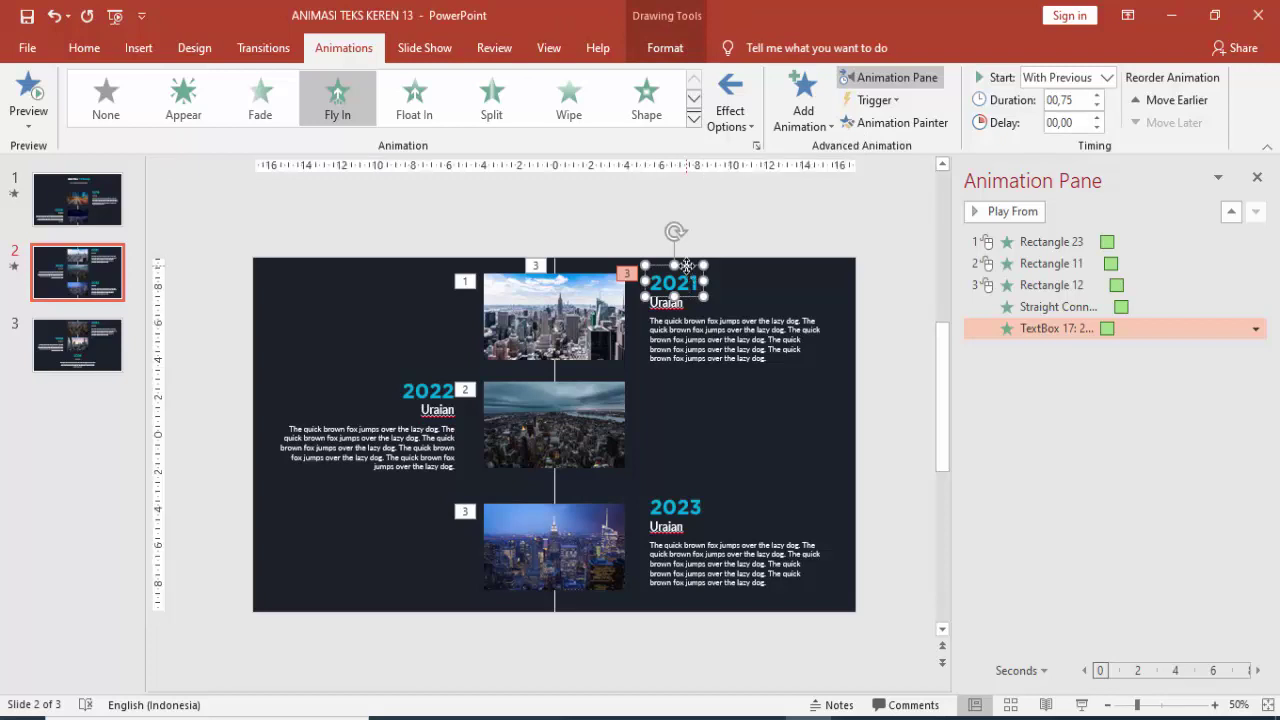
click(880, 120)
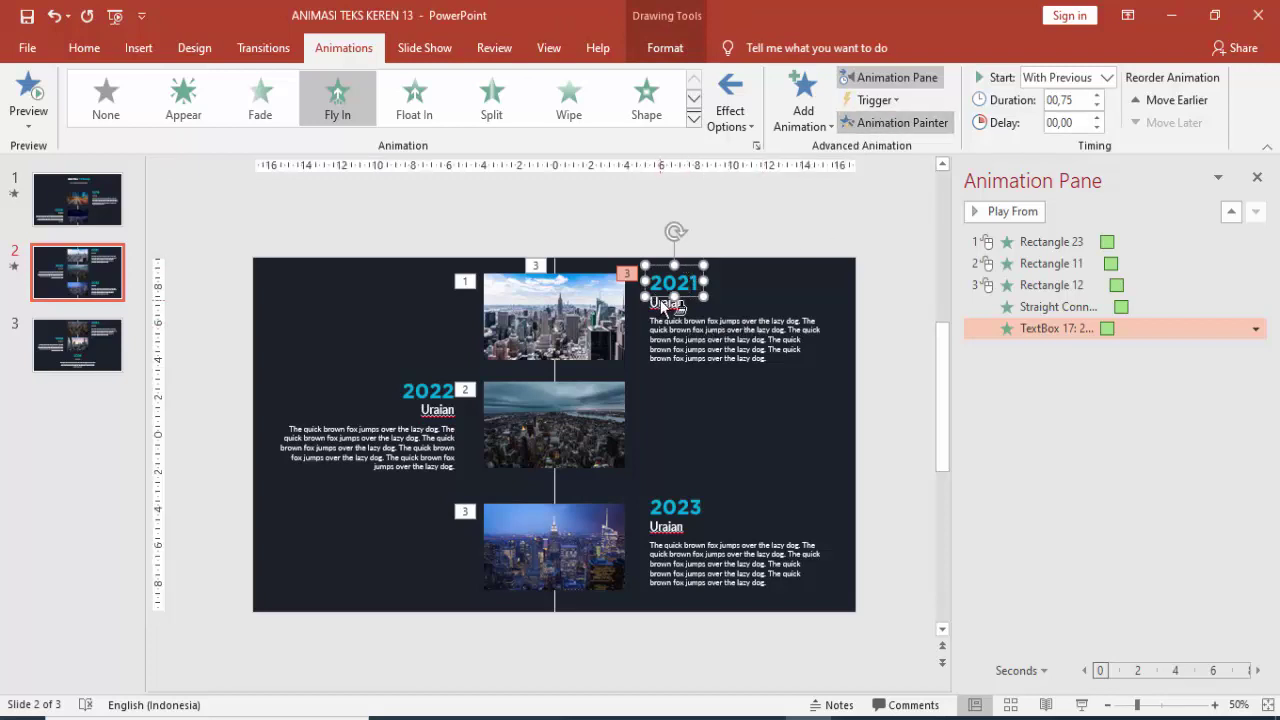
click(662, 304)
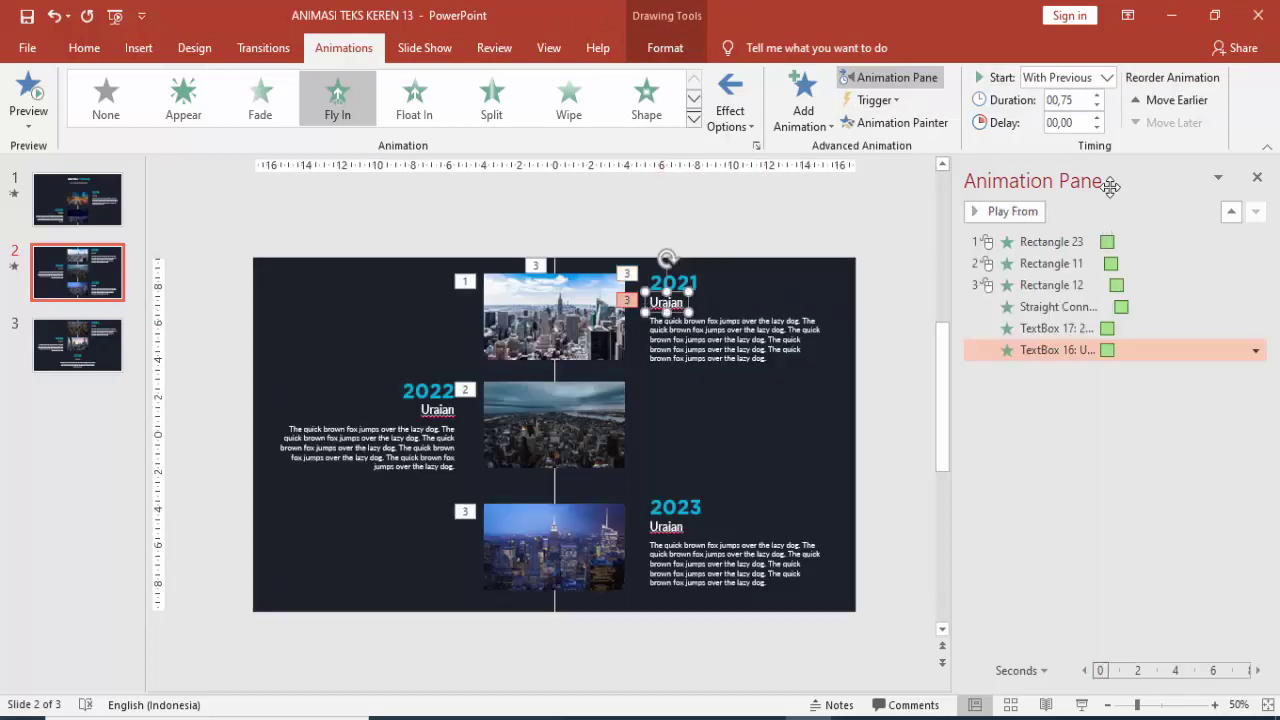
click(1097, 117)
click(880, 122)
click(738, 340)
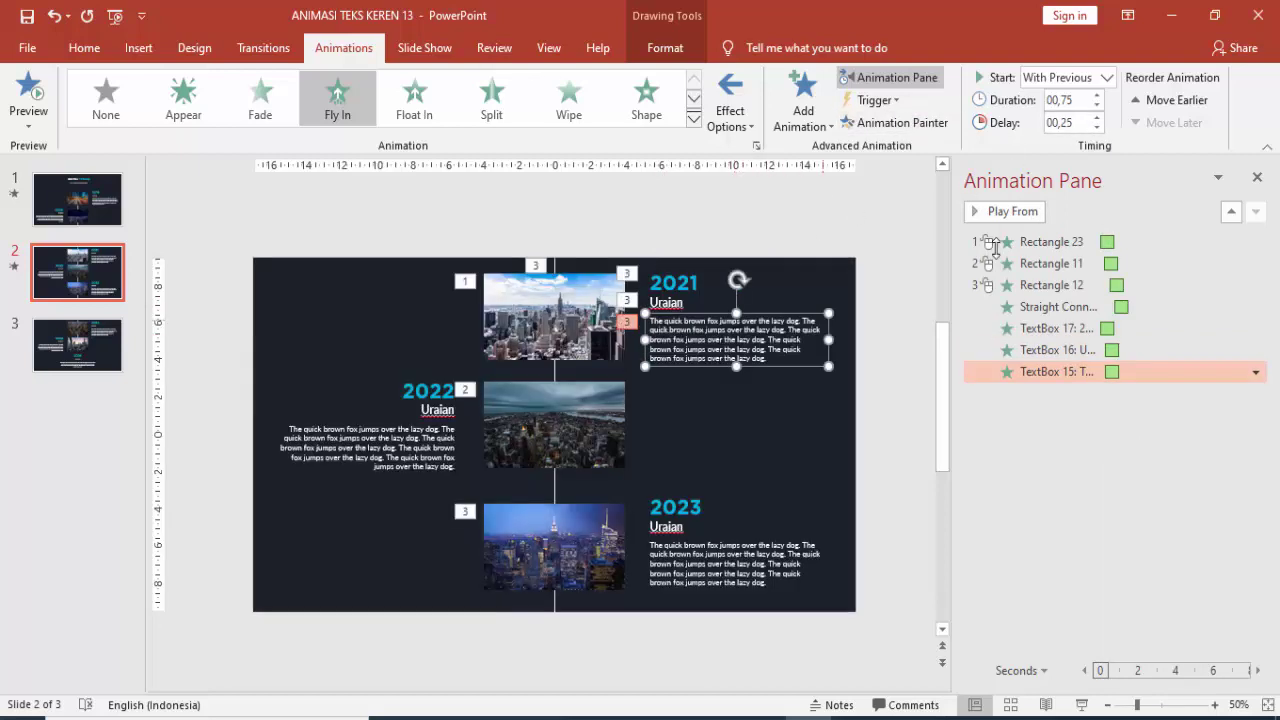
click(1097, 117)
Give the 2022 title a Fly In entrance and set the middle photo's delay to 0.25 s.
click(430, 390)
click(803, 100)
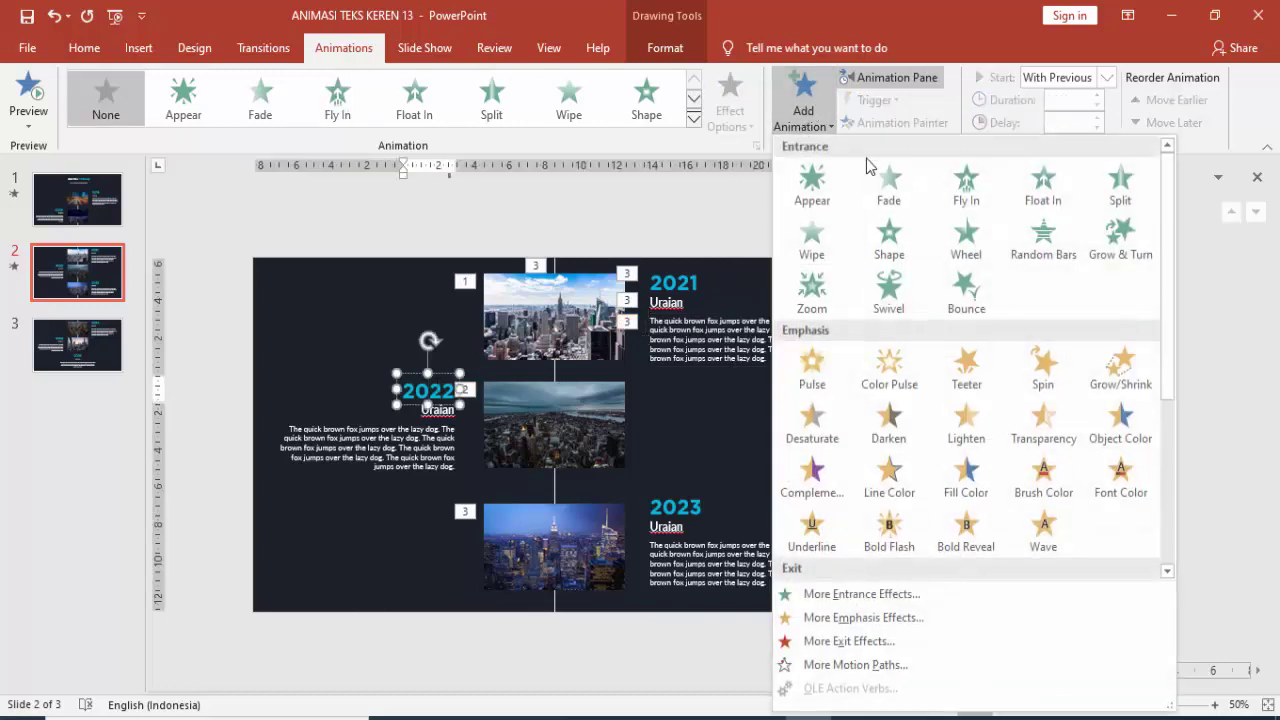
click(959, 183)
click(730, 110)
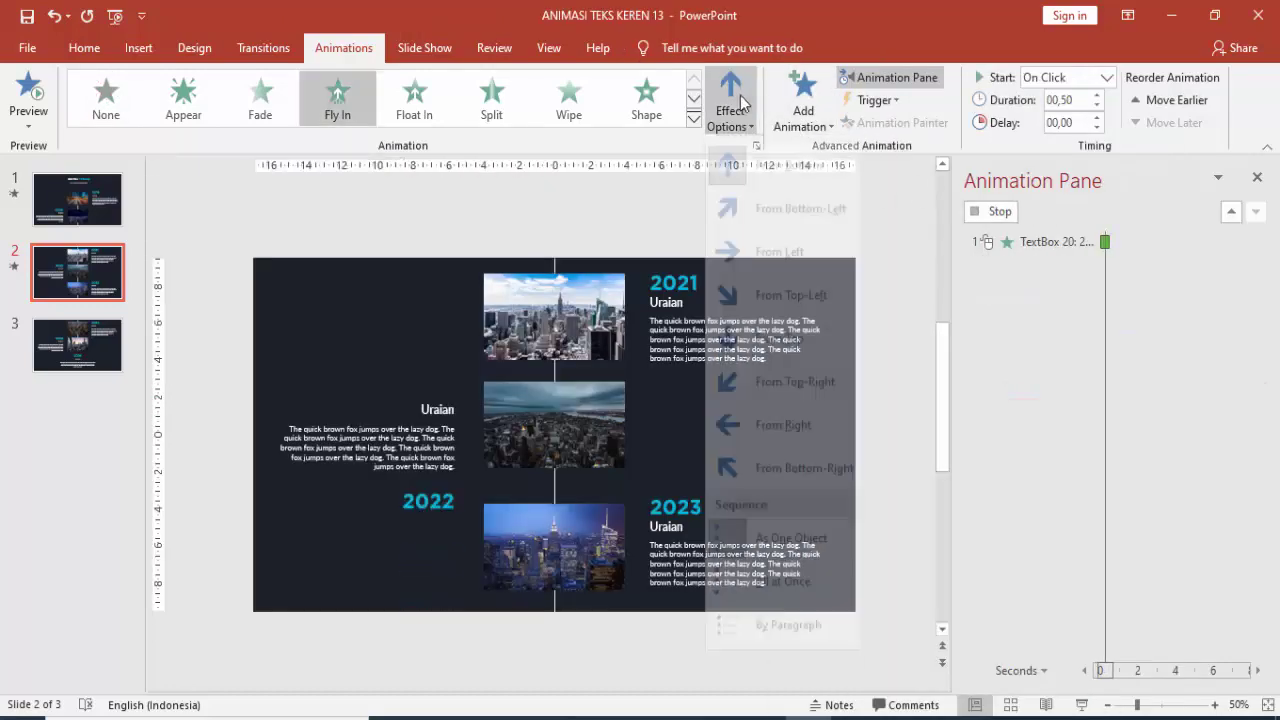
click(712, 263)
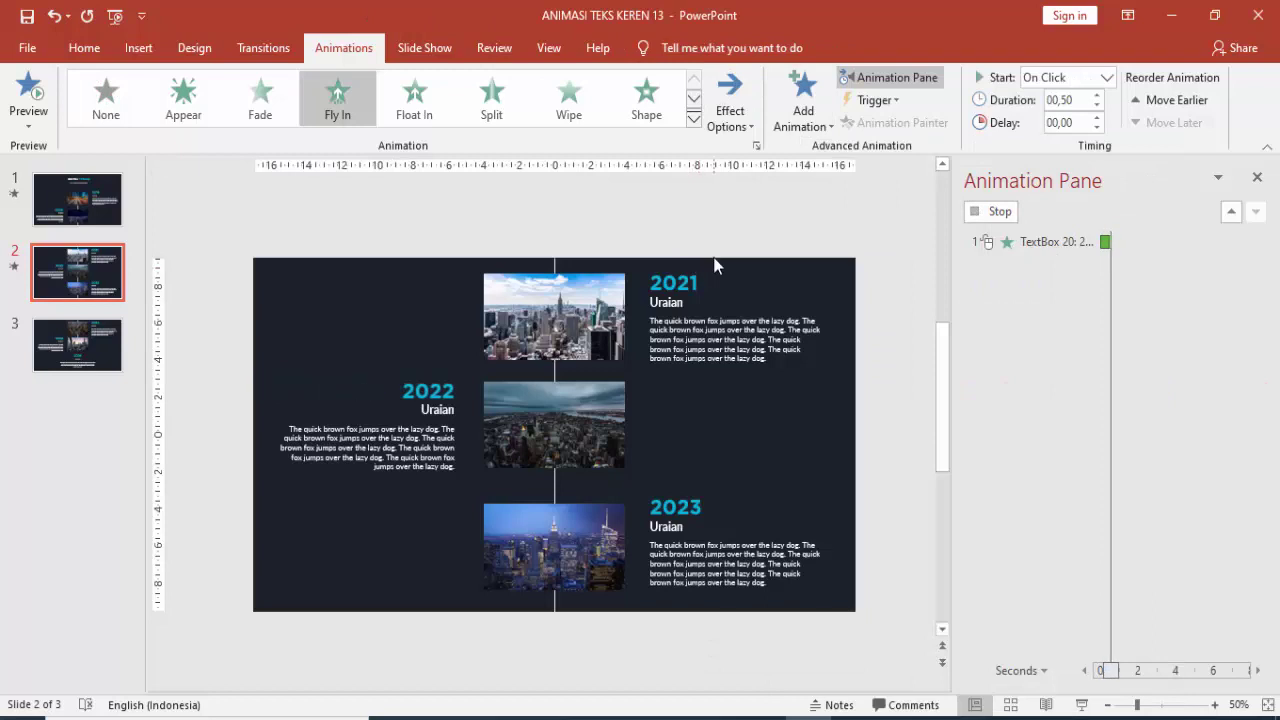
click(533, 398)
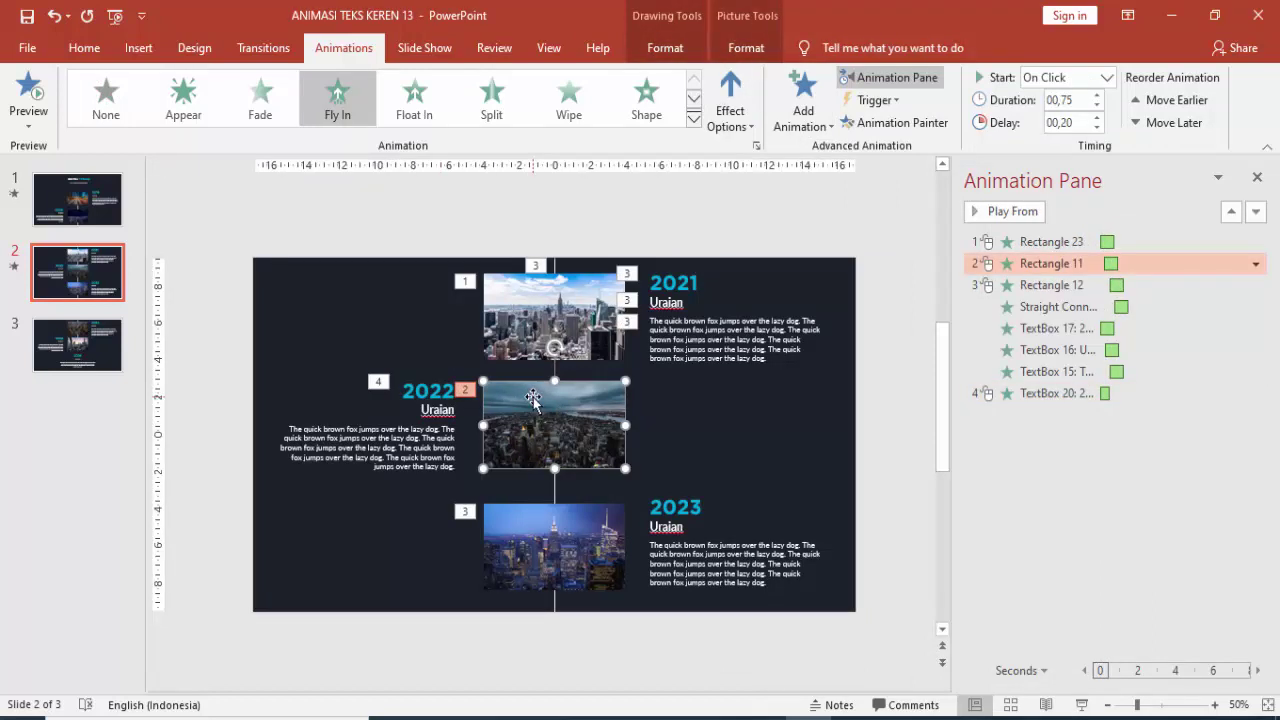
click(1097, 117)
Start the 2022 title With Previous after 0.25 s and copy its animation onto the Uraian heading.
click(438, 376)
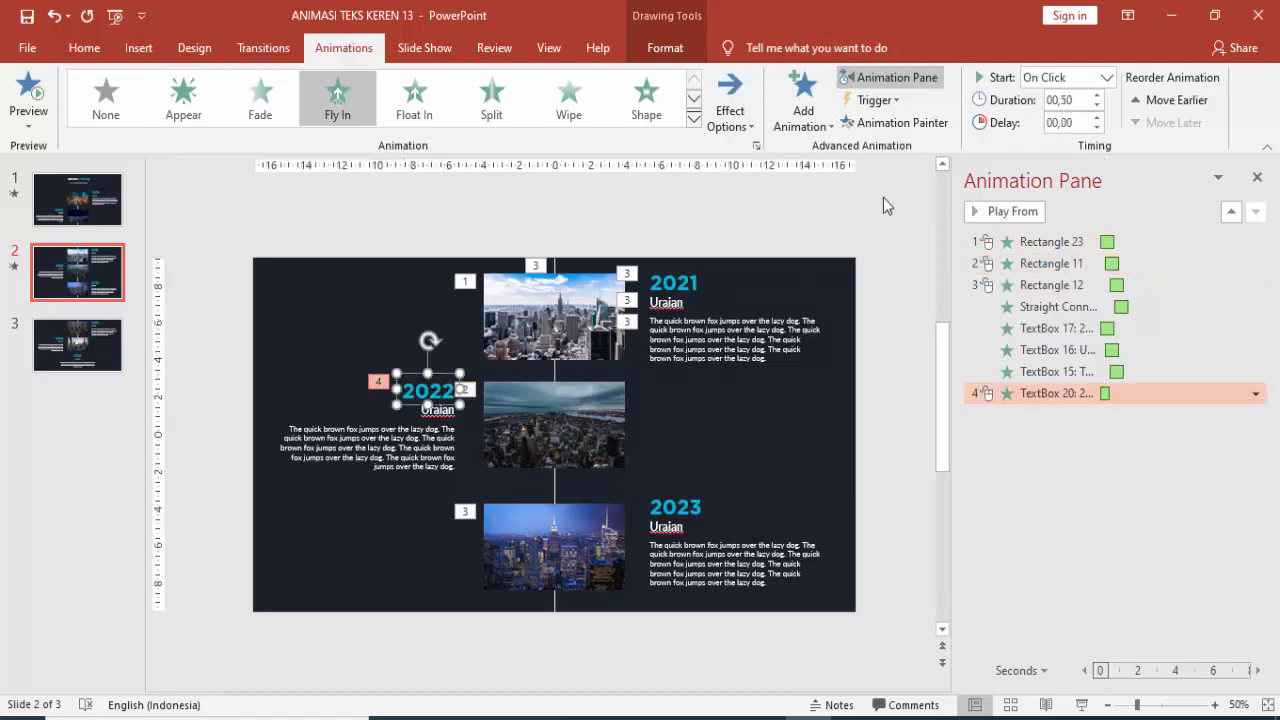
click(1105, 78)
click(1090, 114)
click(1098, 117)
click(1098, 117)
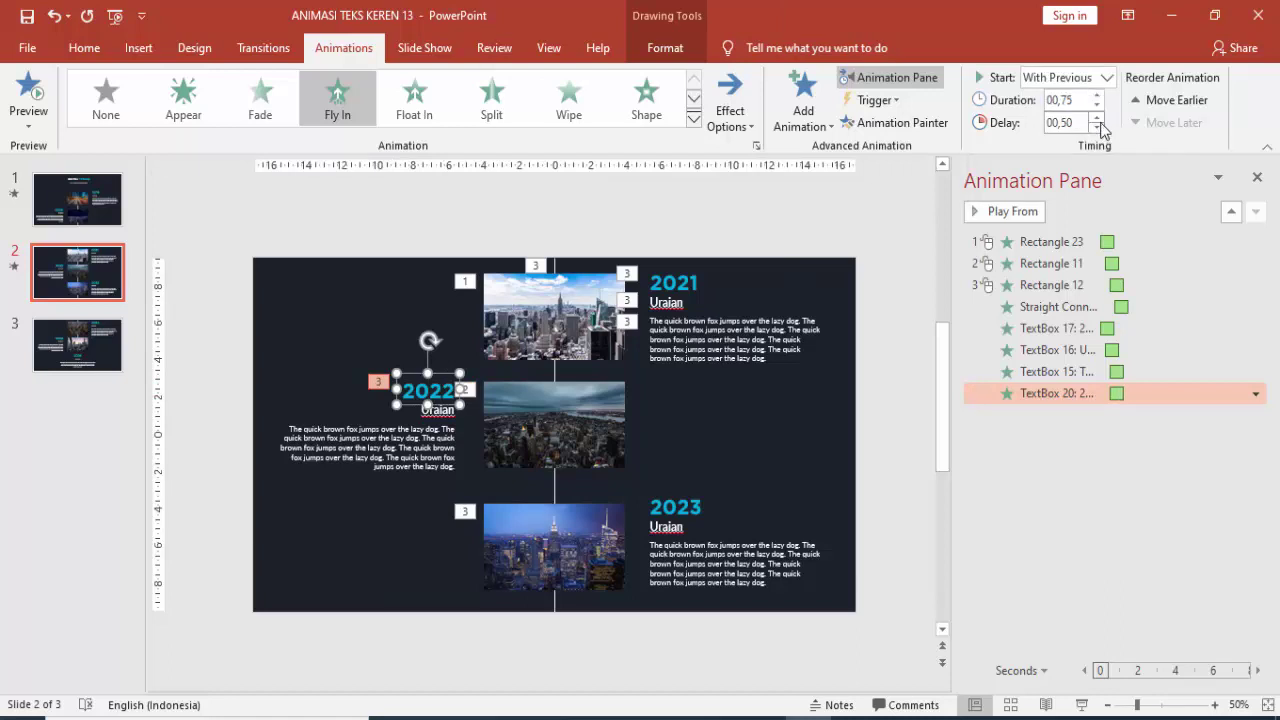
click(1097, 127)
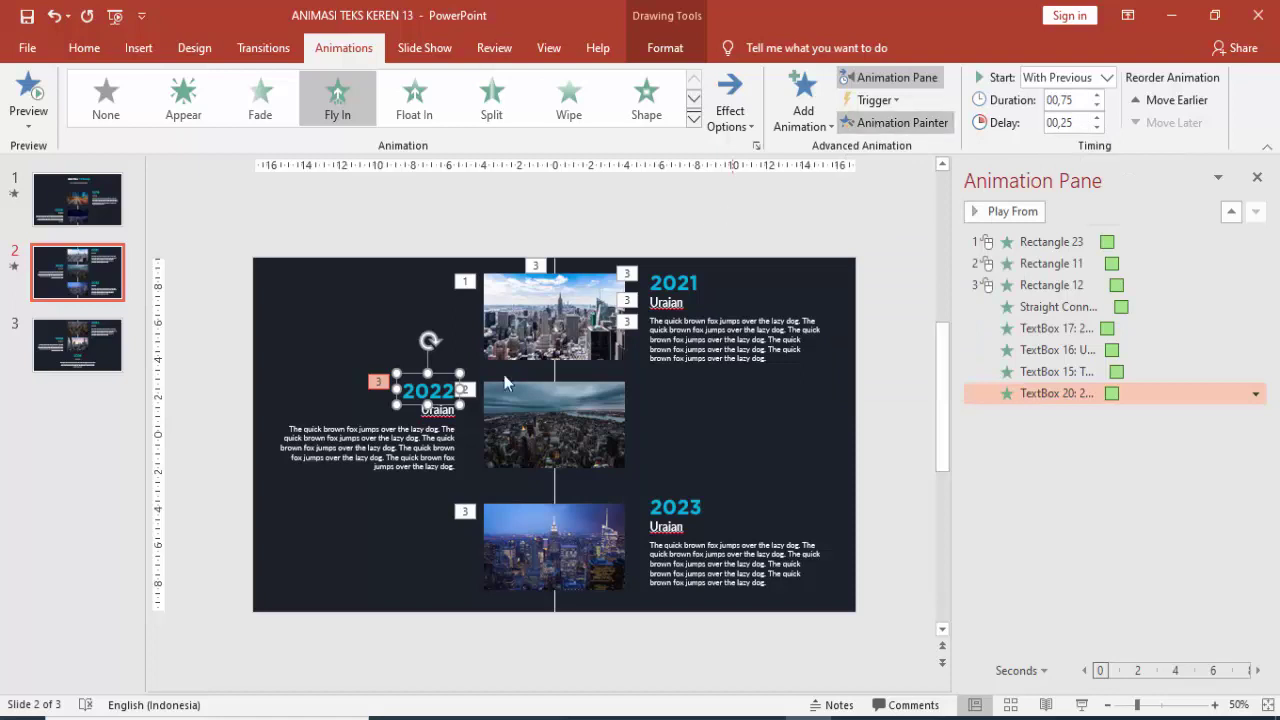
click(438, 412)
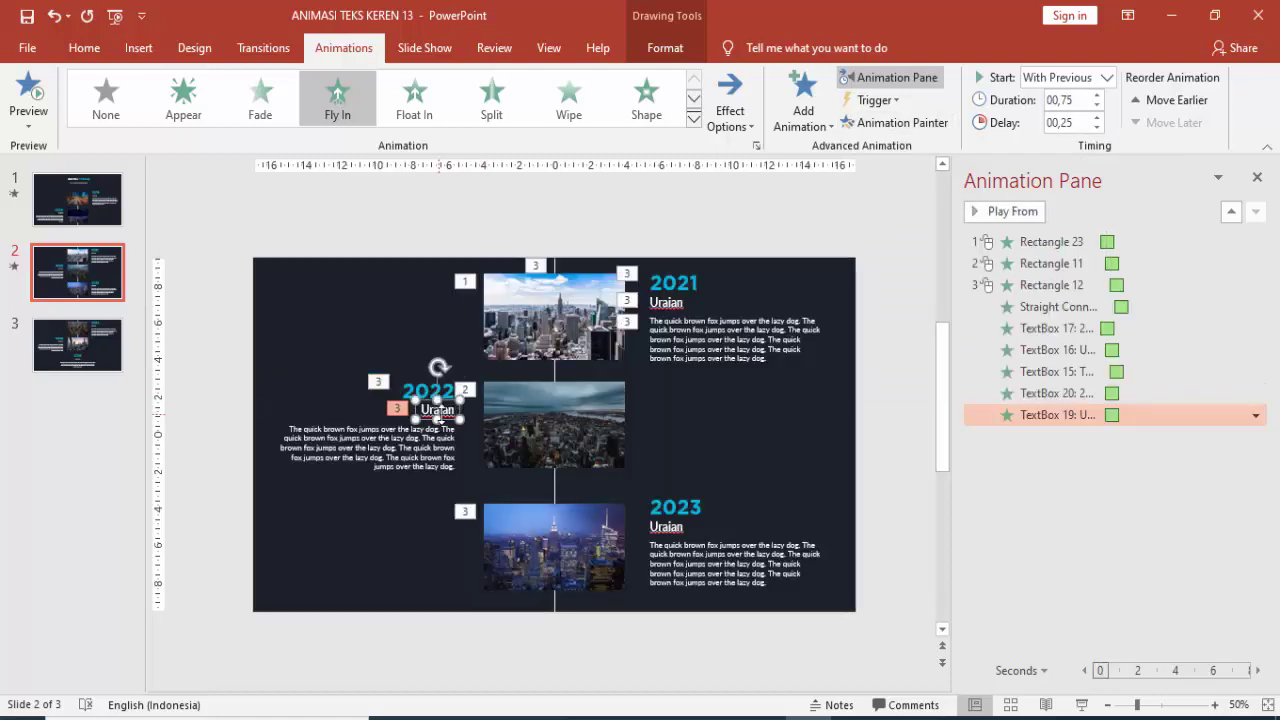
Delay the 2022 Uraian heading 0.50 s and copy its Fly In to the description at 0.75 s.
click(1097, 117)
click(880, 122)
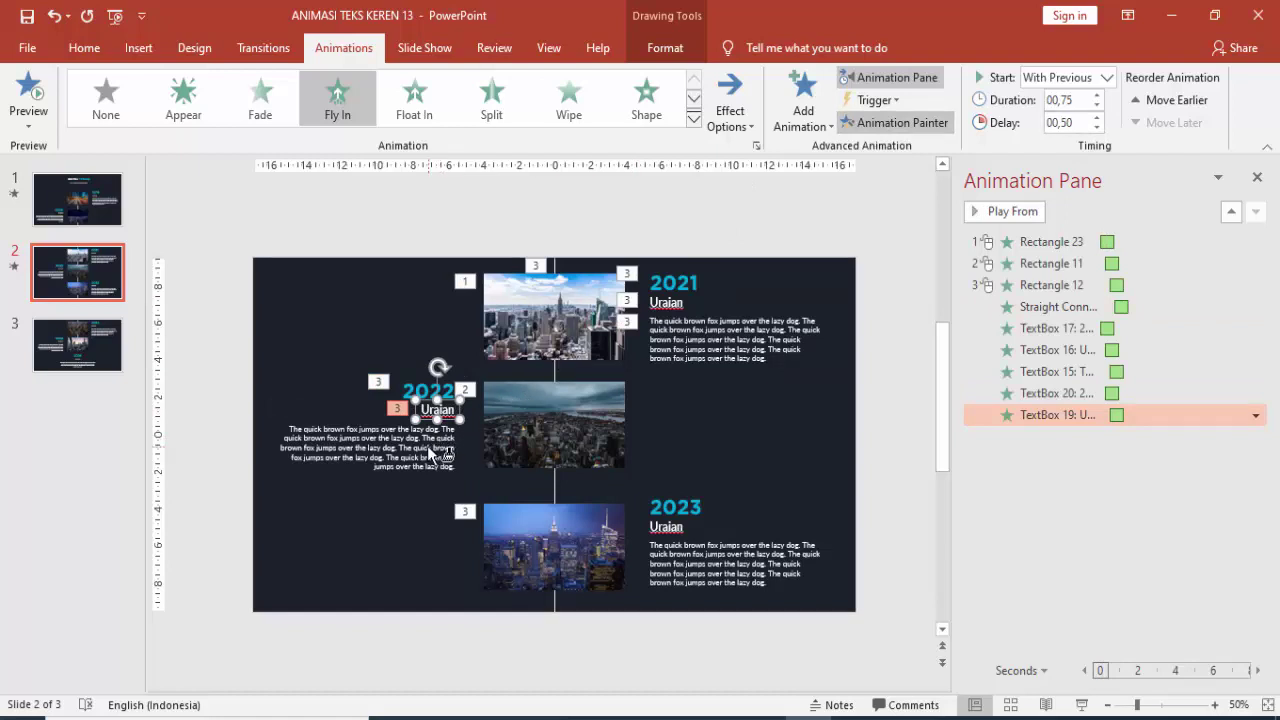
click(442, 455)
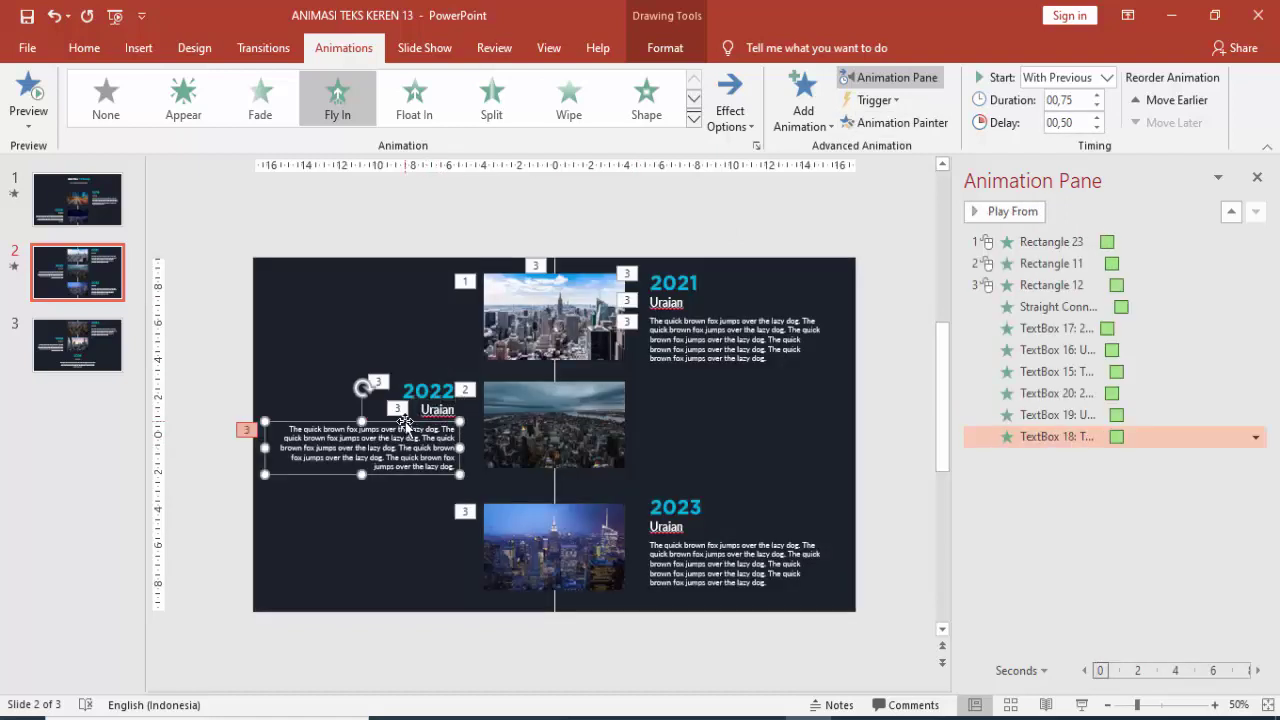
click(1097, 117)
click(676, 507)
Copy the 2021 title's Fly In animation onto the 2023 title with Animation Painter.
click(682, 280)
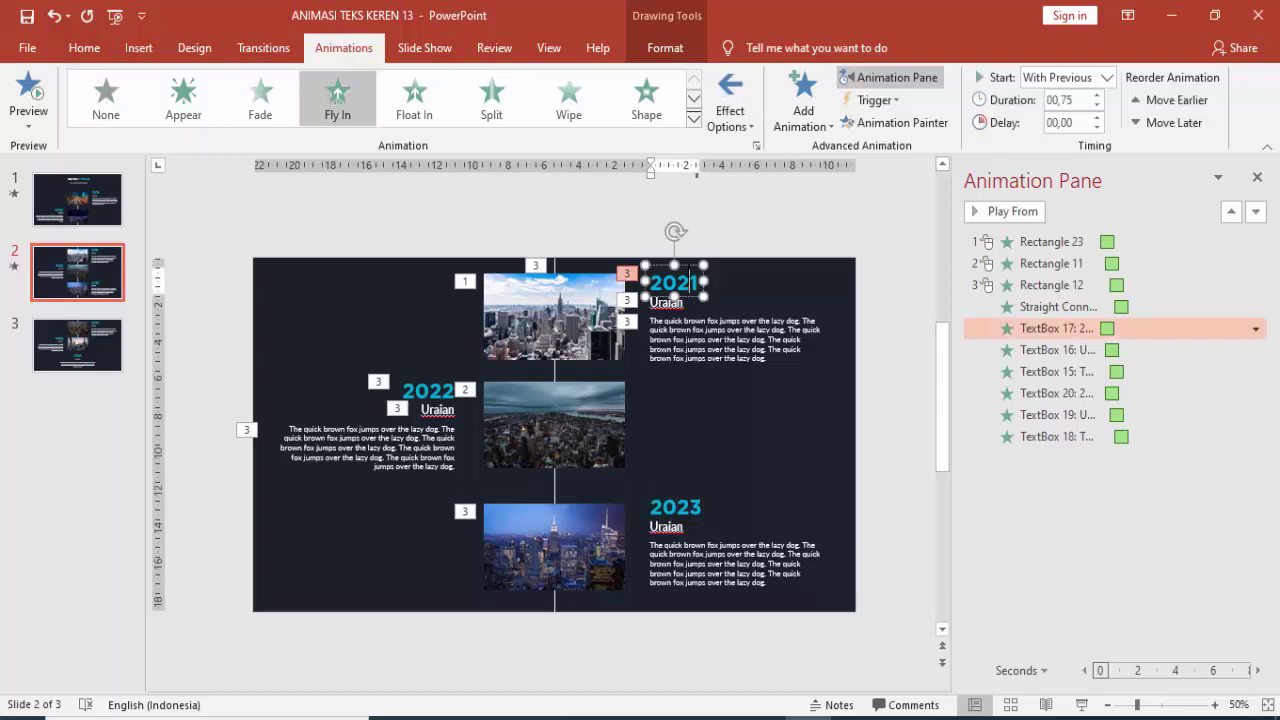
click(673, 511)
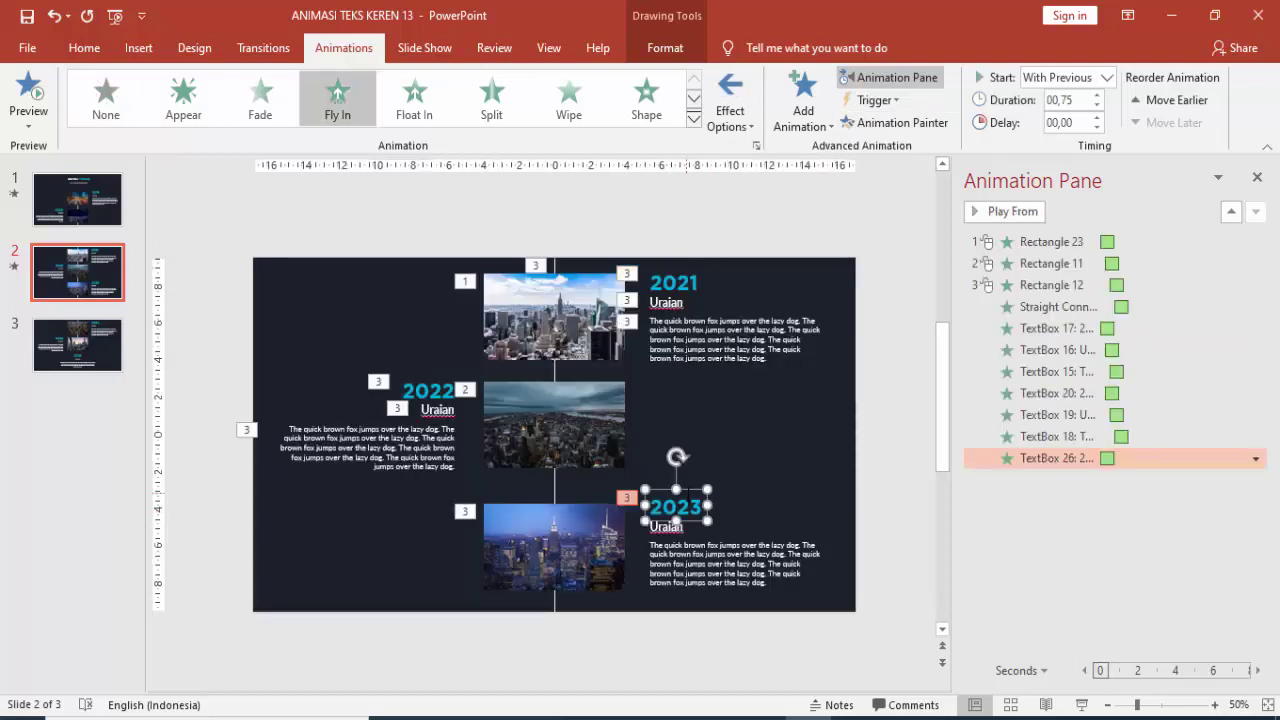
click(604, 541)
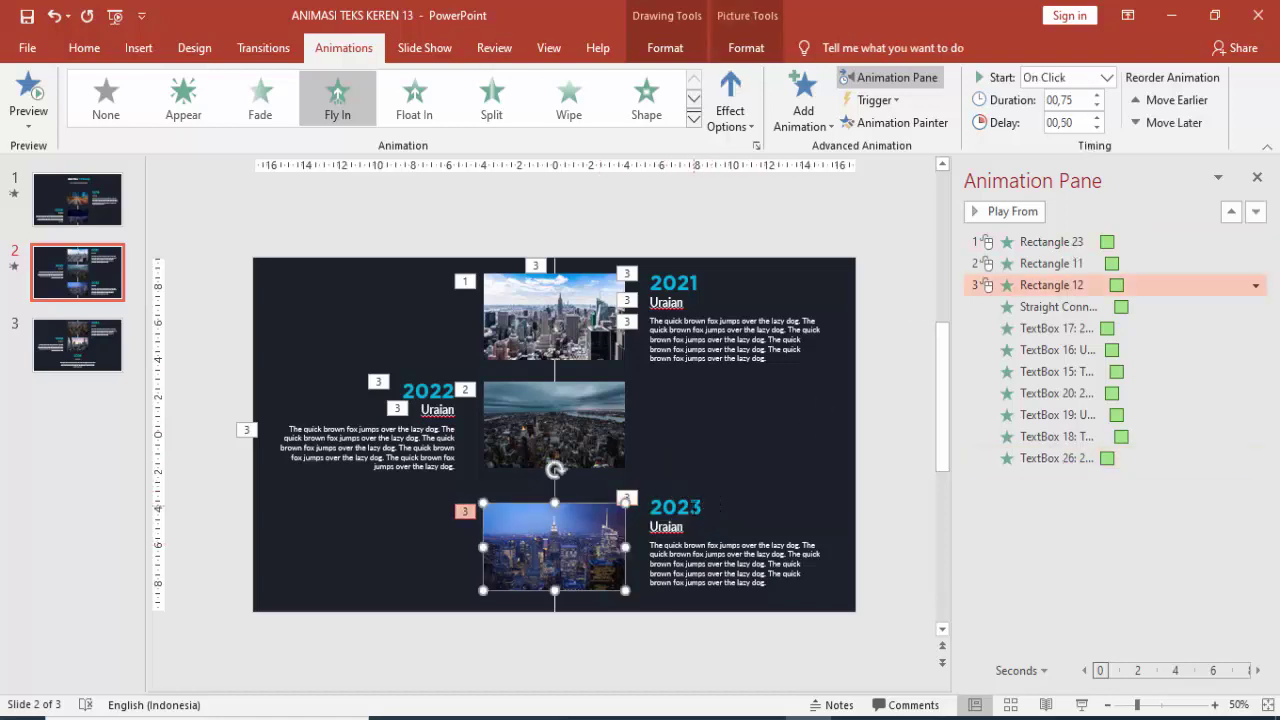
click(690, 507)
Set the bottom city photo to start With Previous with a 0.5 s delay.
click(610, 530)
click(1107, 78)
click(1070, 117)
click(1097, 127)
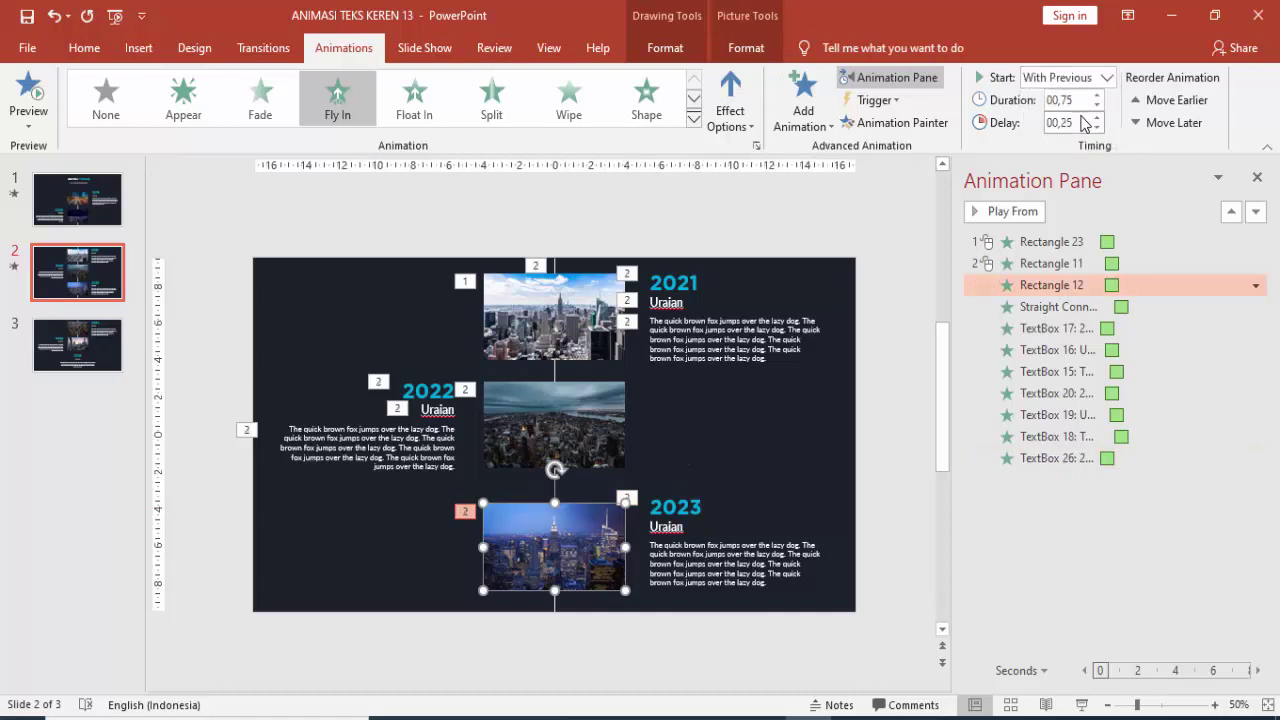
click(1097, 117)
Set the middle city photo to start With Previous.
click(594, 424)
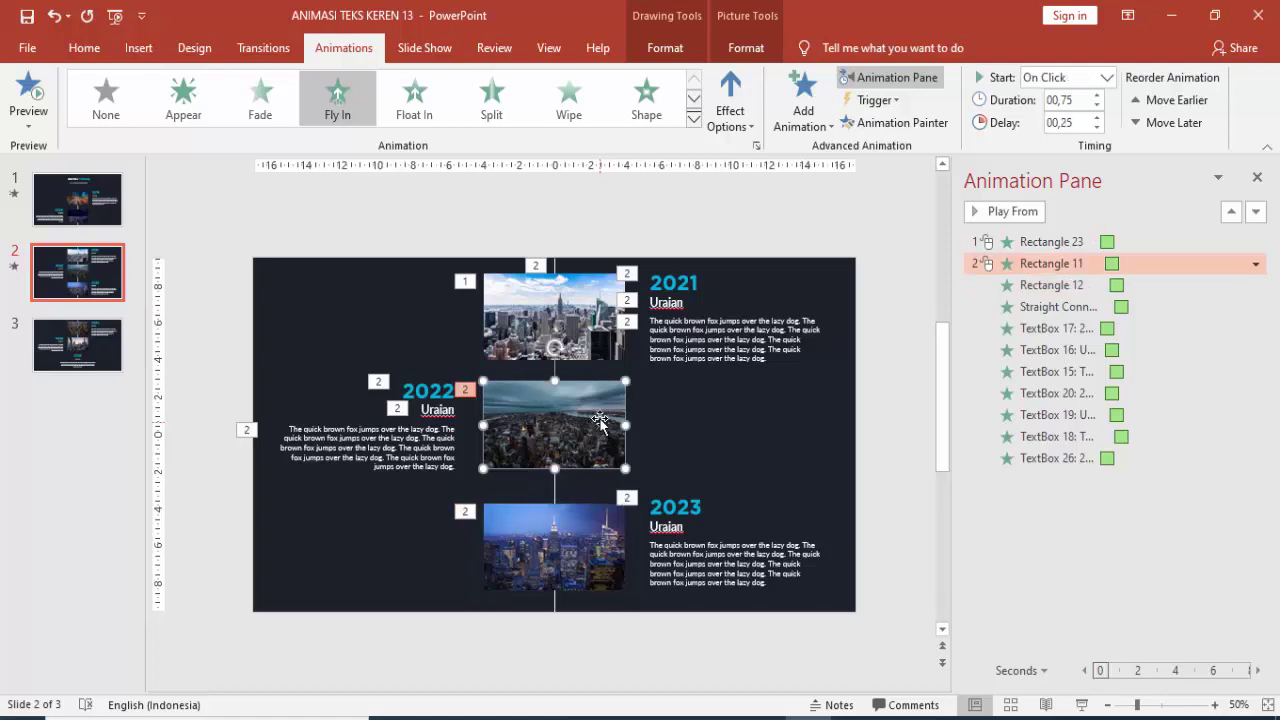
click(1107, 78)
click(1060, 117)
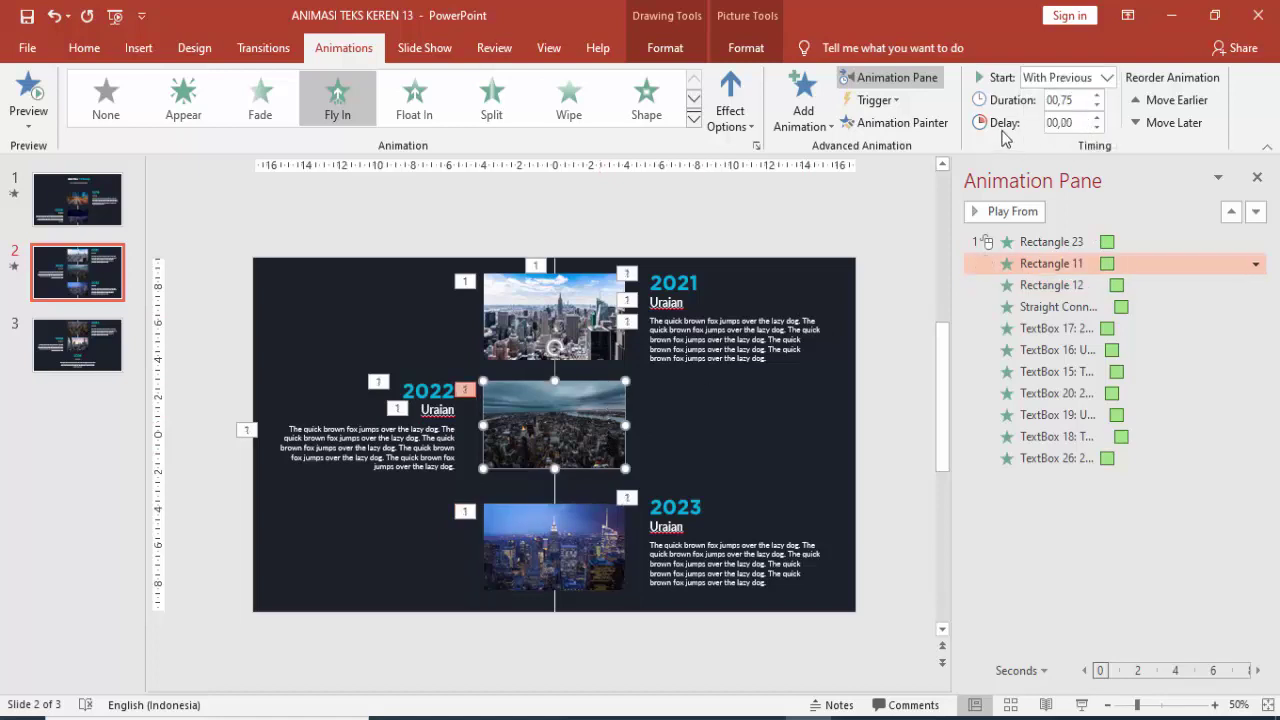
click(1097, 127)
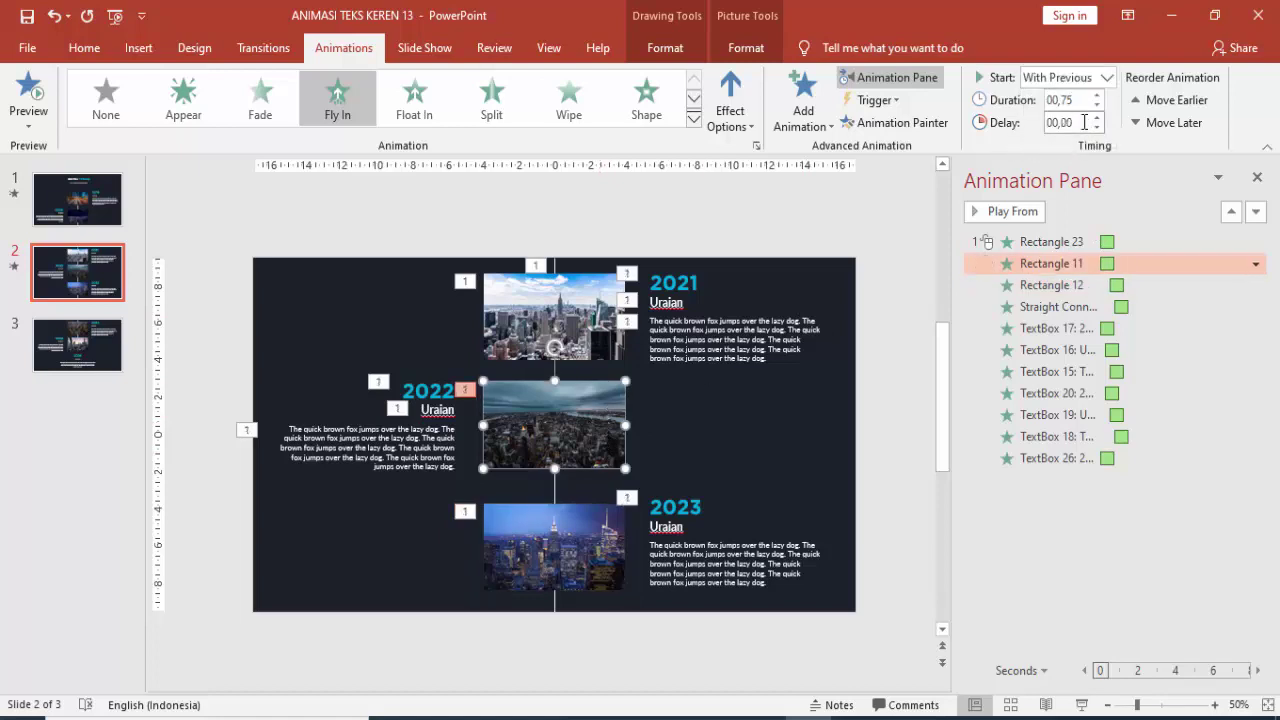
Review the timing of the top, middle and bottom photos and the 2023 title.
click(590, 292)
click(1052, 263)
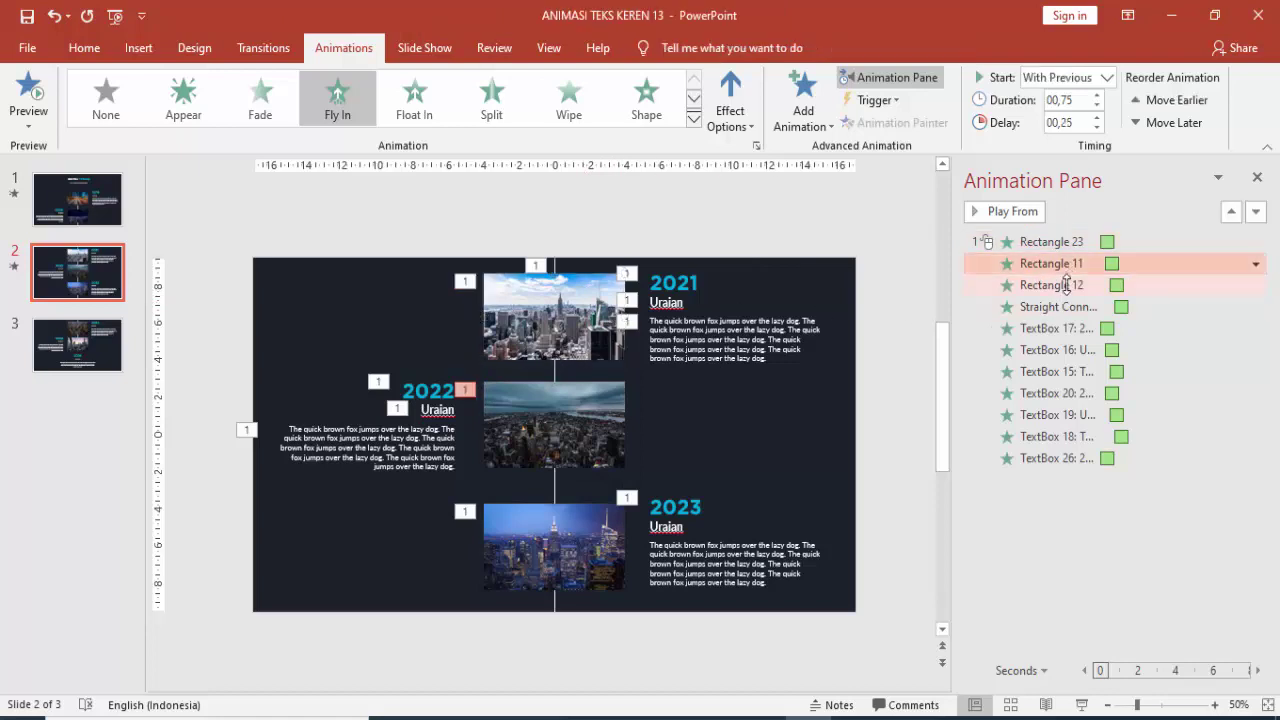
click(1058, 285)
click(979, 457)
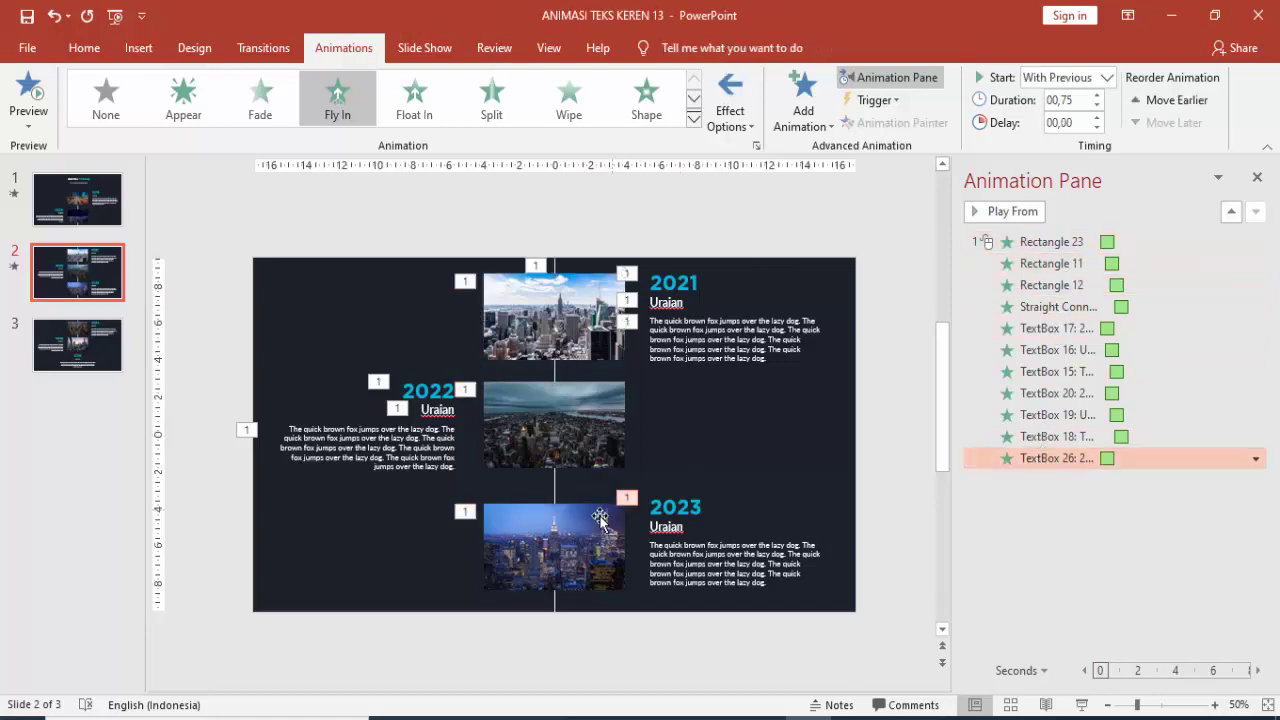
click(598, 518)
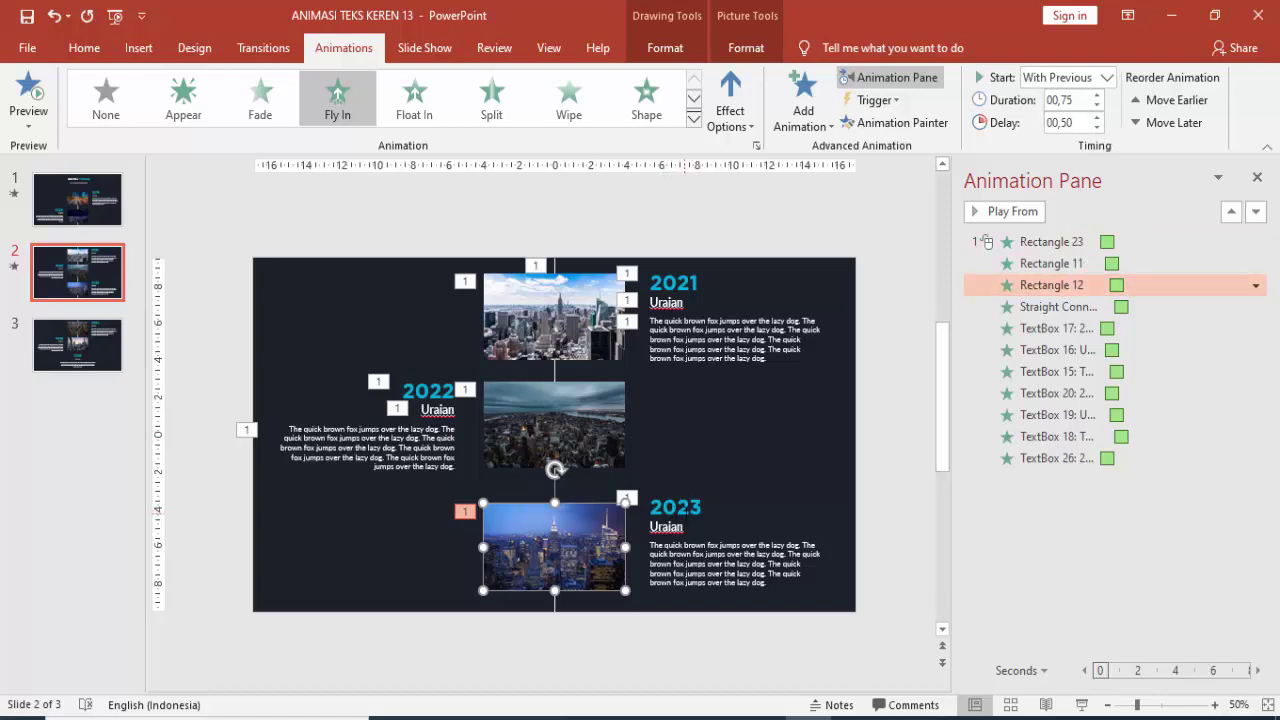
Delay the 2023 title's Fly In by 0.5 s.
click(697, 510)
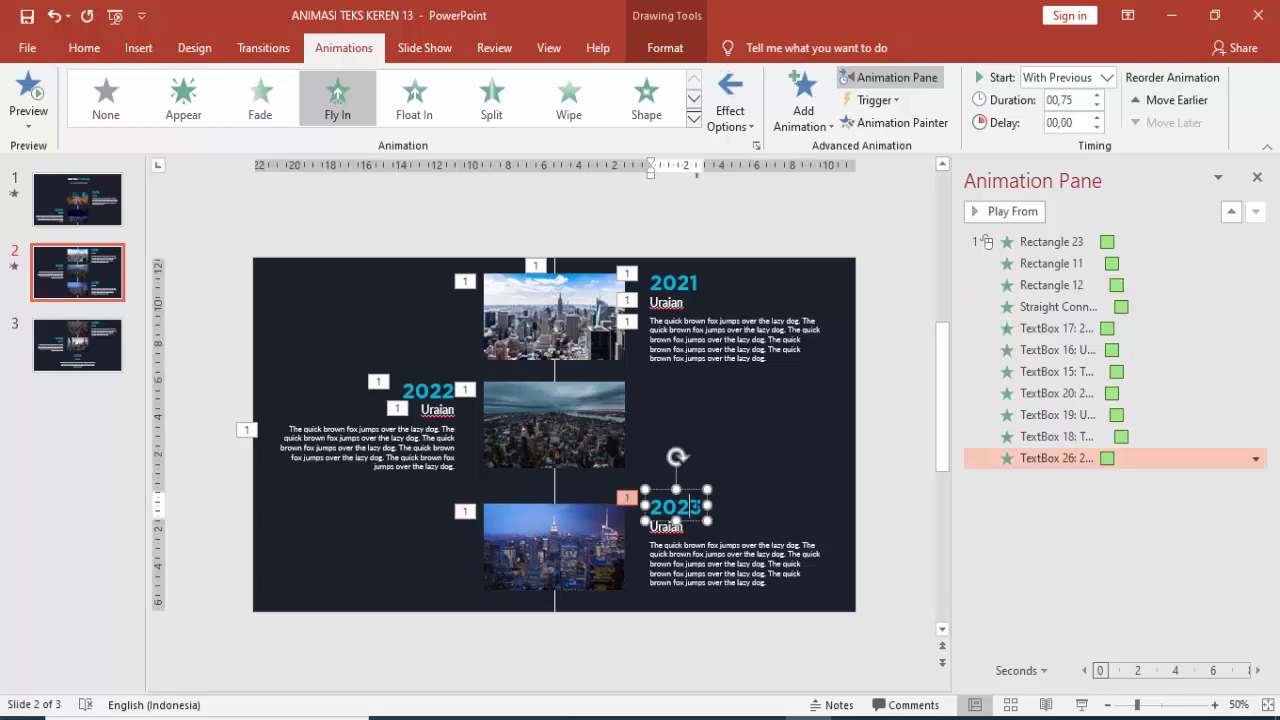
click(695, 493)
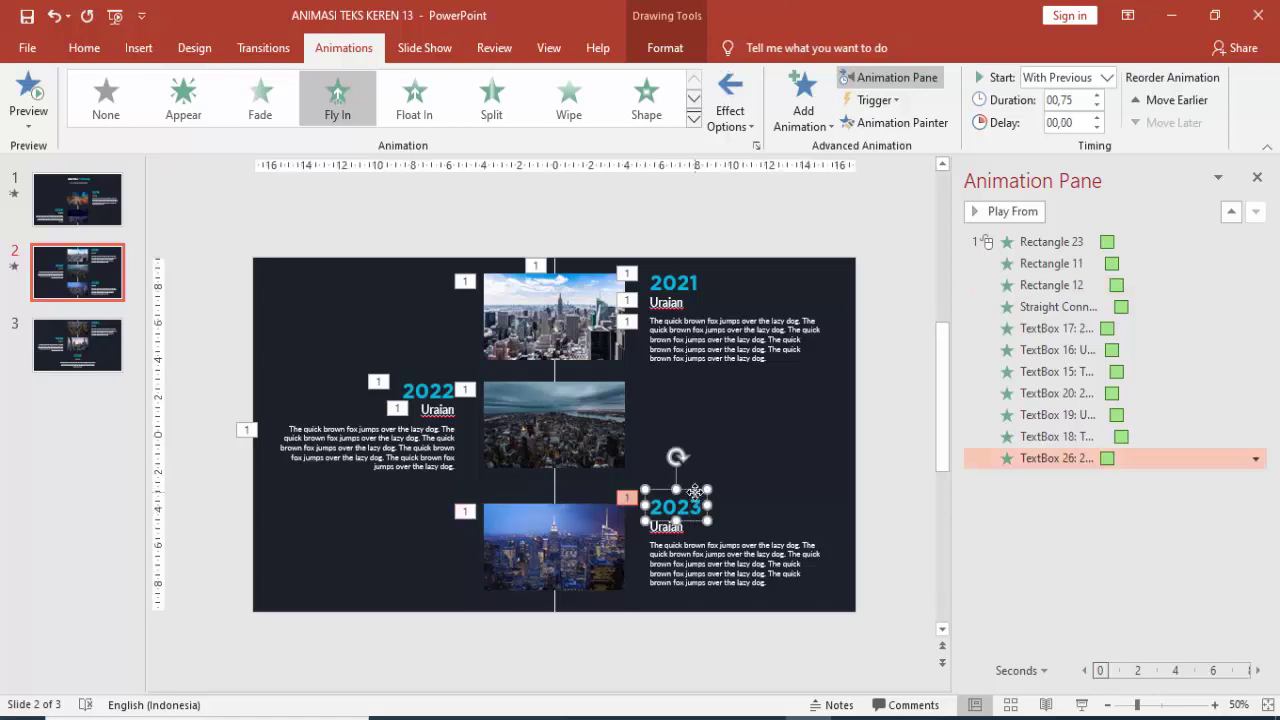
click(1097, 117)
Paint the Fly In onto the 2023 Uraian heading, delayed 0.75 s, and the description.
click(860, 122)
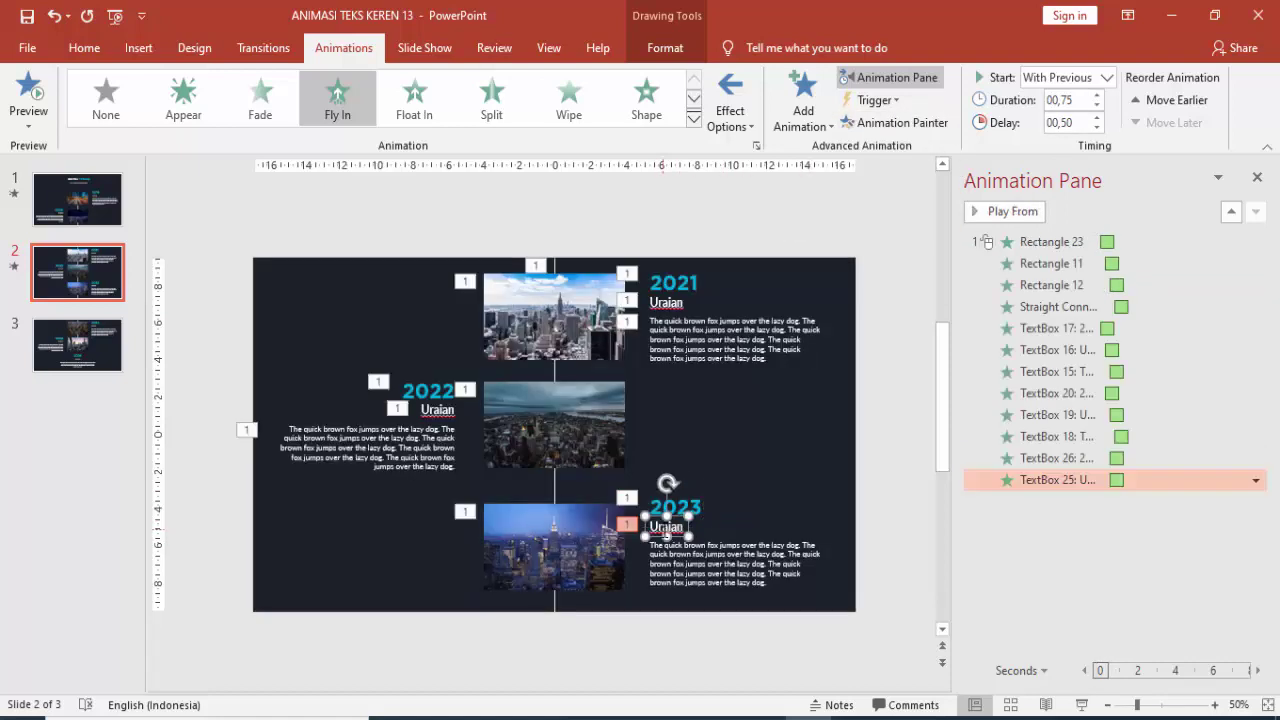
click(1097, 117)
click(900, 122)
click(724, 567)
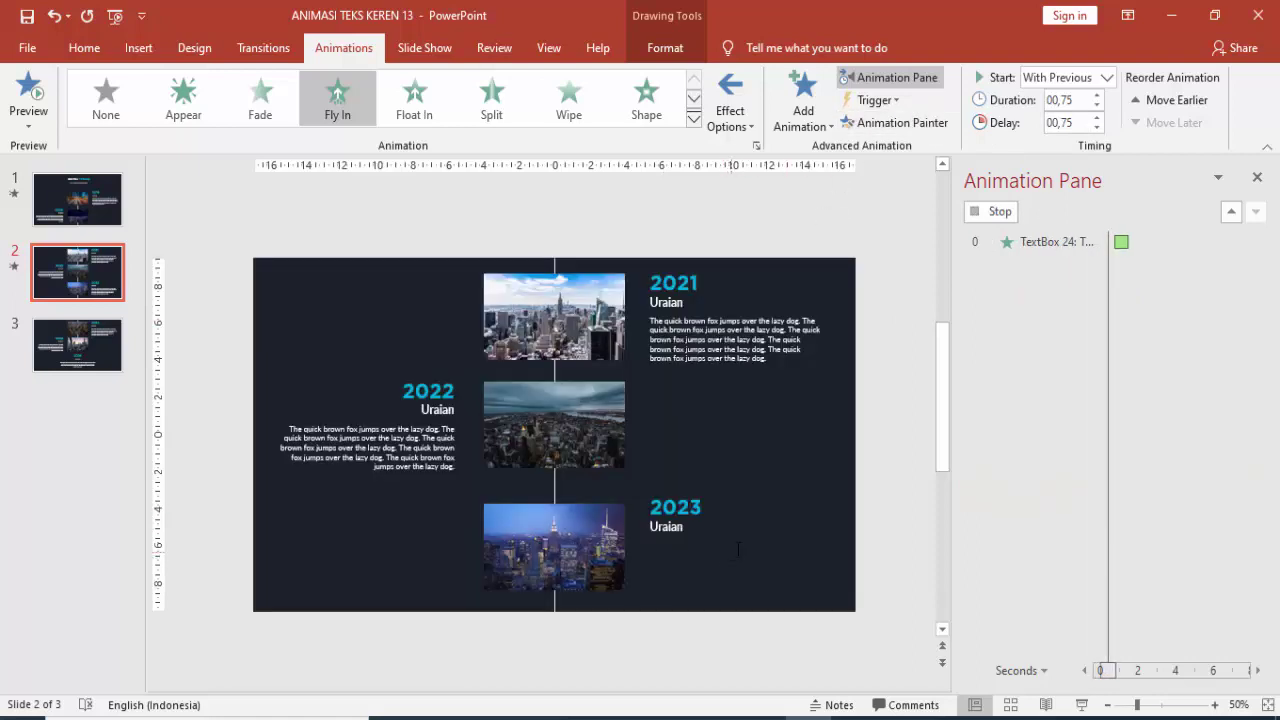
Delay the 2023 description by 1.00 s and replay slide 2 as a slide show.
click(1097, 117)
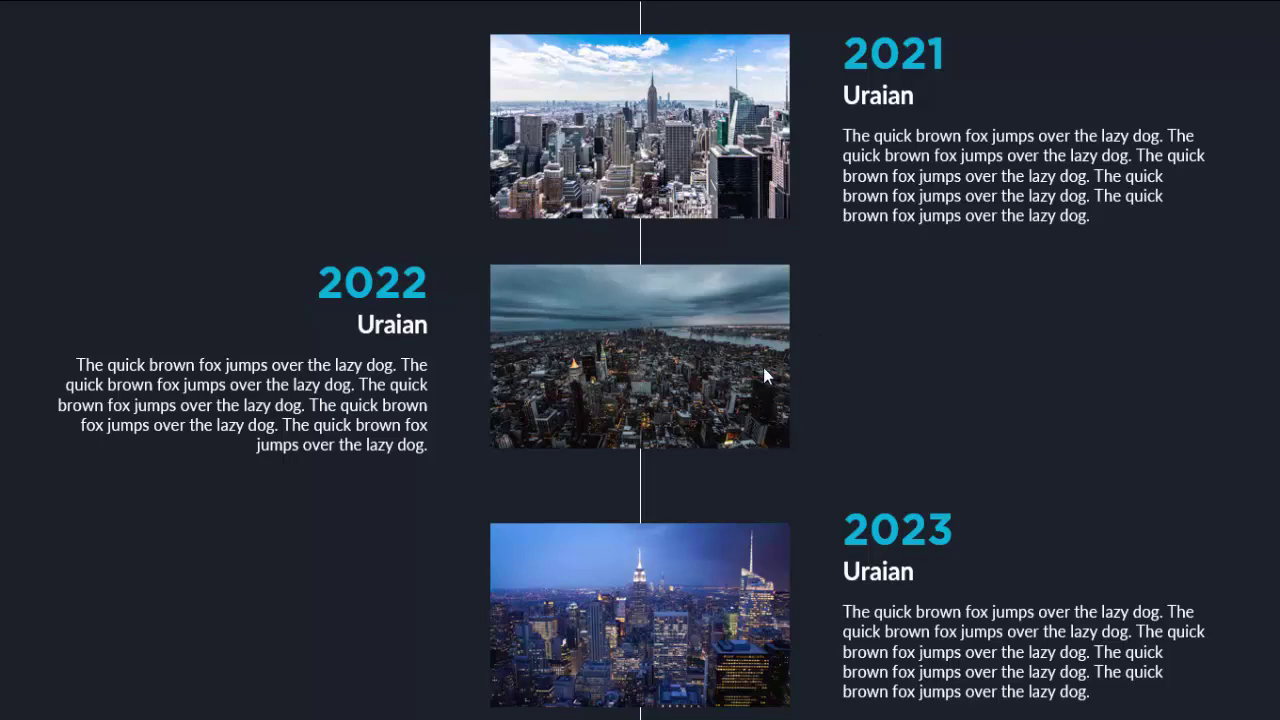
key(Escape)
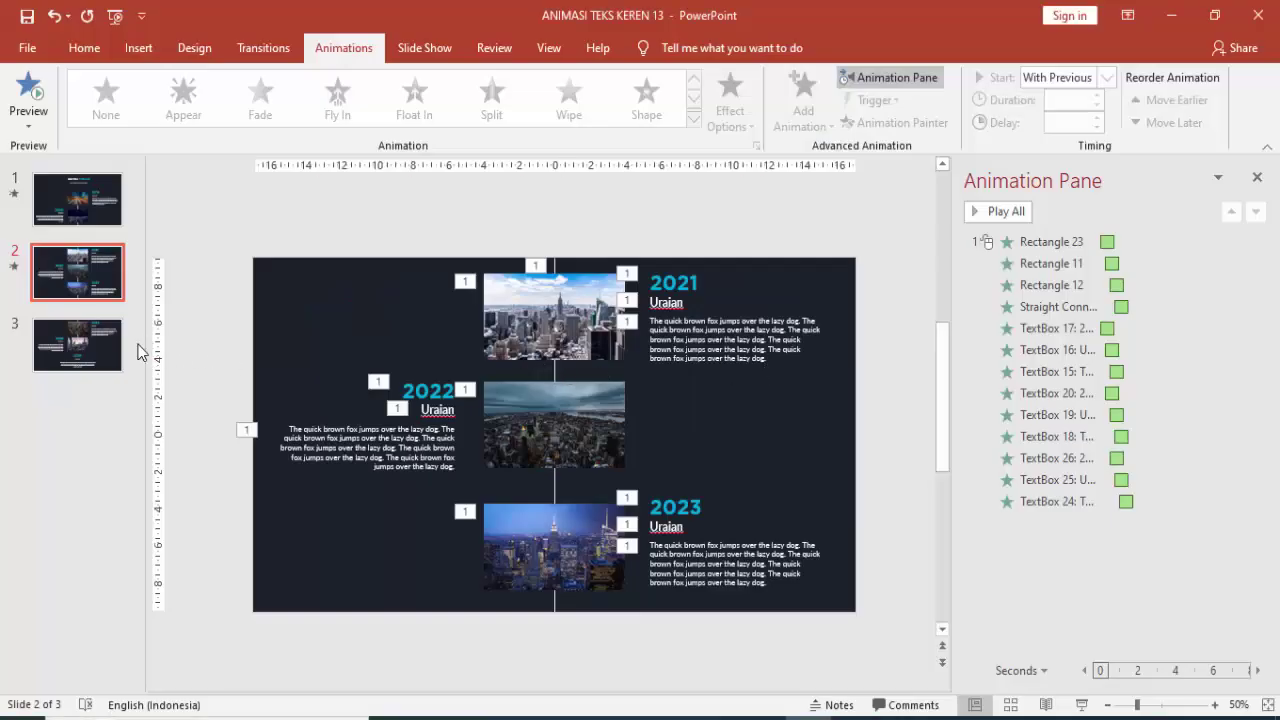
On slide 3, give the 2024 photo a Fly In entrance.
click(113, 344)
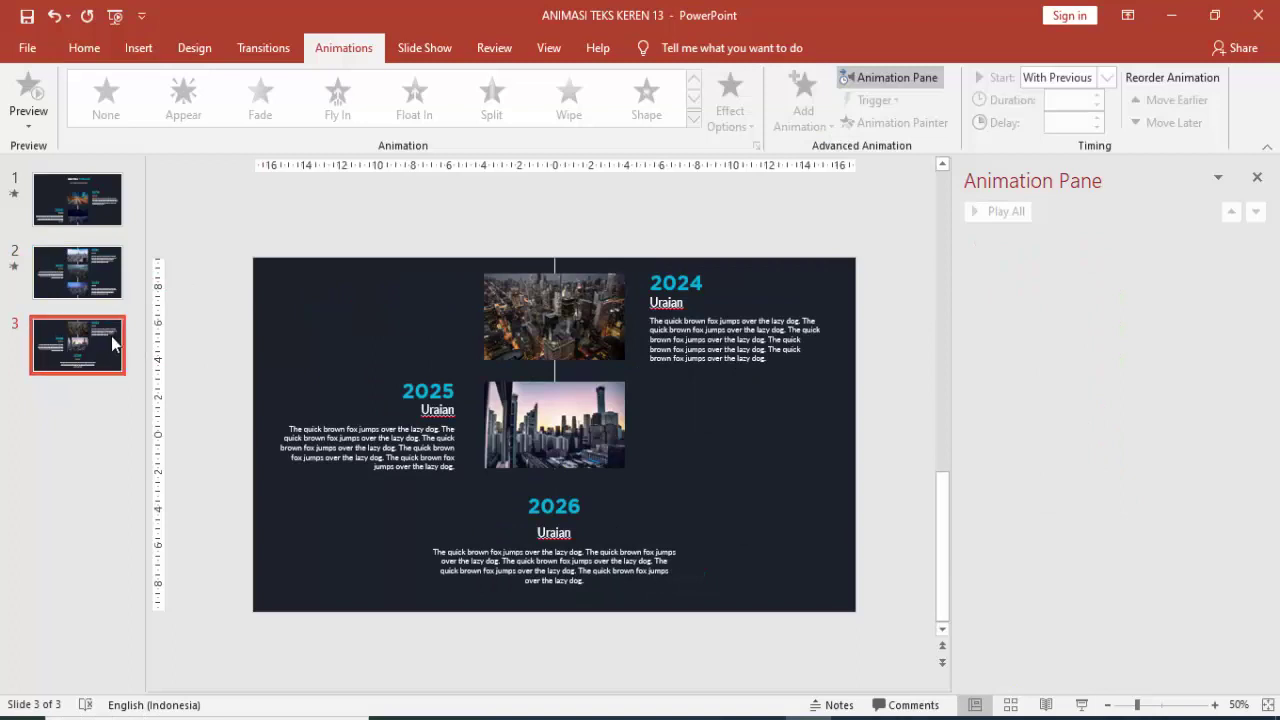
click(524, 308)
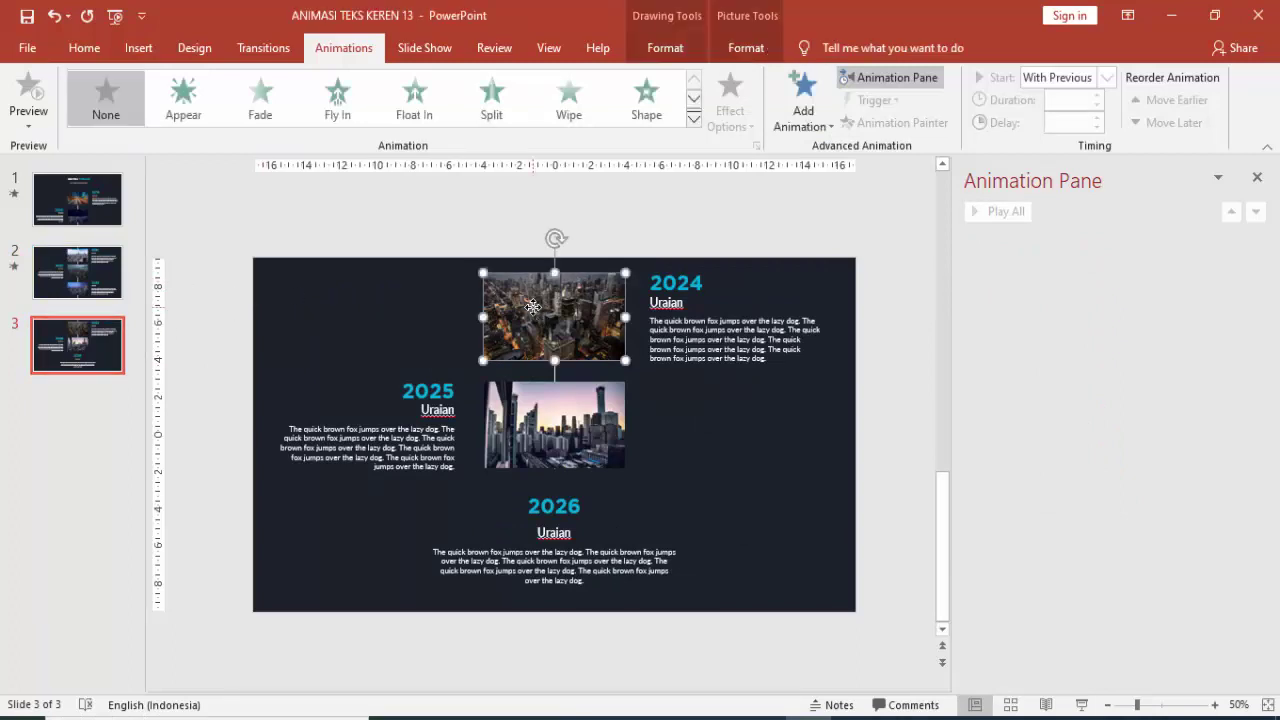
click(801, 103)
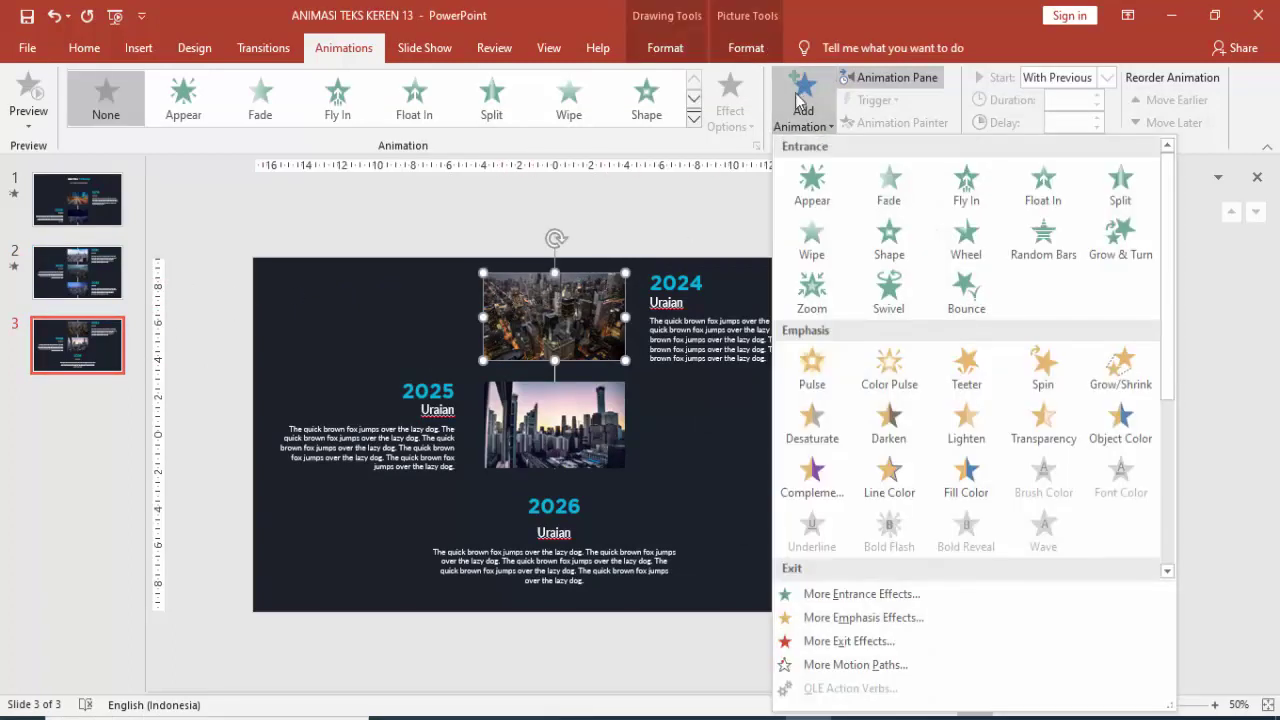
click(958, 192)
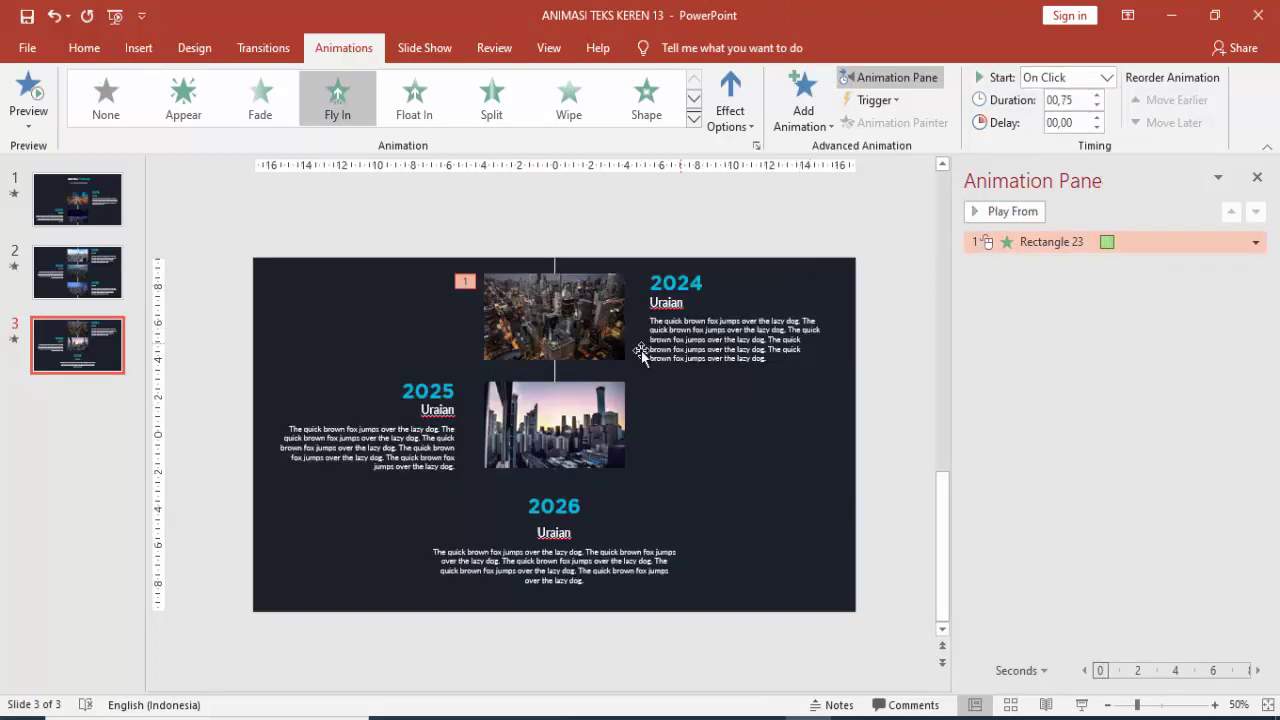
Copy the Fly In onto the 2025 photo, starting With Previous after 0.25 s.
click(587, 322)
click(569, 415)
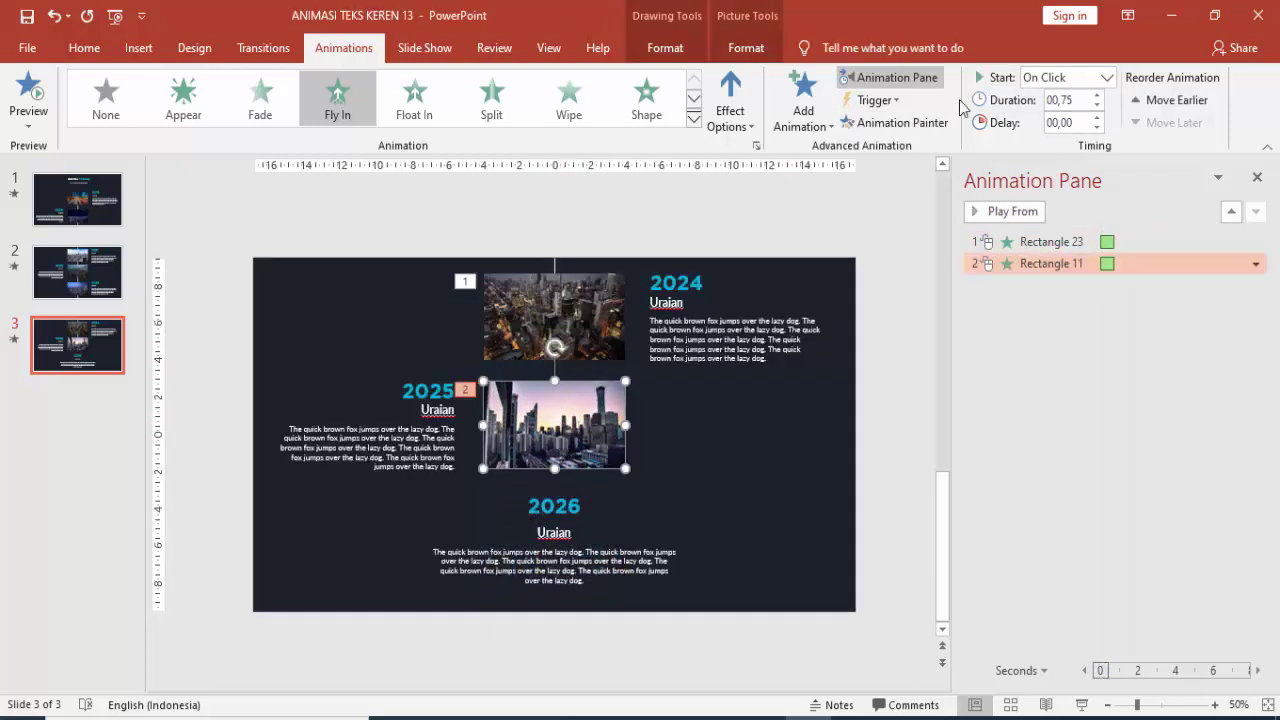
click(1098, 77)
click(1078, 118)
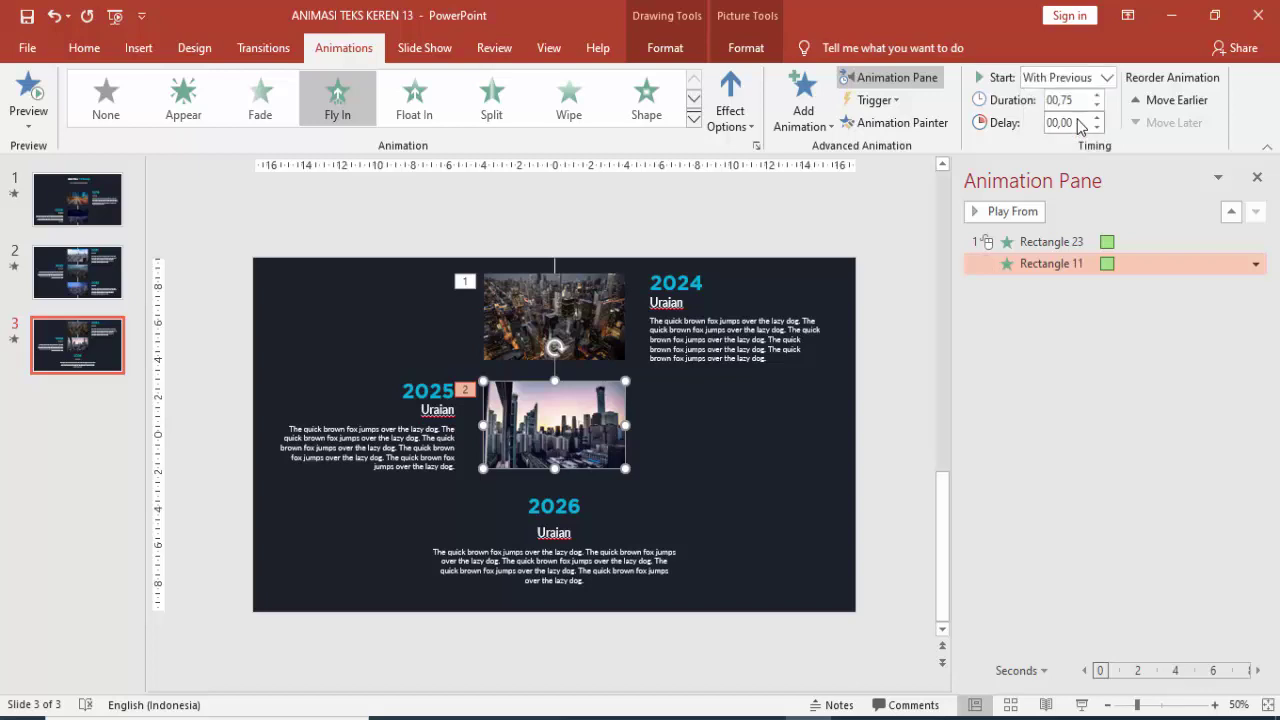
click(1097, 117)
click(554, 268)
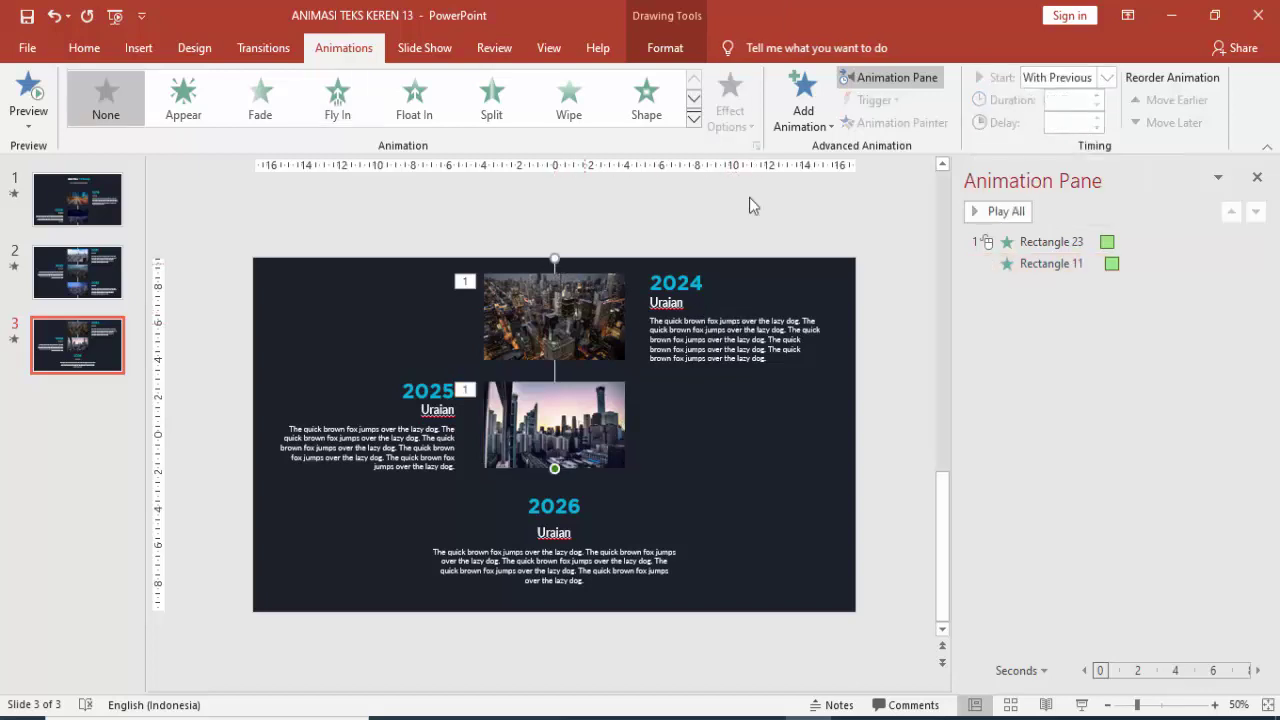
click(812, 97)
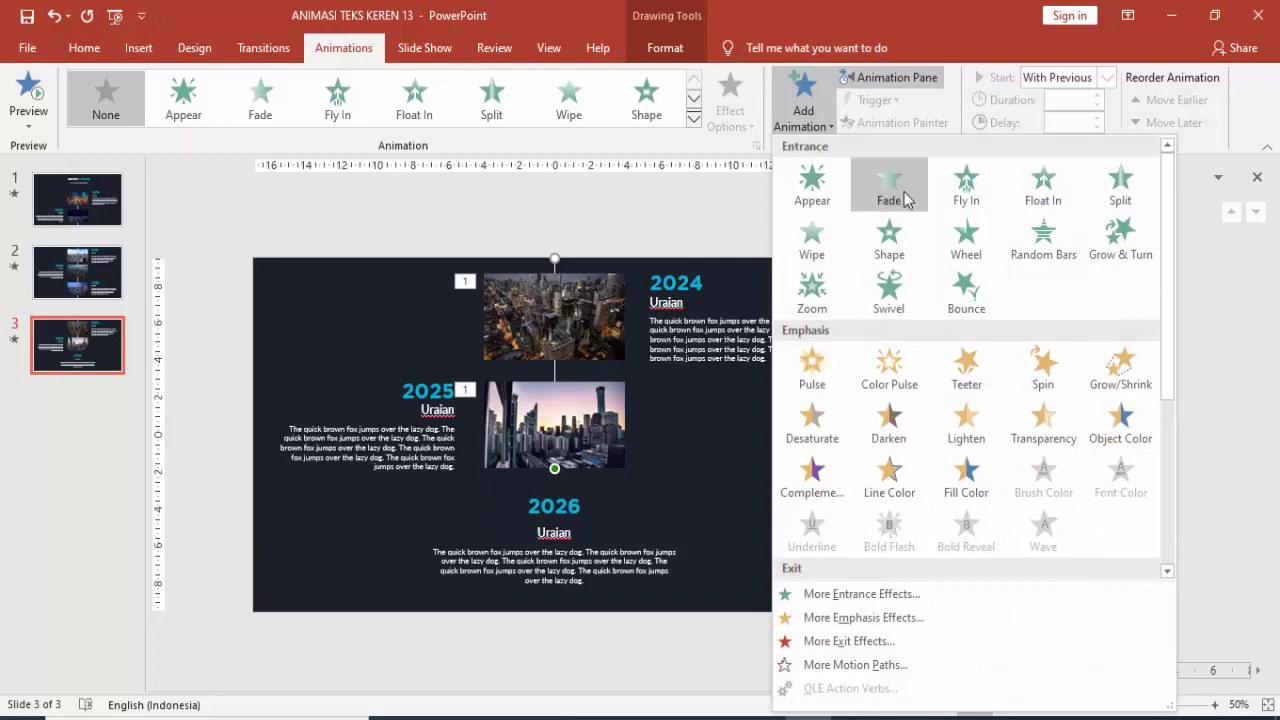
Give the vertical line a Wipe From Top, With Previous, 0.75 s, delayed 0.5 s.
click(818, 248)
click(730, 110)
click(735, 306)
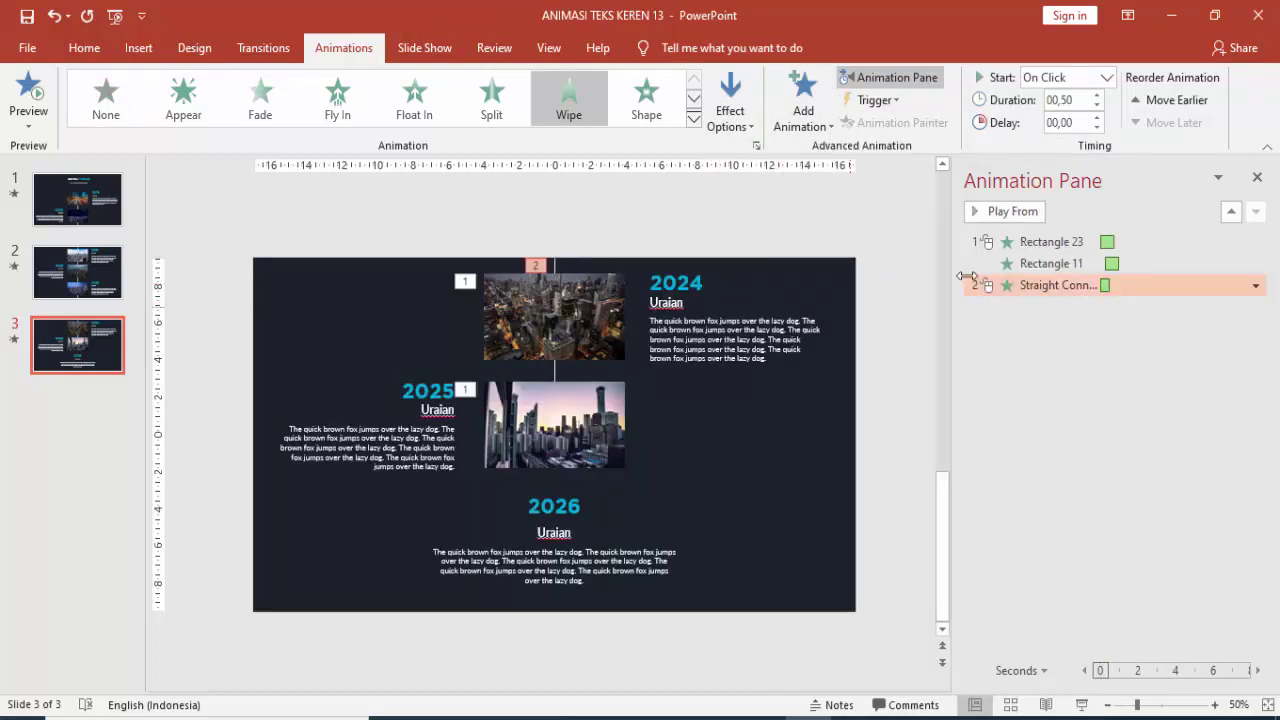
click(1106, 77)
click(1057, 117)
click(1096, 117)
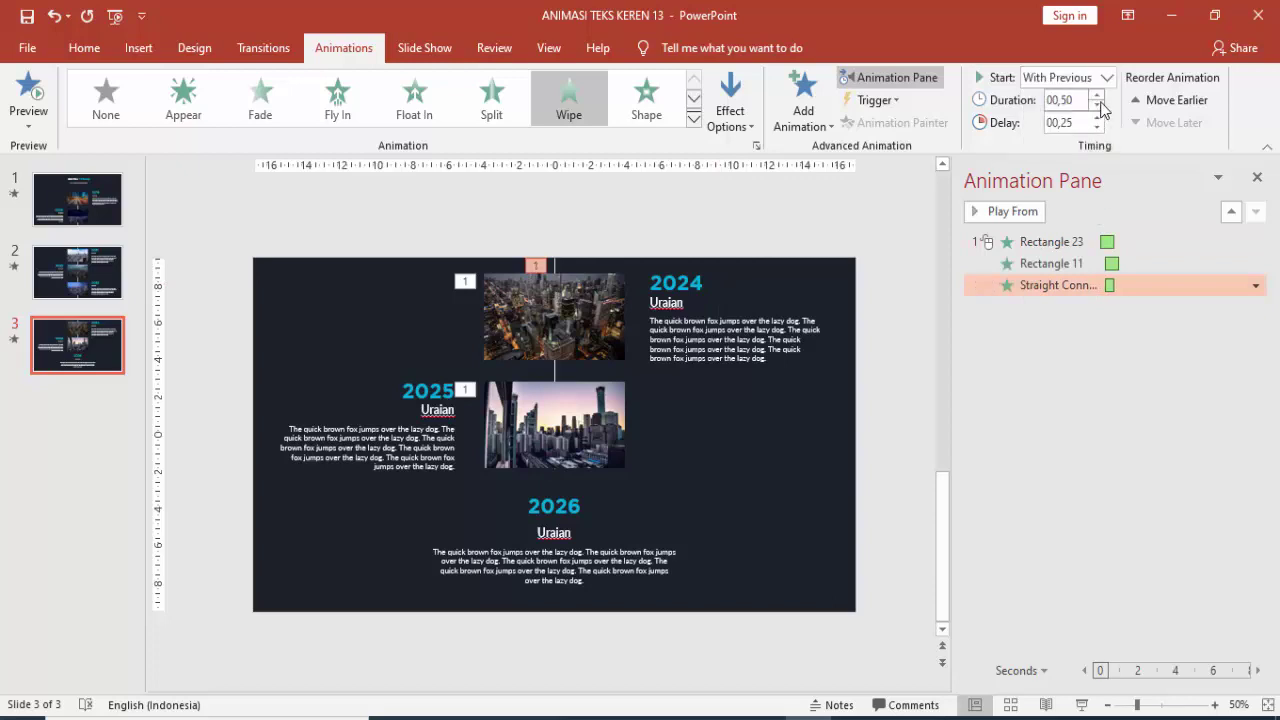
click(1096, 97)
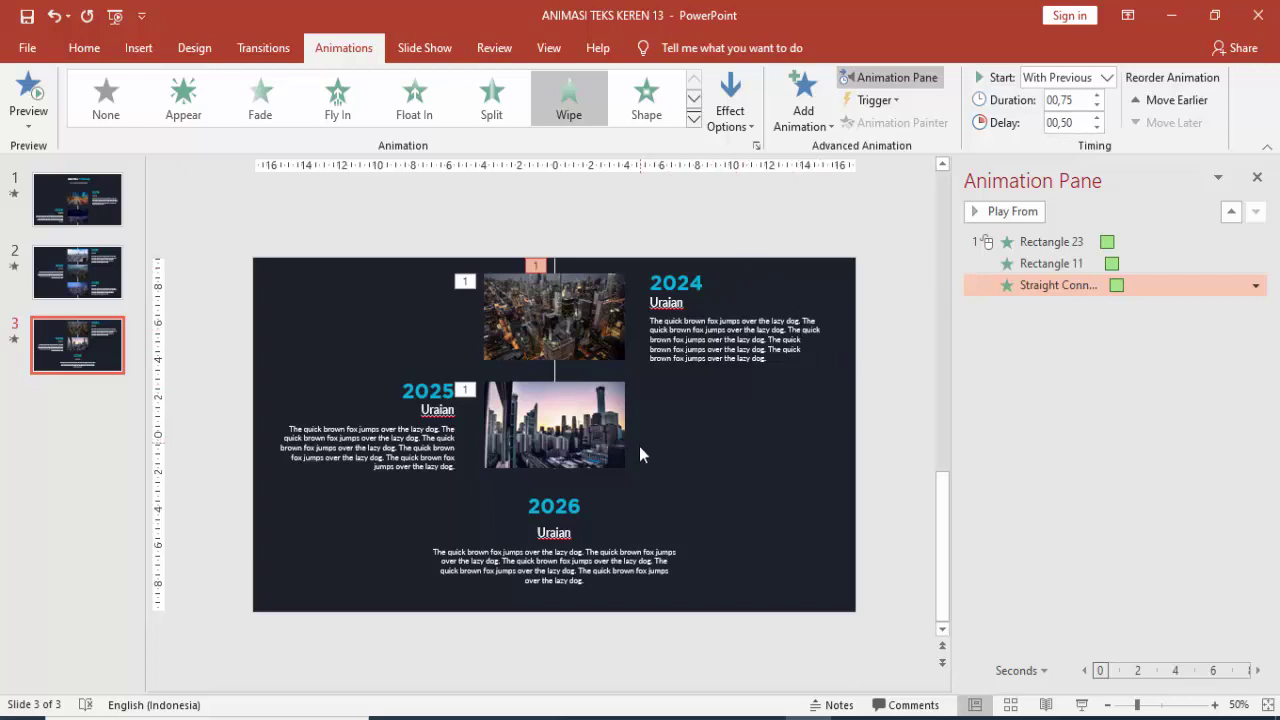
click(558, 506)
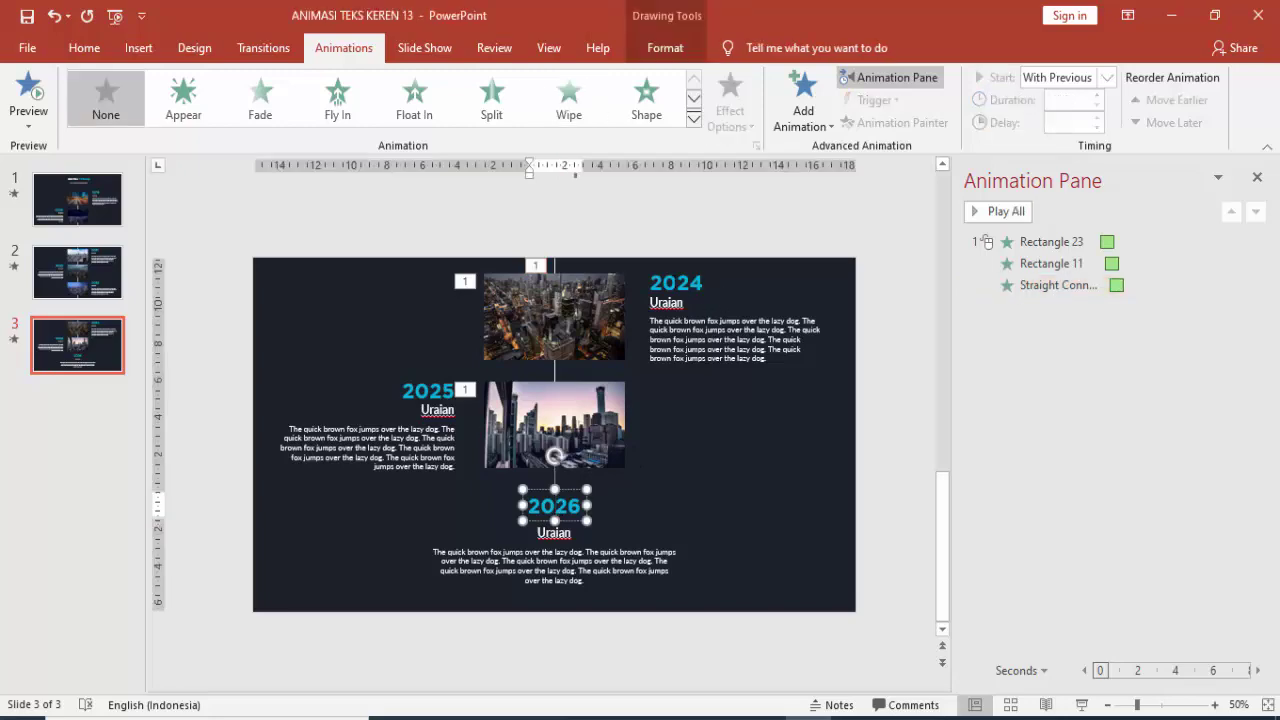
Give the 2024 heading a Fly In From Right, With Previous, lasting 0.75 s.
click(676, 283)
click(790, 98)
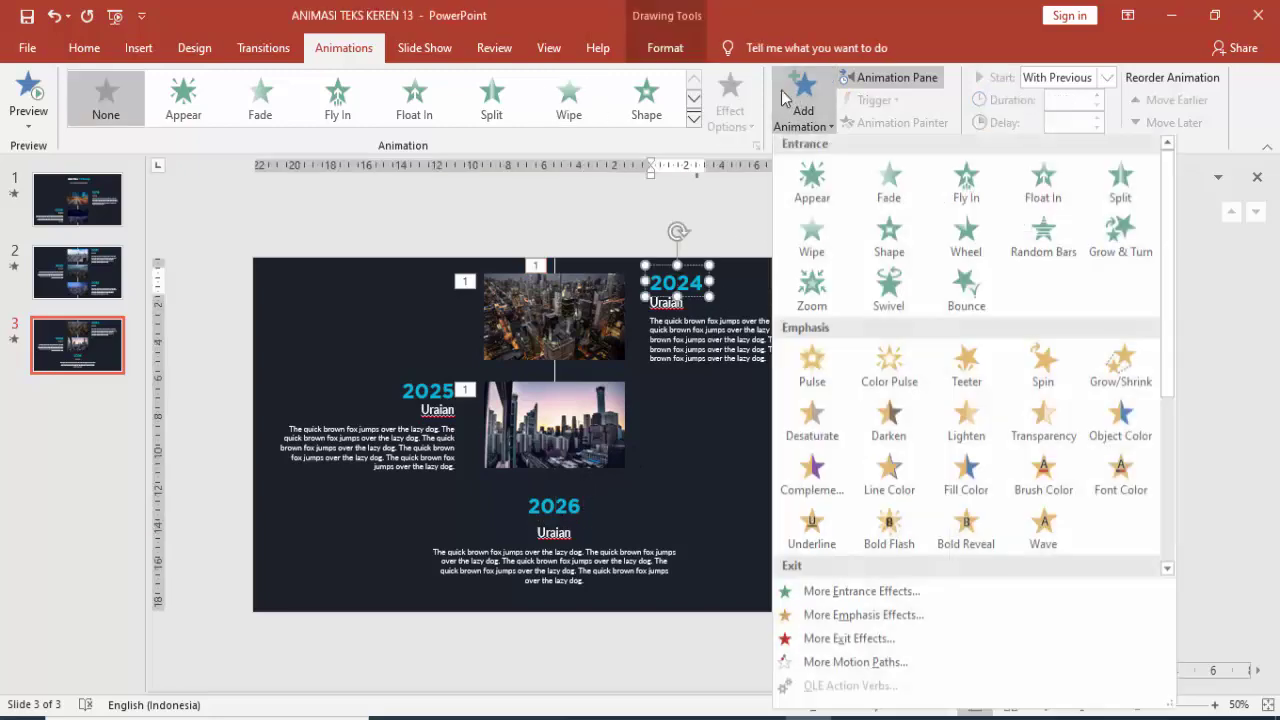
click(955, 197)
click(730, 105)
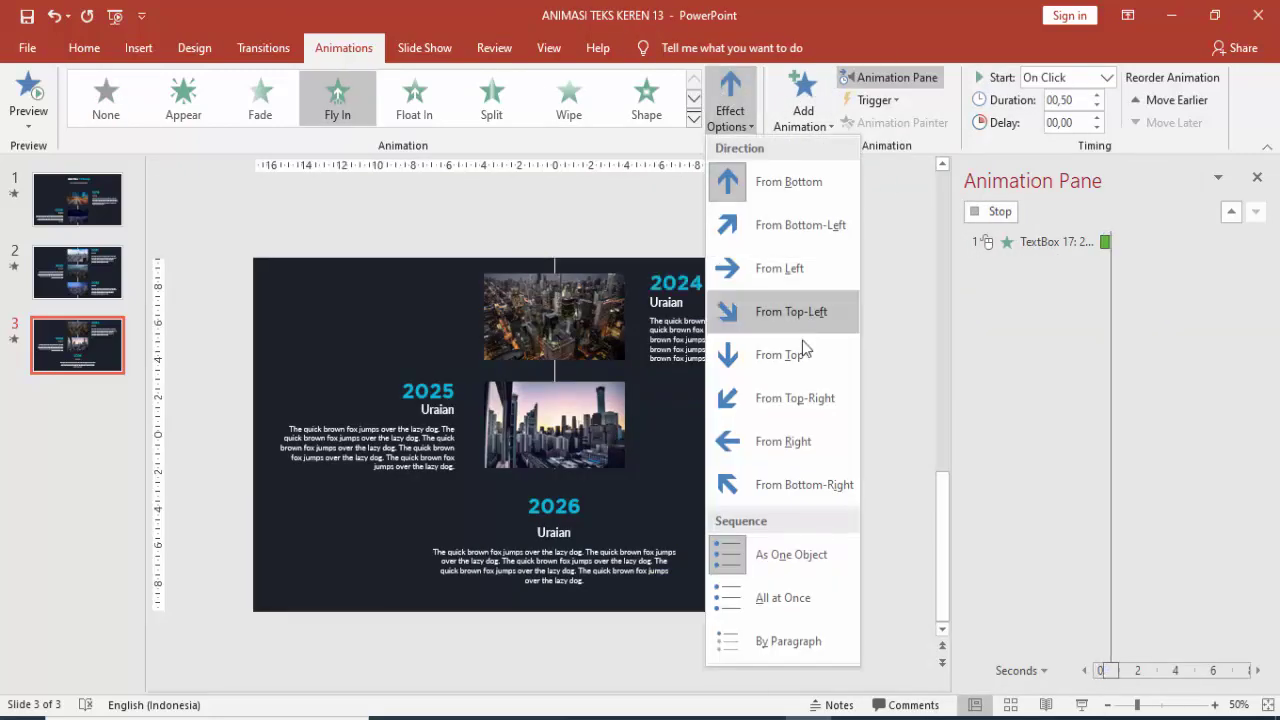
click(787, 443)
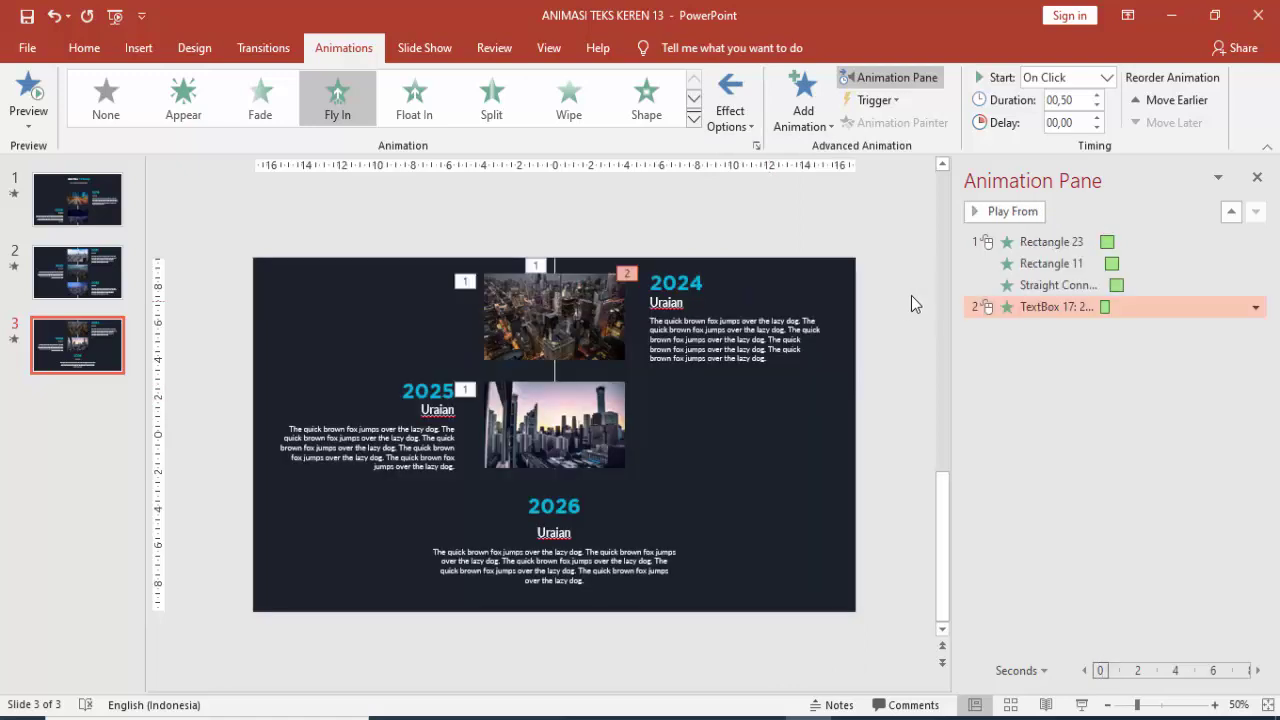
click(1106, 77)
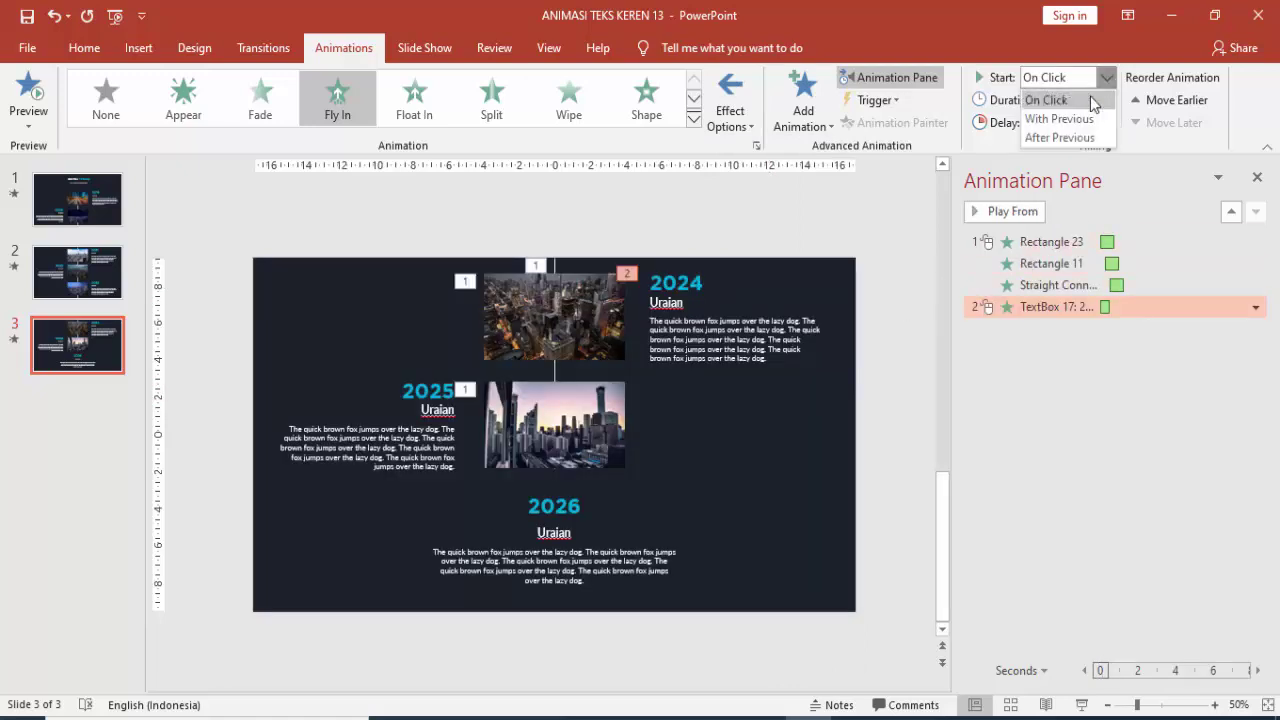
click(1060, 114)
click(1097, 117)
click(1097, 117)
click(1097, 128)
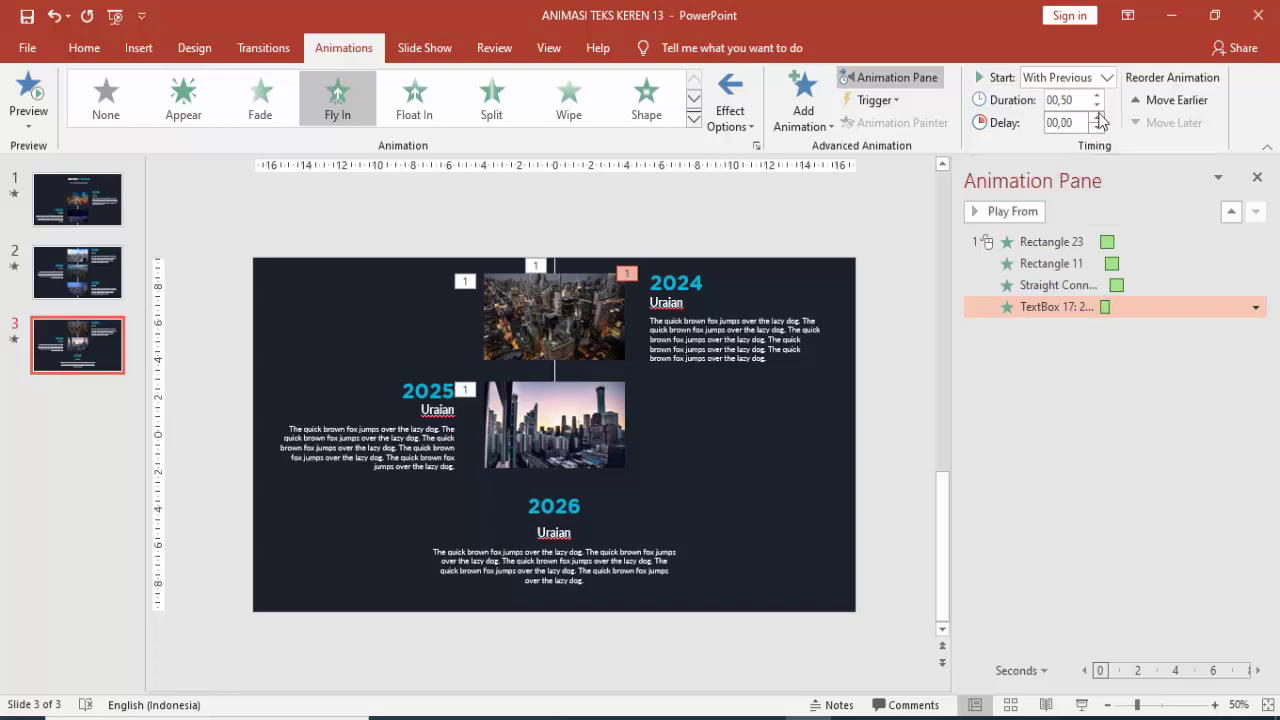
click(1097, 95)
click(580, 305)
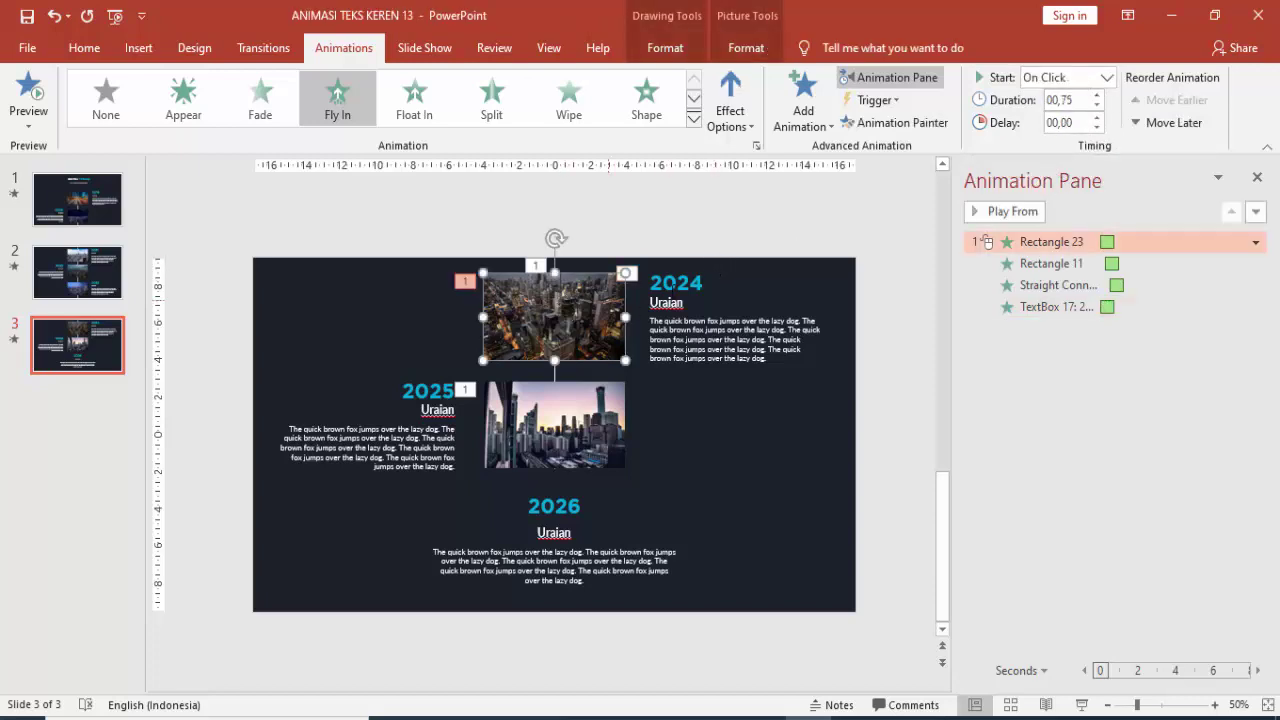
click(680, 282)
Paint the fly-in onto the 2024 Uraian subtitle (0.25 s delay) and body text (0.50 s).
click(925, 123)
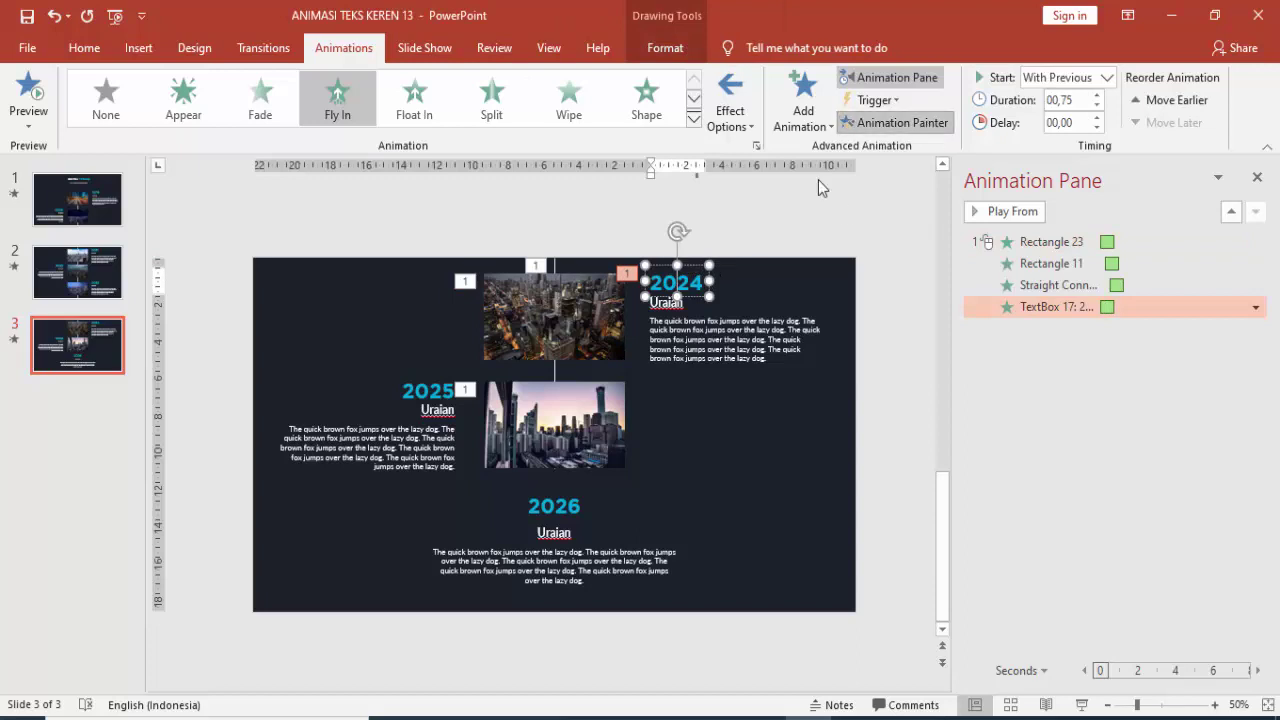
click(665, 305)
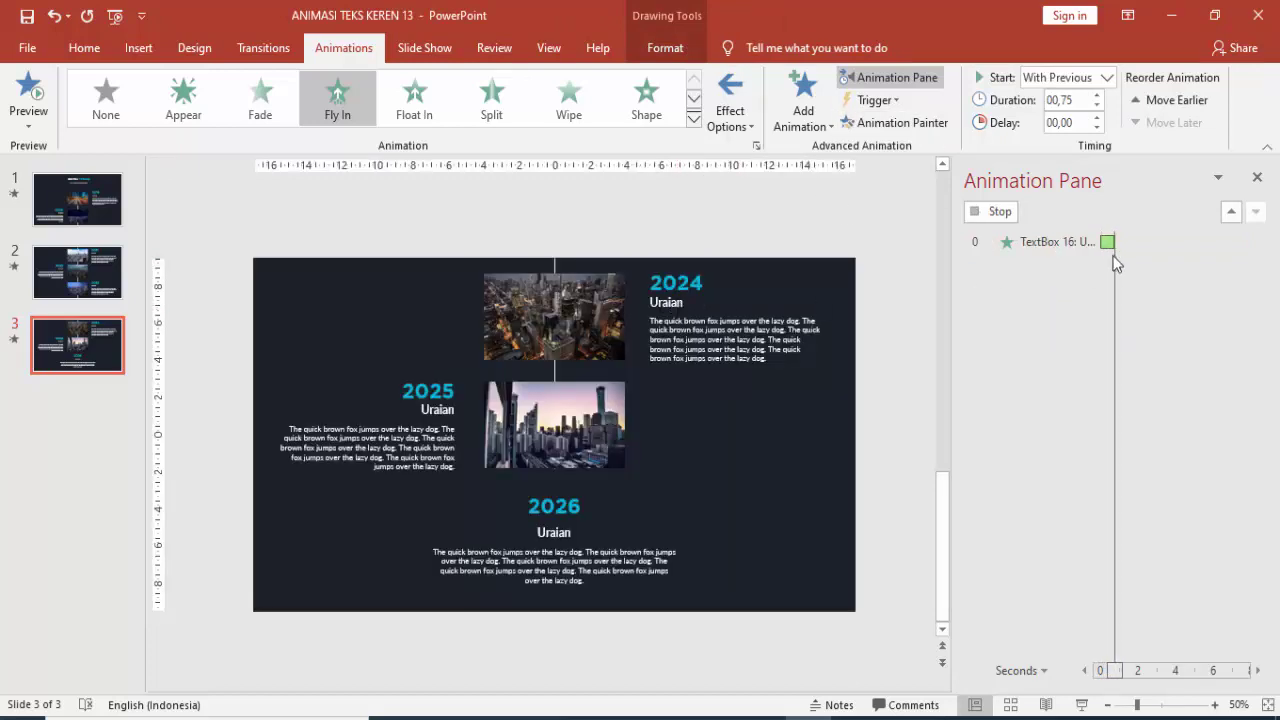
click(1097, 117)
click(895, 123)
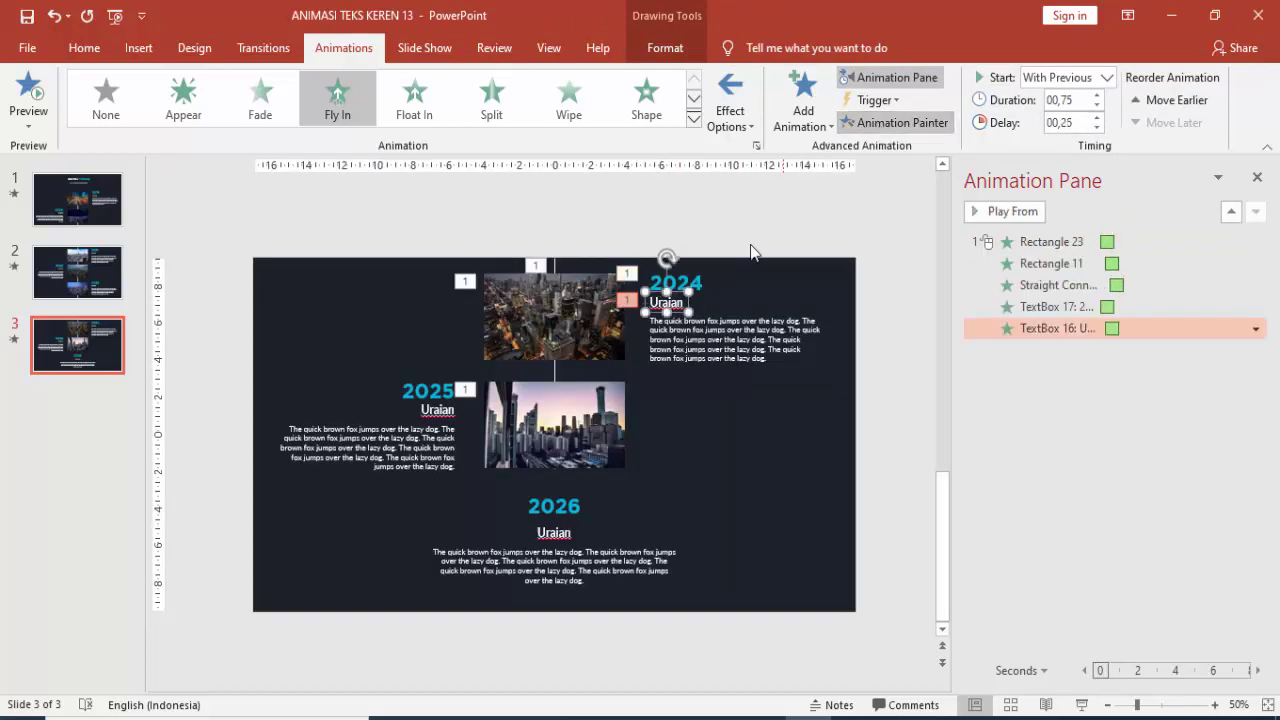
click(716, 345)
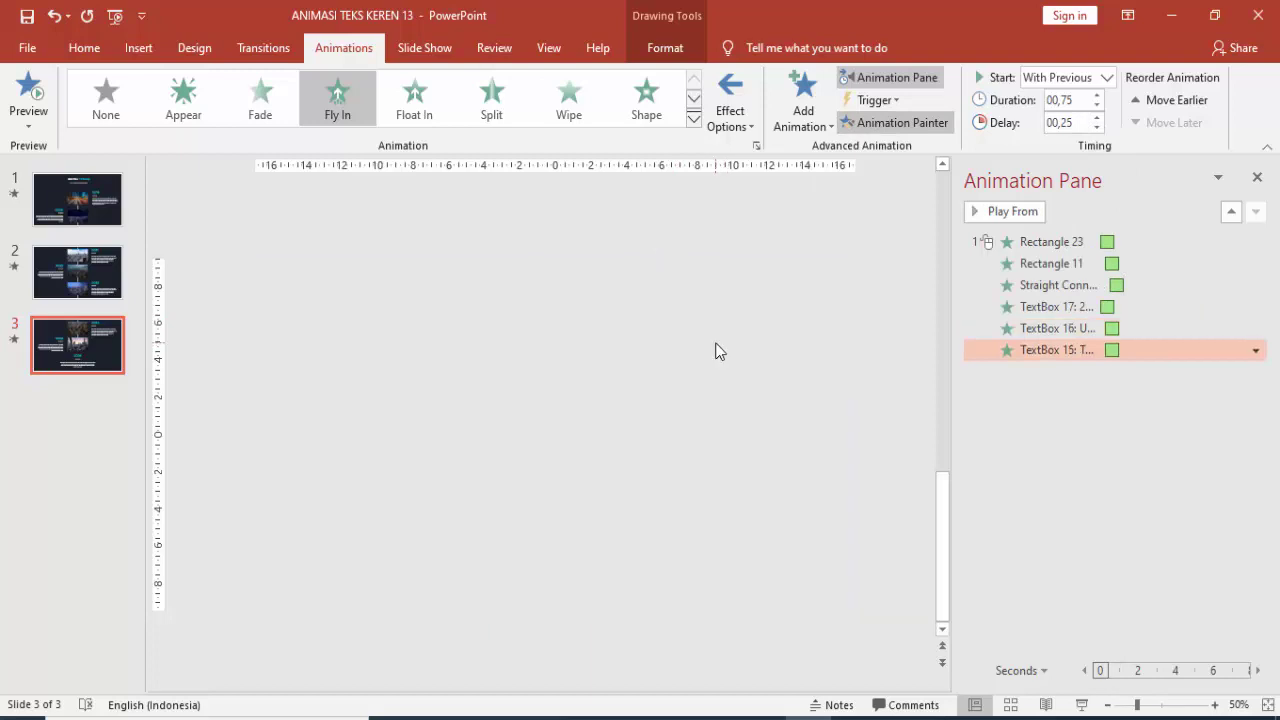
click(1096, 117)
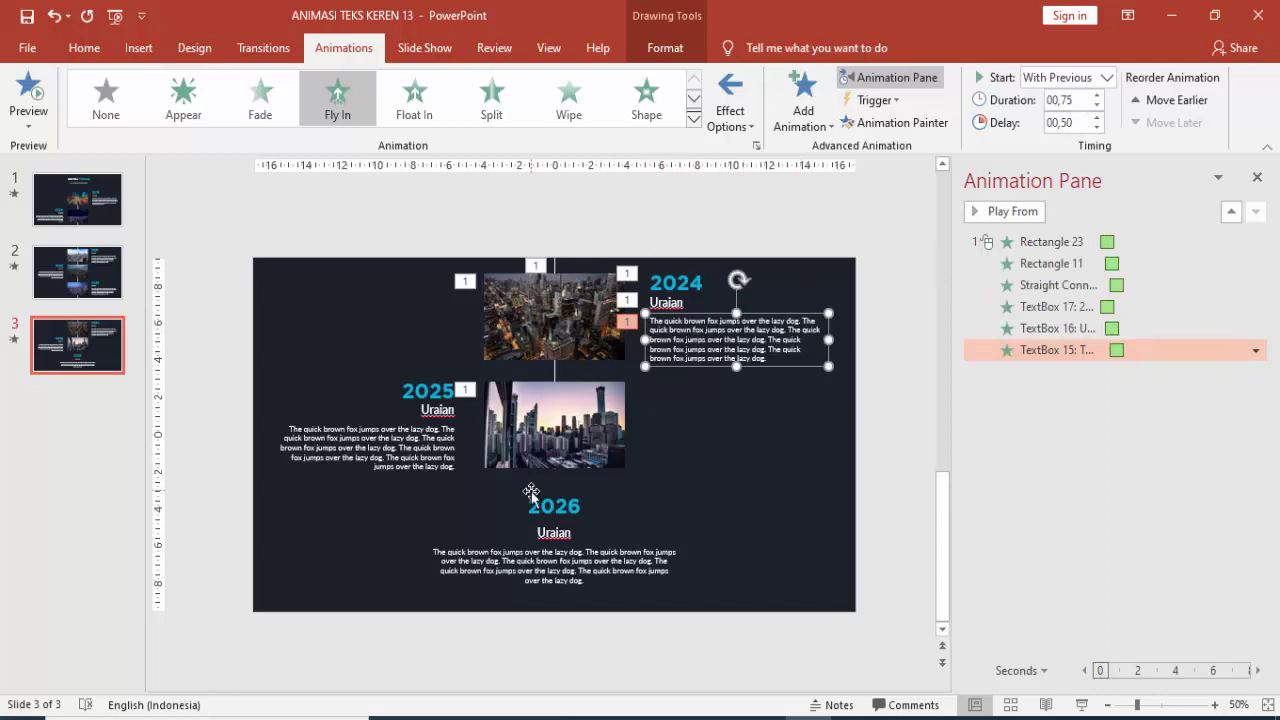
Give the 2025 heading a Fly In From Left, With Previous, 0.75 s, delayed 0.25 s.
click(458, 390)
click(803, 100)
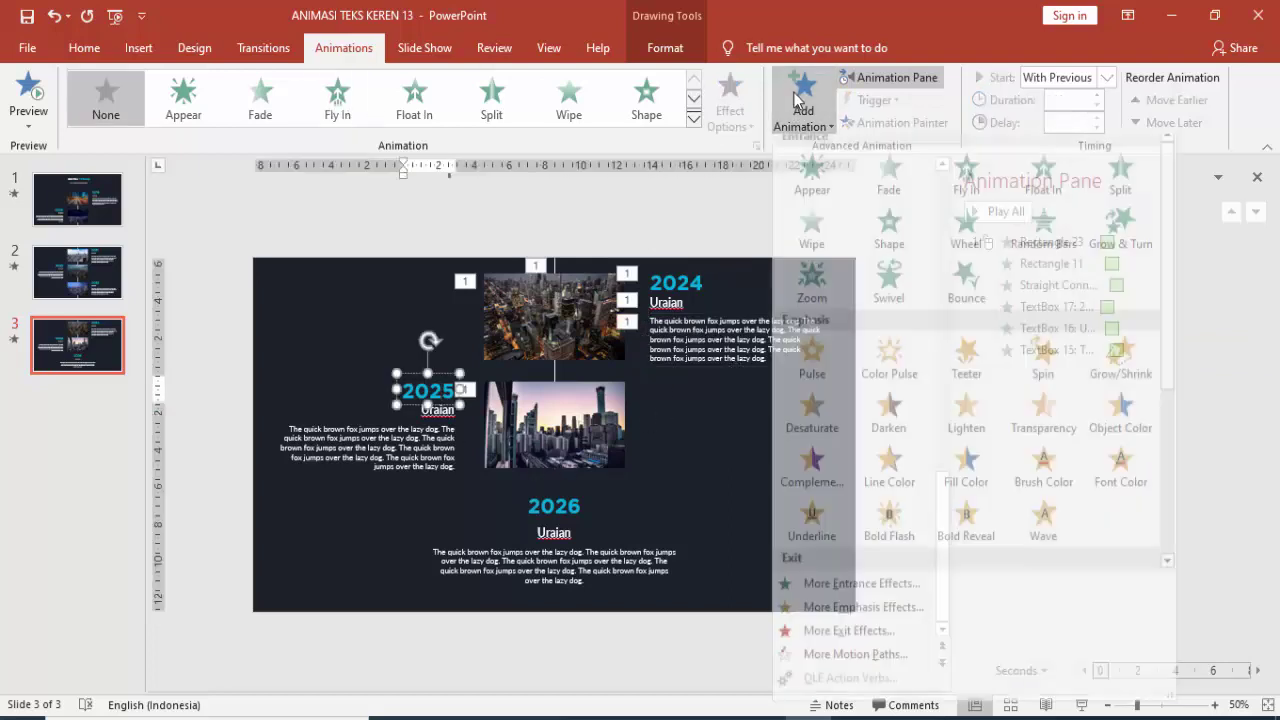
click(971, 194)
click(716, 137)
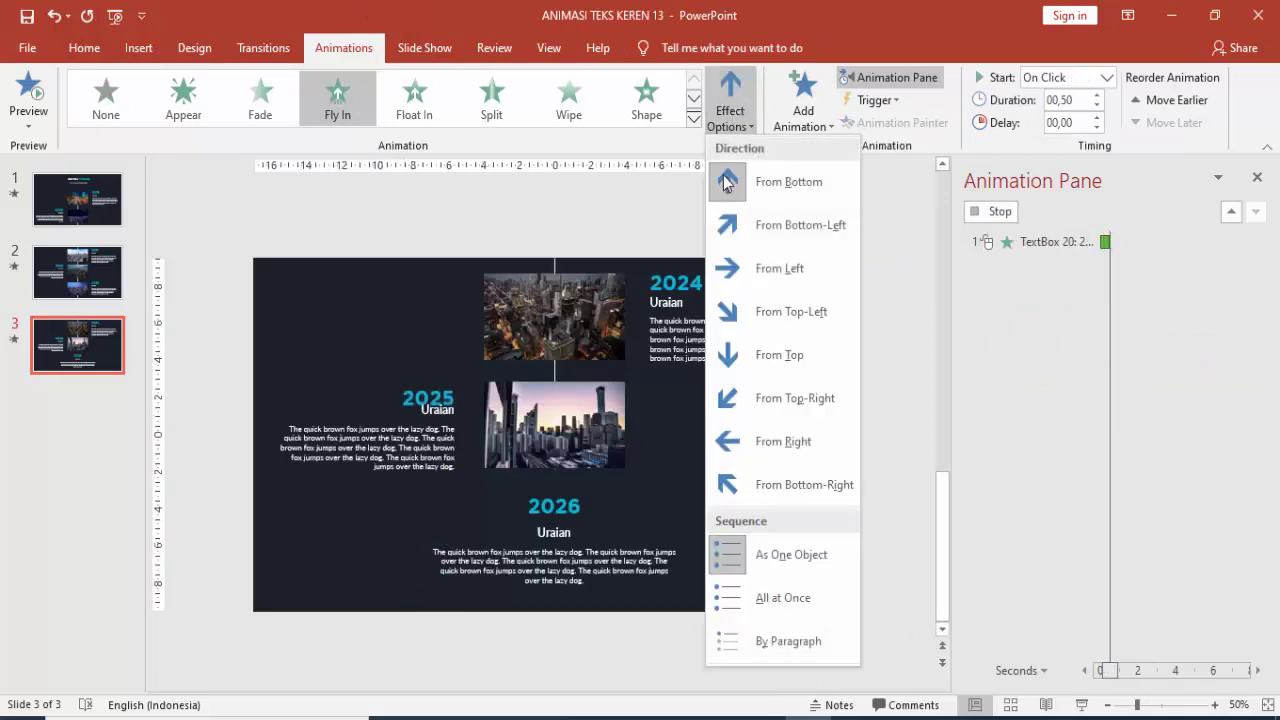
click(737, 275)
click(1106, 77)
click(1062, 117)
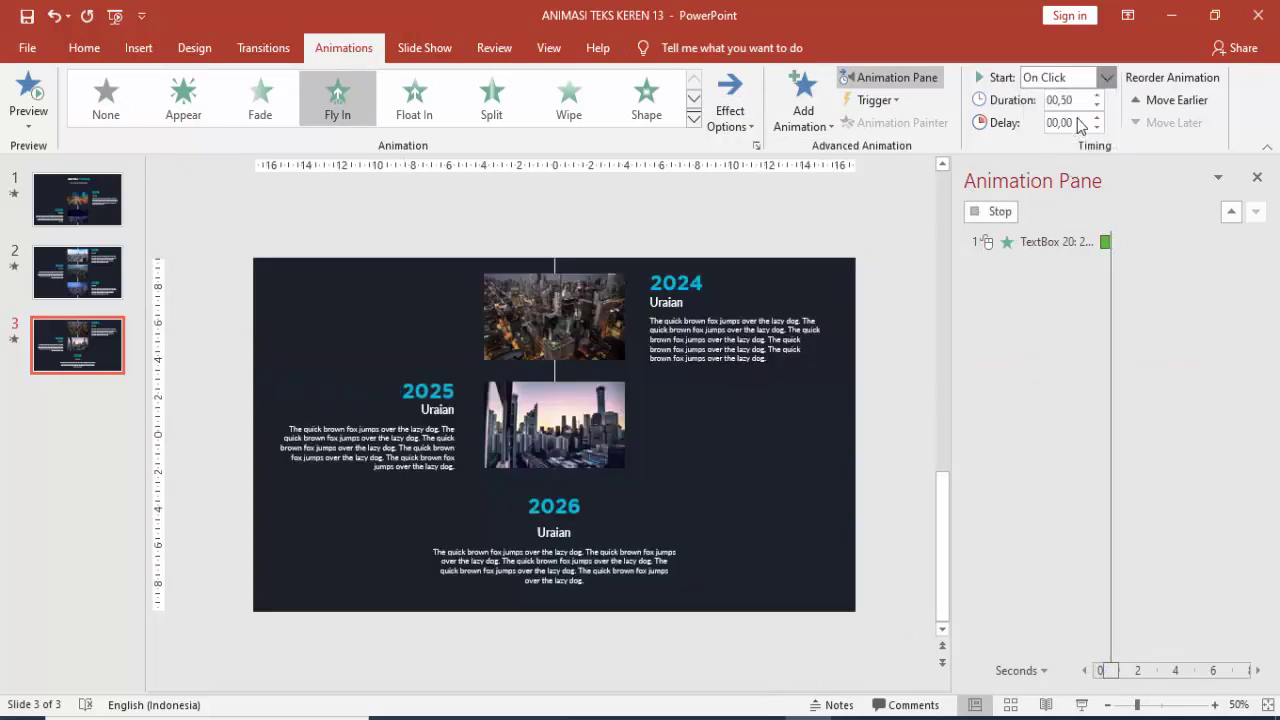
click(1097, 95)
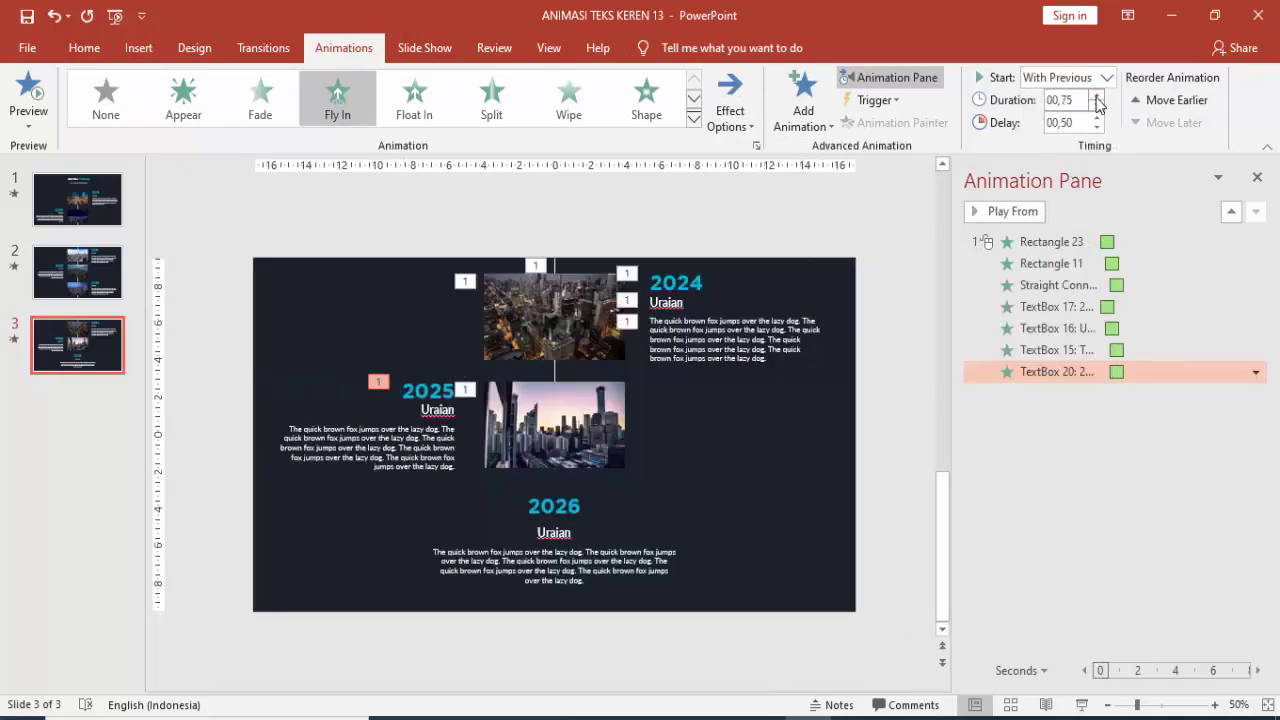
click(535, 425)
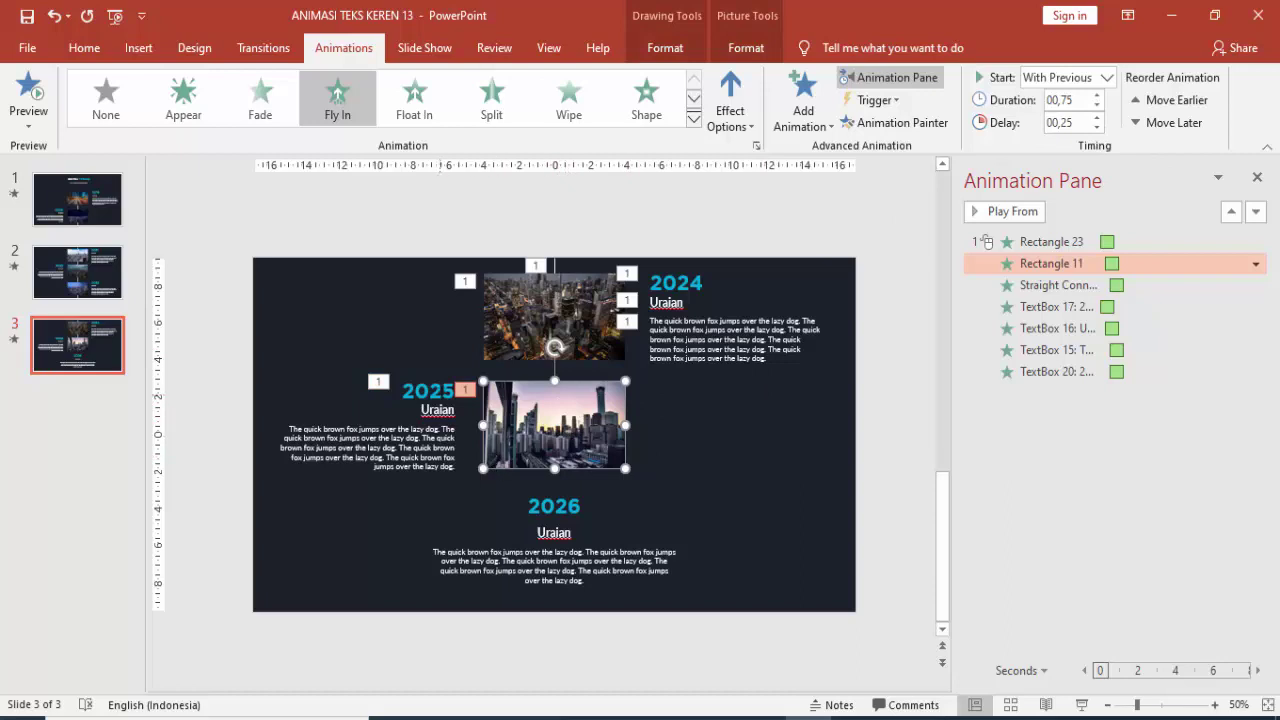
click(439, 374)
click(1097, 117)
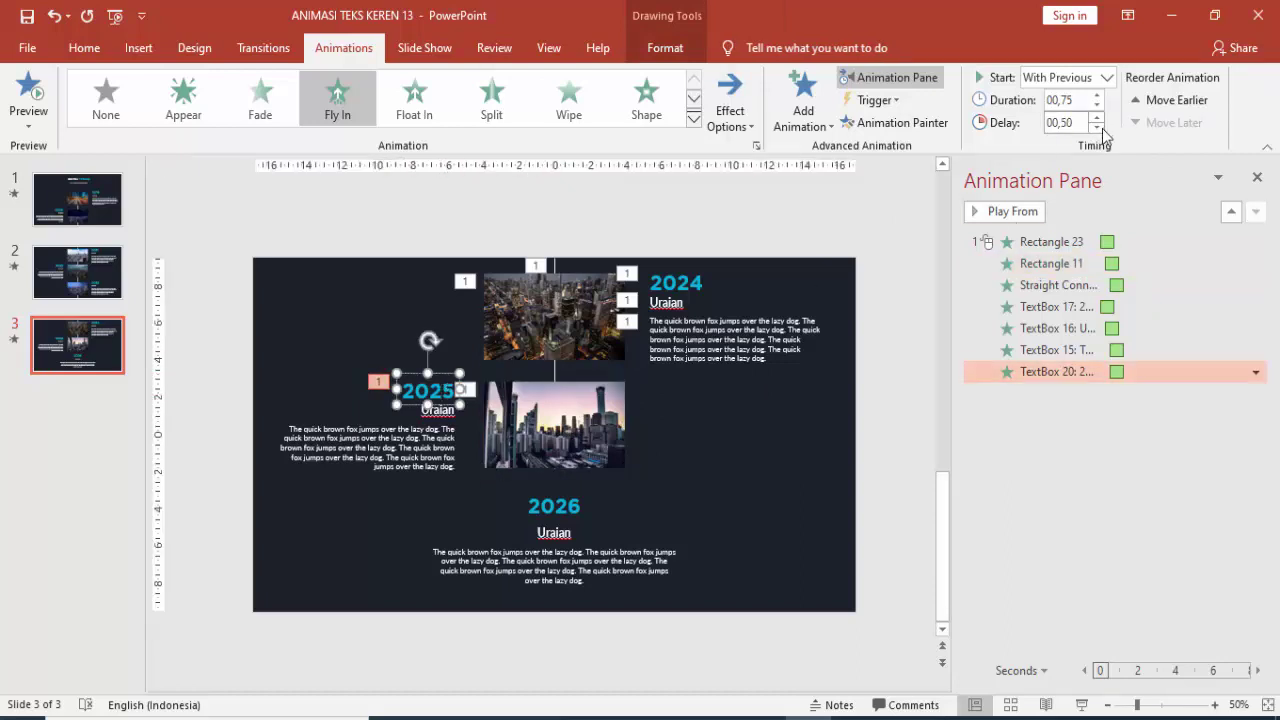
click(1097, 127)
Paint the fly-in onto the 2025 Uraian subtitle (0.50 s delay) and body text (0.75 s).
click(895, 122)
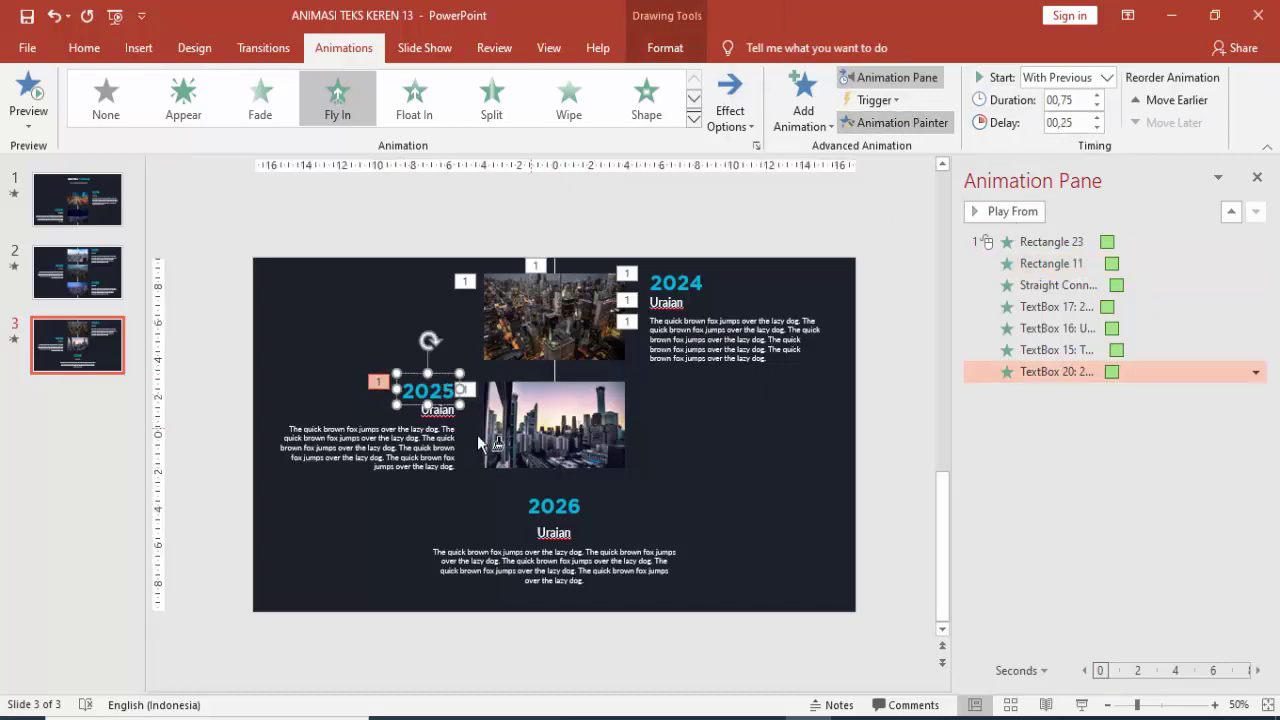
click(435, 416)
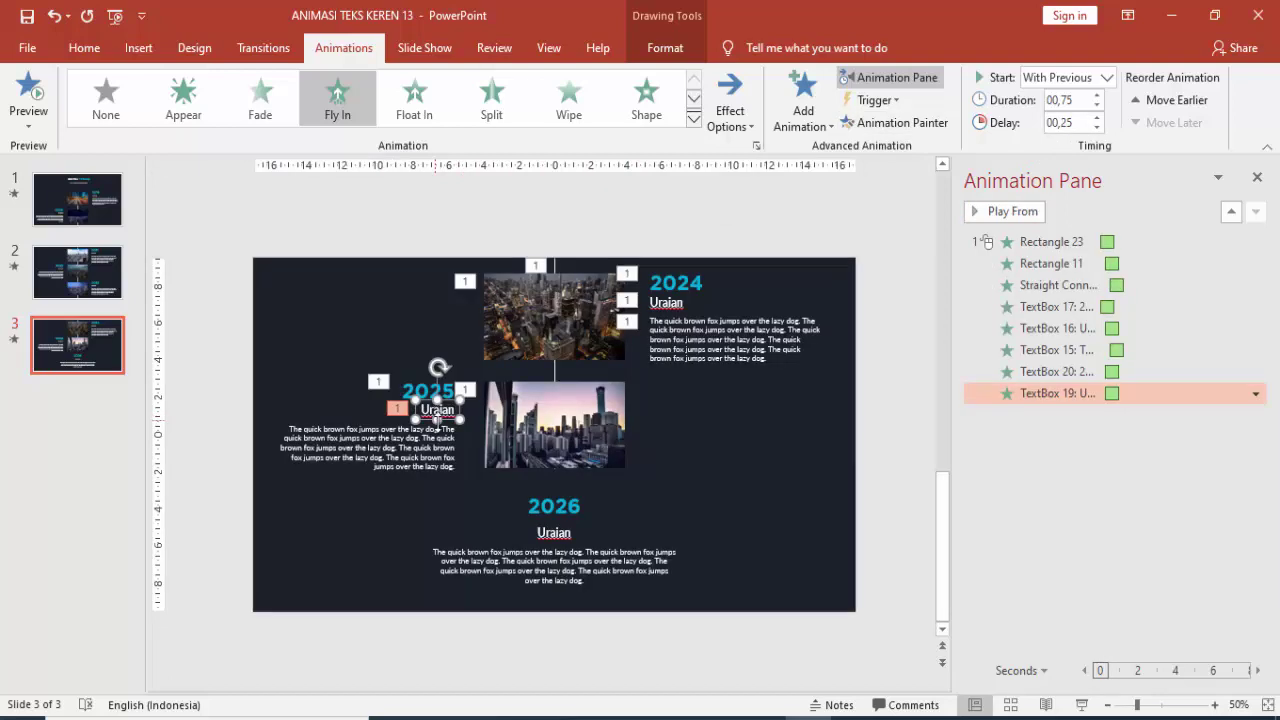
click(1096, 117)
click(897, 122)
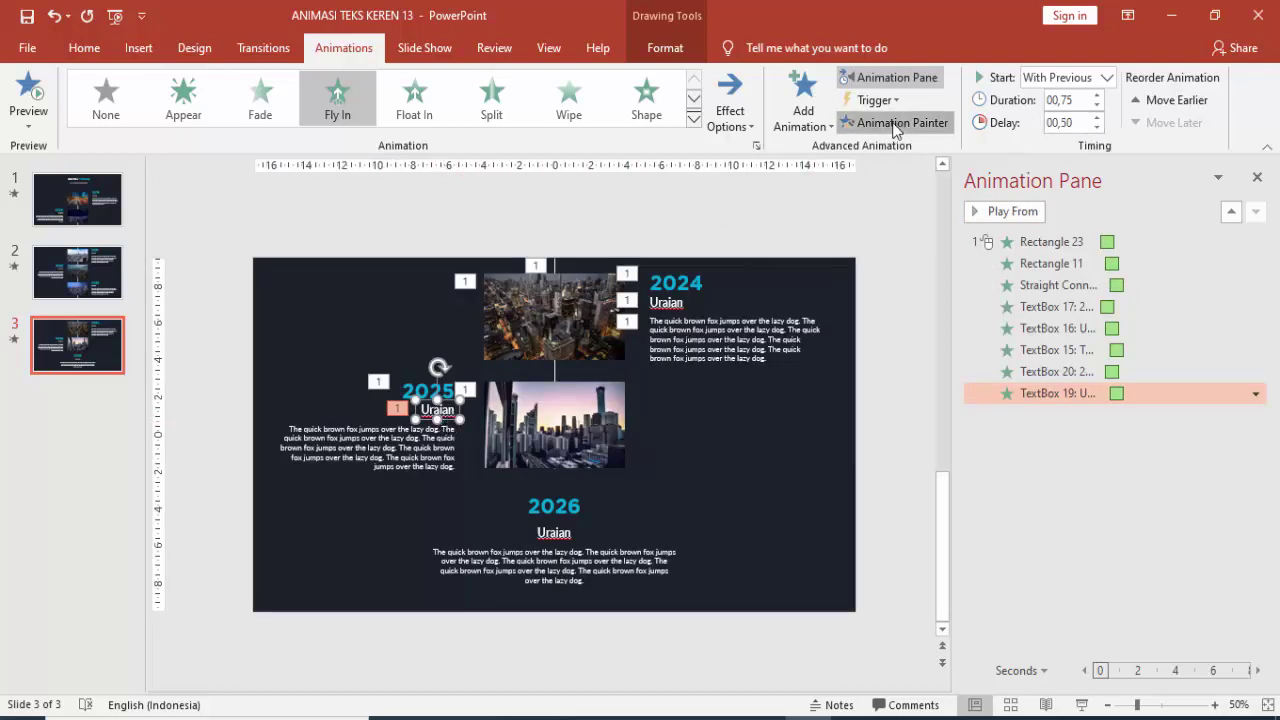
click(399, 450)
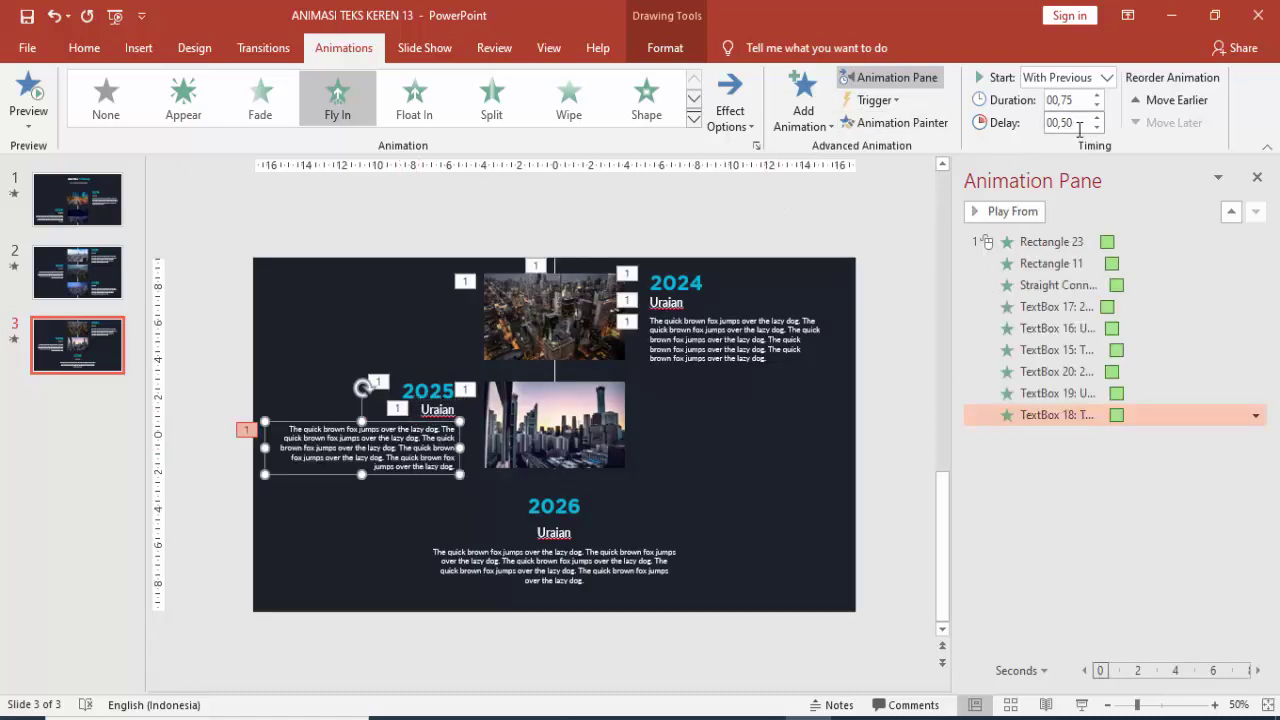
click(1096, 117)
Give the 2026 year heading an Expand entrance starting With Previous.
click(563, 505)
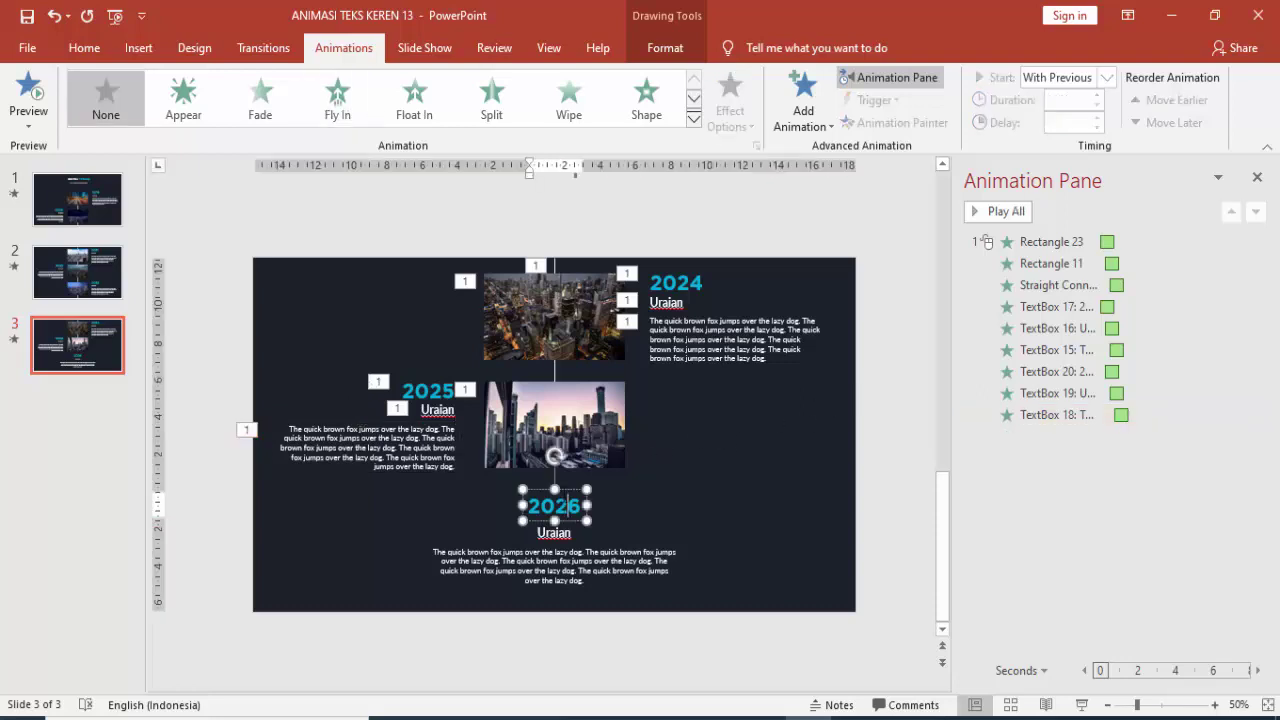
click(806, 100)
click(823, 594)
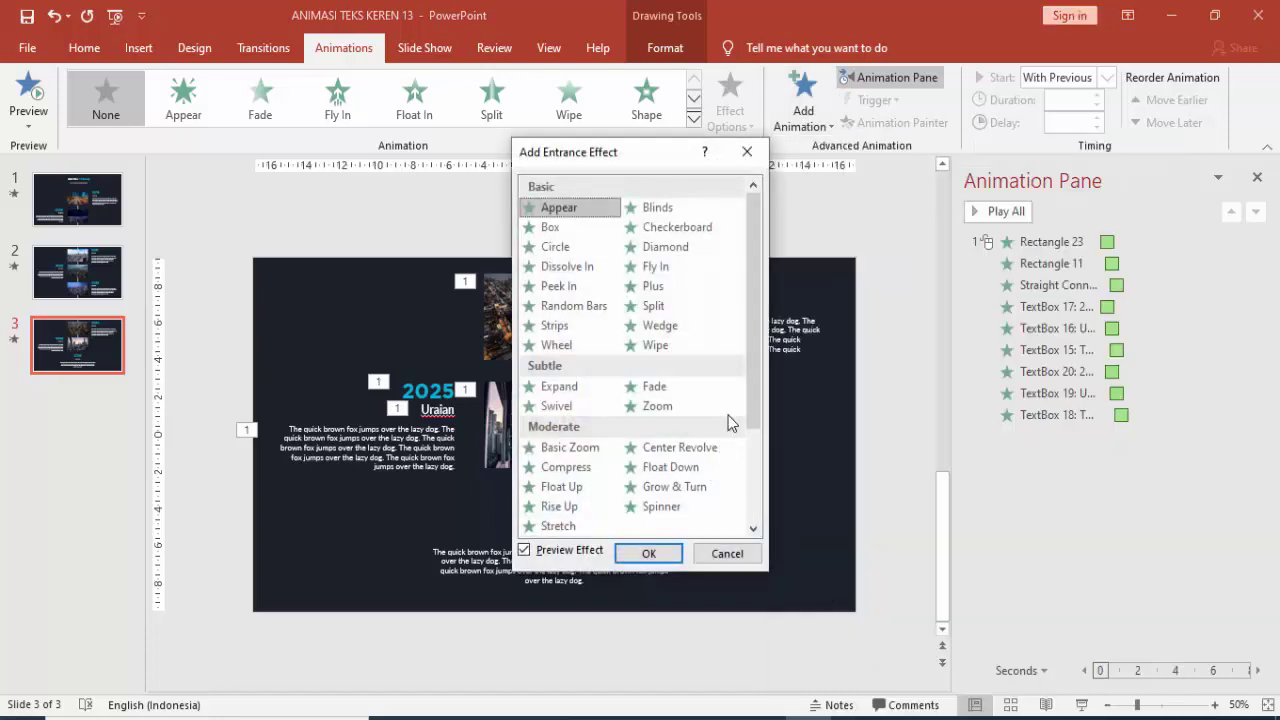
click(560, 386)
click(652, 554)
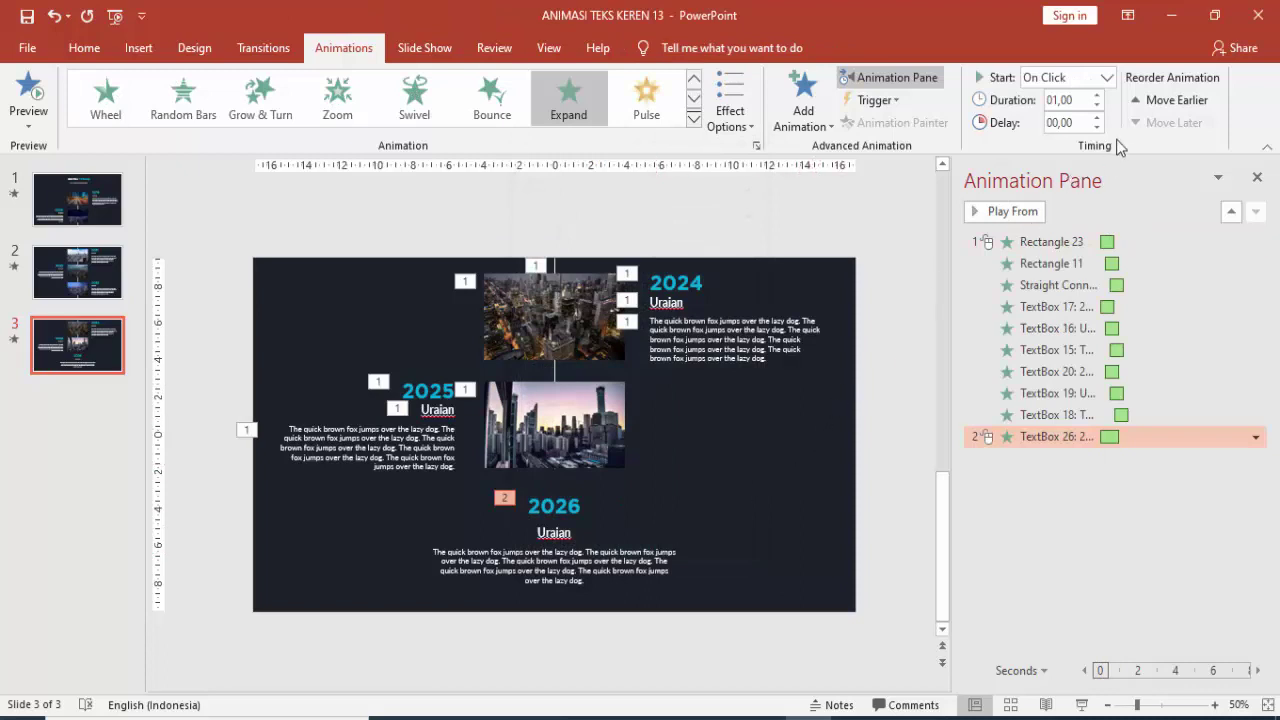
click(1106, 77)
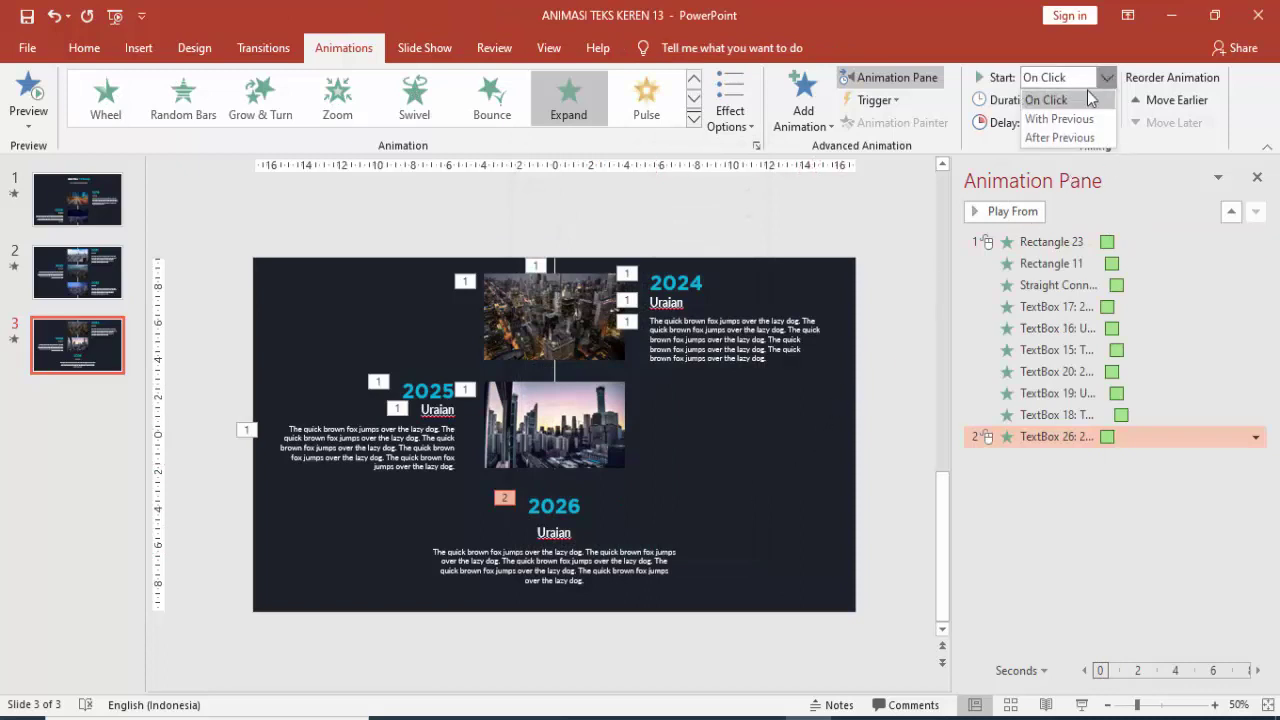
click(1057, 94)
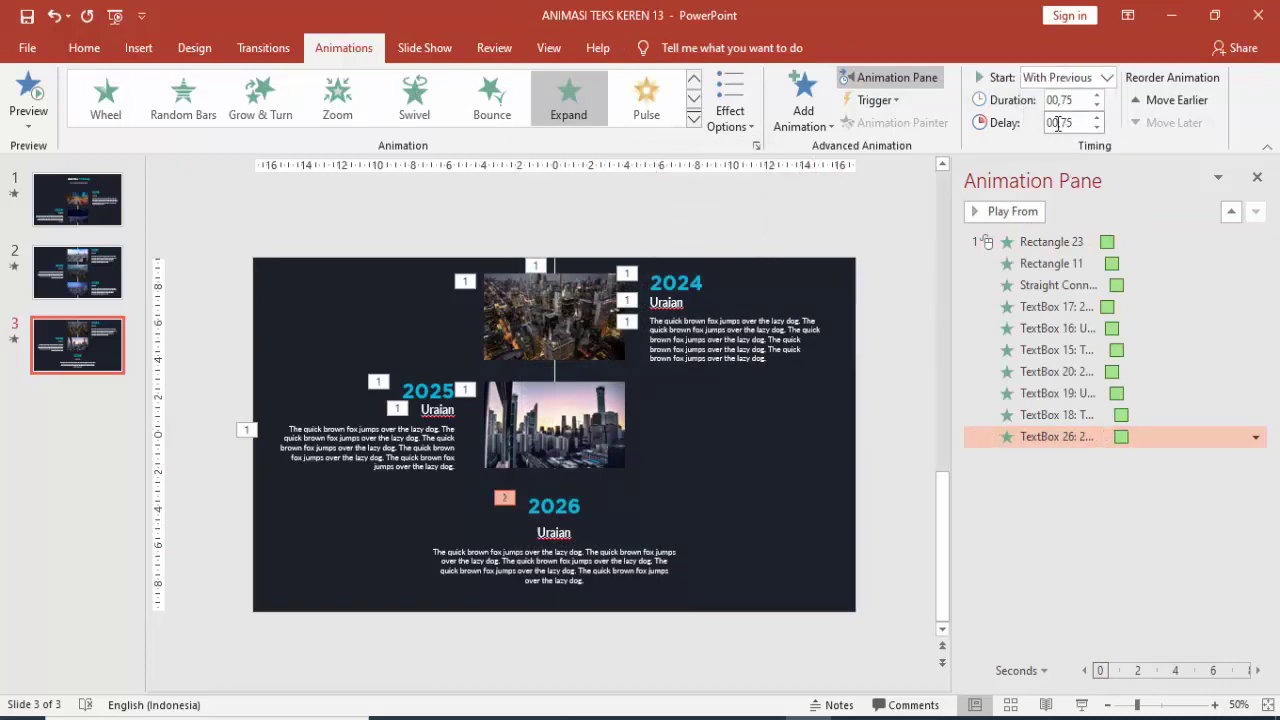
click(579, 444)
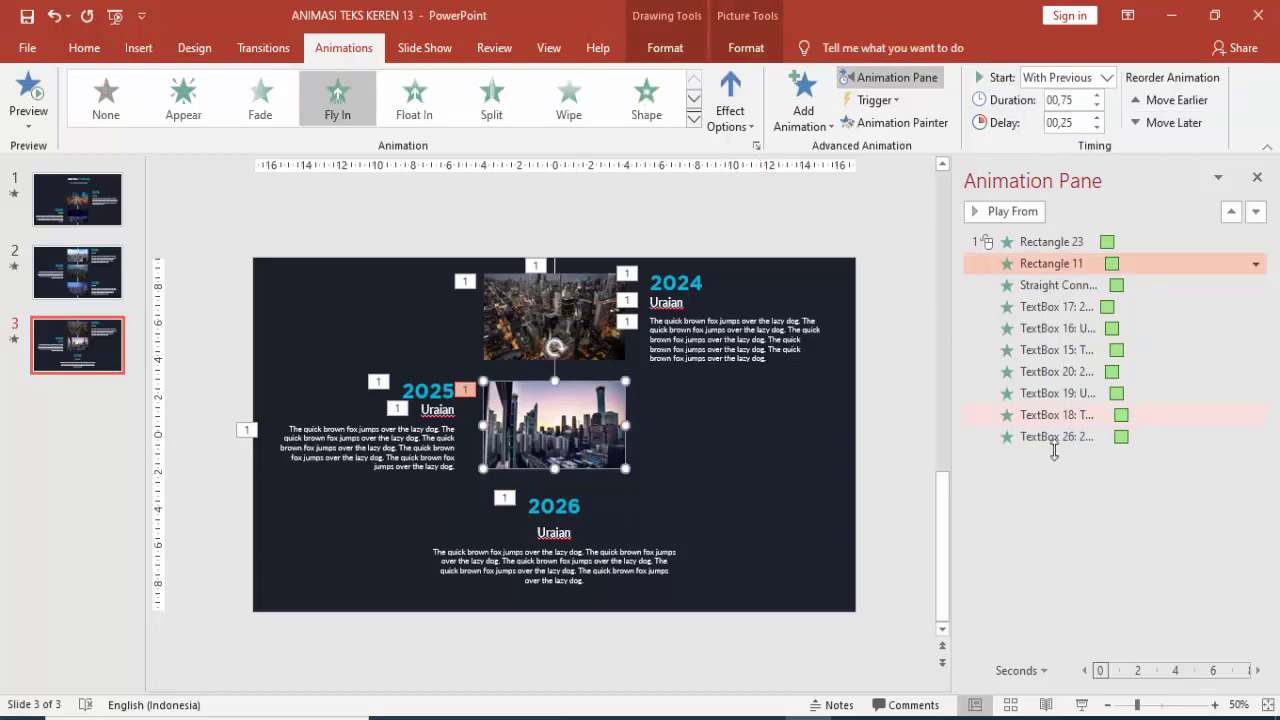
click(1086, 437)
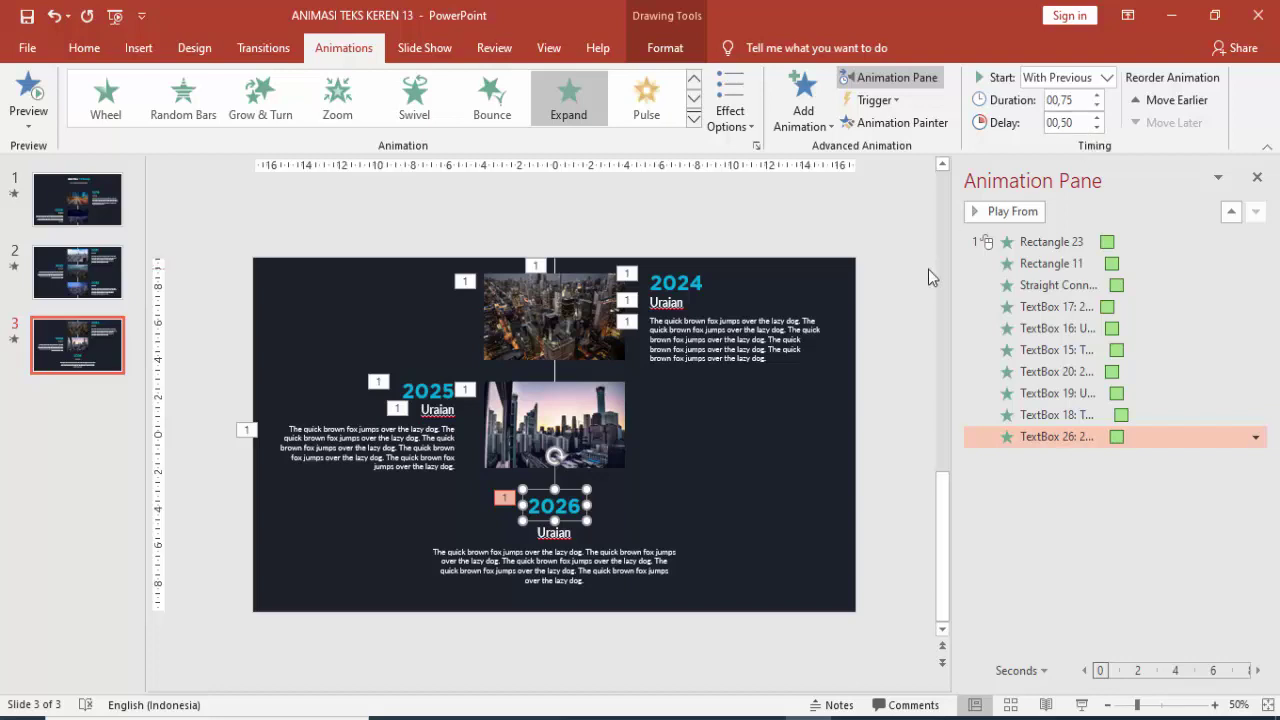
Paint the Expand onto the 2026 Uraian subtitle (0.75 s delay) and description (1.00 s).
click(895, 122)
click(553, 534)
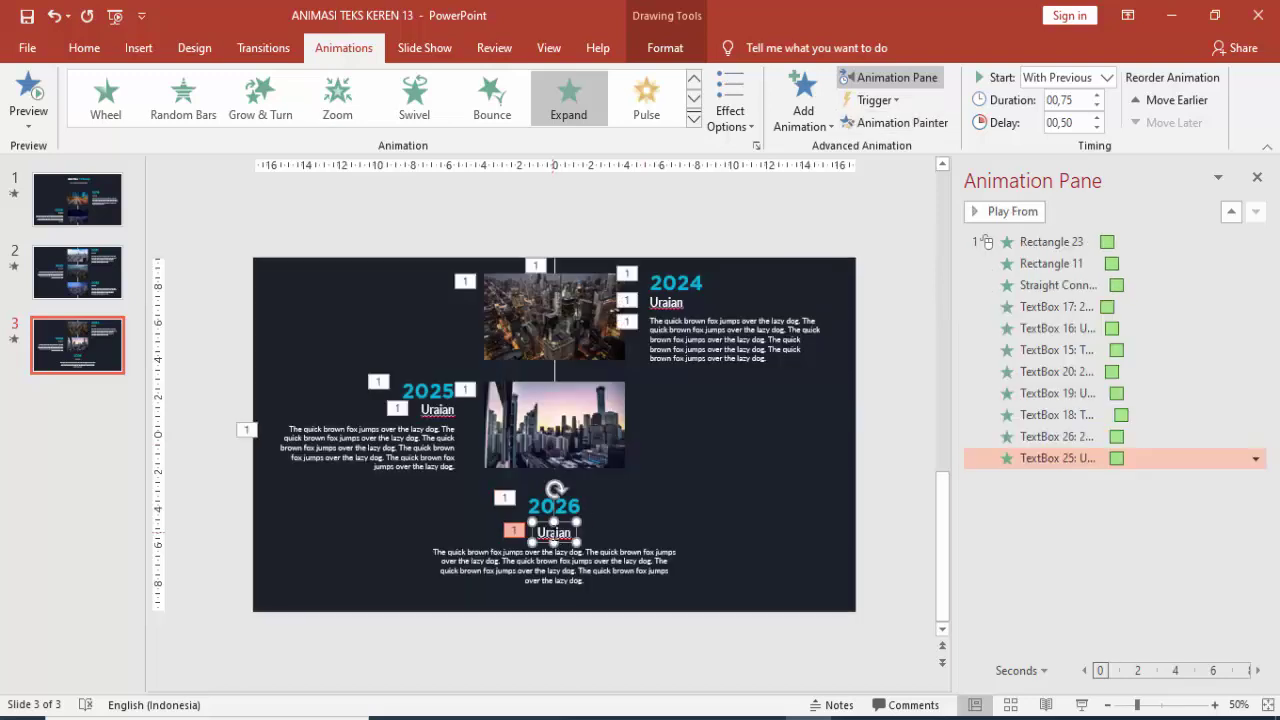
click(1096, 117)
click(905, 123)
click(549, 578)
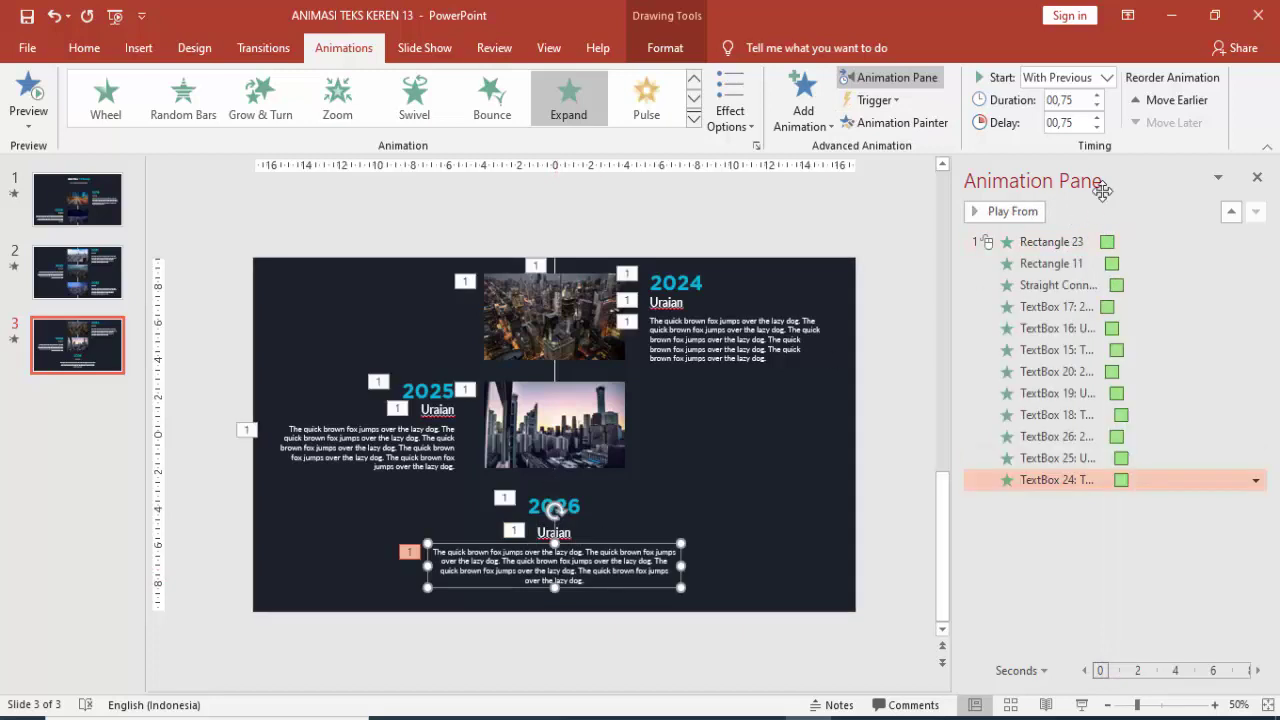
click(1096, 117)
click(879, 463)
Preview the slide show, then return to slide 2 and show its transition options.
click(1081, 705)
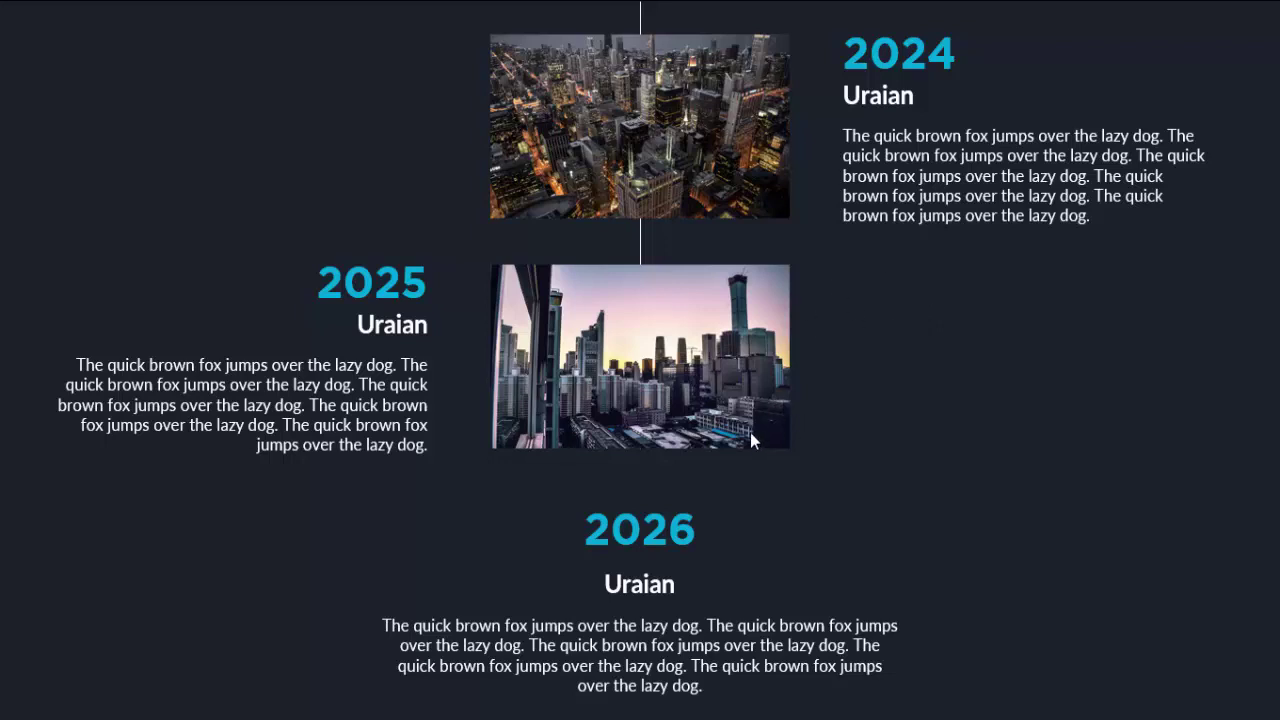
key(Escape)
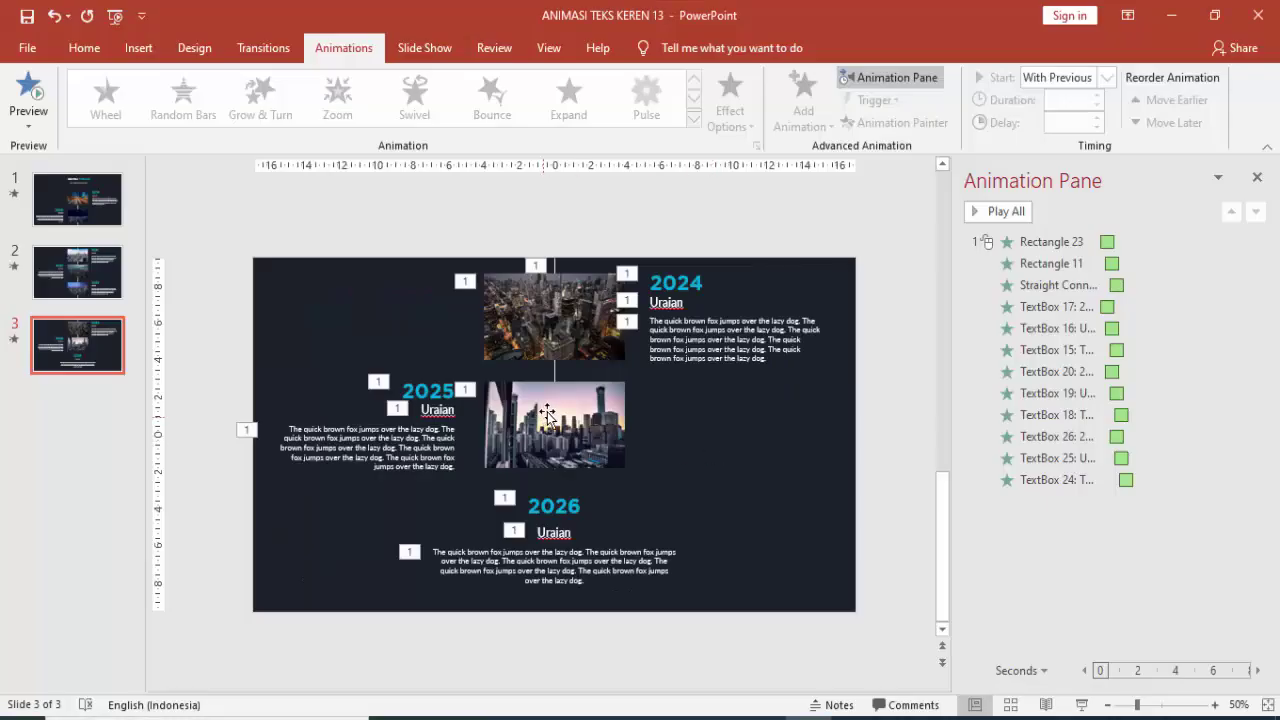
click(88, 280)
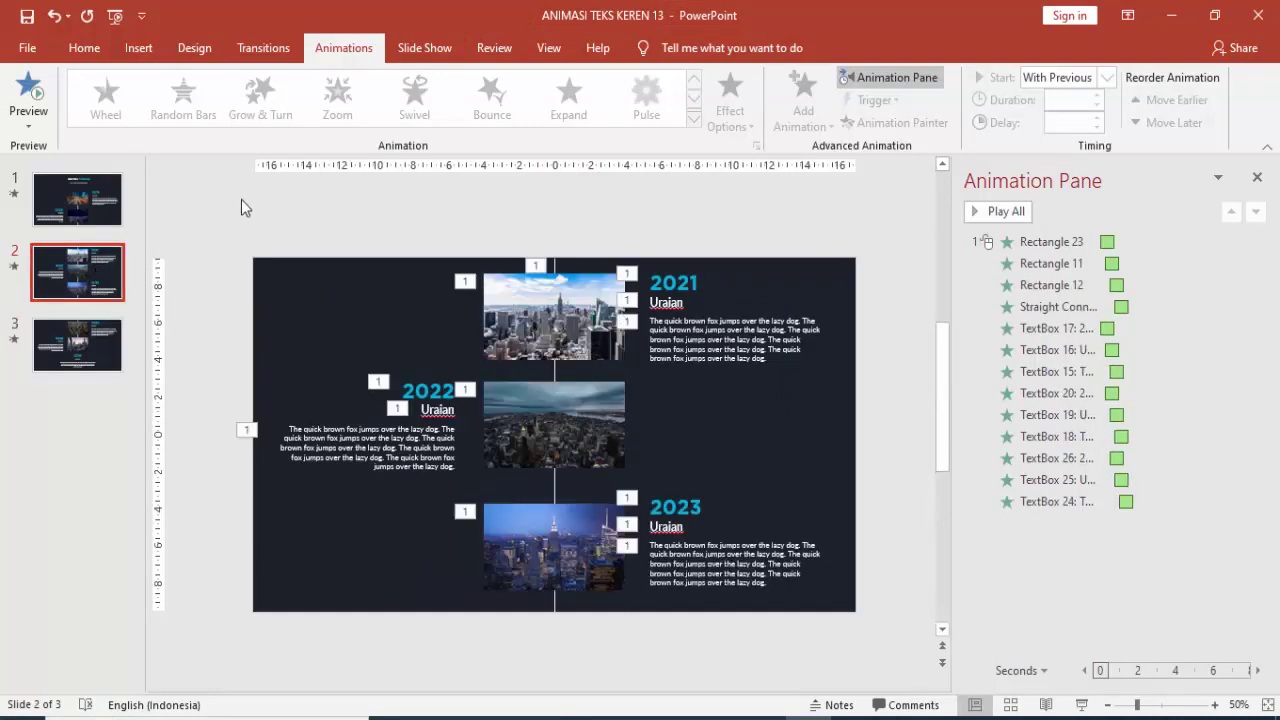
click(553, 282)
click(97, 207)
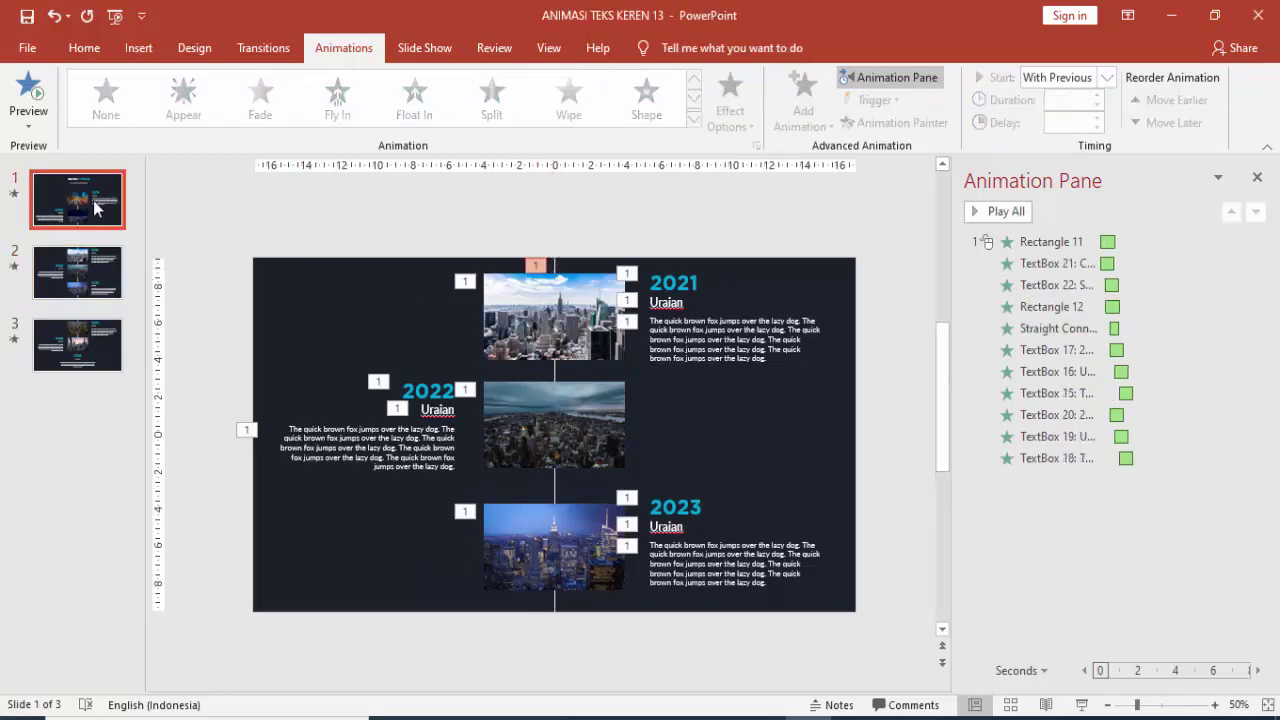
click(105, 286)
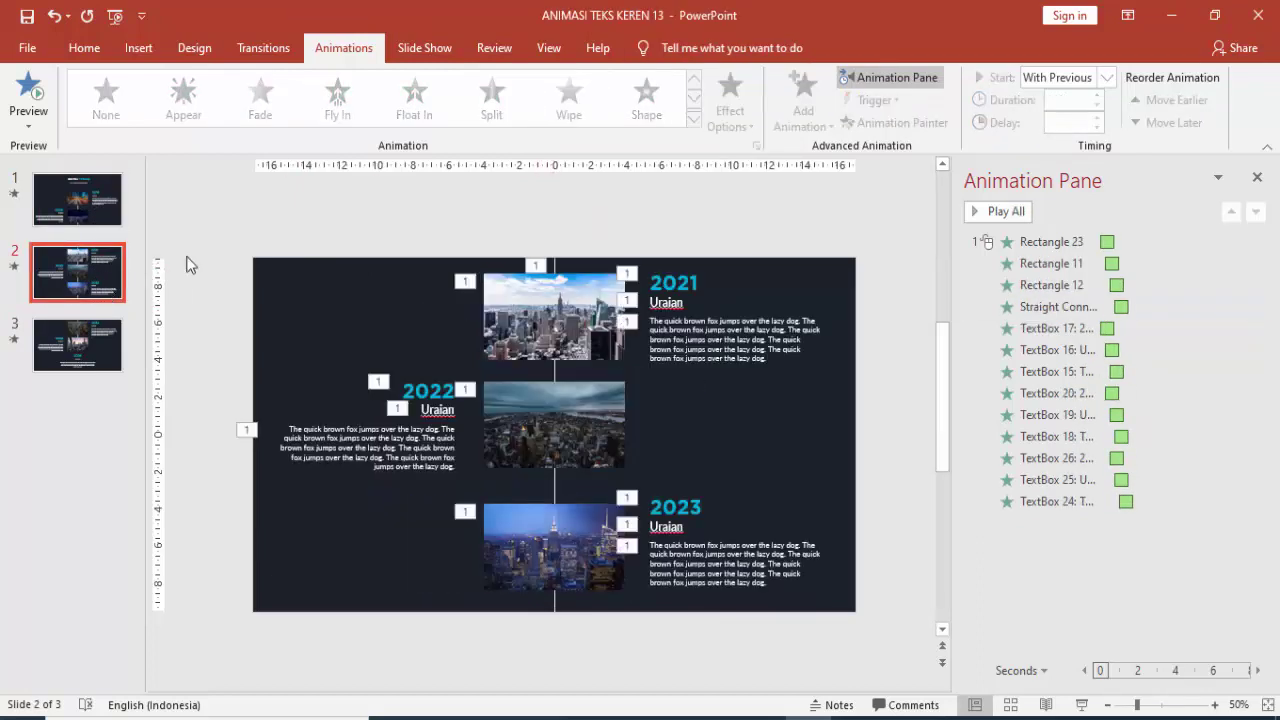
click(280, 56)
Close the Animation Pane, give slide 2 a Push transition and preview it.
click(1257, 177)
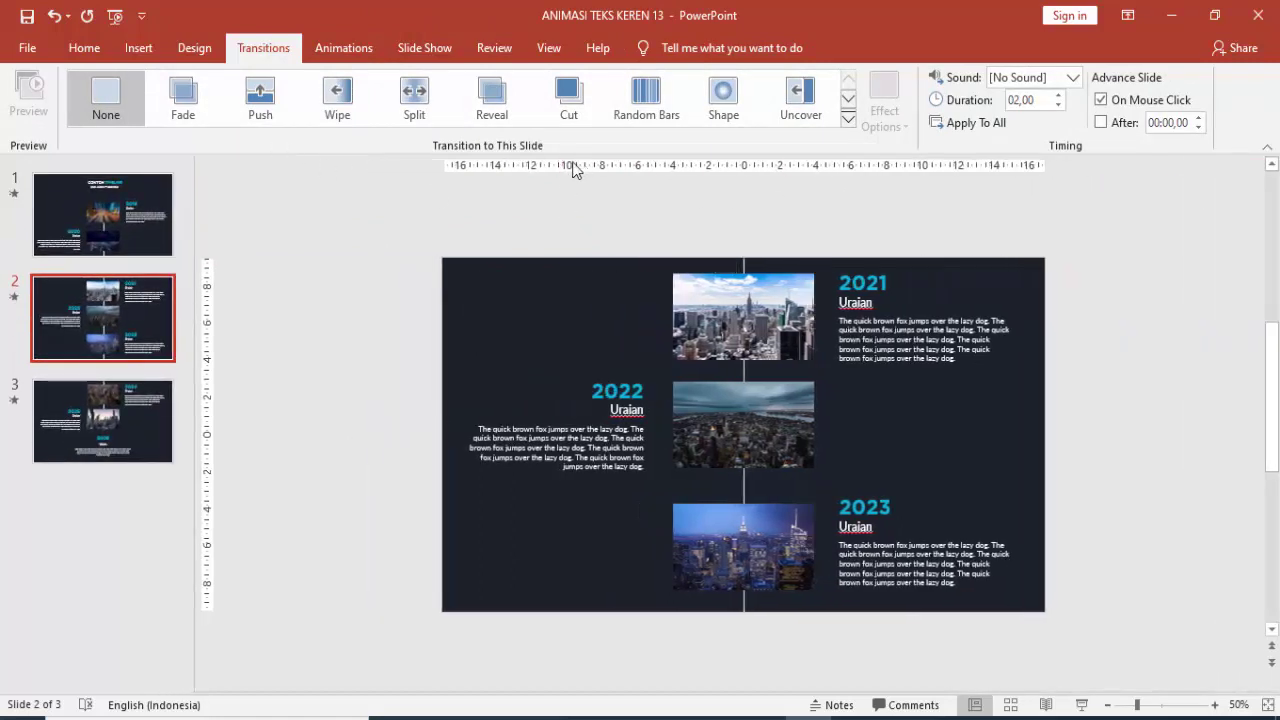
click(261, 112)
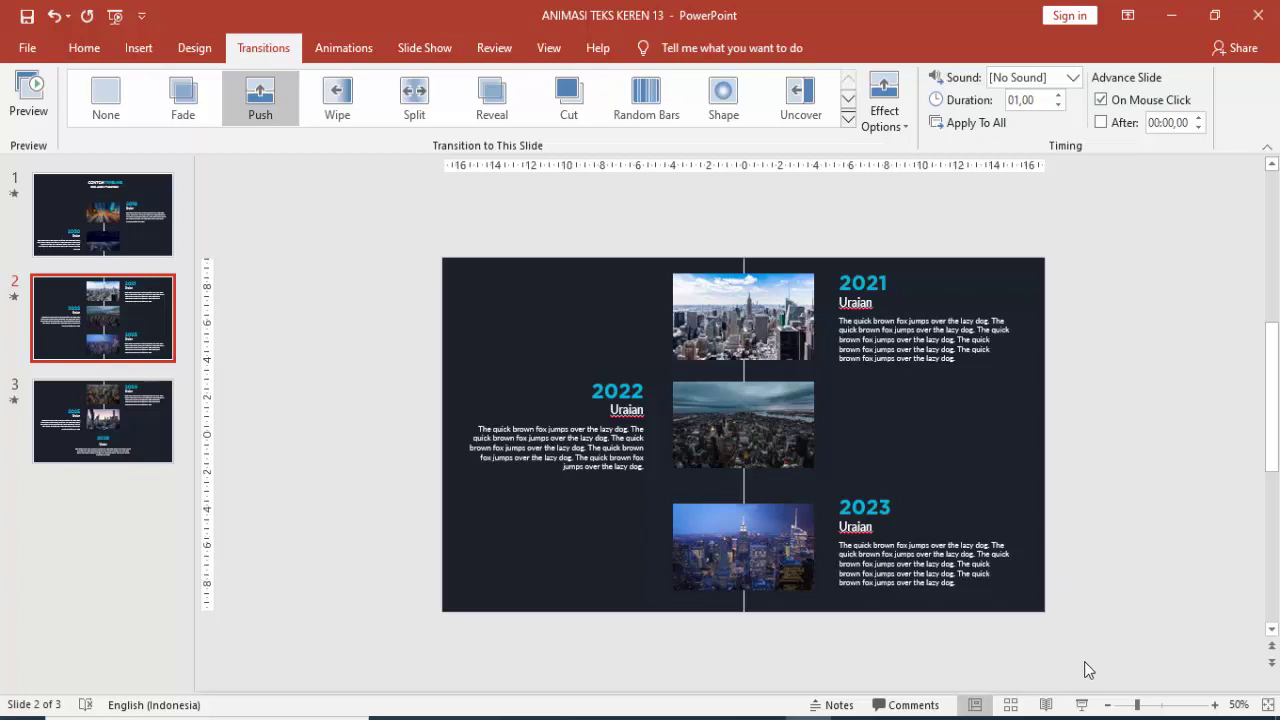
key(Up)
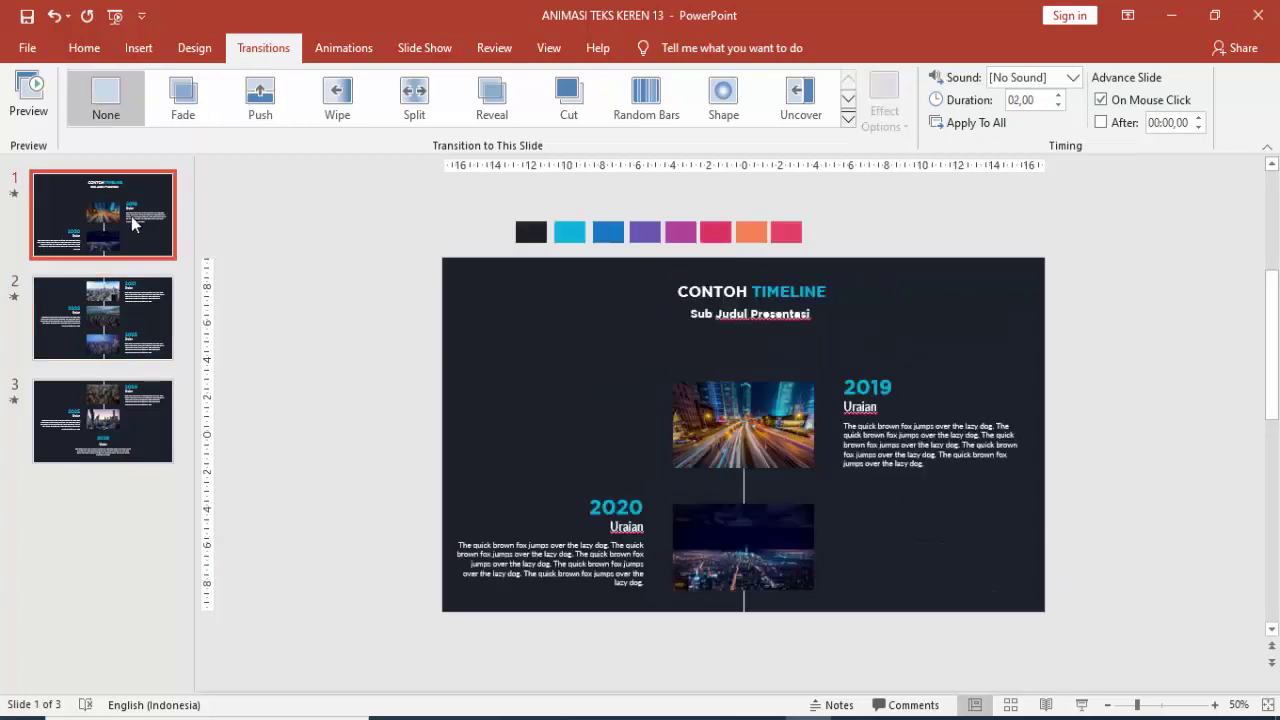
click(1081, 705)
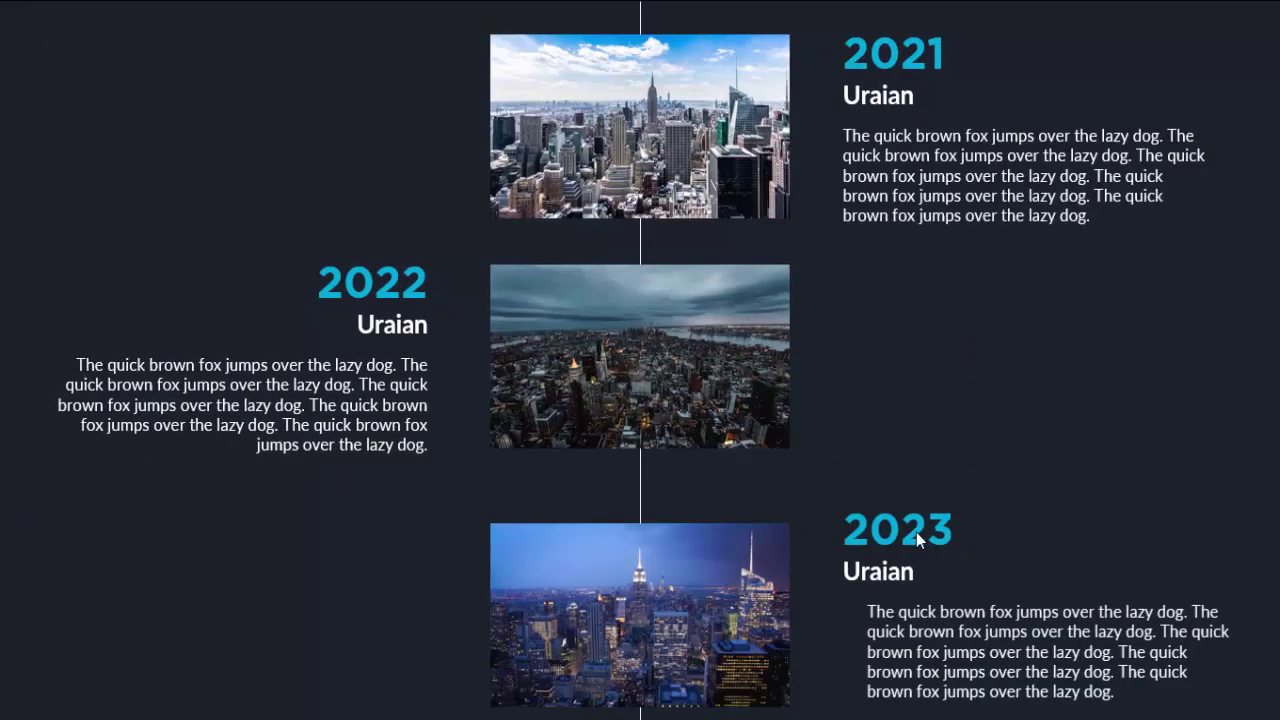
key(Escape)
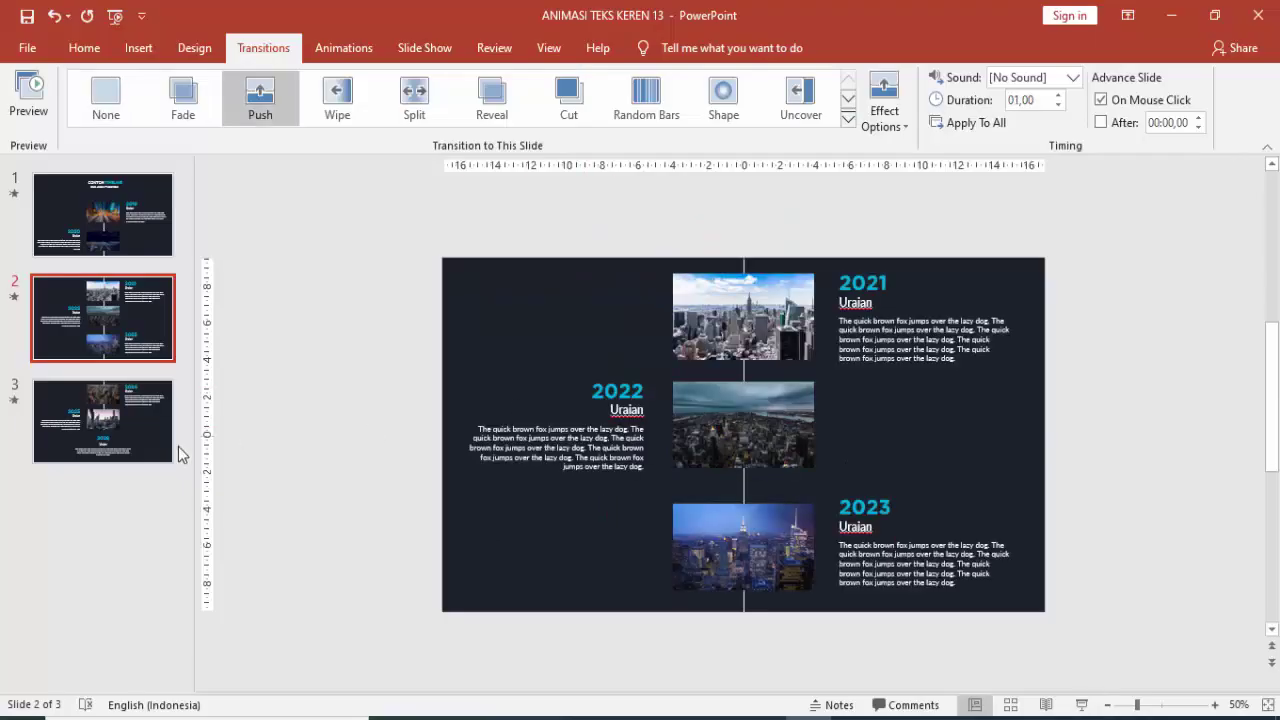
Give slide 3 a Push transition From Bottom, then play the show from slide 2.
click(146, 443)
click(260, 95)
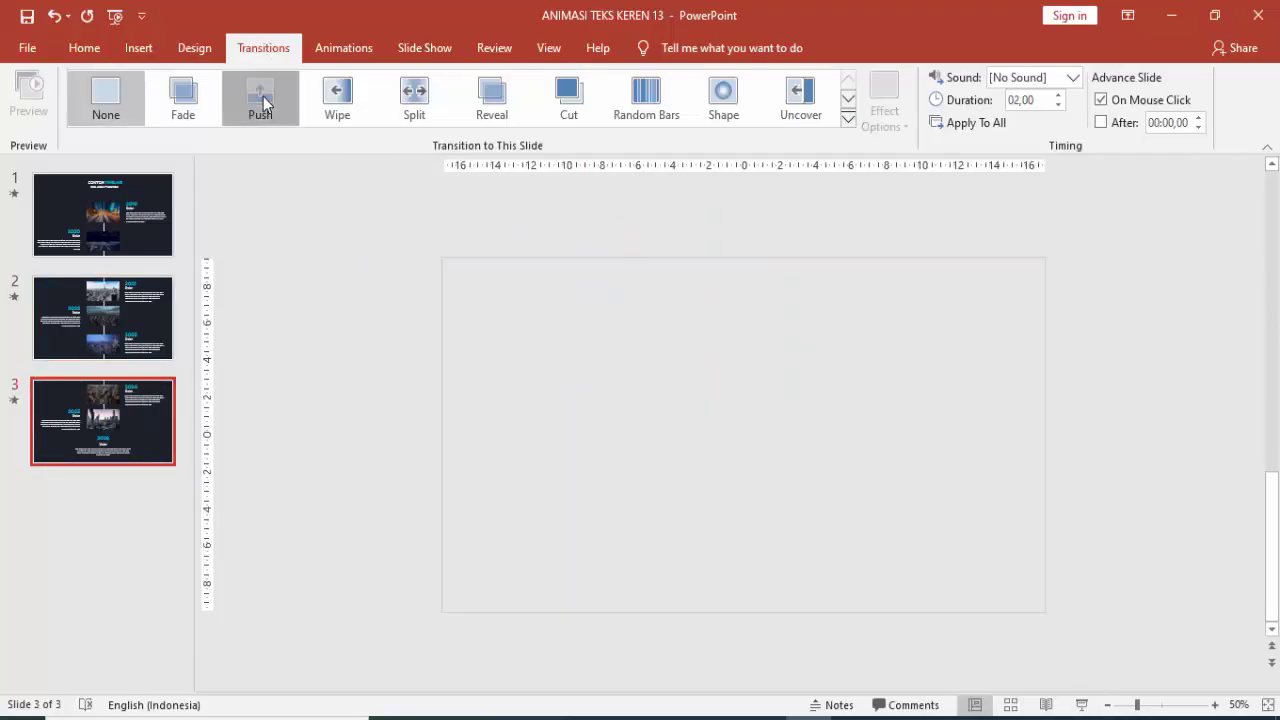
click(889, 111)
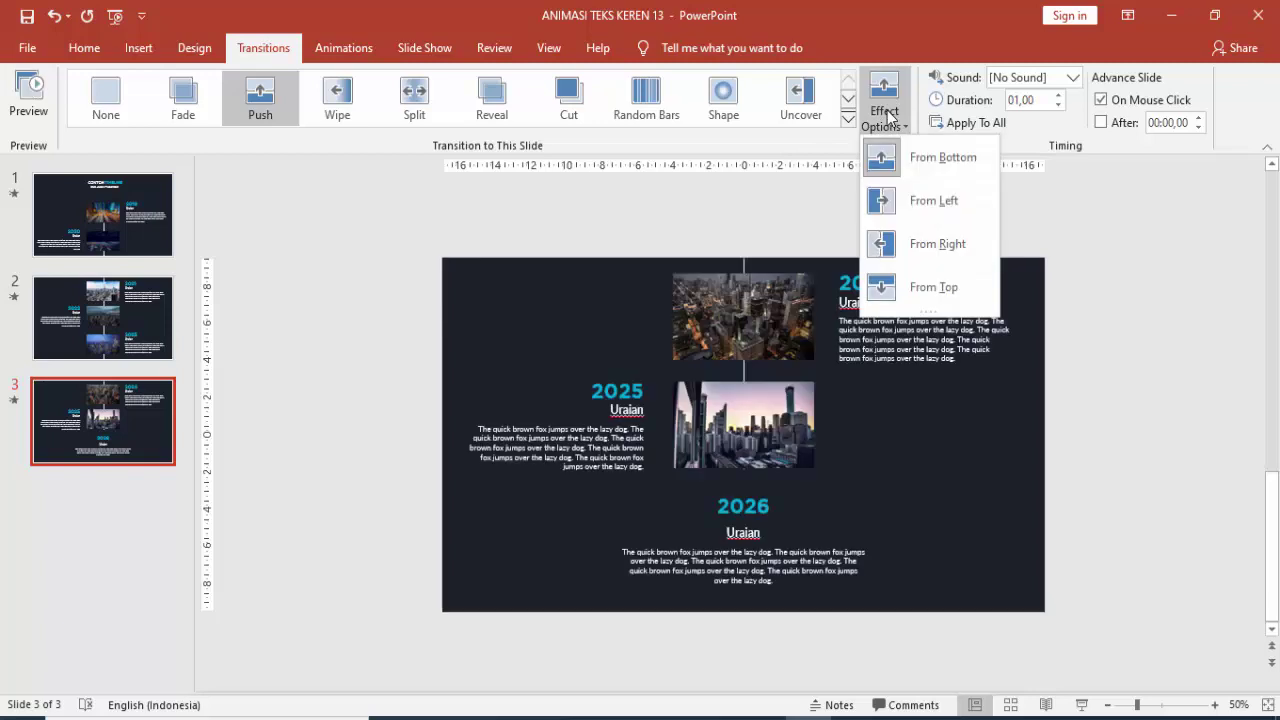
click(883, 168)
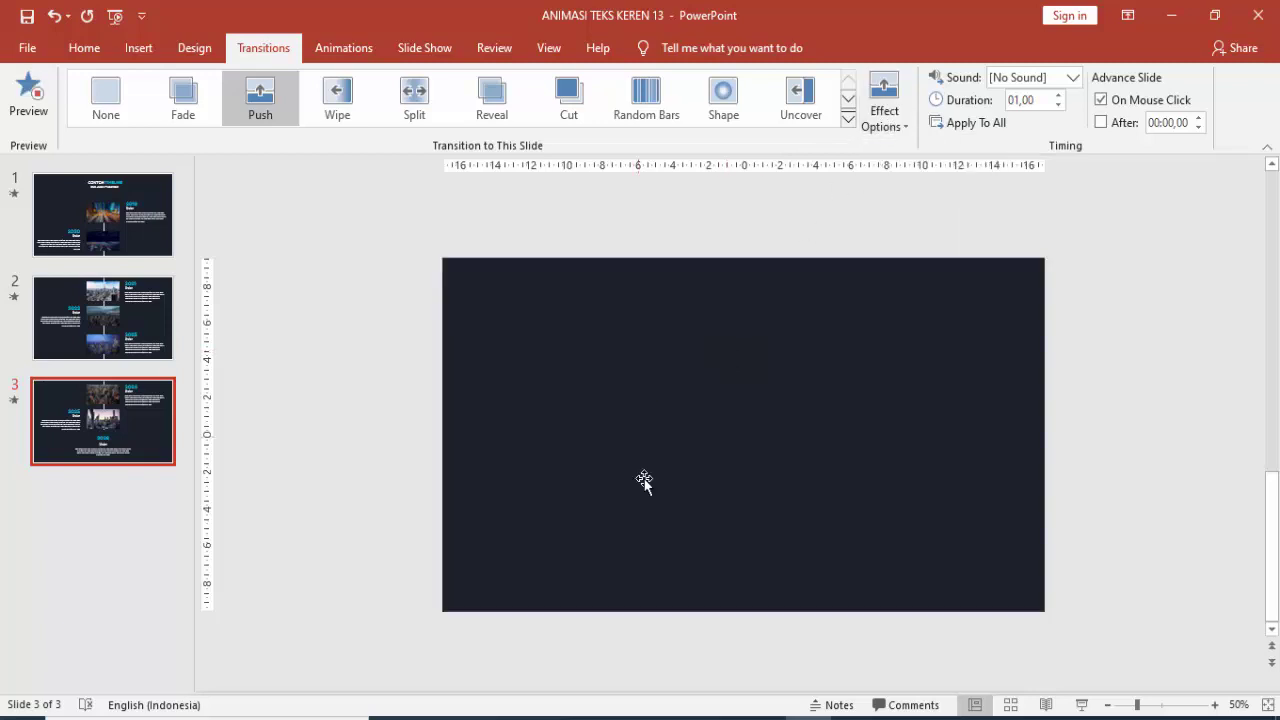
click(163, 337)
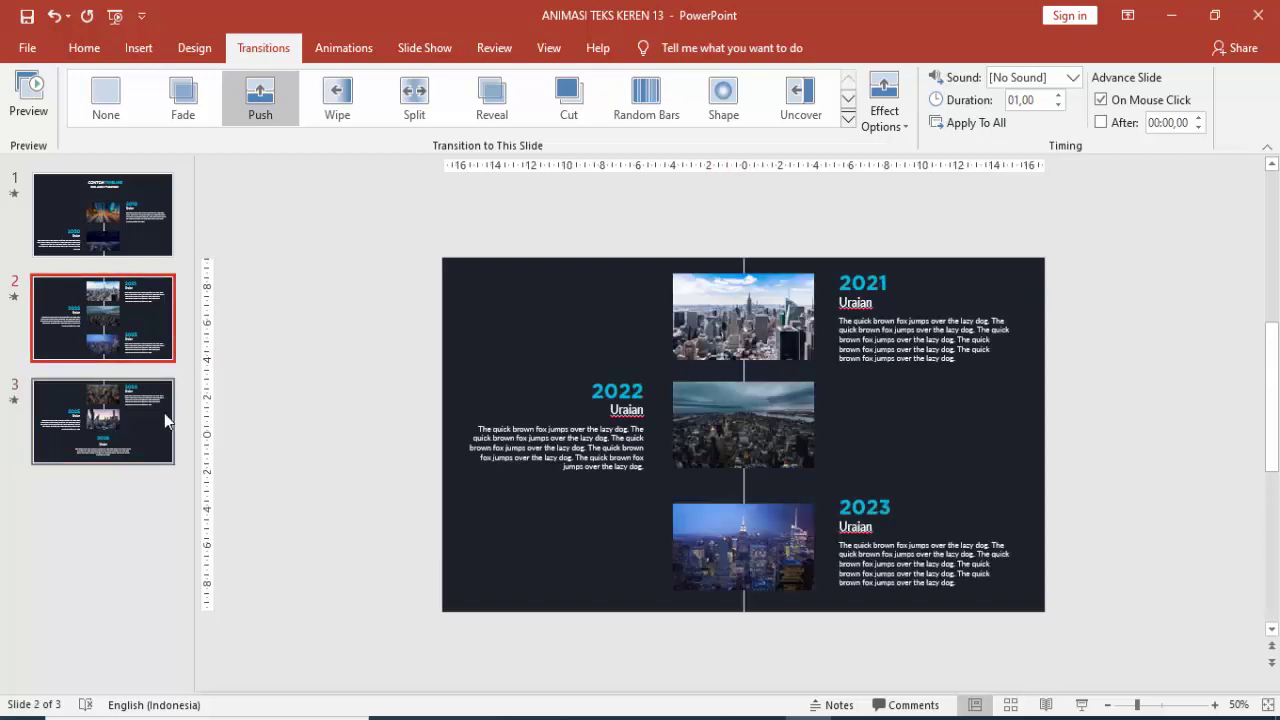
click(146, 435)
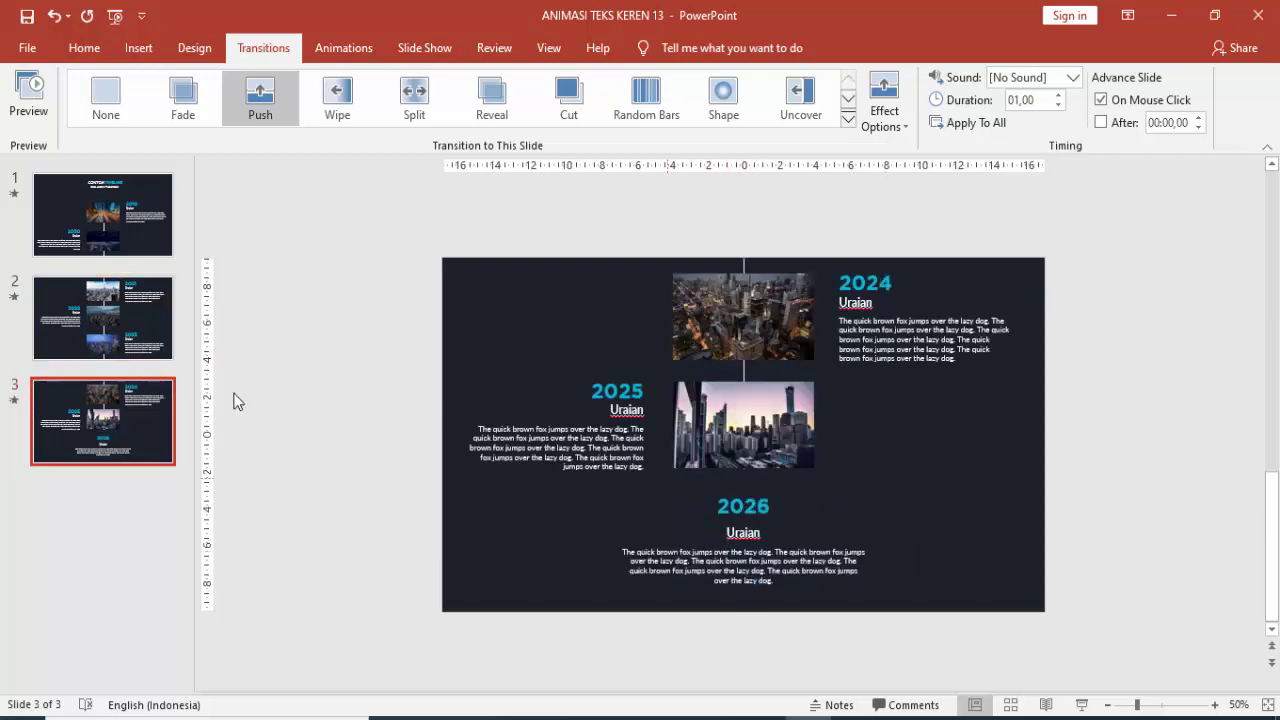
click(143, 348)
click(1082, 704)
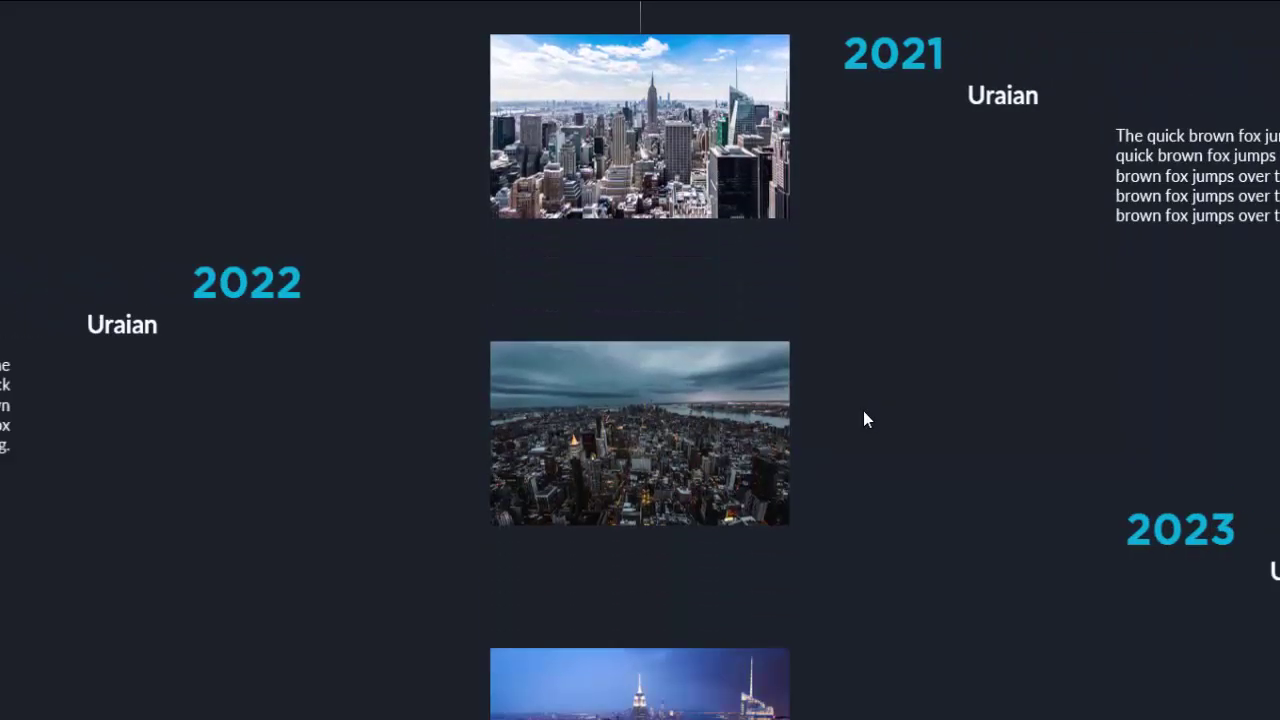
click(863, 412)
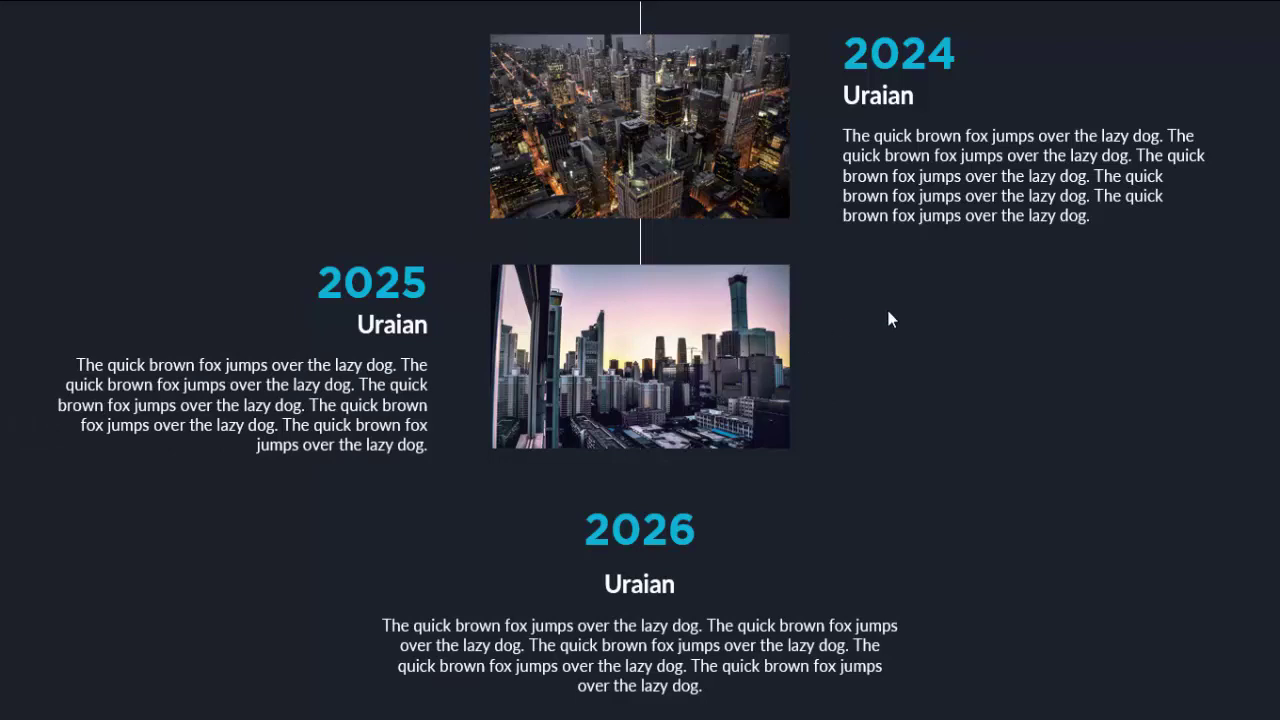
key(Escape)
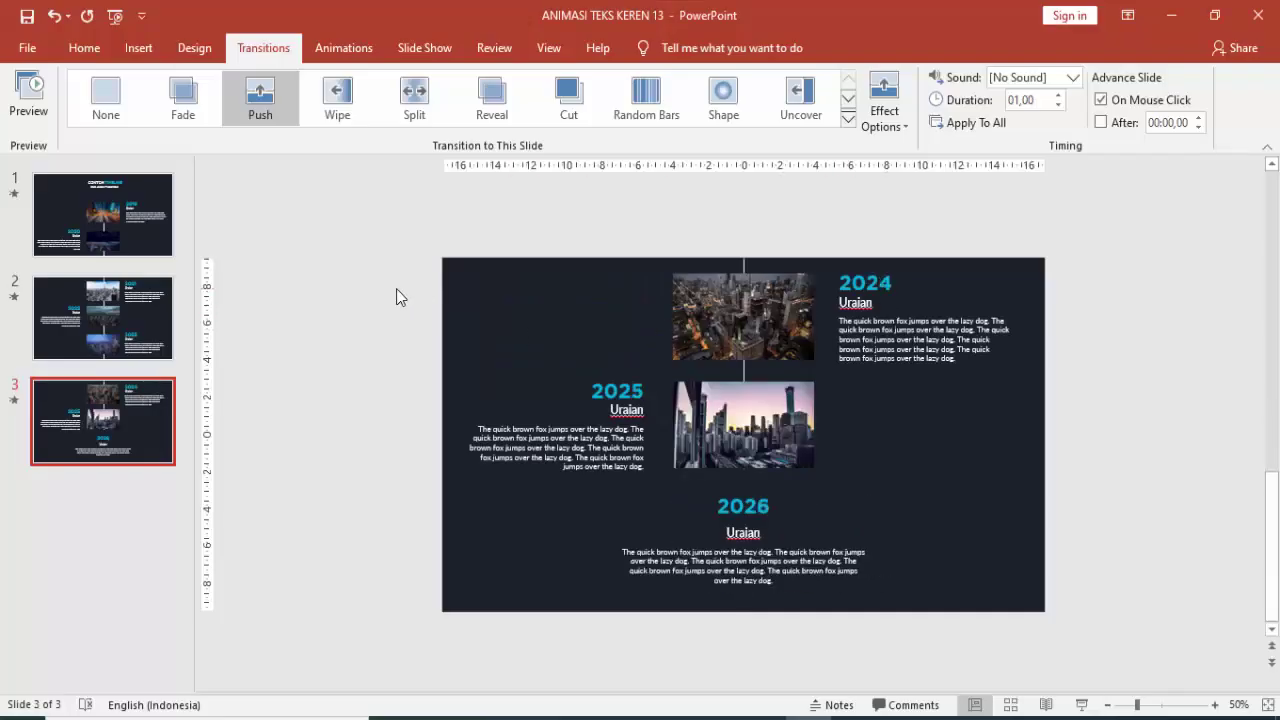